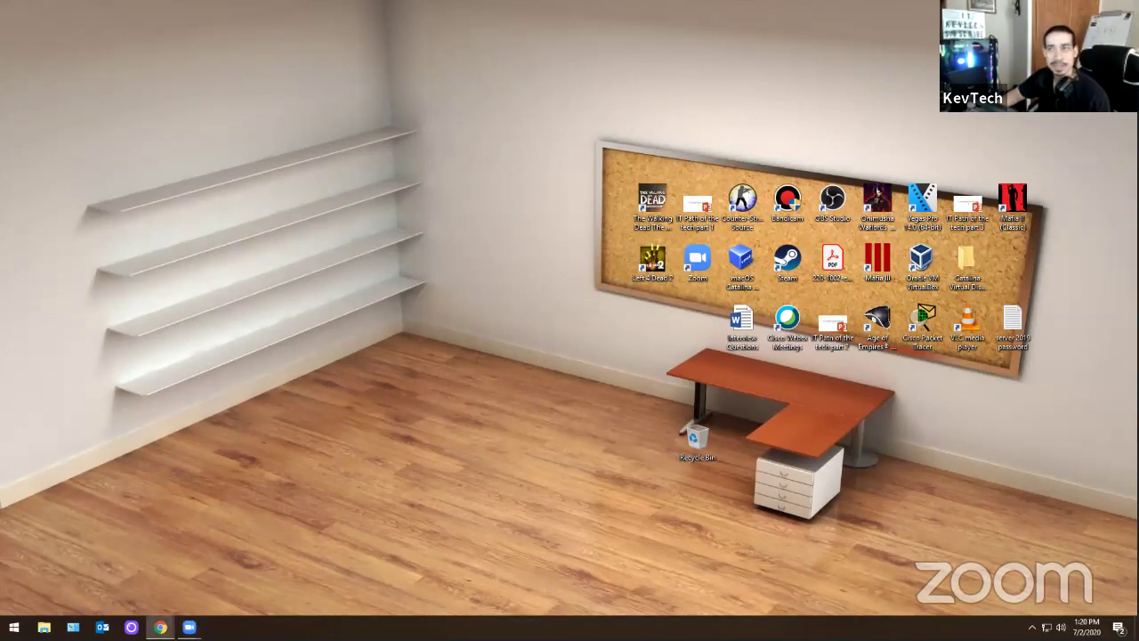
- In Chrome, go to Google and search for 'virtualbox'
click(160, 626)
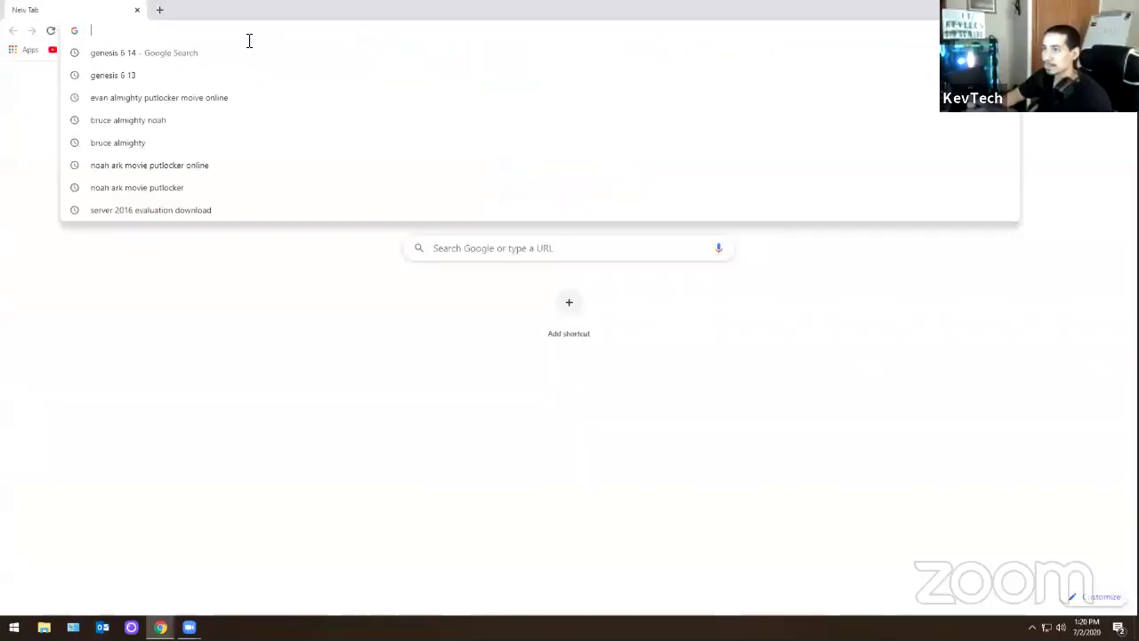
text(goo)
key(Return)
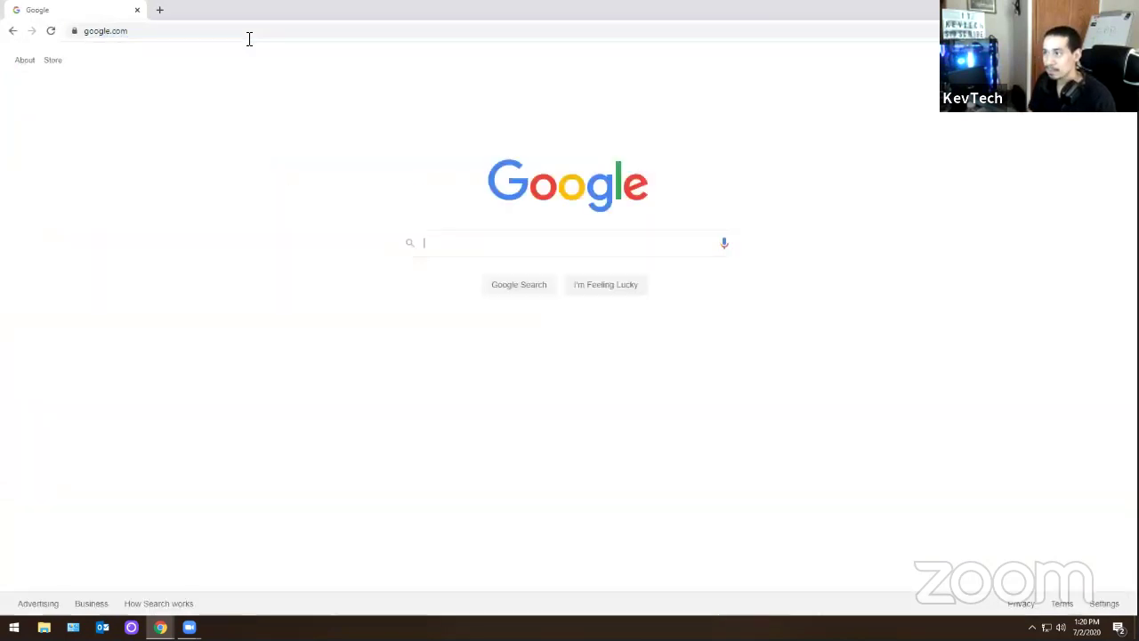
text(virtual)
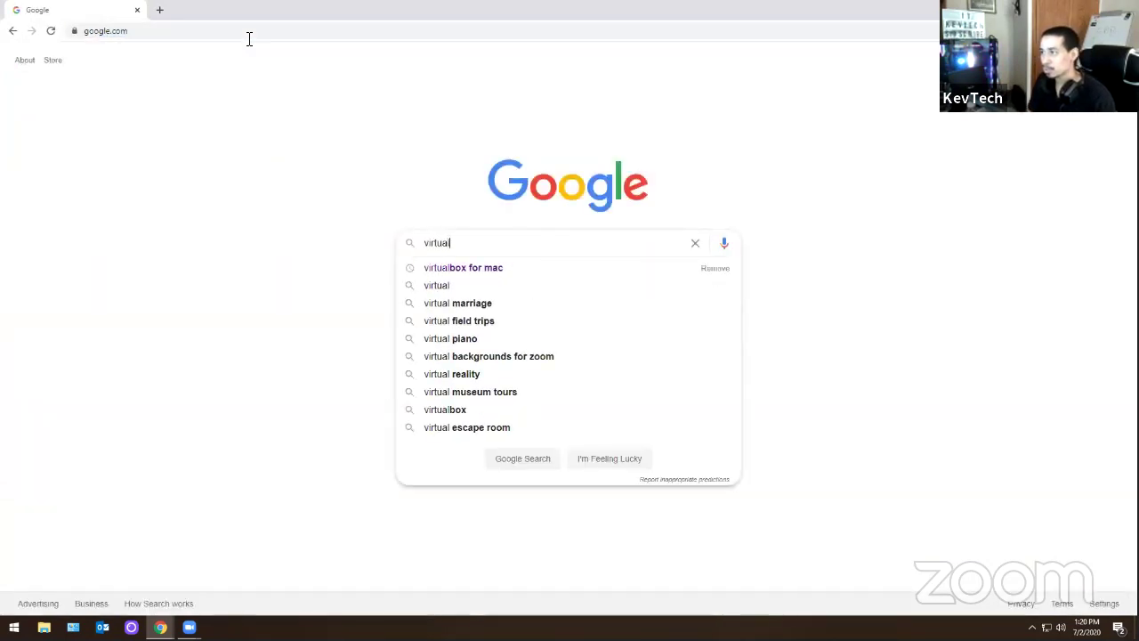
key(Down)
key(Down)
text(box)
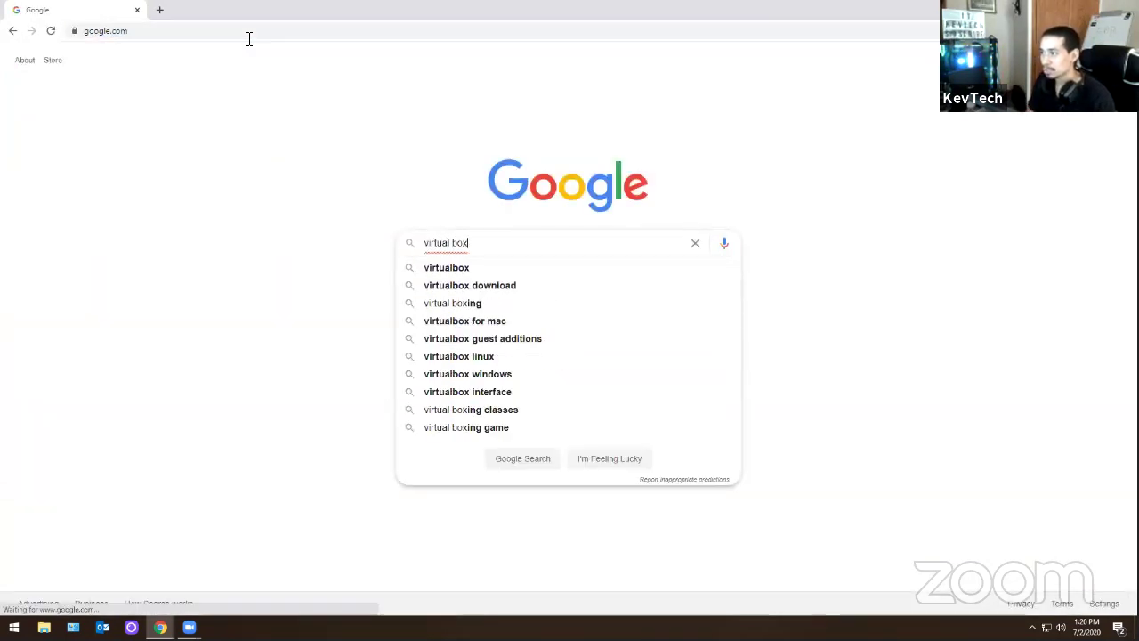
key(Down)
key(Return)
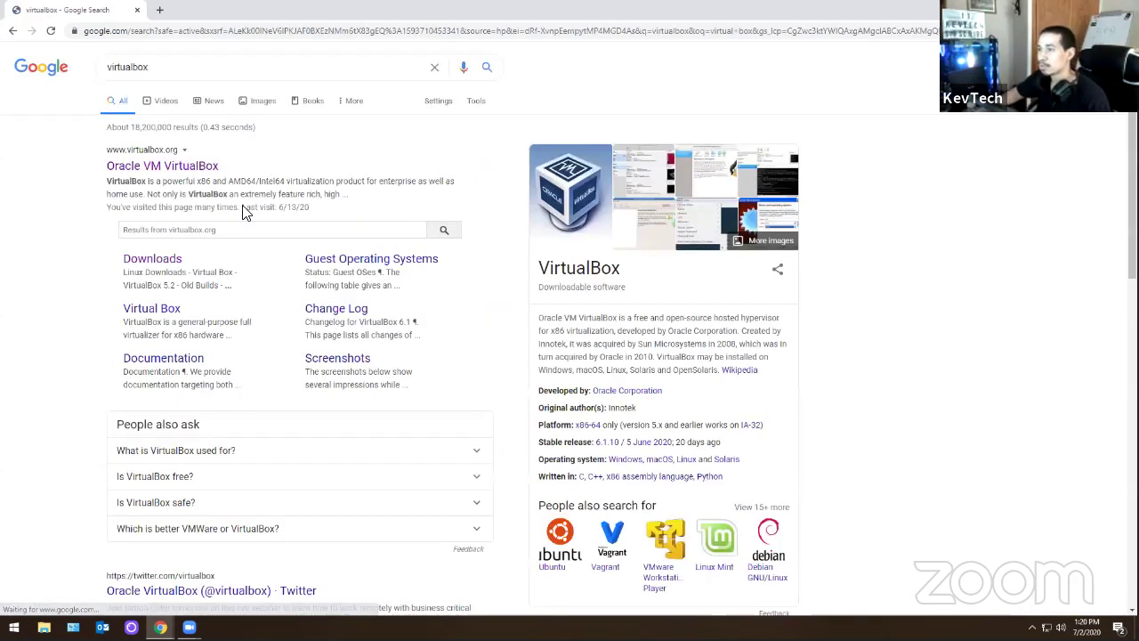
- Open the Oracle VM VirtualBox site's Downloads page listing 6.1.10 packages, then close the browser
click(201, 171)
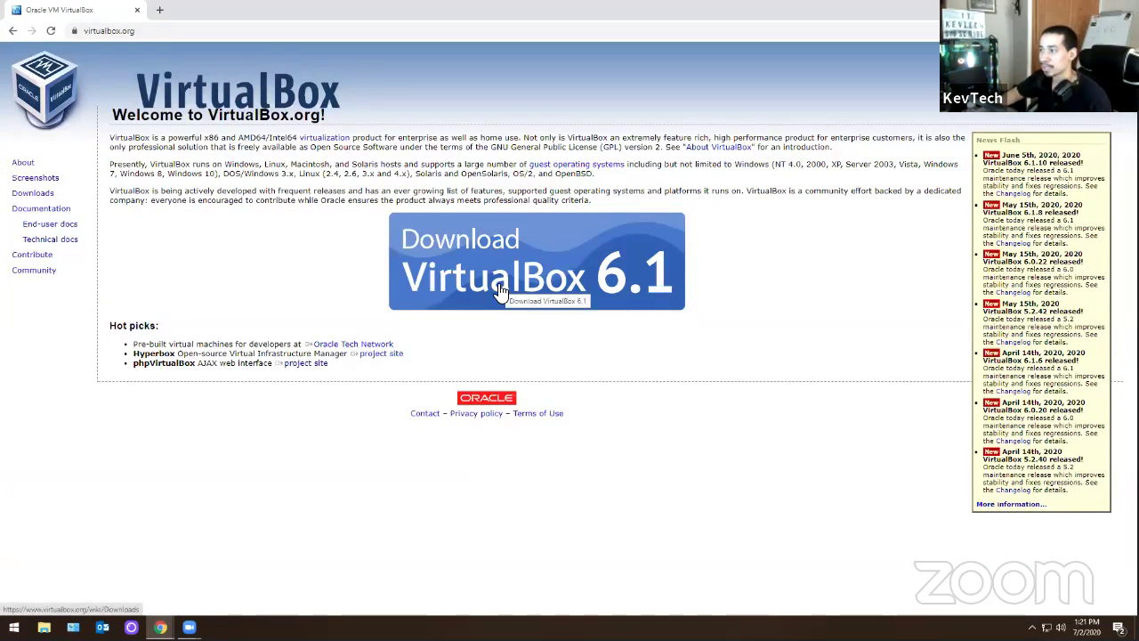
double_click(31, 194)
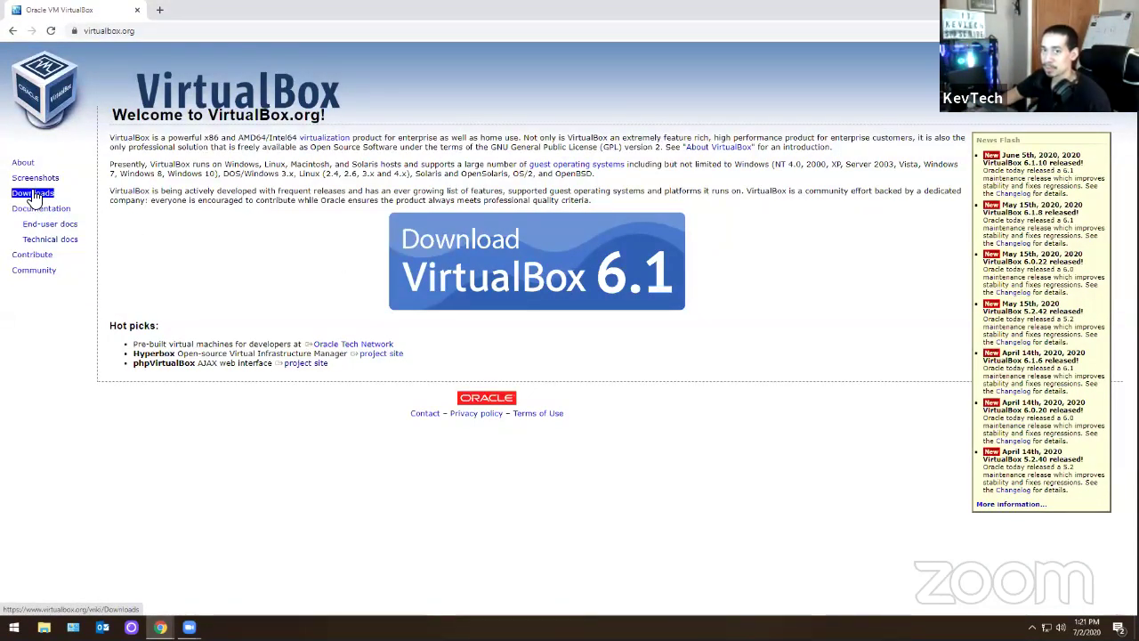
click(34, 194)
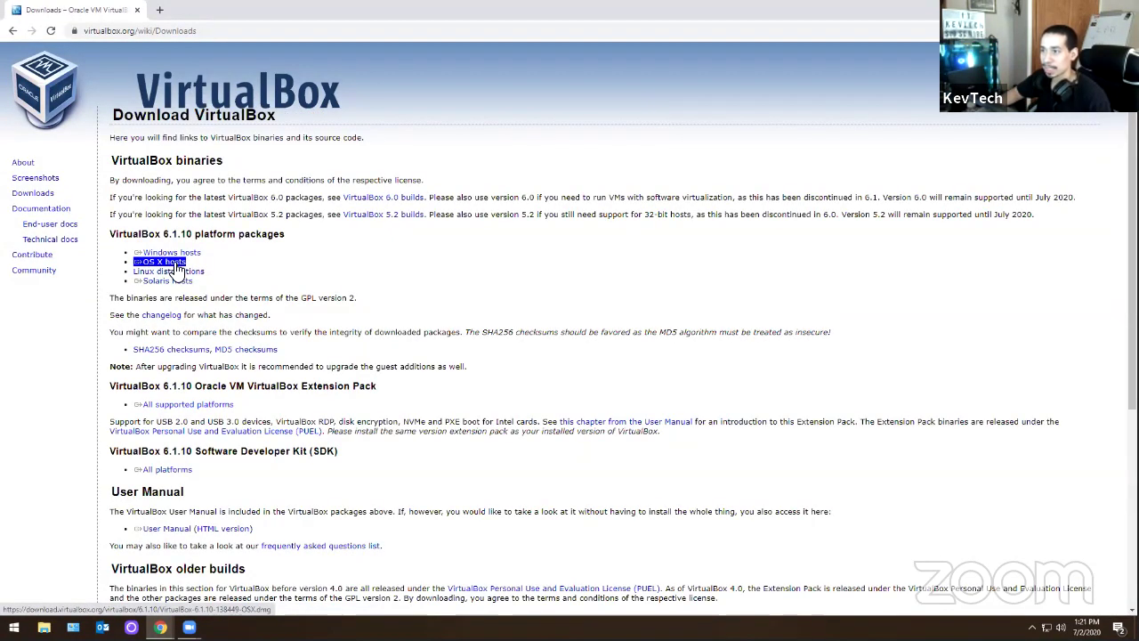
mouse_move(194, 280)
mouse_down()
mouse_move(169, 286)
mouse_move(184, 258)
mouse_move(181, 285)
mouse_up()
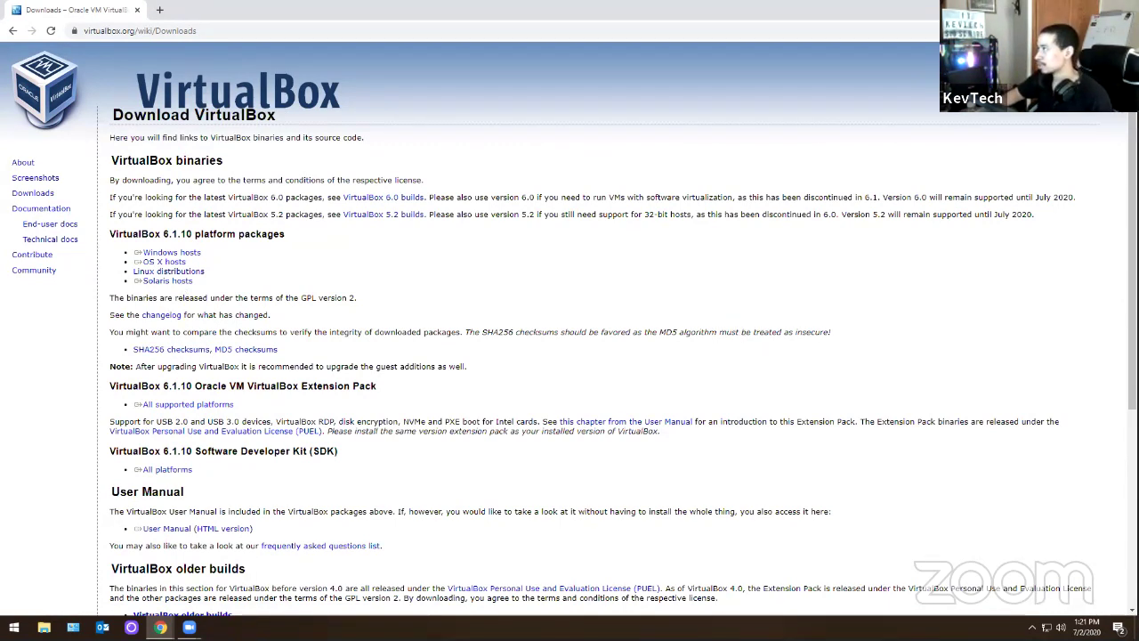
key(super+d)
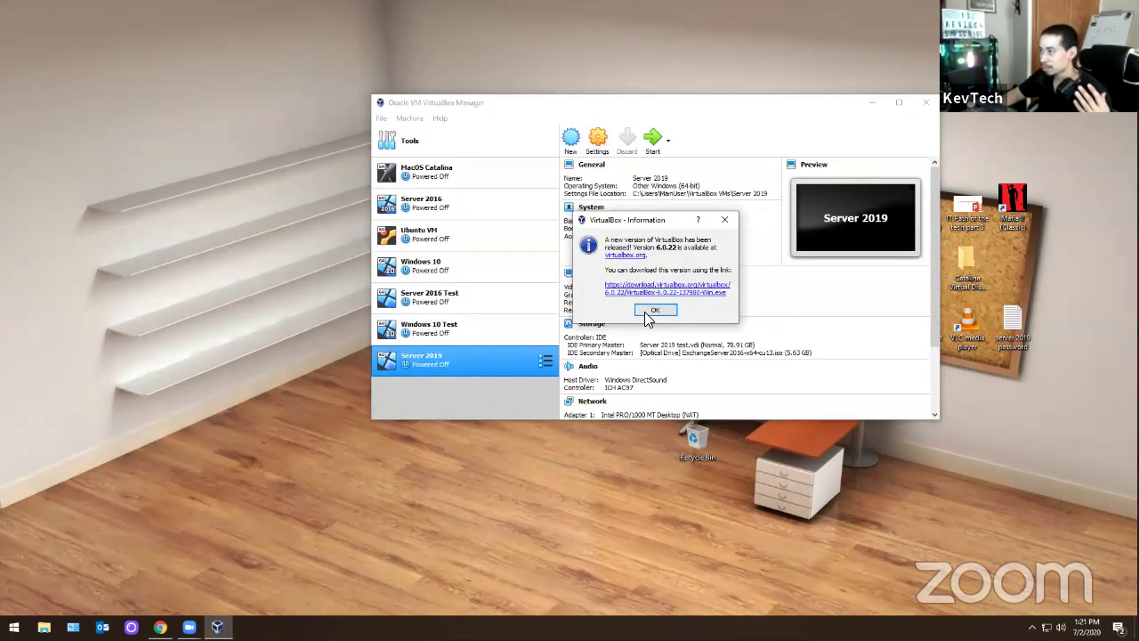
- Dismiss the update notice and delete the Server 2019 machine with all its files
key(Return)
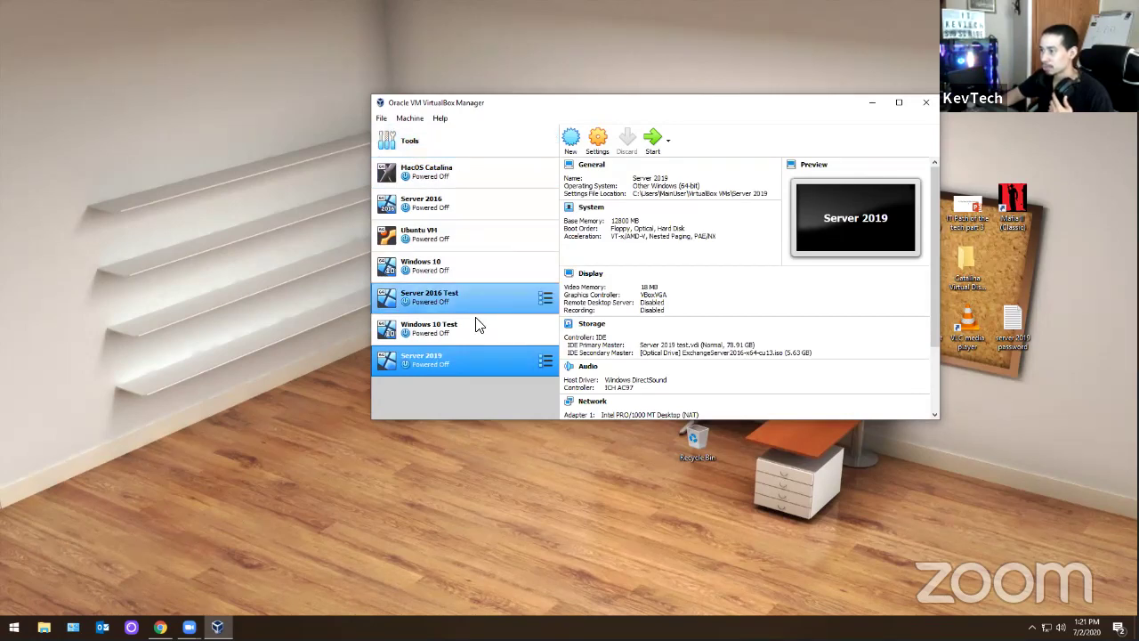
right_click(437, 359)
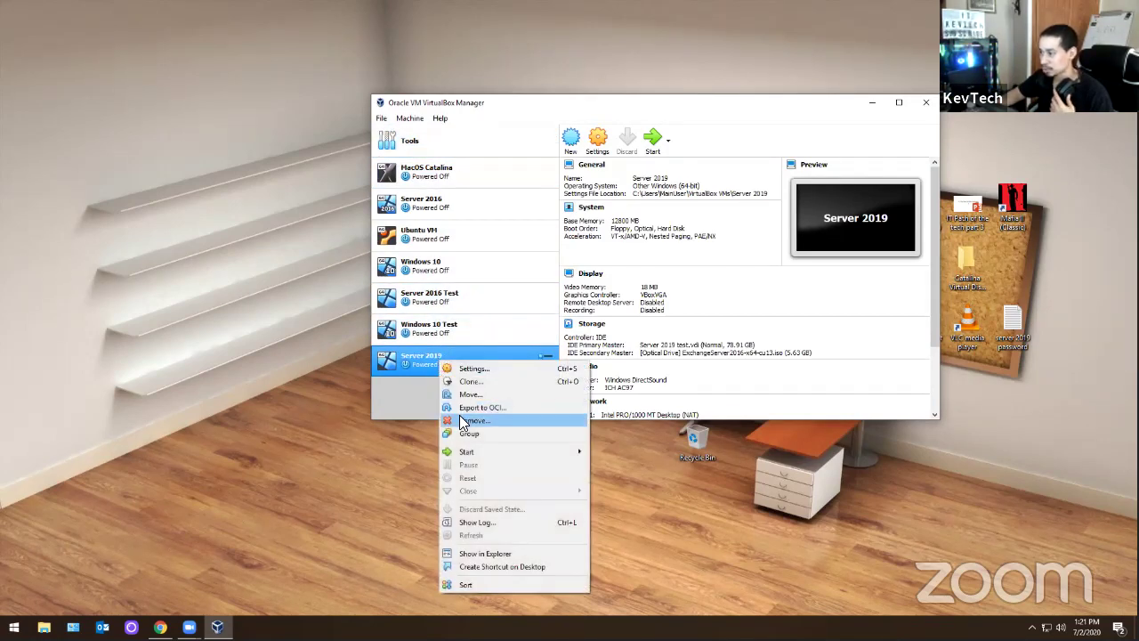
click(461, 420)
click(605, 314)
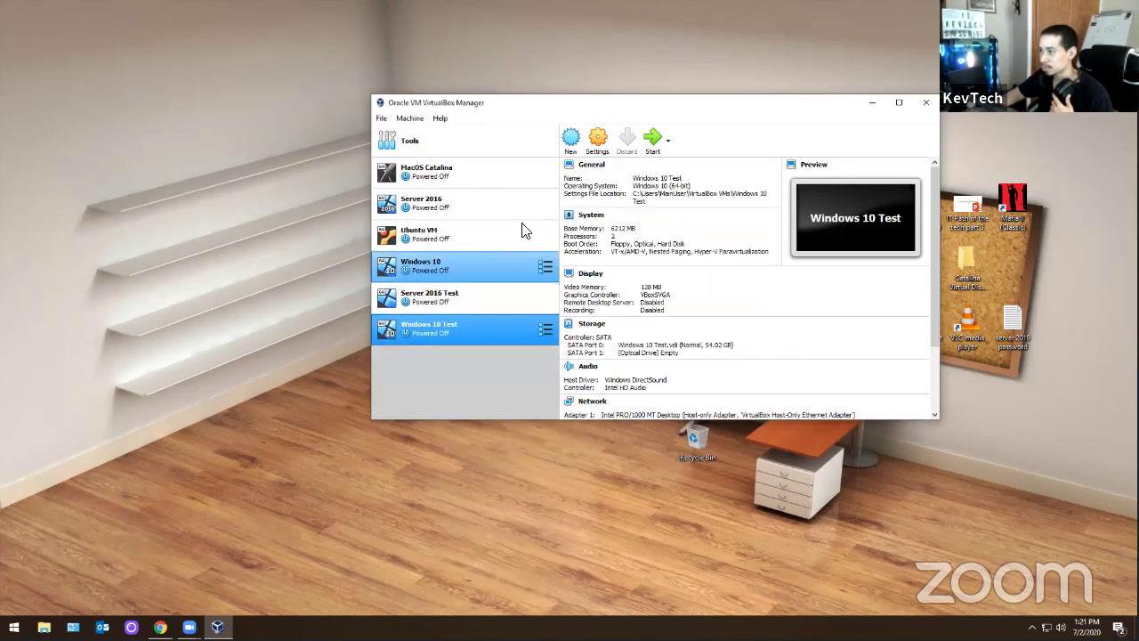
- Start a new machine named 'Server 2019 Labs' with version Other Windows (64-bit)
click(572, 139)
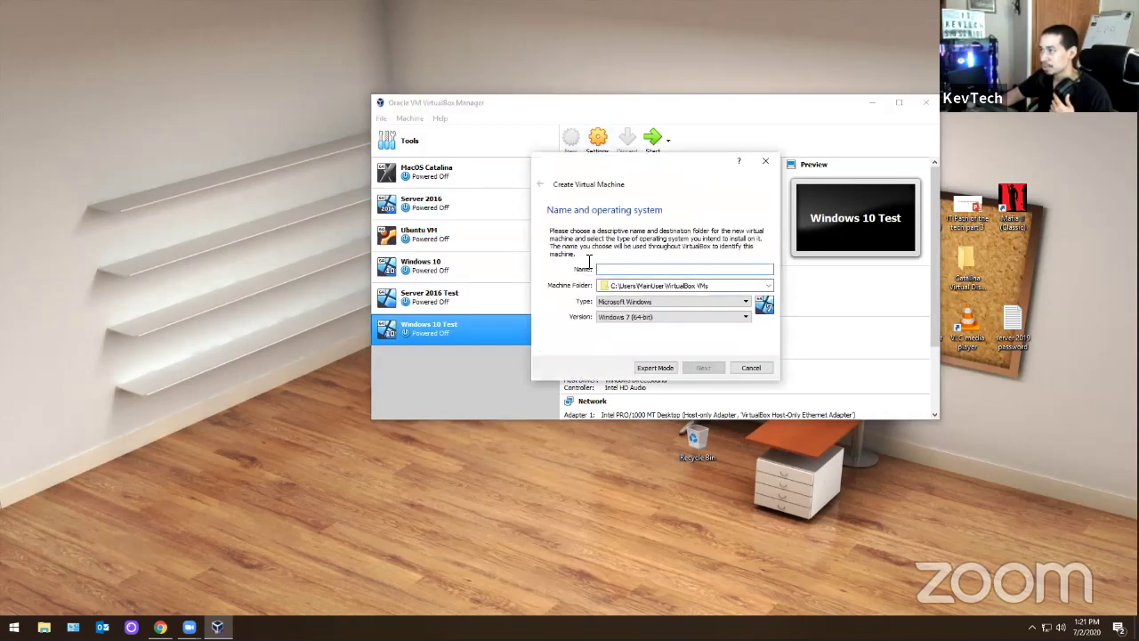
text(Se)
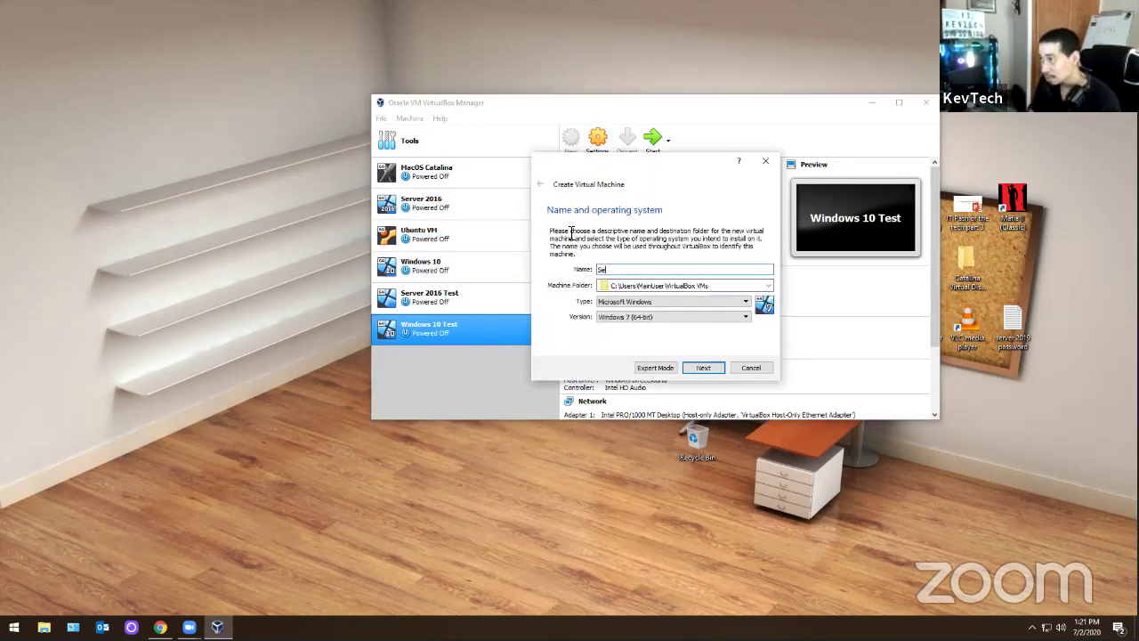
text(rver 2019)
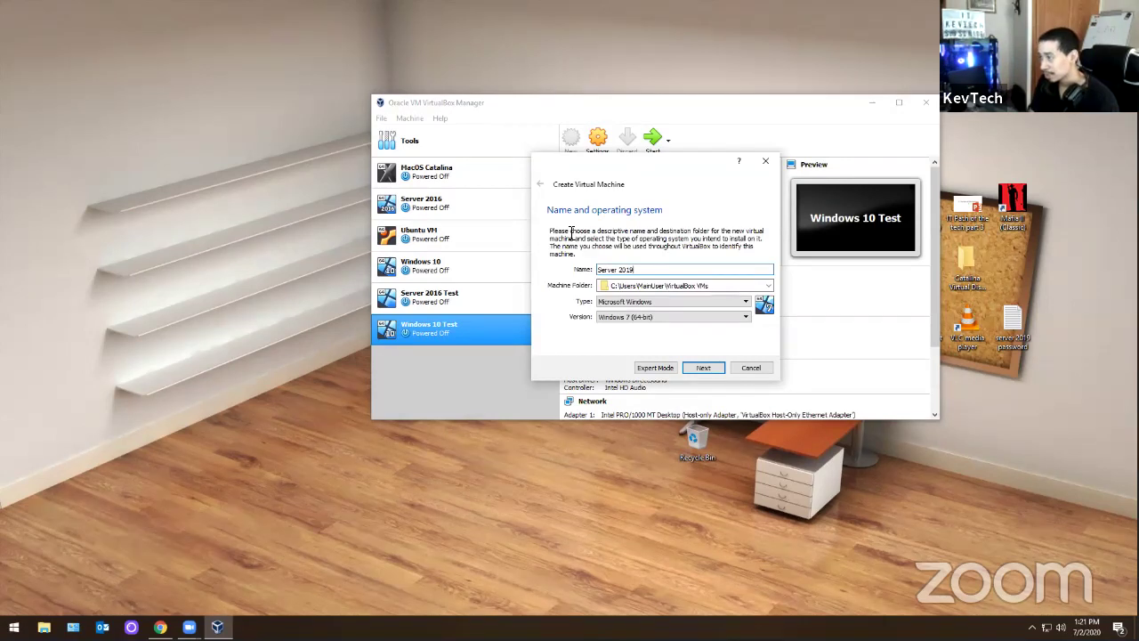
text( Tes)
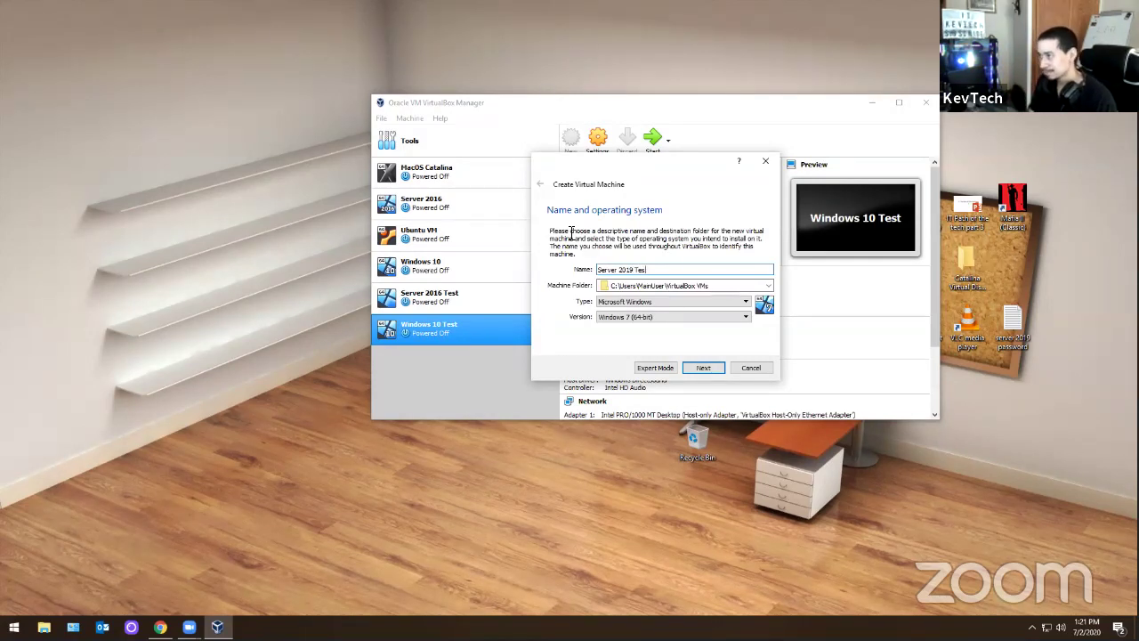
key(BackSpace)
text(Labs)
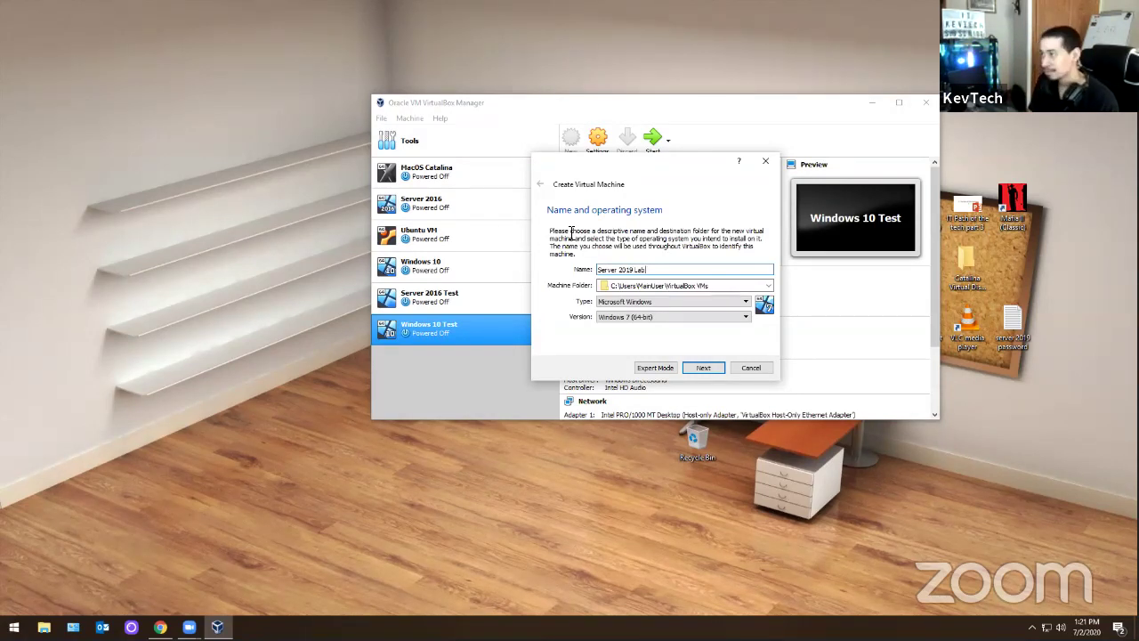
click(654, 317)
scroll(662, 354, down, 2)
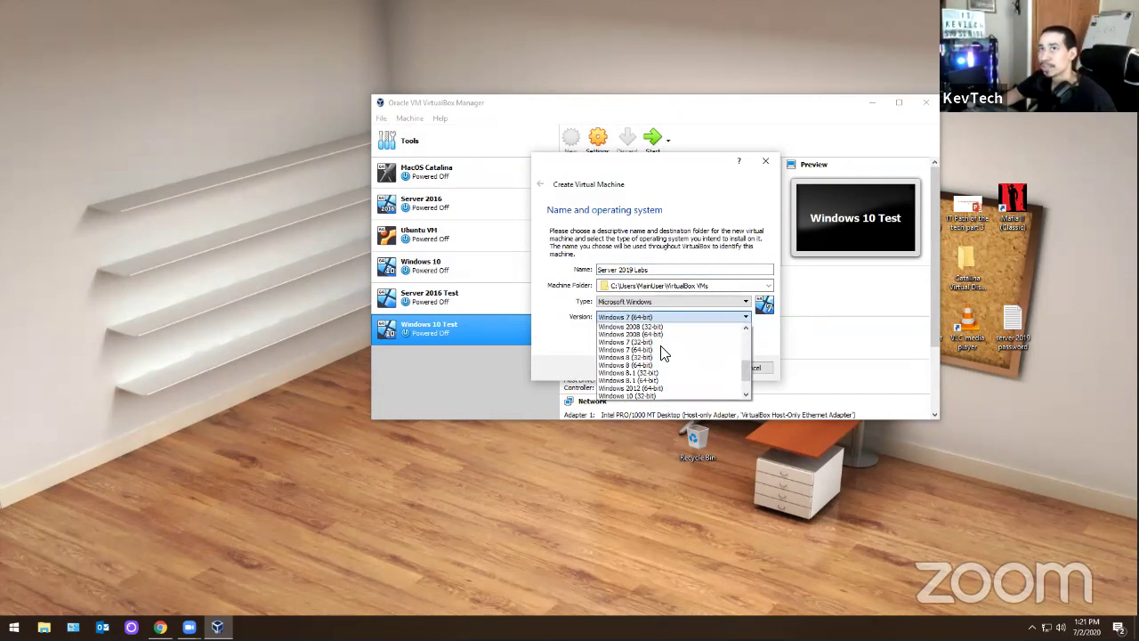
scroll(663, 353, down, 3)
click(653, 395)
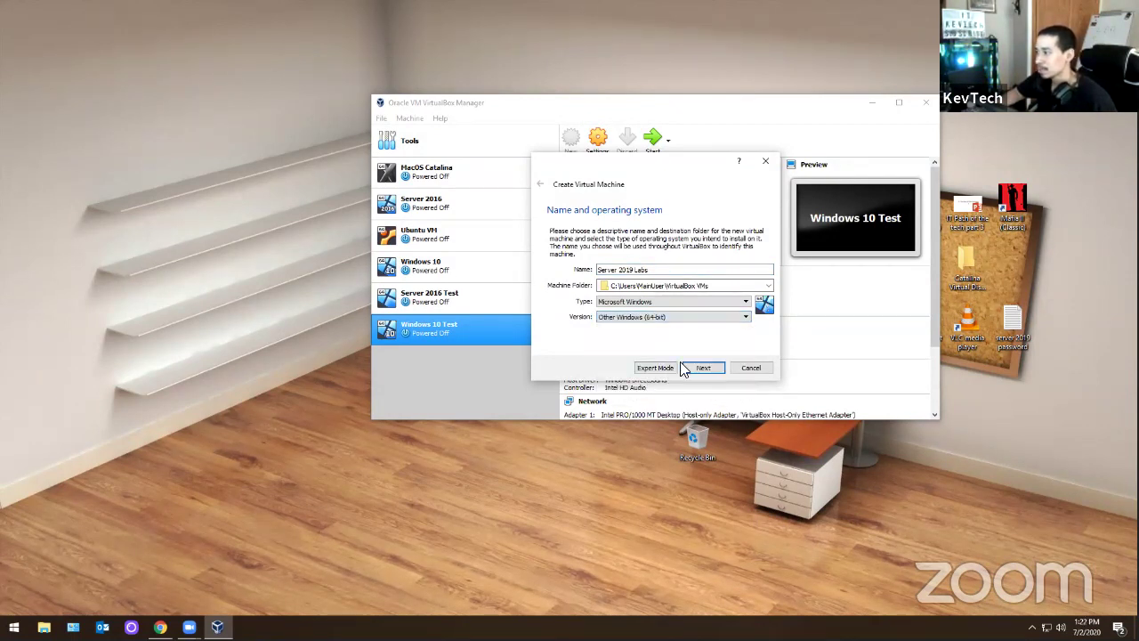
- Return to the name page and erase the '9' before 'Labs' to fix the name
click(701, 368)
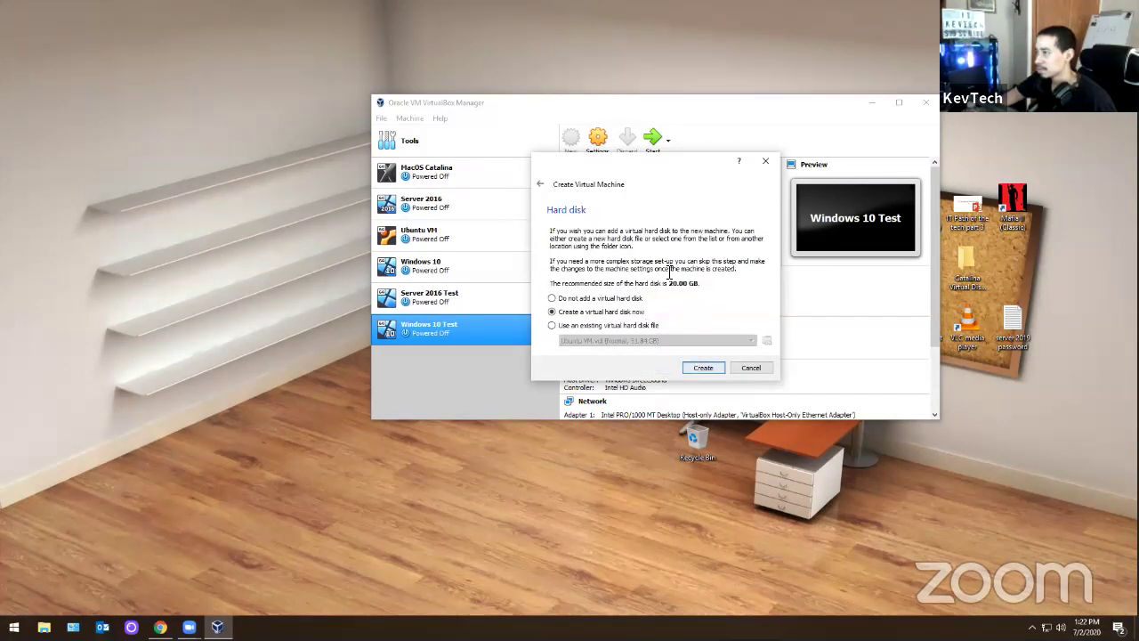
click(540, 185)
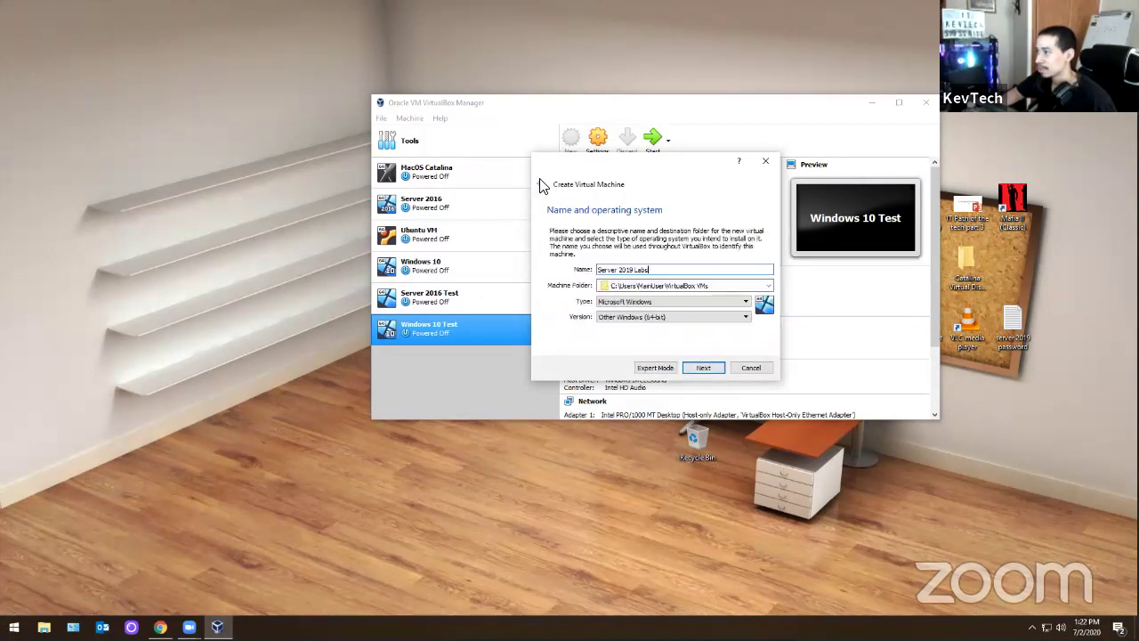
click(634, 272)
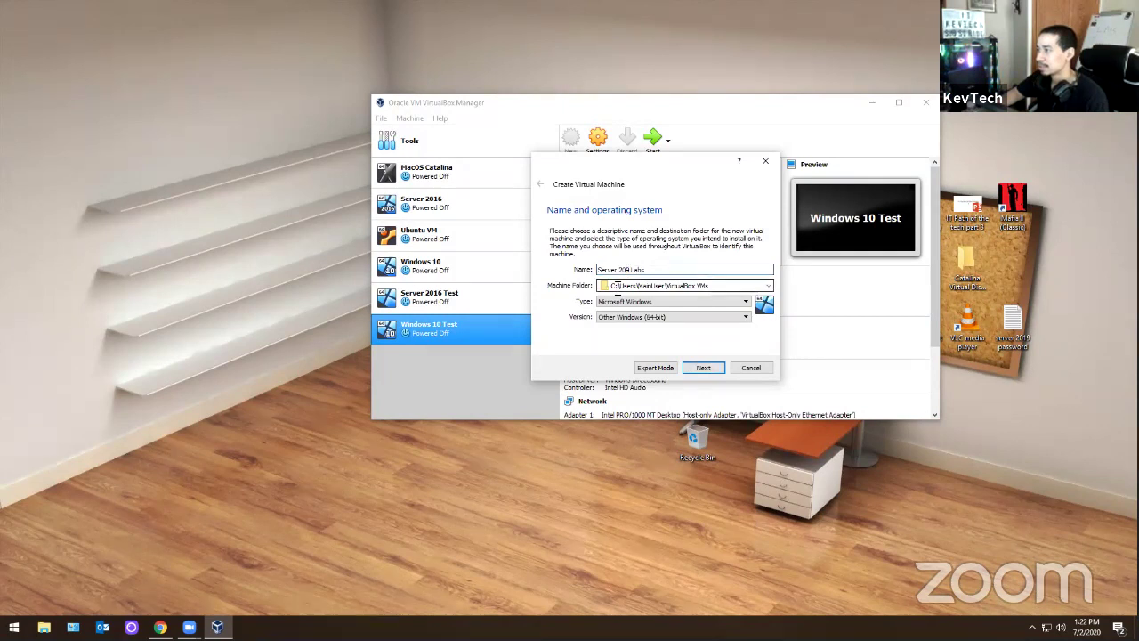
key(BackSpace)
key(BackSpace)
- Complete the name as 'Server 2016 Labs', set 12800 MB memory, and reach the Hard disk step
text(6)
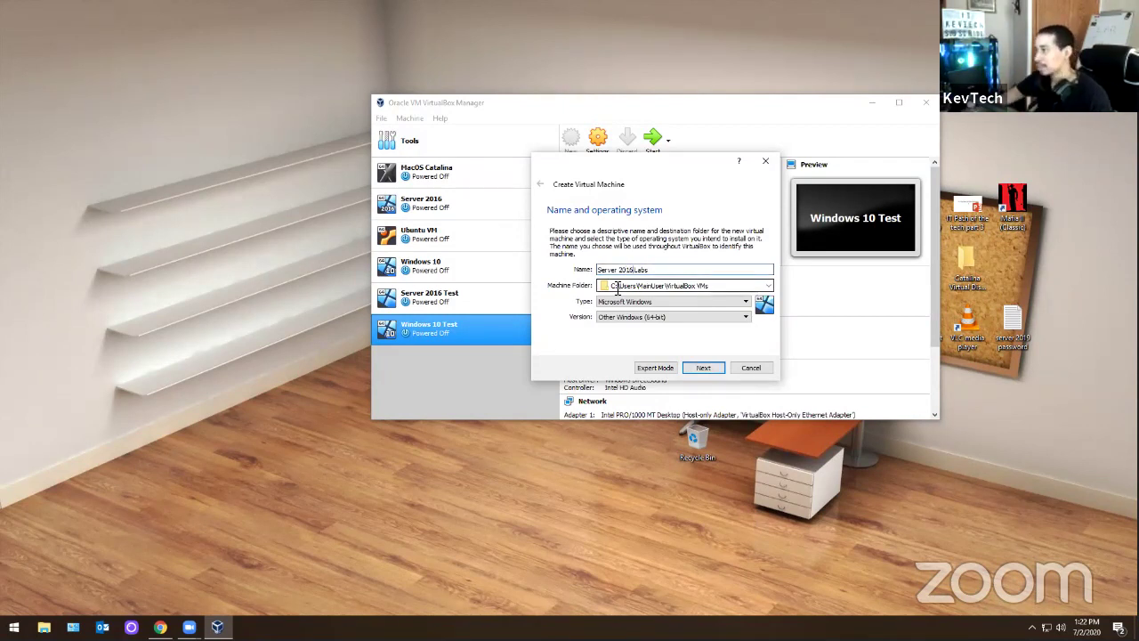
click(702, 368)
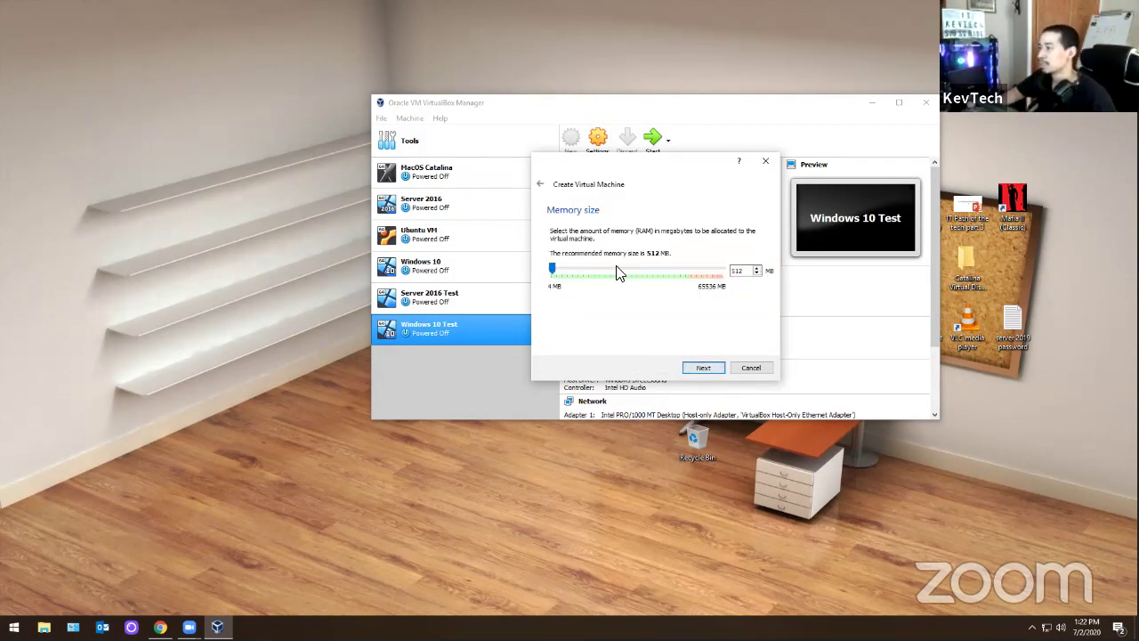
click(590, 270)
click(591, 269)
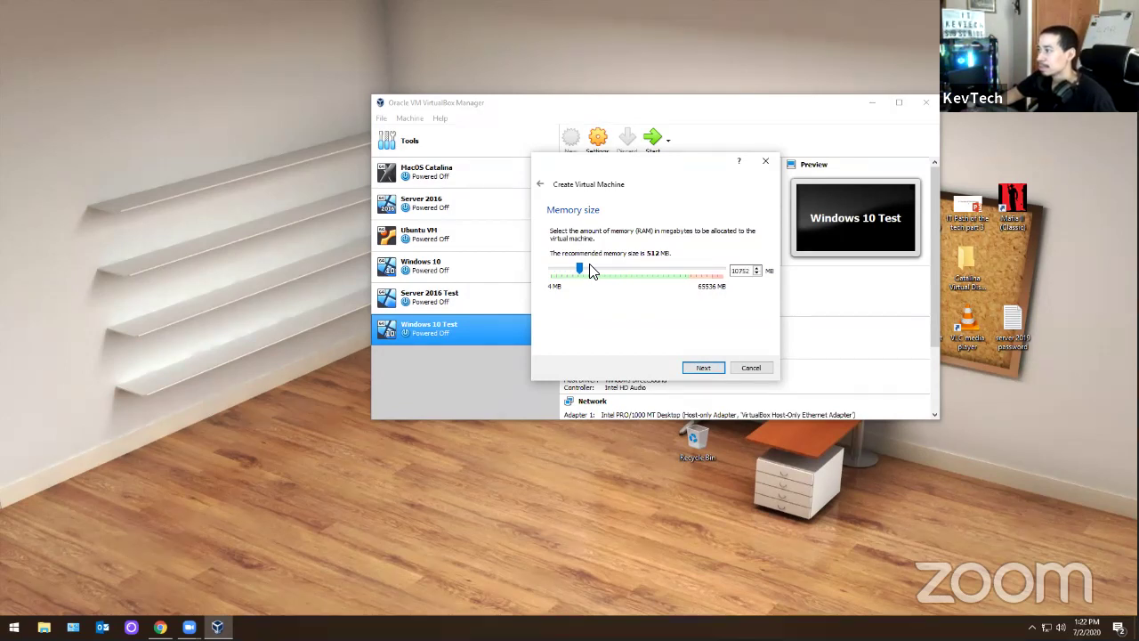
click(703, 372)
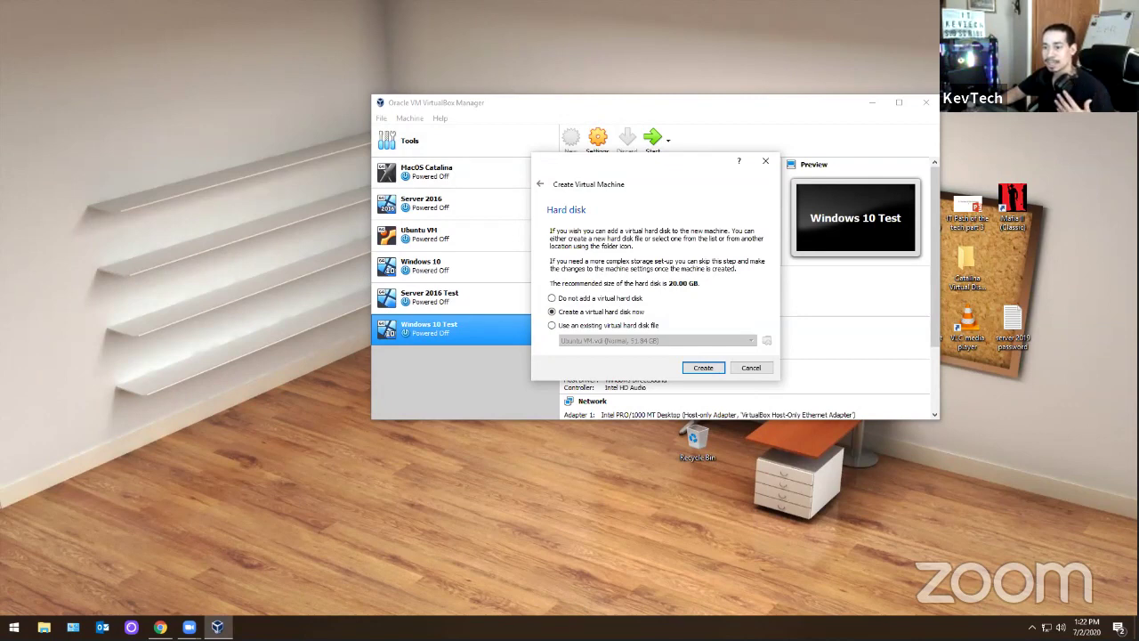
right_click(384, 620)
click(413, 576)
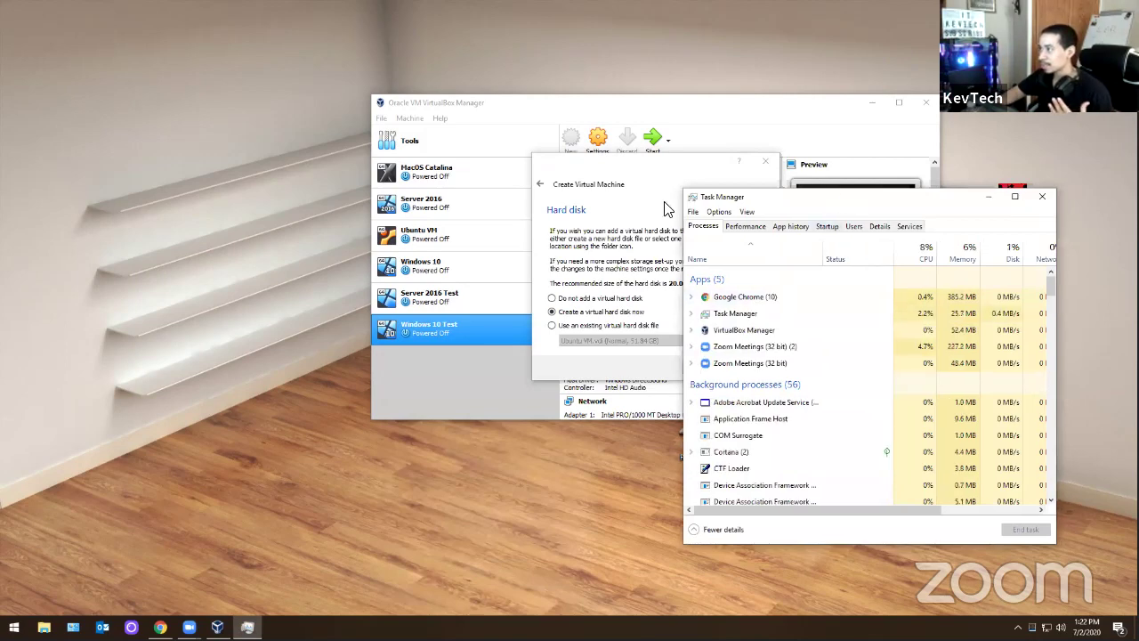
drag(712, 196, 589, 186)
click(621, 216)
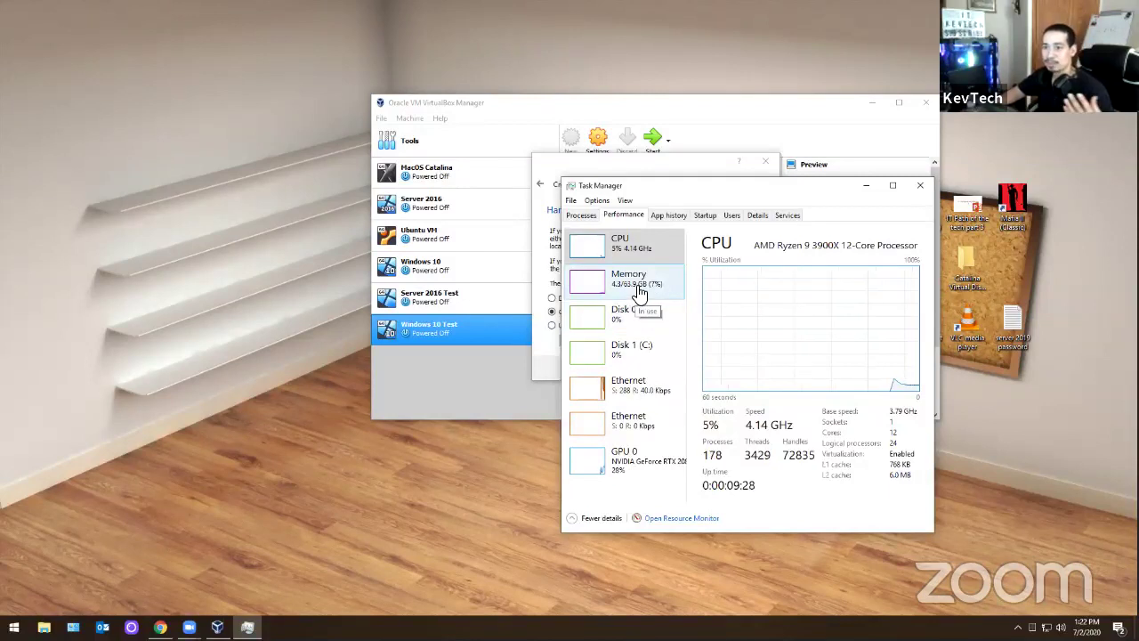
click(919, 187)
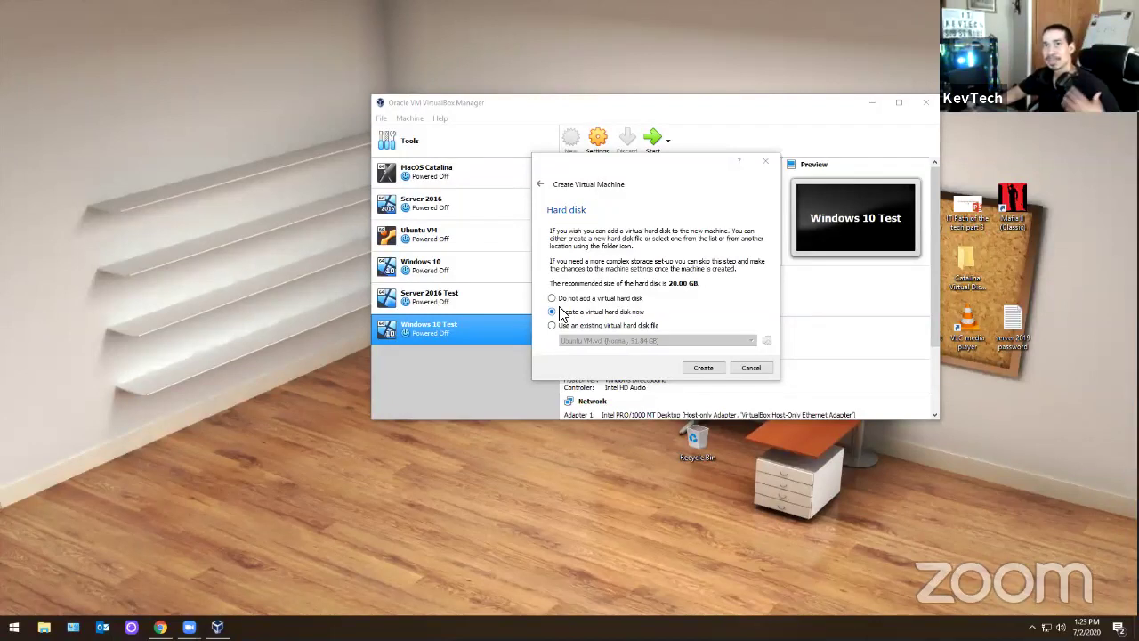
- Create a new VDI virtual hard disk sized 100.70 GB, then bring up File Explorer
click(697, 367)
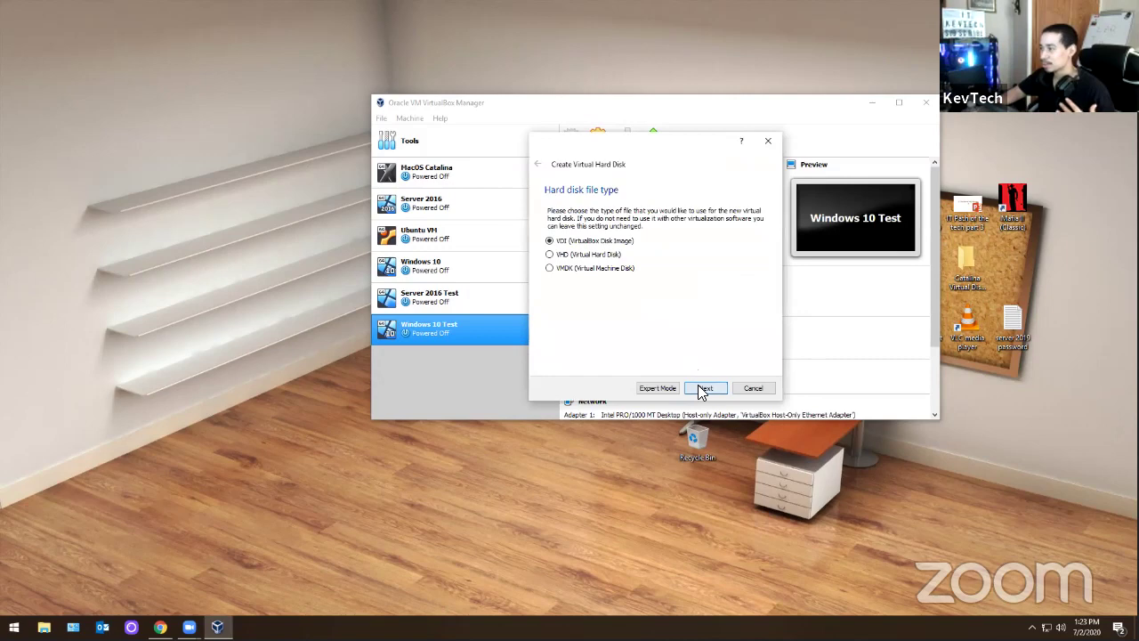
click(702, 388)
click(704, 388)
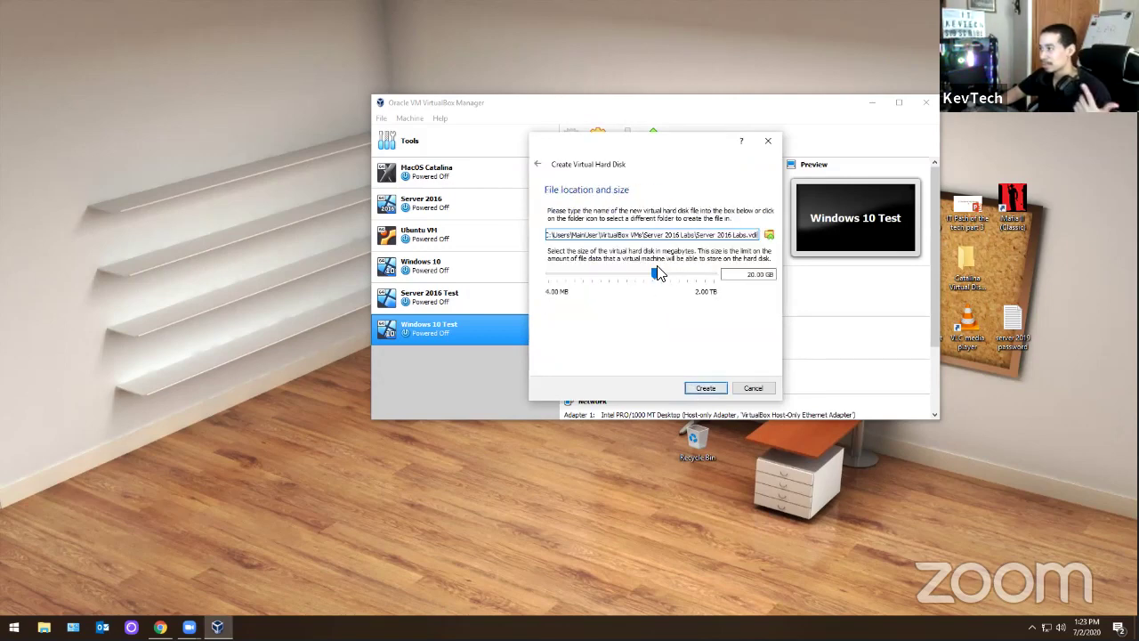
drag(659, 274, 653, 276)
mouse_move(652, 277)
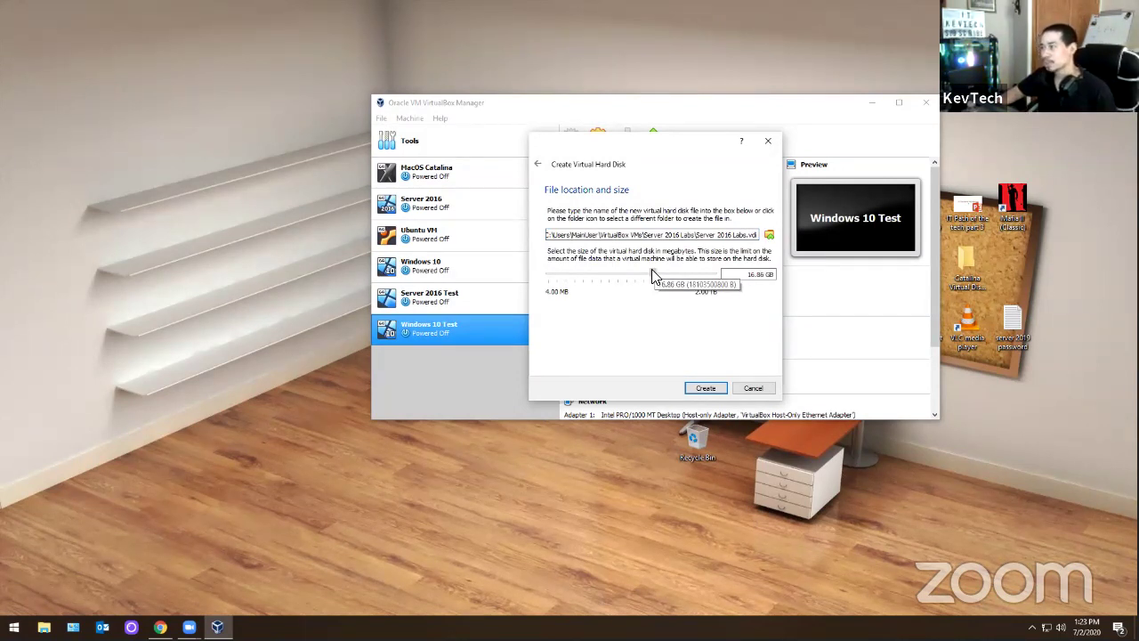
drag(659, 268, 673, 275)
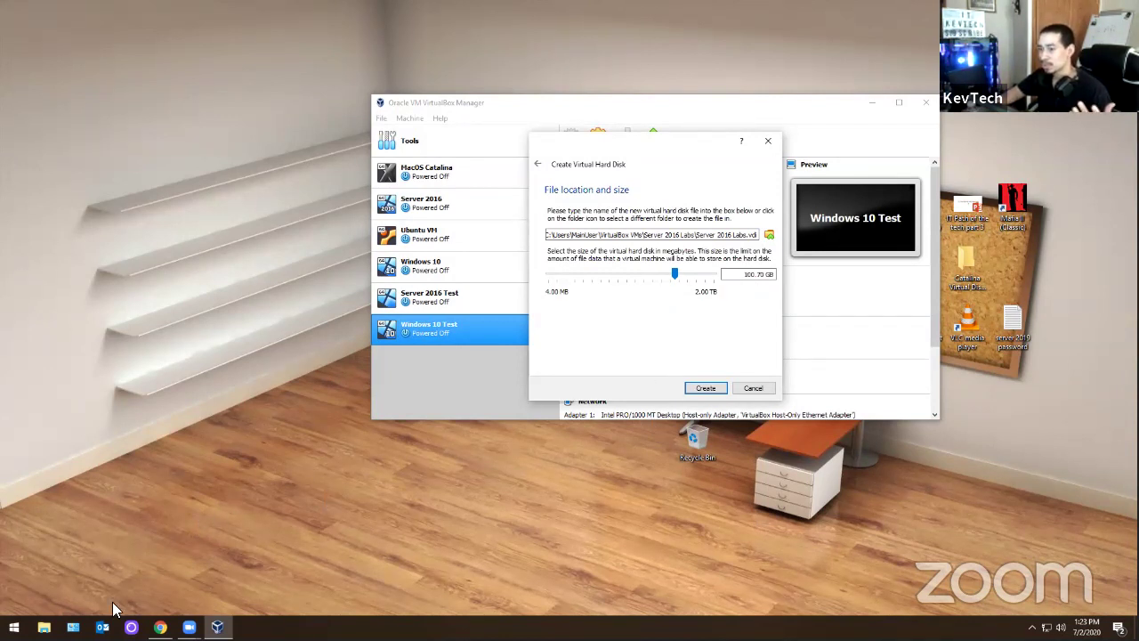
click(43, 627)
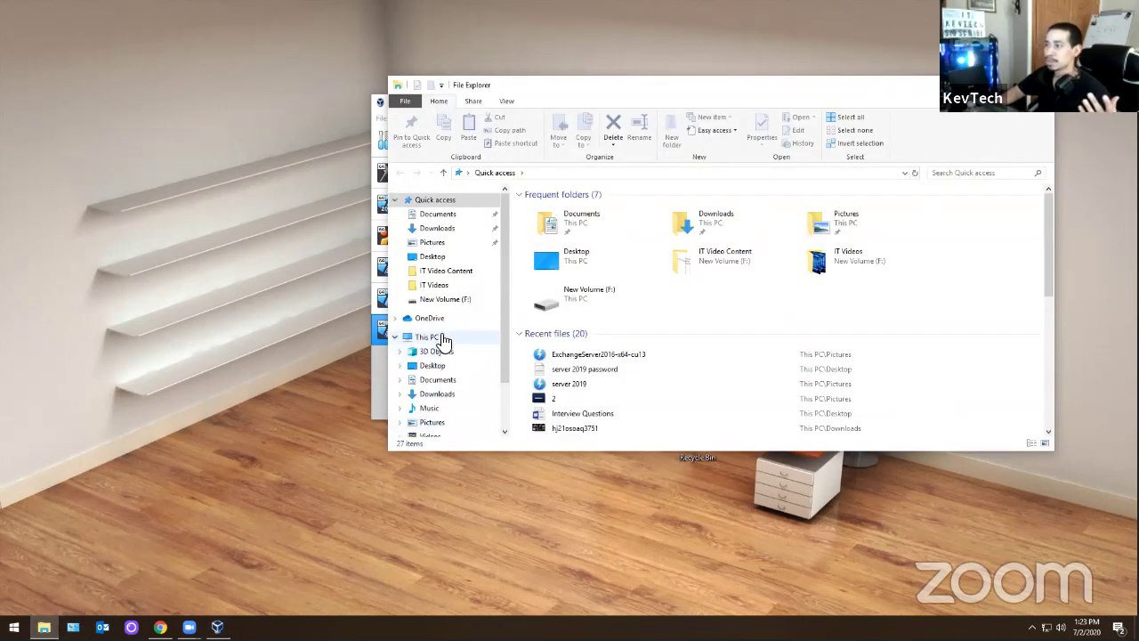
- Check drive free space under This PC, then create the 100.70 GB disk to finish the VM
click(435, 337)
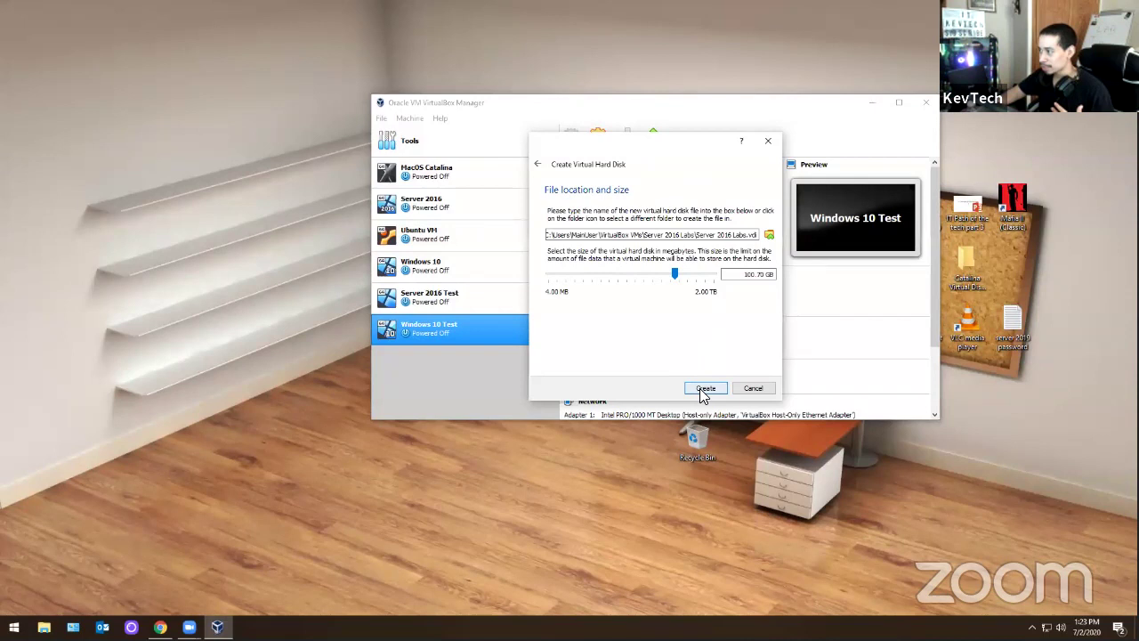
click(703, 389)
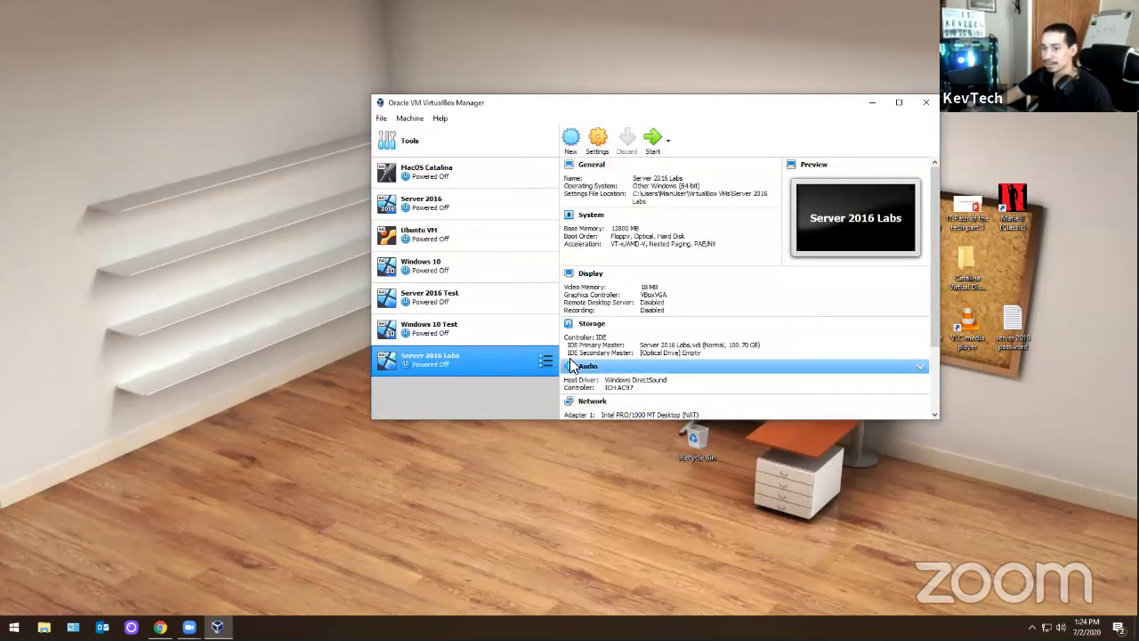
- Give Server 2016 Labs 2 processors in its settings, save them, and start the VM
click(593, 141)
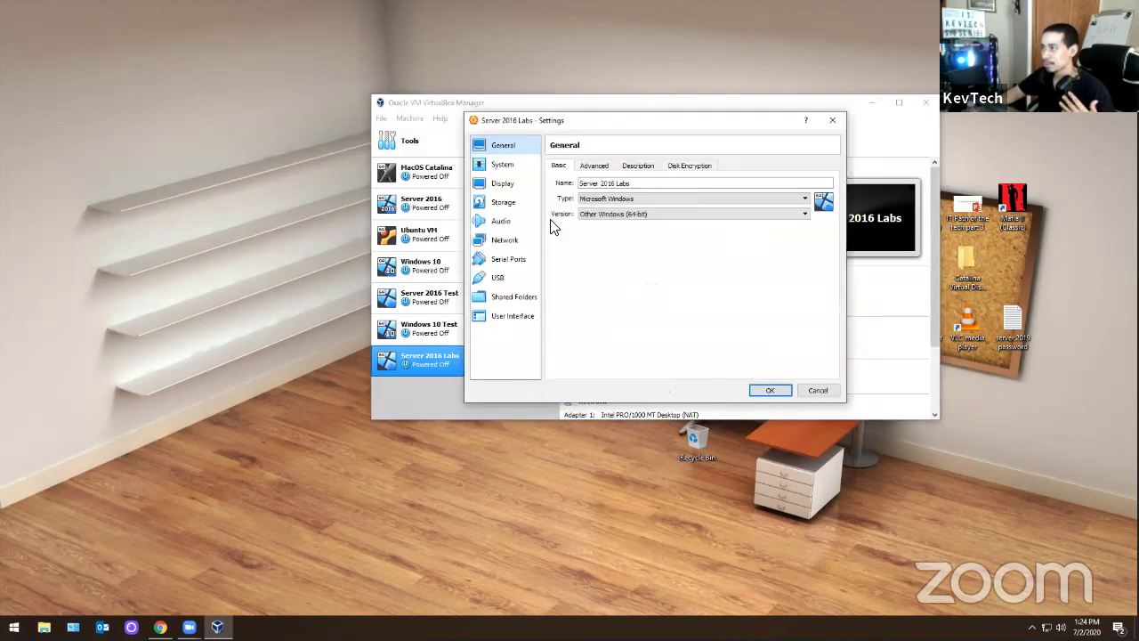
click(502, 165)
click(607, 166)
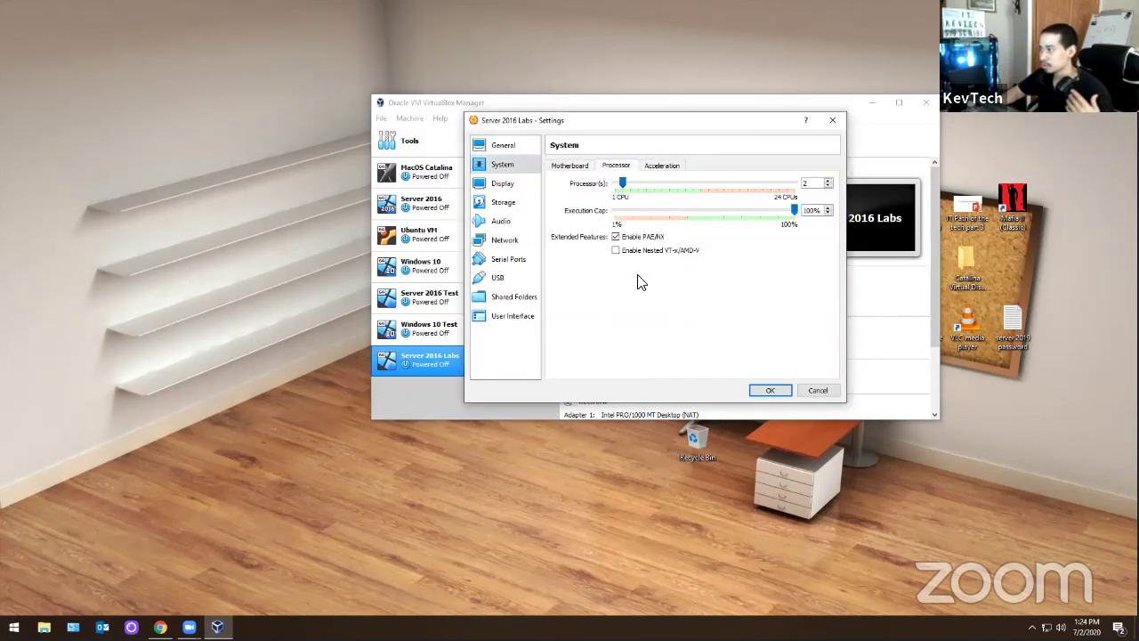
click(500, 201)
click(501, 183)
click(496, 149)
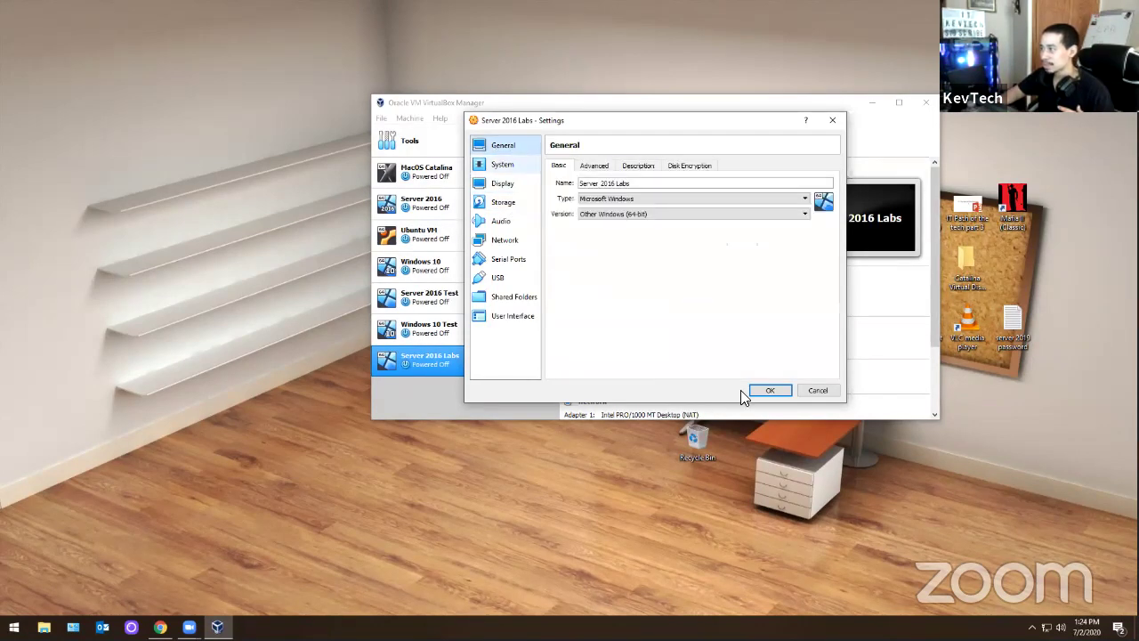
click(763, 389)
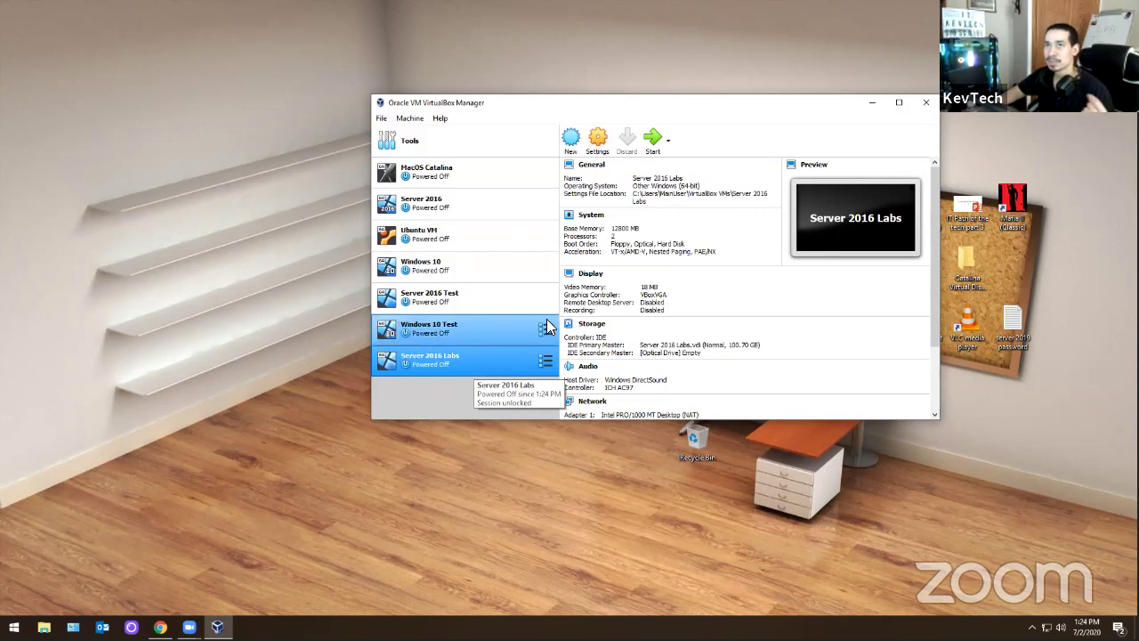
click(651, 144)
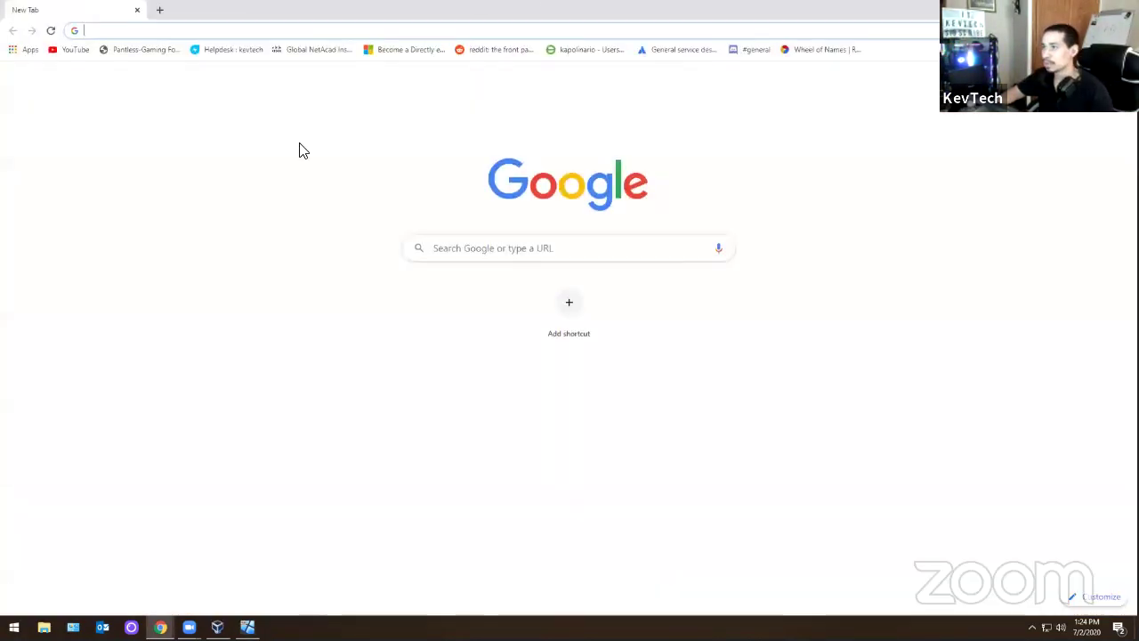
- Go to google.com and search for 'server 2016 evaluation download'
text(gpp)
key(BackSpace)
key(BackSpace)
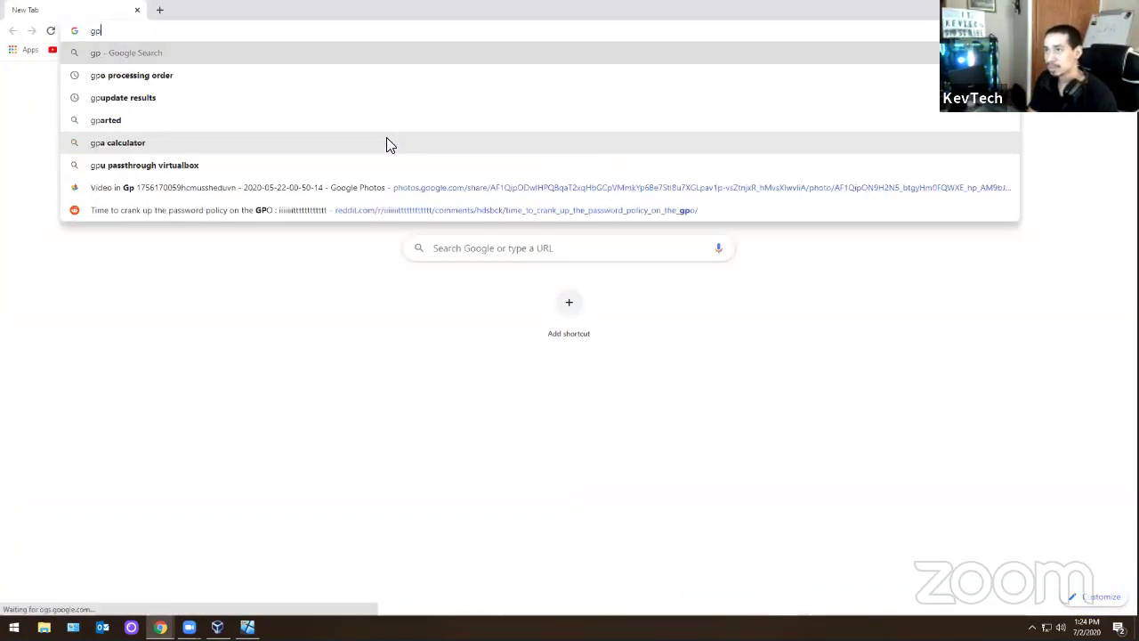
text(oogle.com)
key(Return)
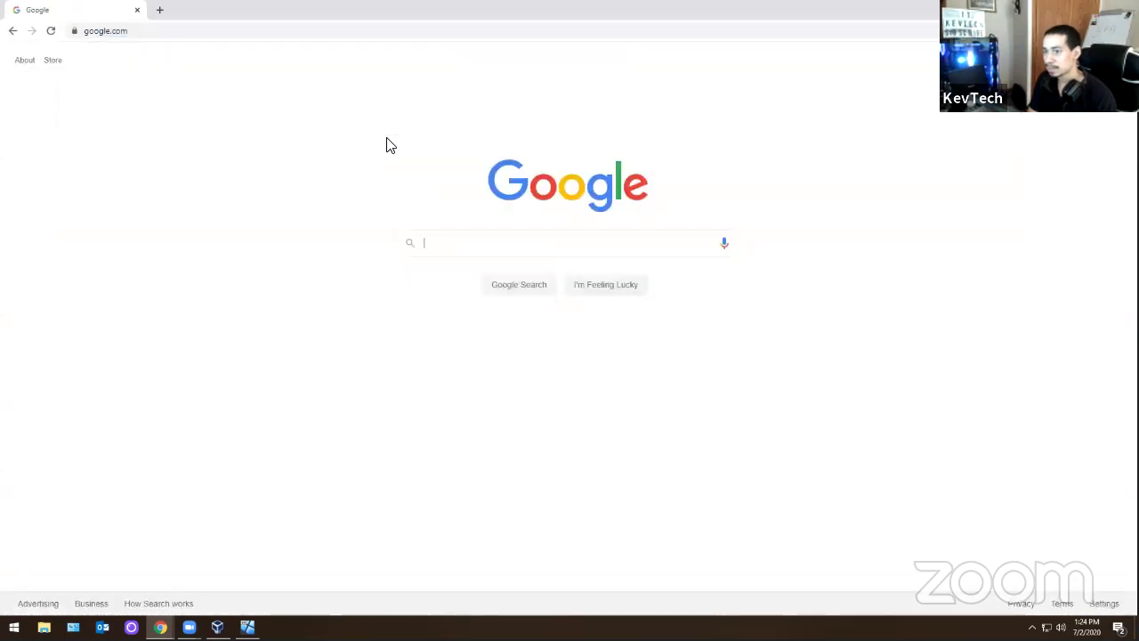
text(server 2)
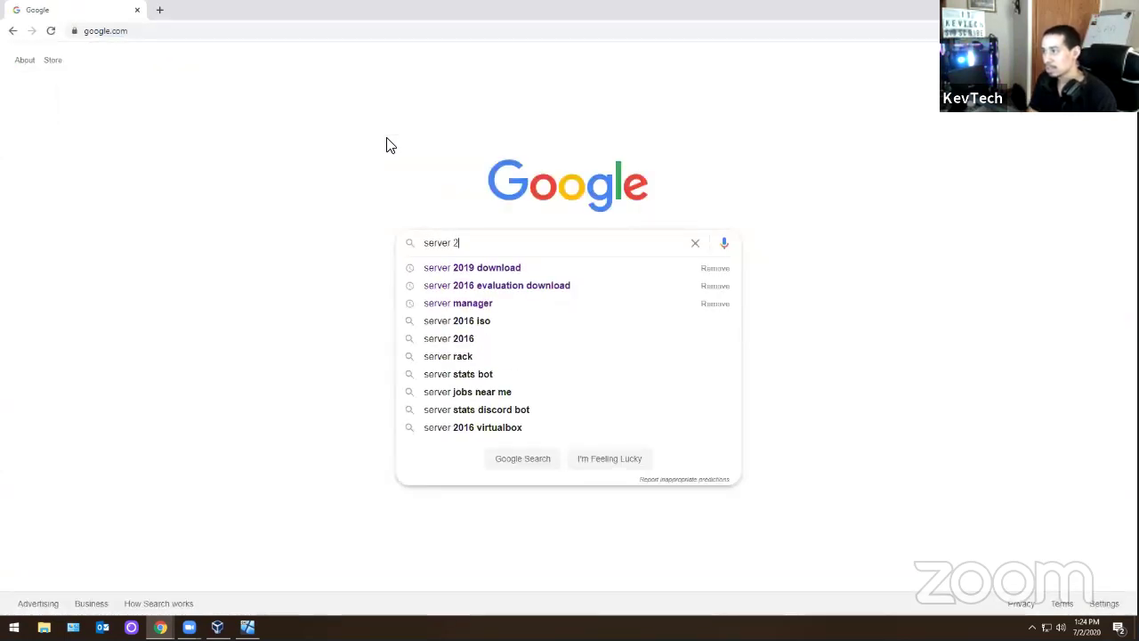
text(016 e)
key(Down)
key(Return)
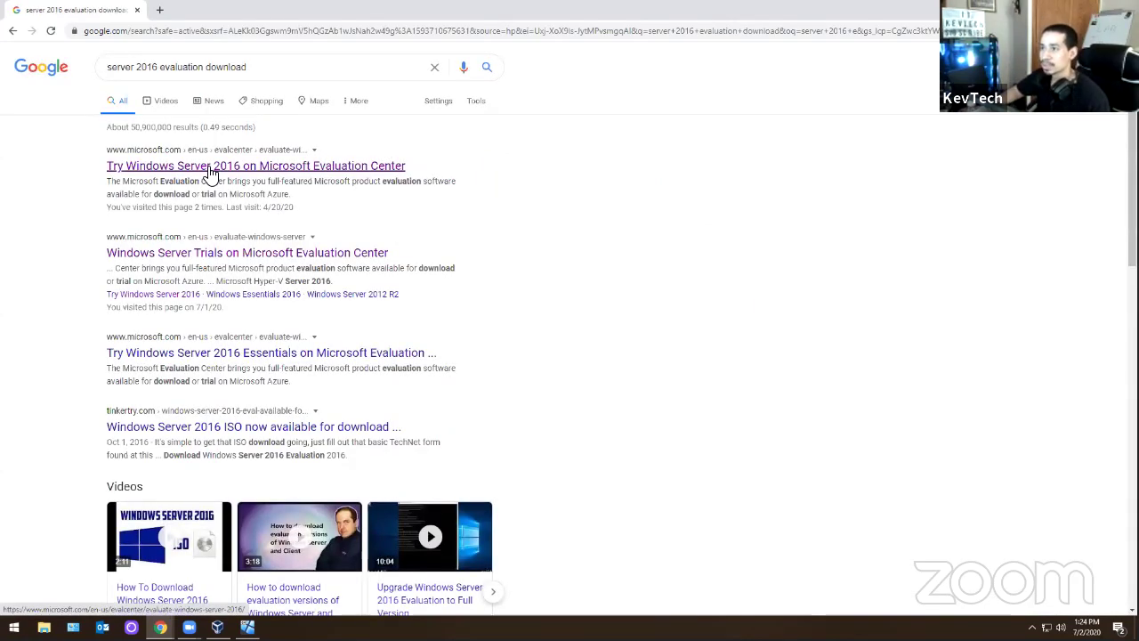
- Open the Windows Server 2016 Evaluation Center page, choose ISO, and begin the registration form
click(211, 169)
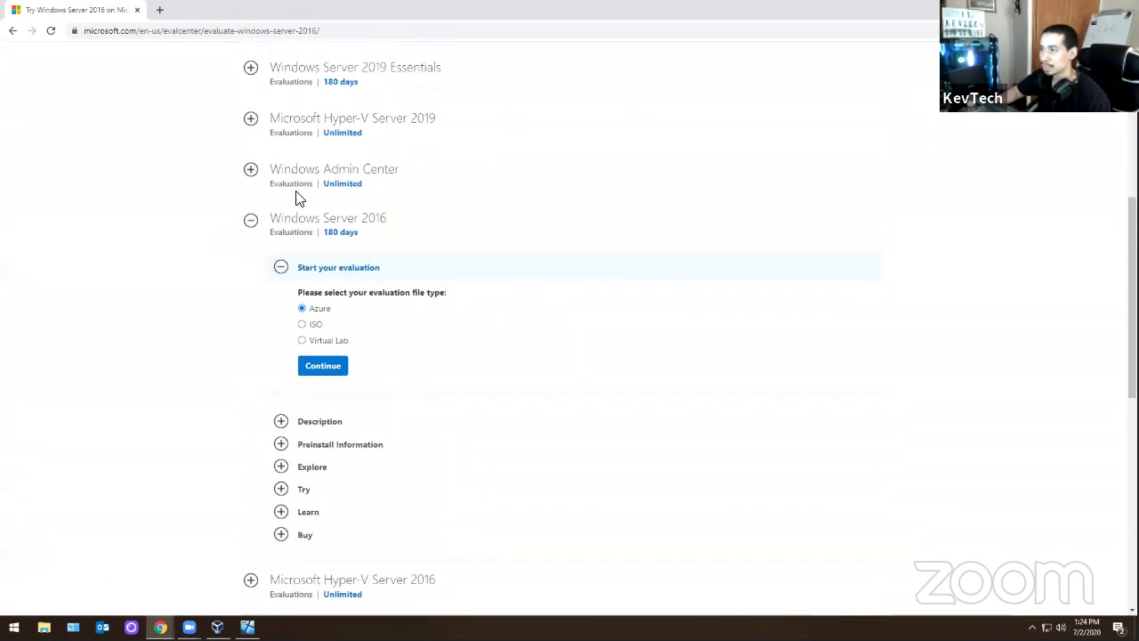
drag(418, 226, 297, 224)
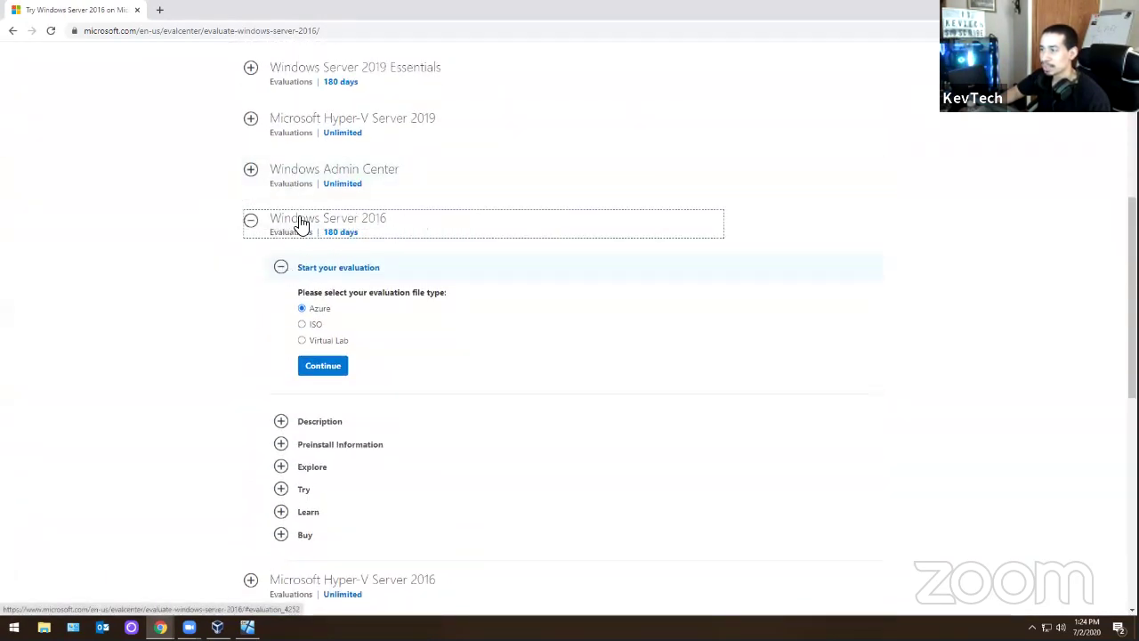
click(302, 323)
click(321, 373)
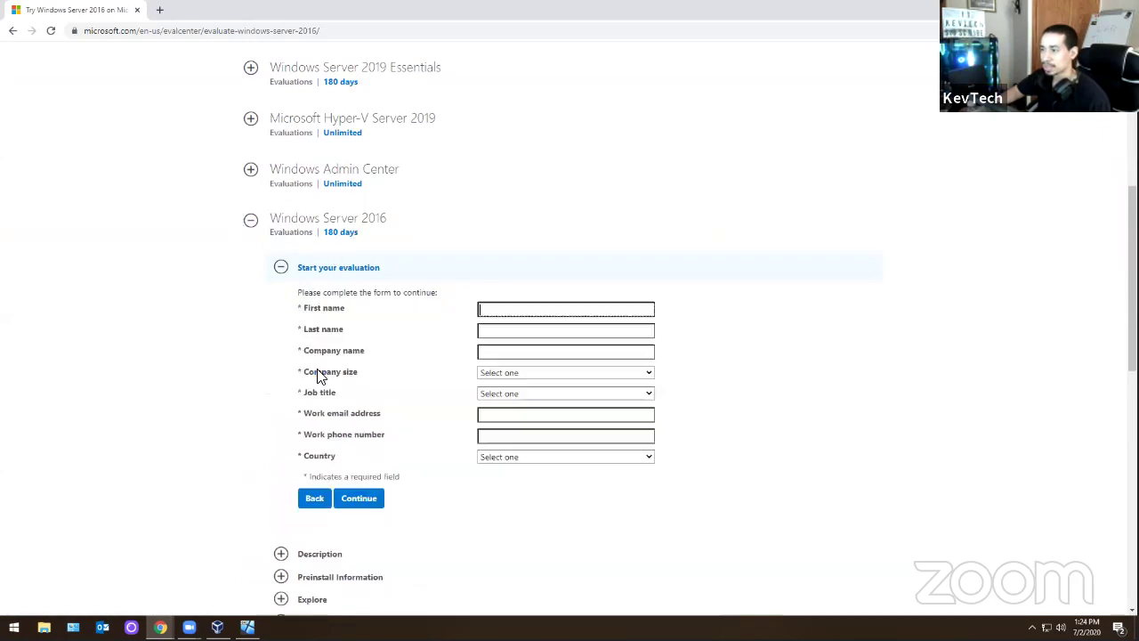
click(487, 312)
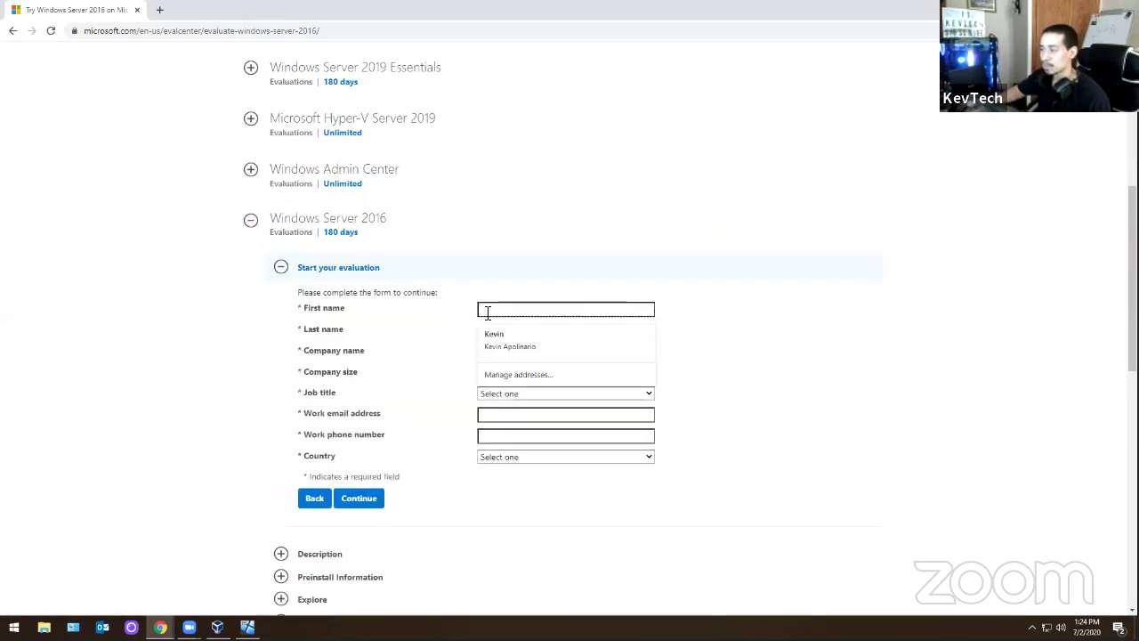
click(436, 310)
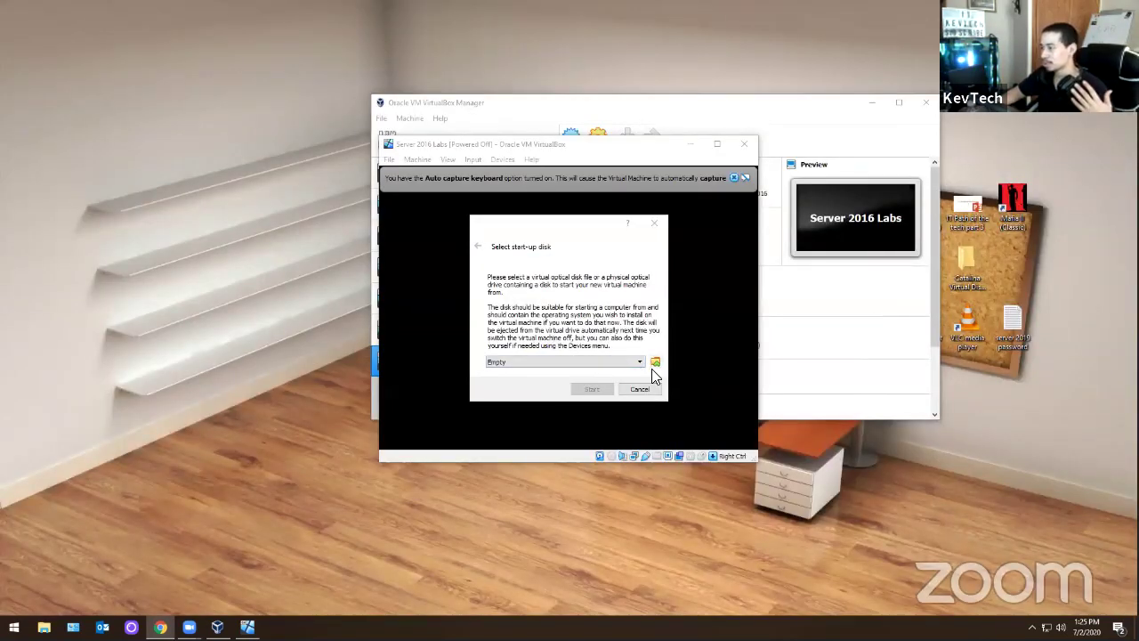
- Choose the Windows Server 2016 Datacenter evaluation ISO as start-up disk and boot the VM
click(653, 364)
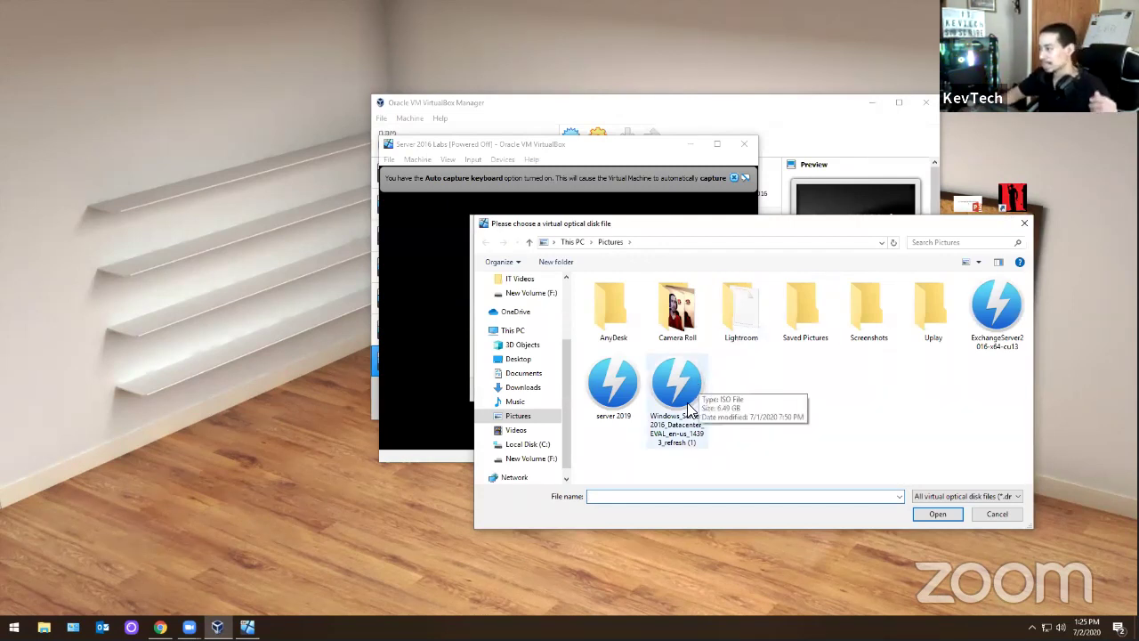
click(680, 405)
click(936, 515)
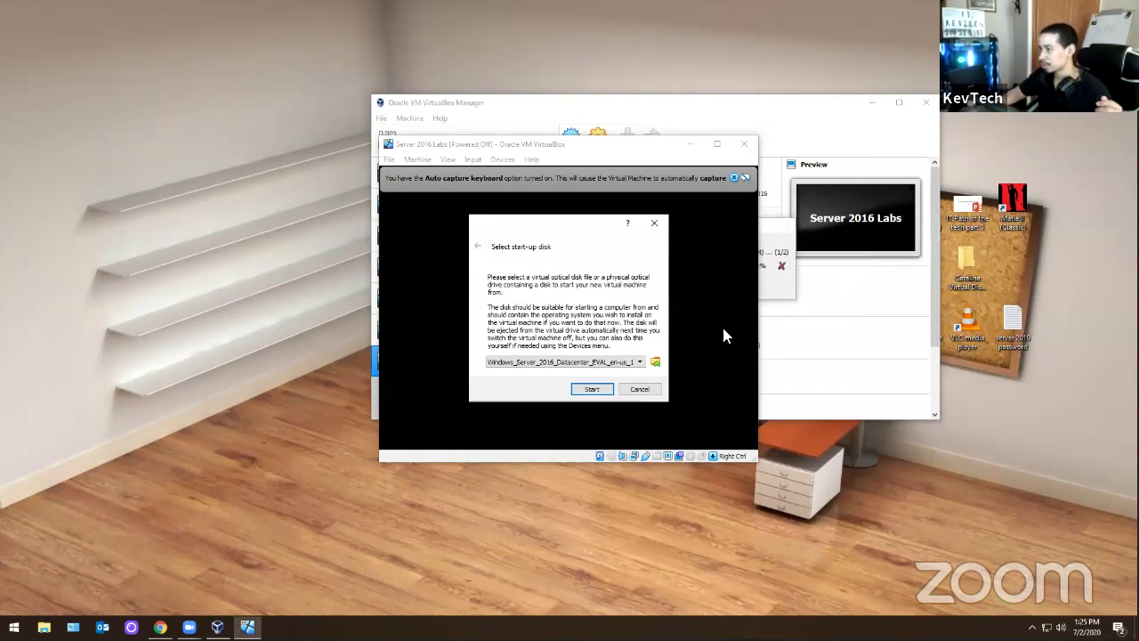
click(576, 392)
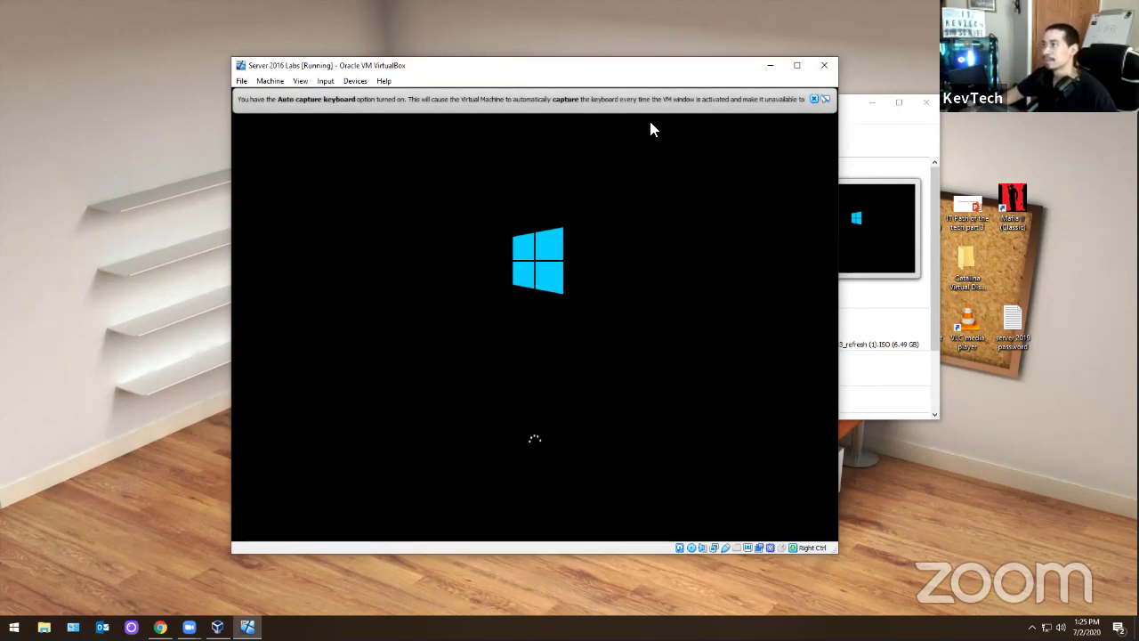
- Dismiss the capture notice, keep the US English defaults, and choose Install now
click(814, 99)
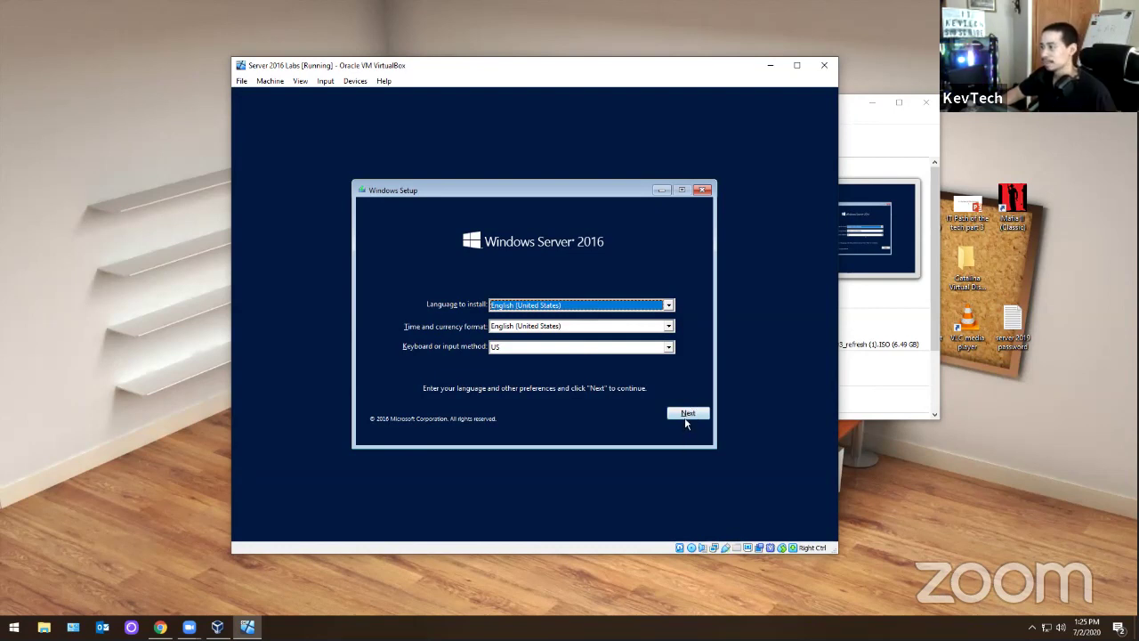
click(687, 415)
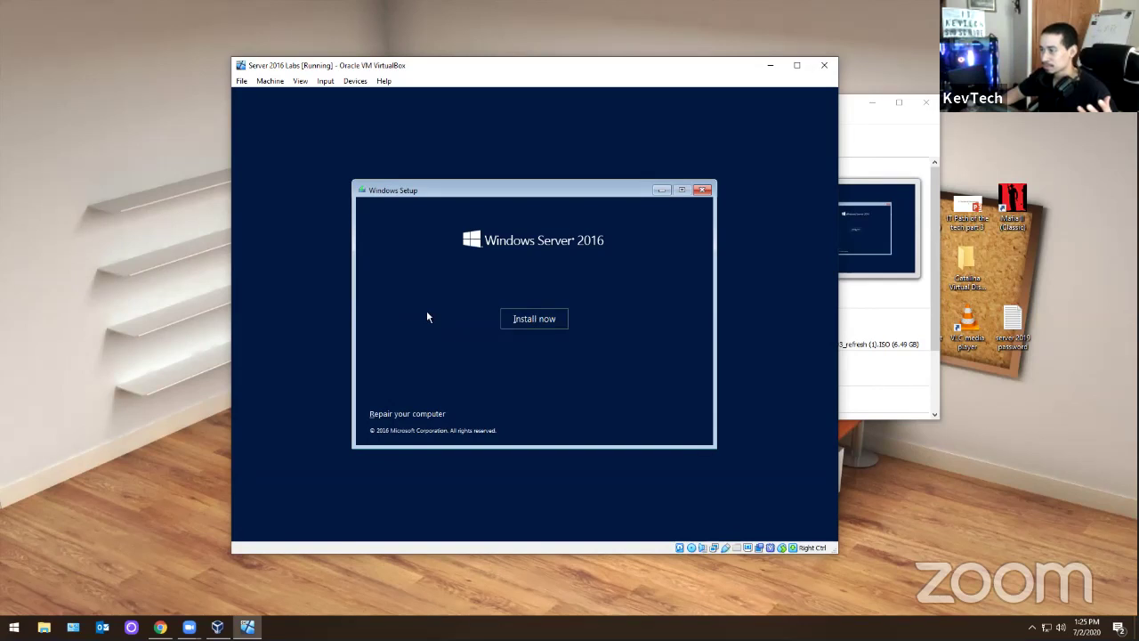
click(542, 318)
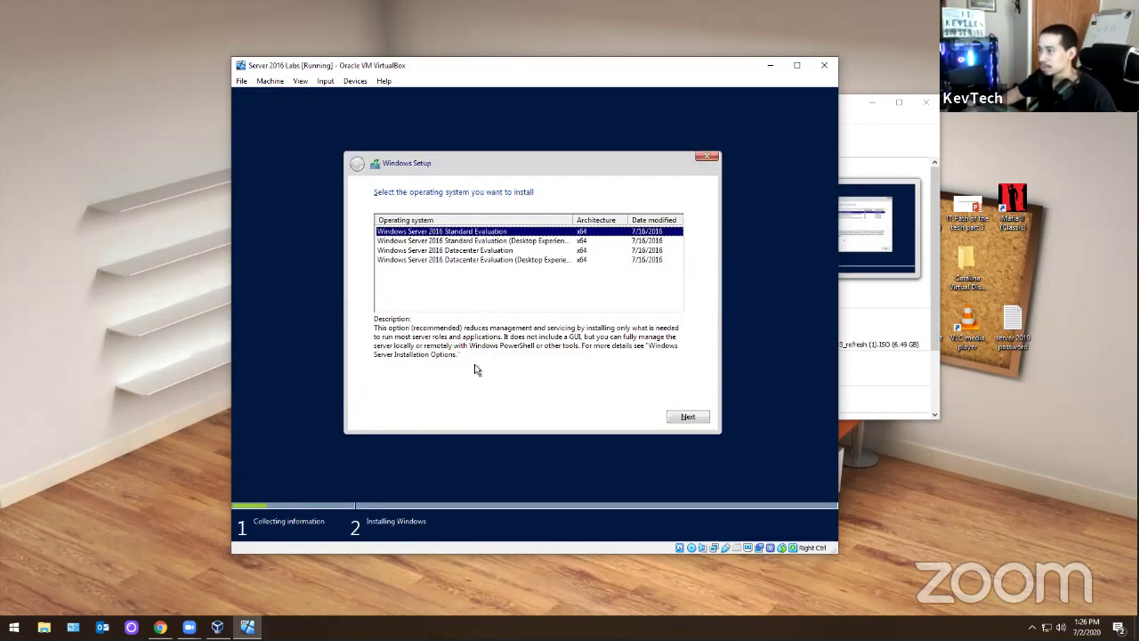
- Select the Windows Server 2016 Standard Evaluation (Desktop Experience) edition and accept the license terms
click(487, 241)
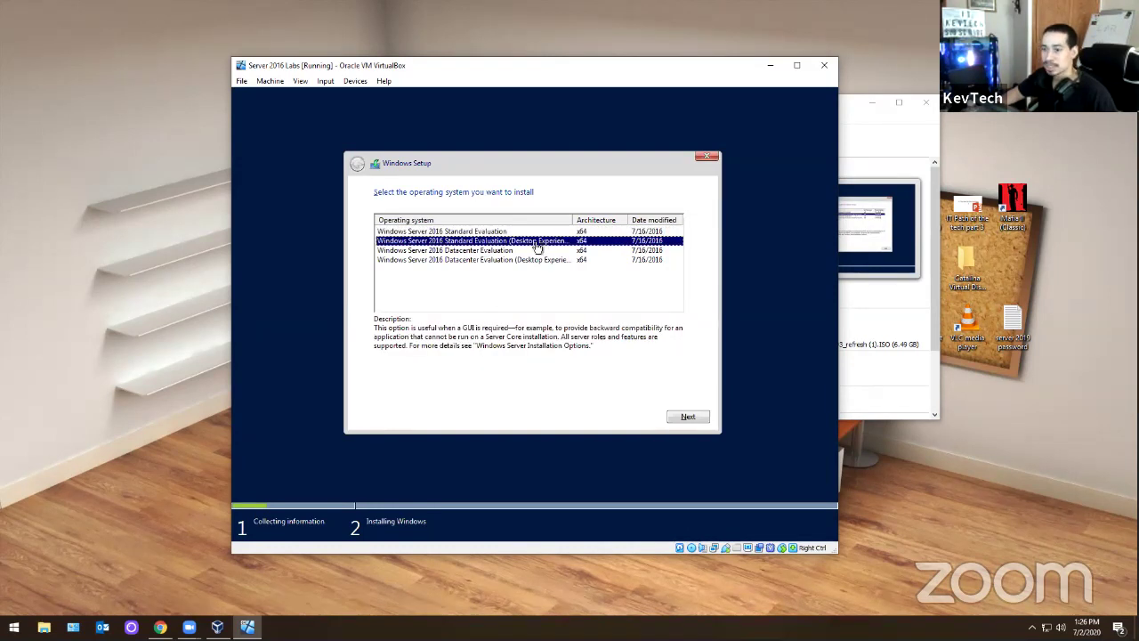
click(476, 233)
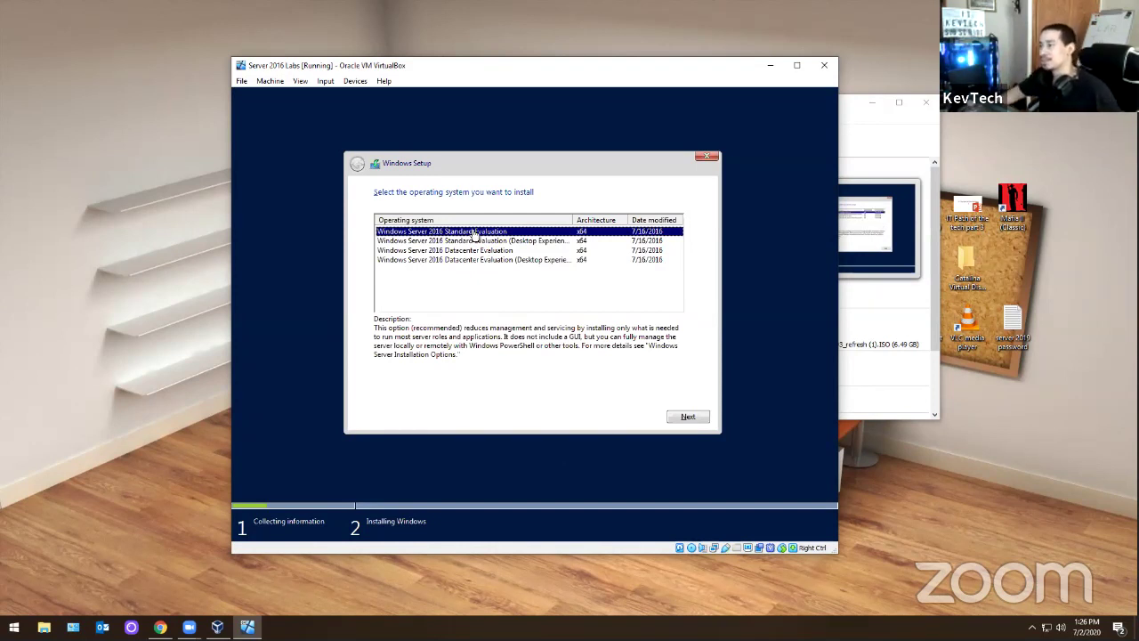
click(501, 242)
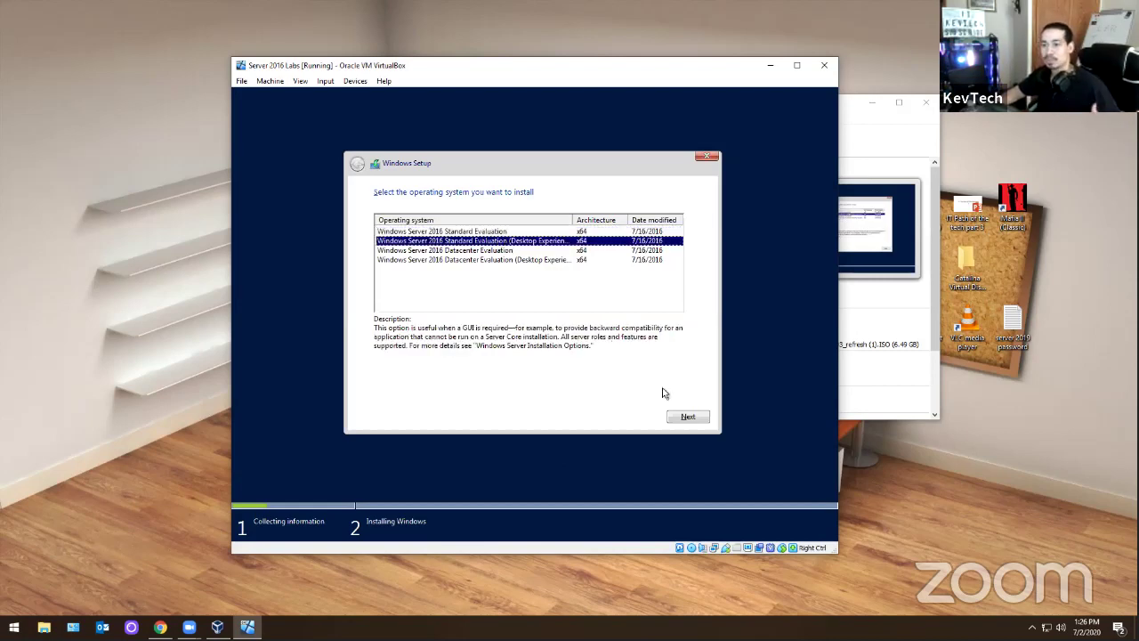
click(678, 418)
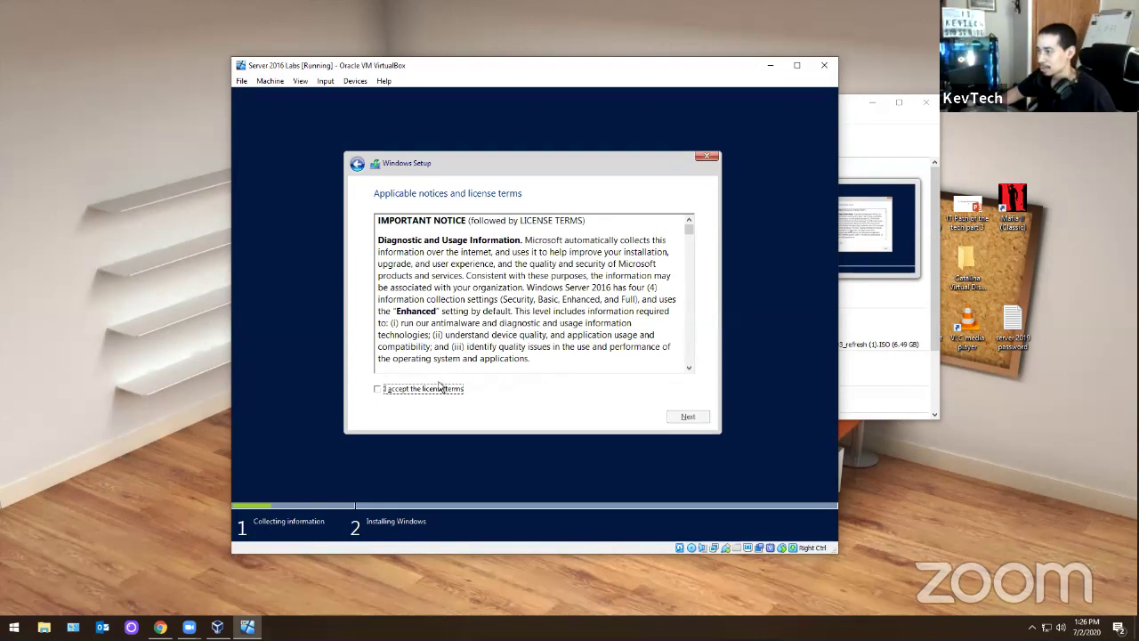
click(439, 389)
- Choose a custom Windows-only install onto the 100.7 GB unallocated drive and begin installing
click(686, 416)
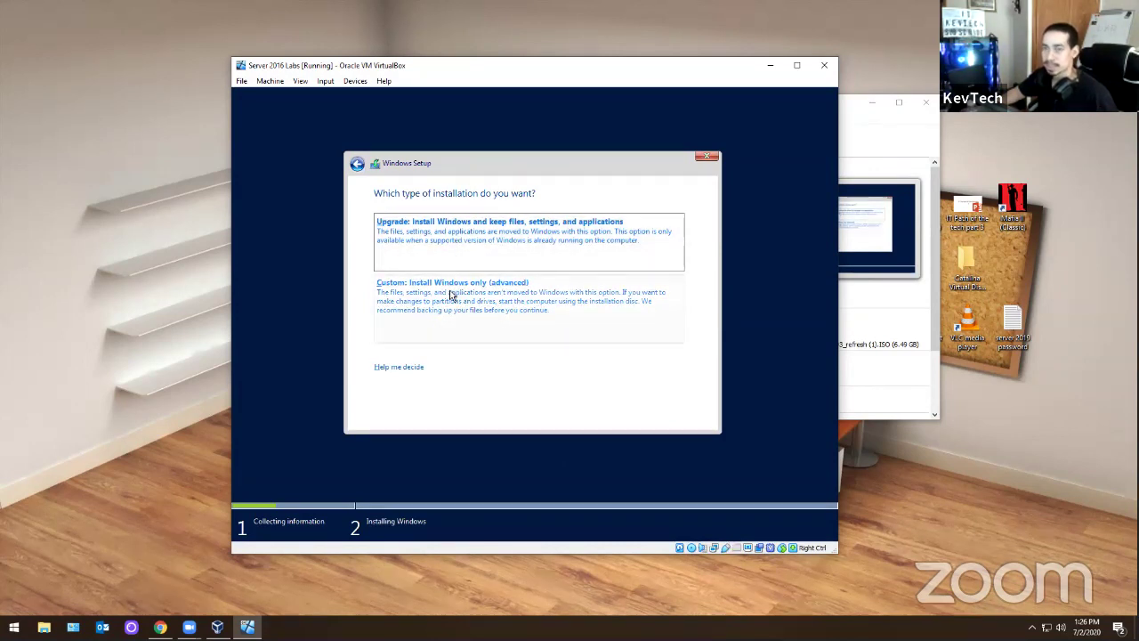
click(452, 294)
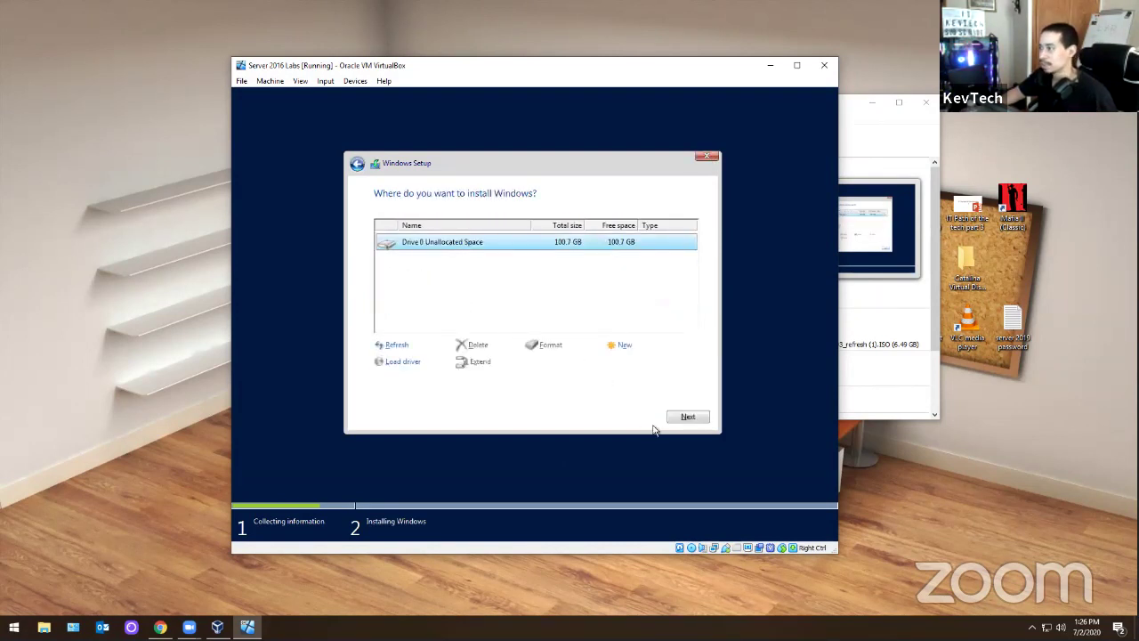
click(686, 421)
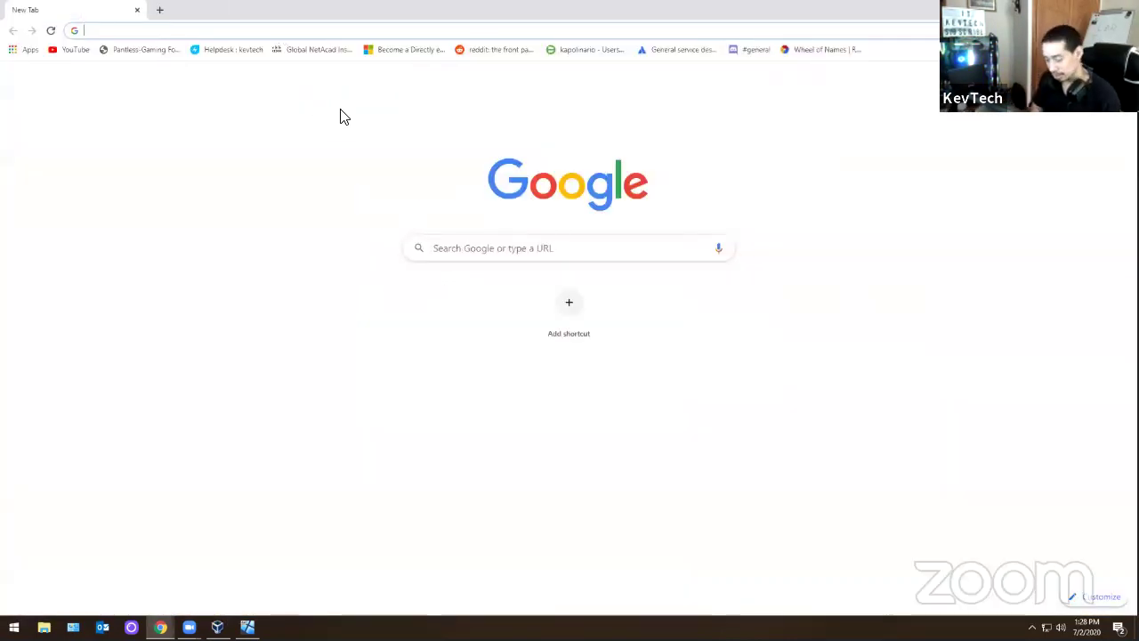
- Search Google for 'exchange server 2016 download'
text(google.com)
key(Return)
text(serve)
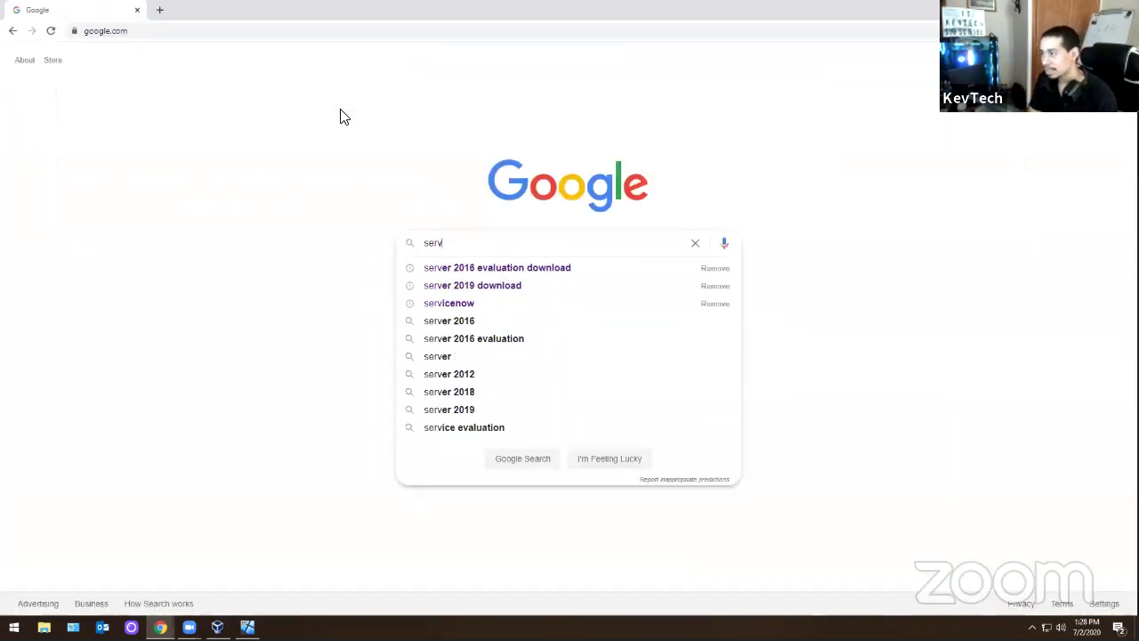
key(BackSpace)
key(BackSpace)
key(BackSpace)
key(BackSpace)
key(BackSpace)
text(exch)
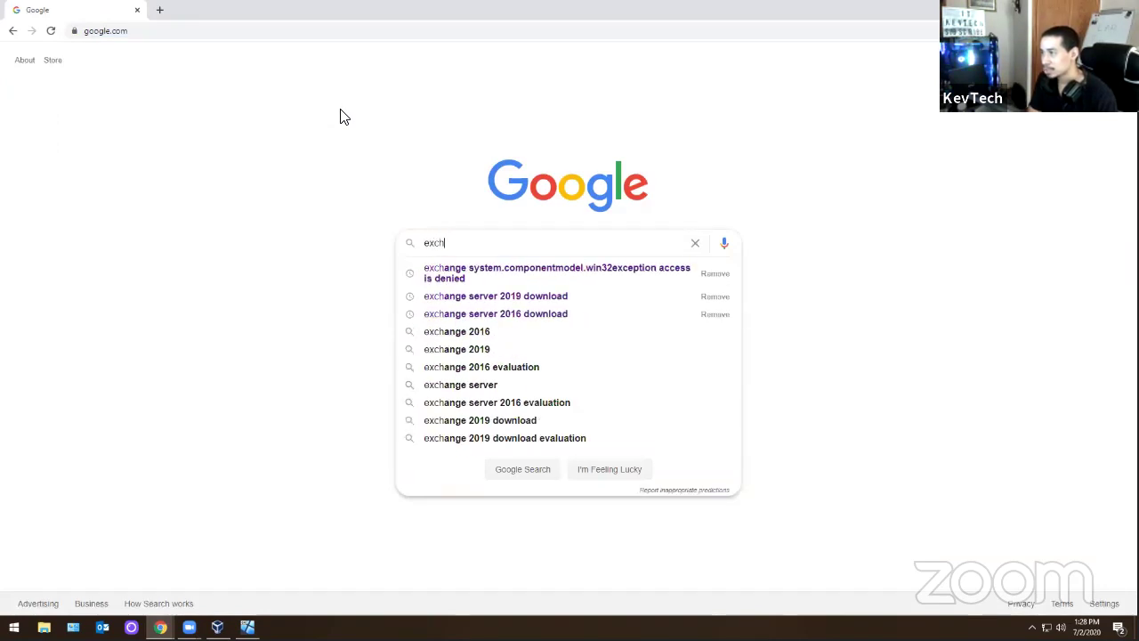
key(Down)
key(Down)
key(Down)
key(Return)
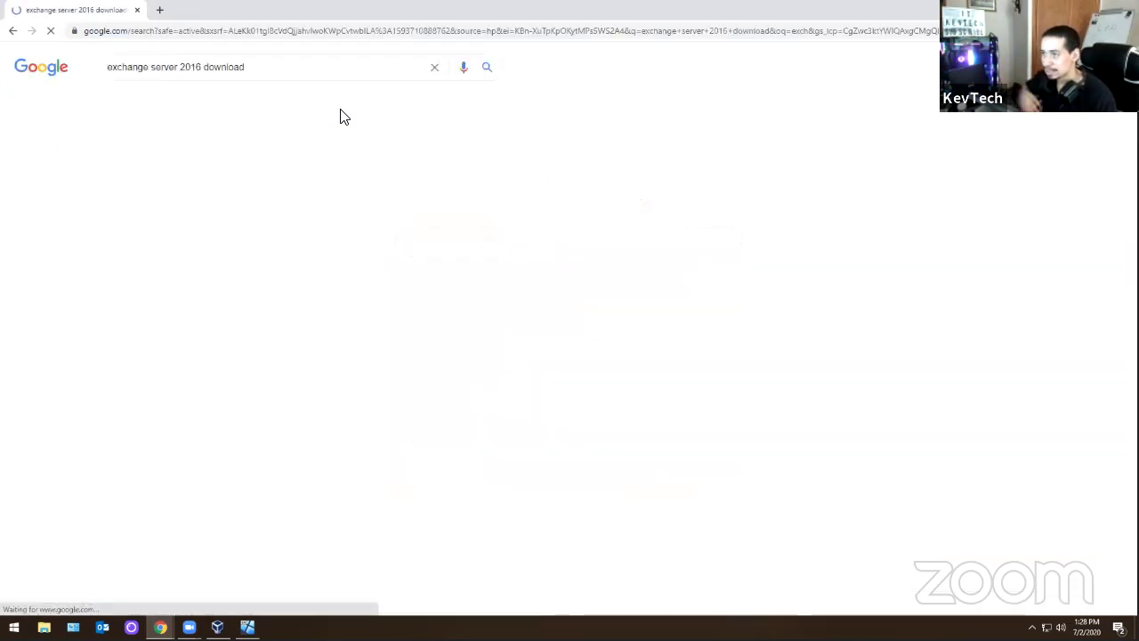
- Open the Exchange Server 2016 CU13 Microsoft Download Center page, then return to the VM window
click(224, 169)
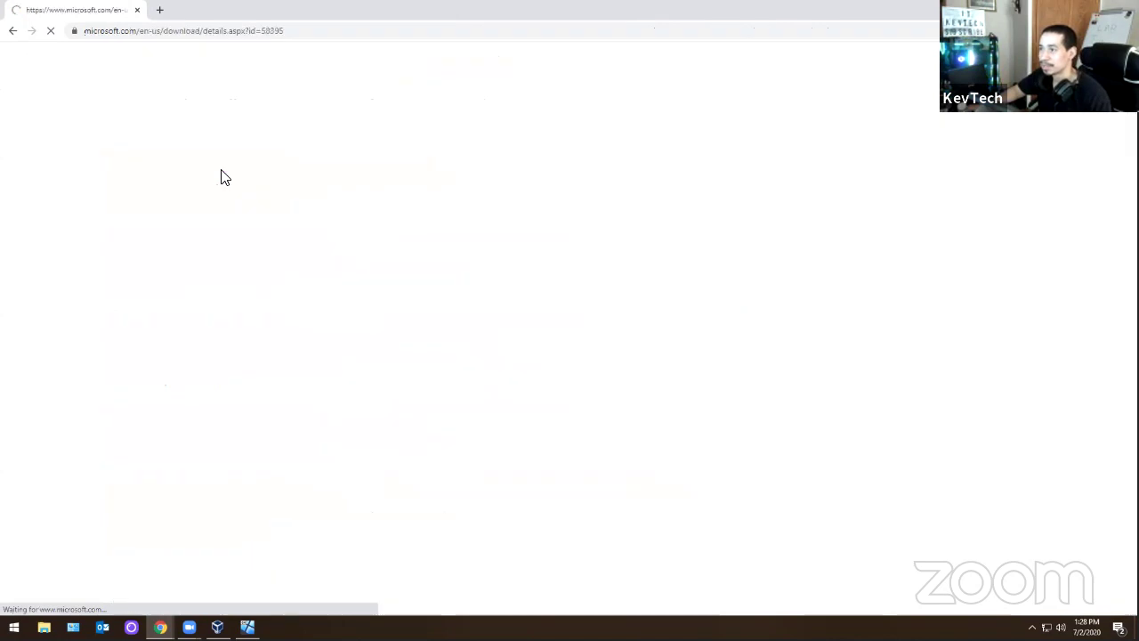
scroll(351, 359, down, 2)
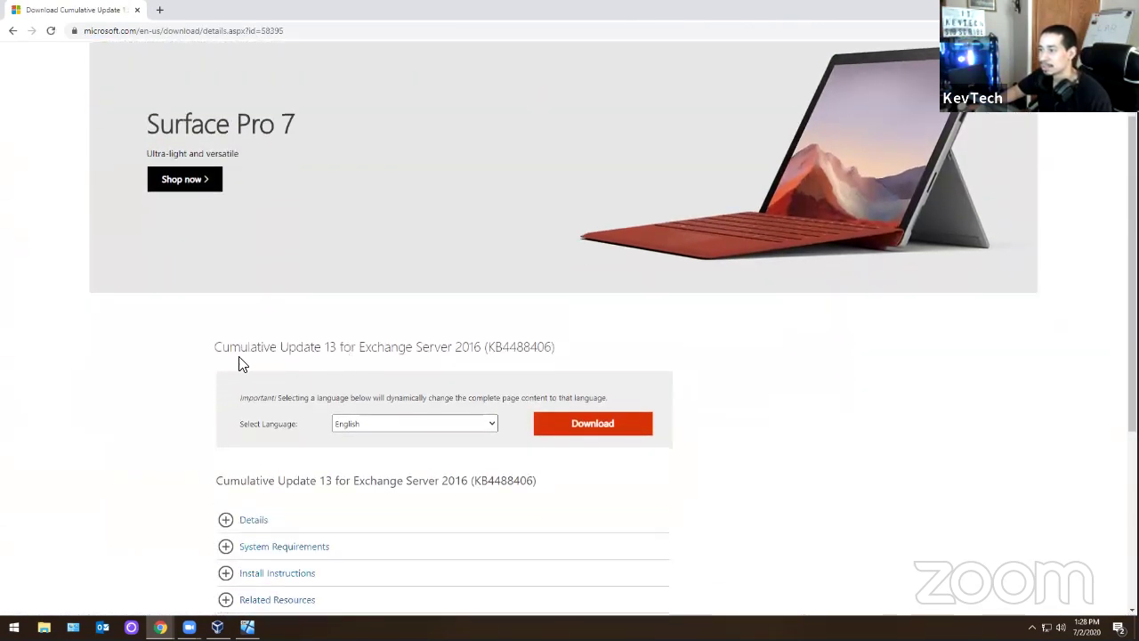
drag(267, 347, 479, 352)
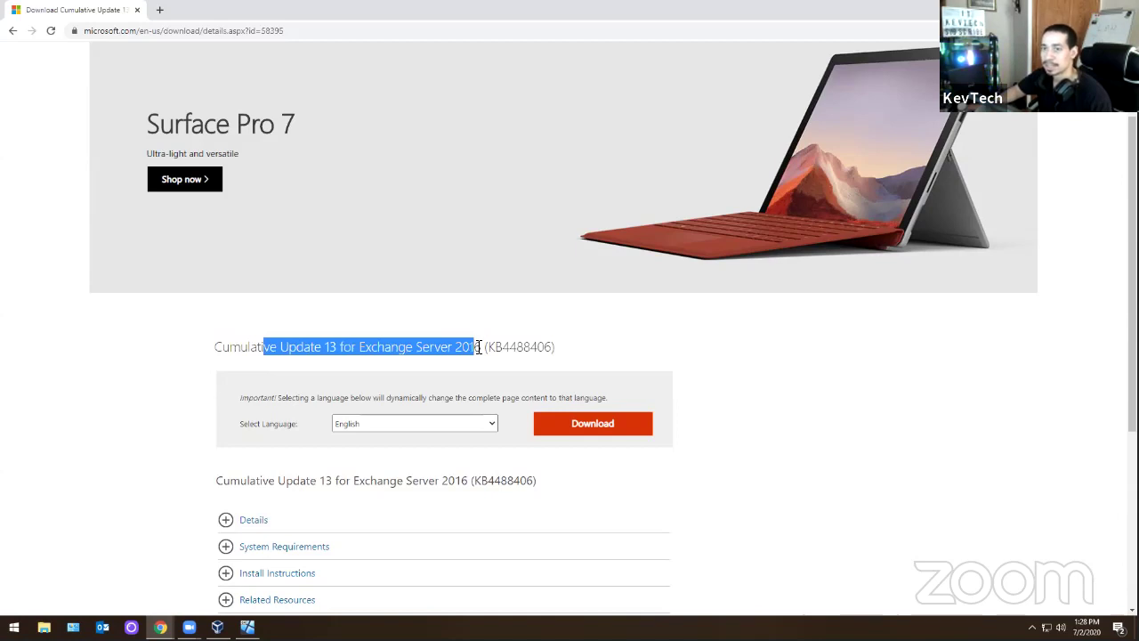
click(346, 354)
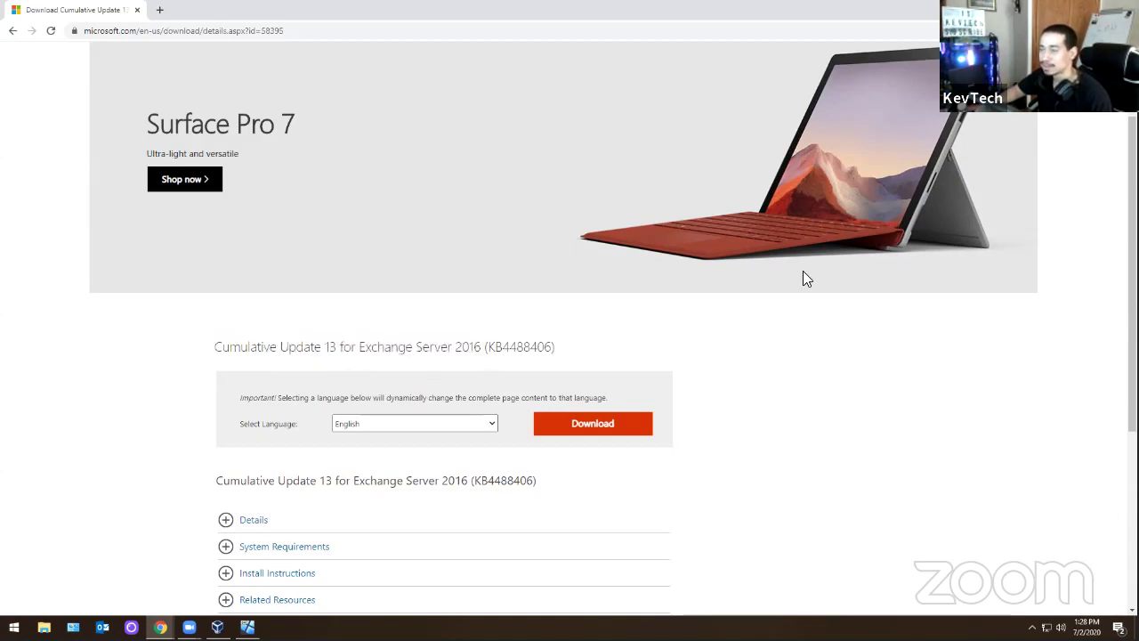
key(alt+Tab)
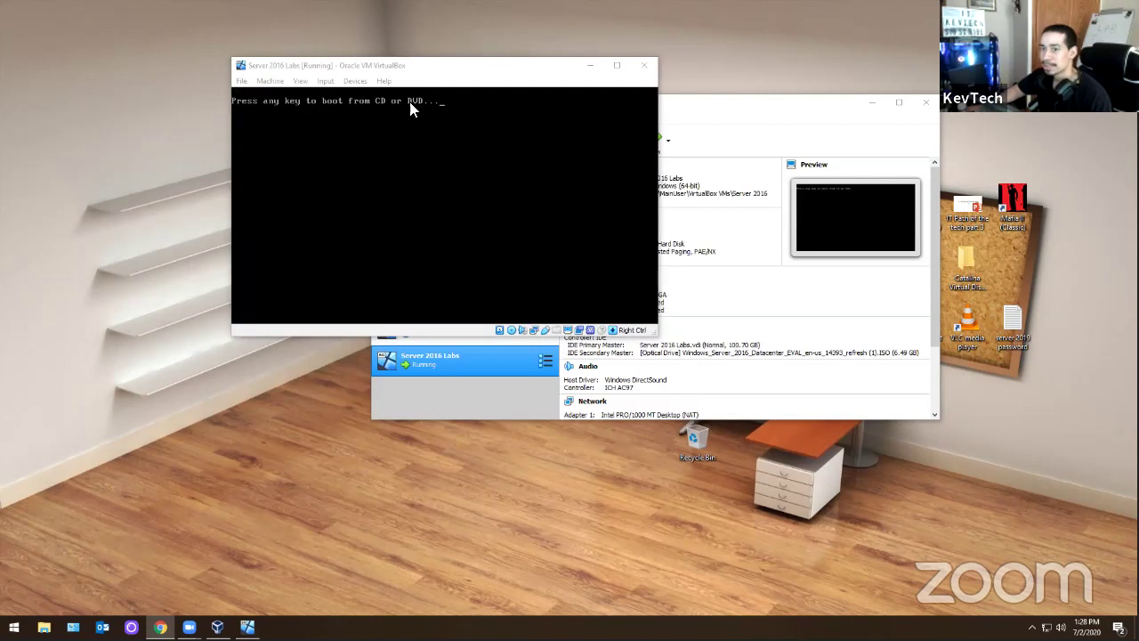
- Skip the boot-from-disc prompt and eject the Windows Server 2016 ISO from the virtual optical drive
key(Return)
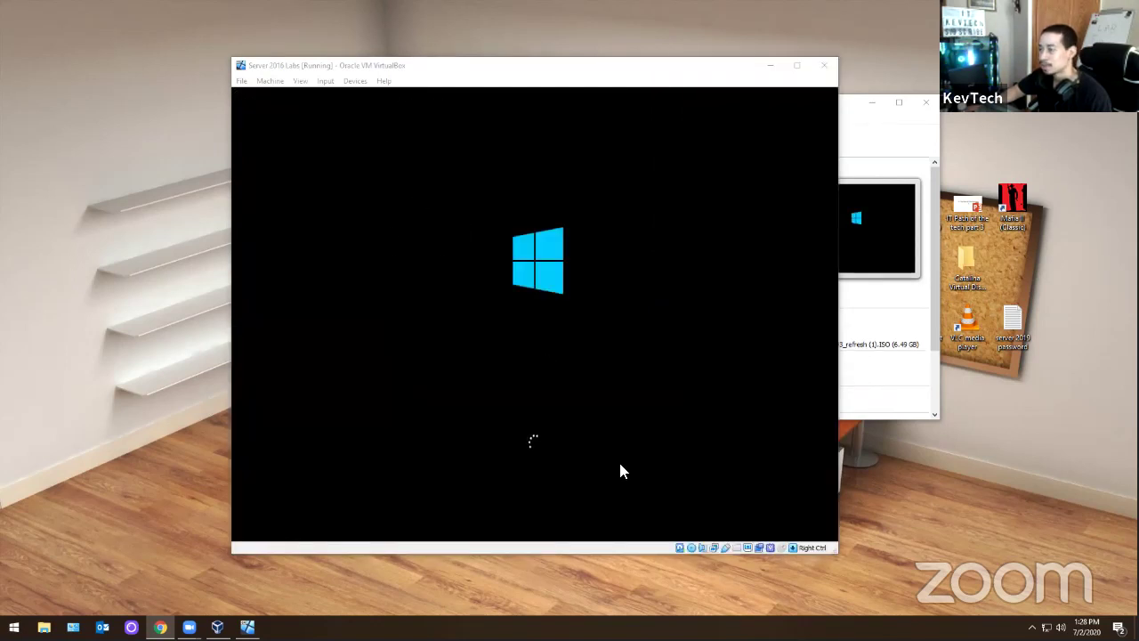
click(687, 546)
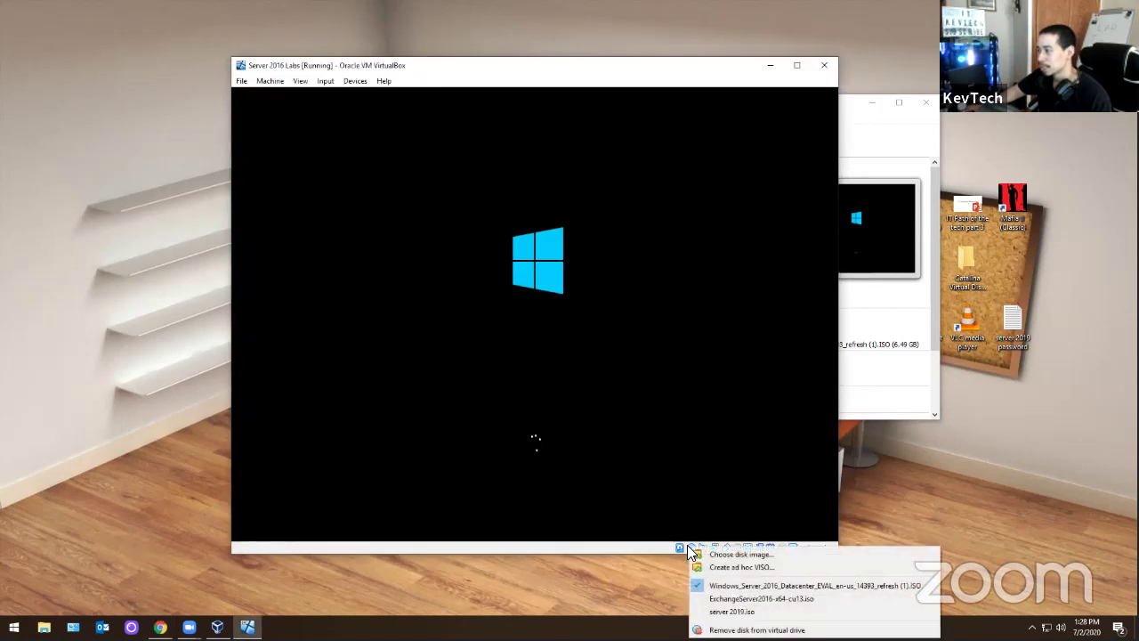
key(Escape)
click(687, 546)
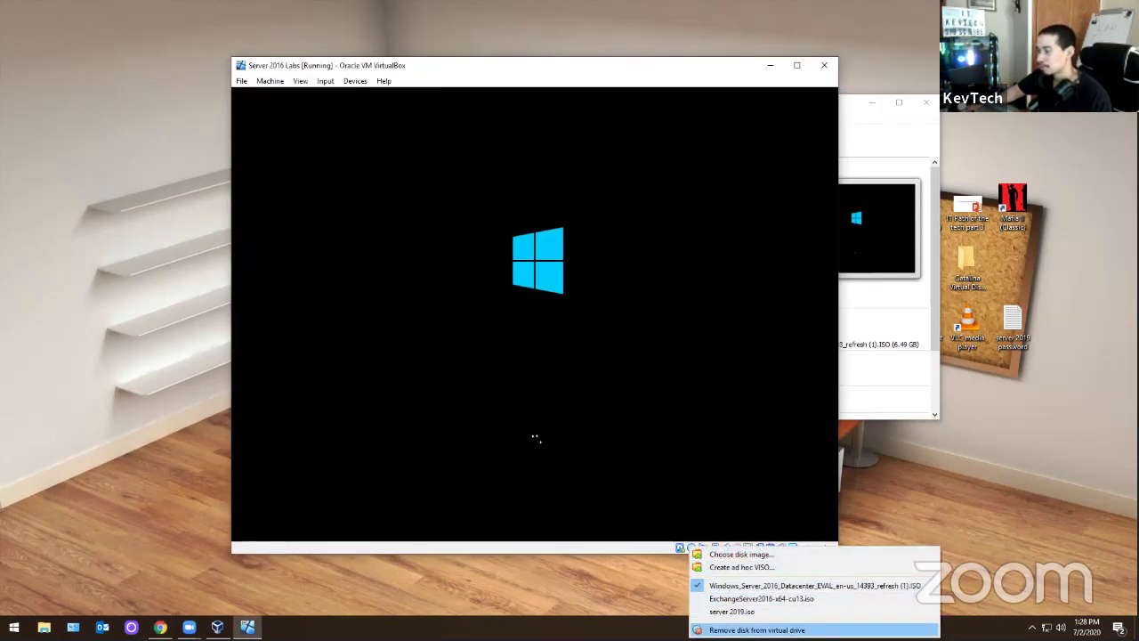
key(Return)
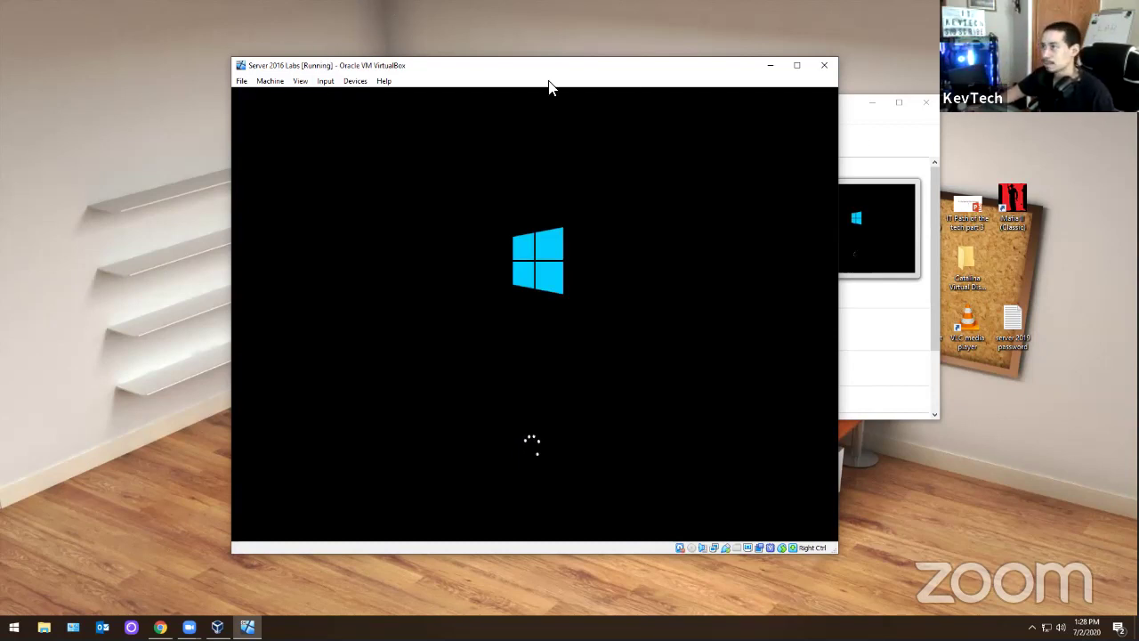
drag(519, 71, 495, 46)
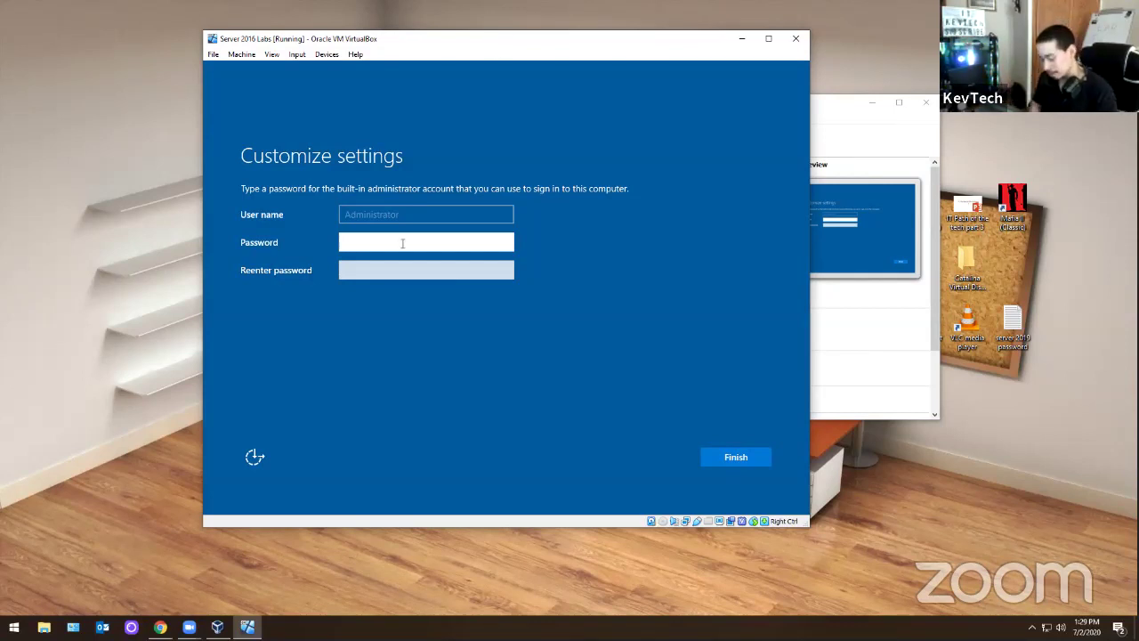
- Enter and confirm the built-in Administrator password, then finish setup
text(Passw0)
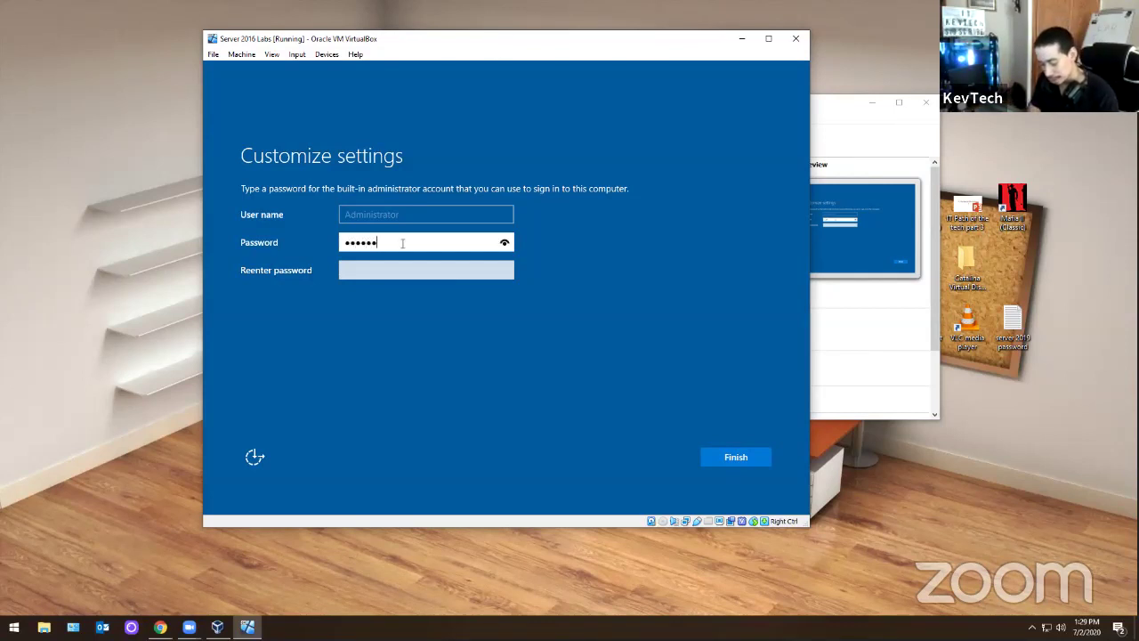
text(rd123)
key(Tab)
text(P)
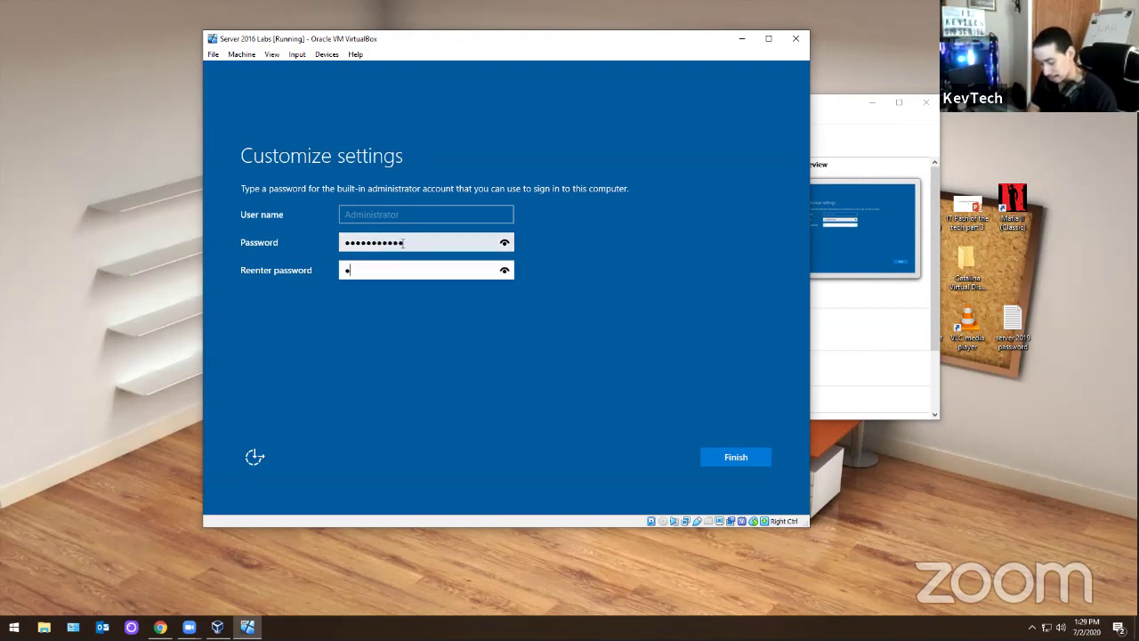
text(assw)
key(BackSpace)
key(BackSpace)
key(BackSpace)
key(BackSpace)
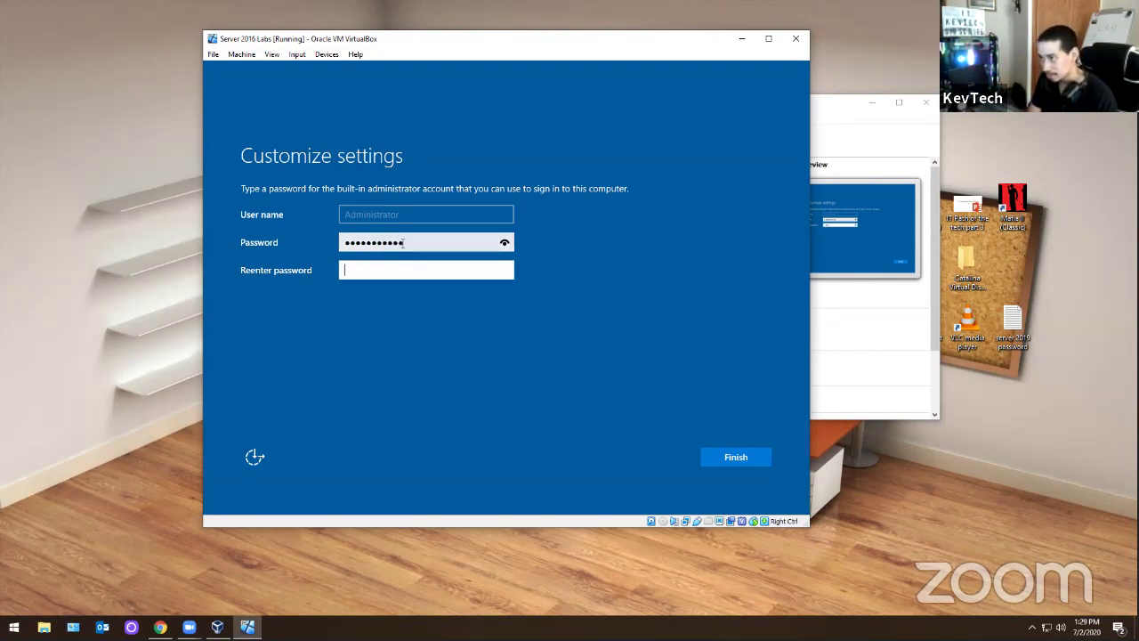
text(Passwo)
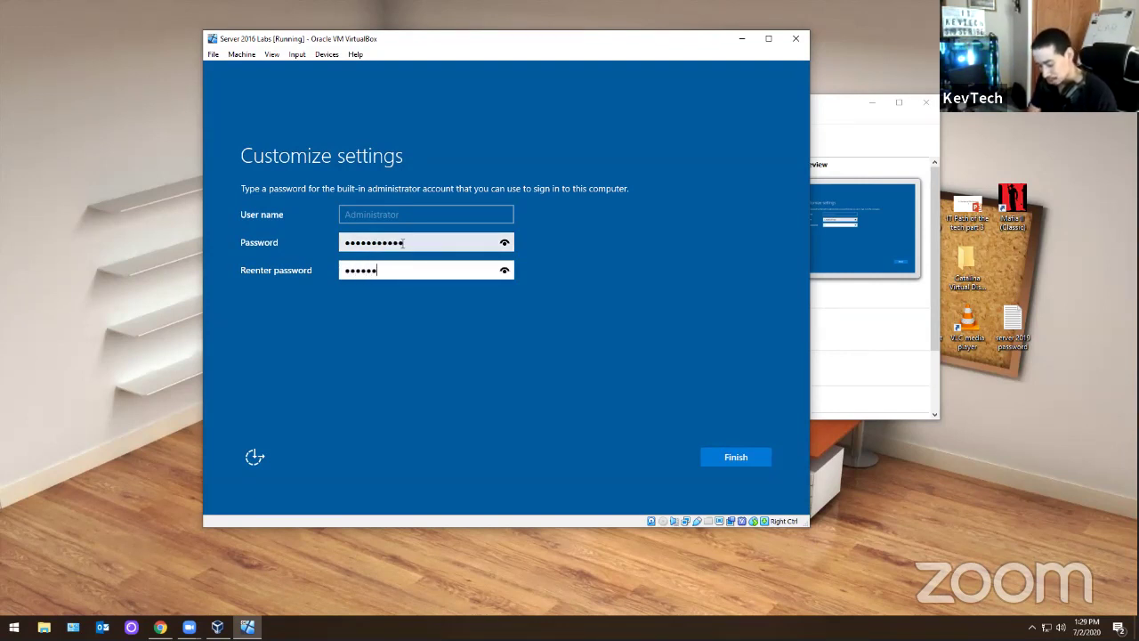
key(Return)
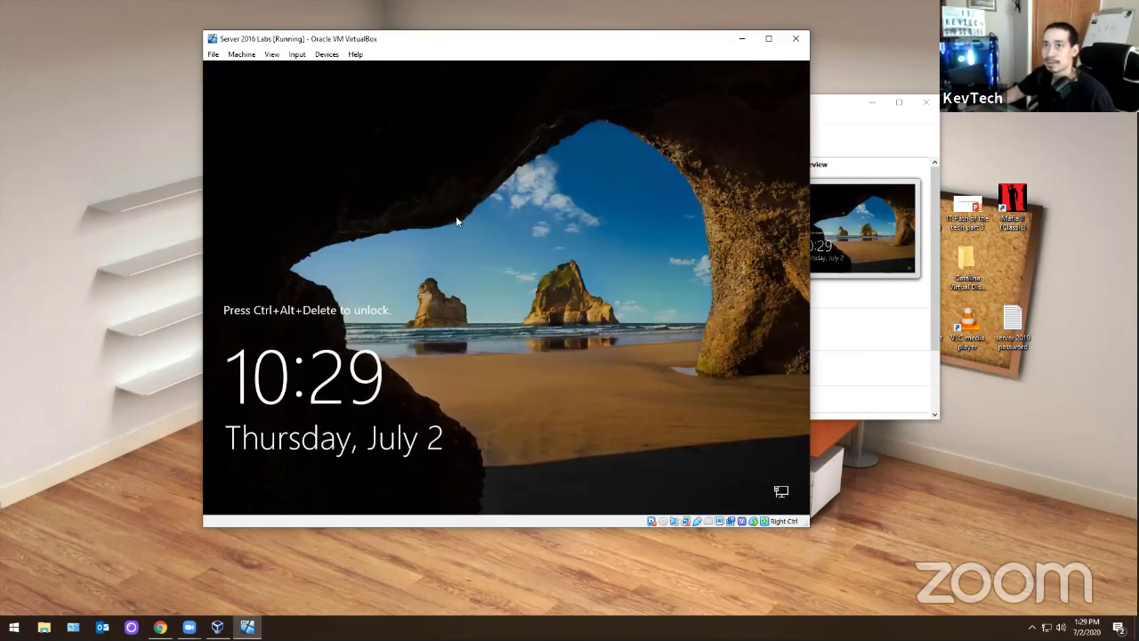
click(297, 55)
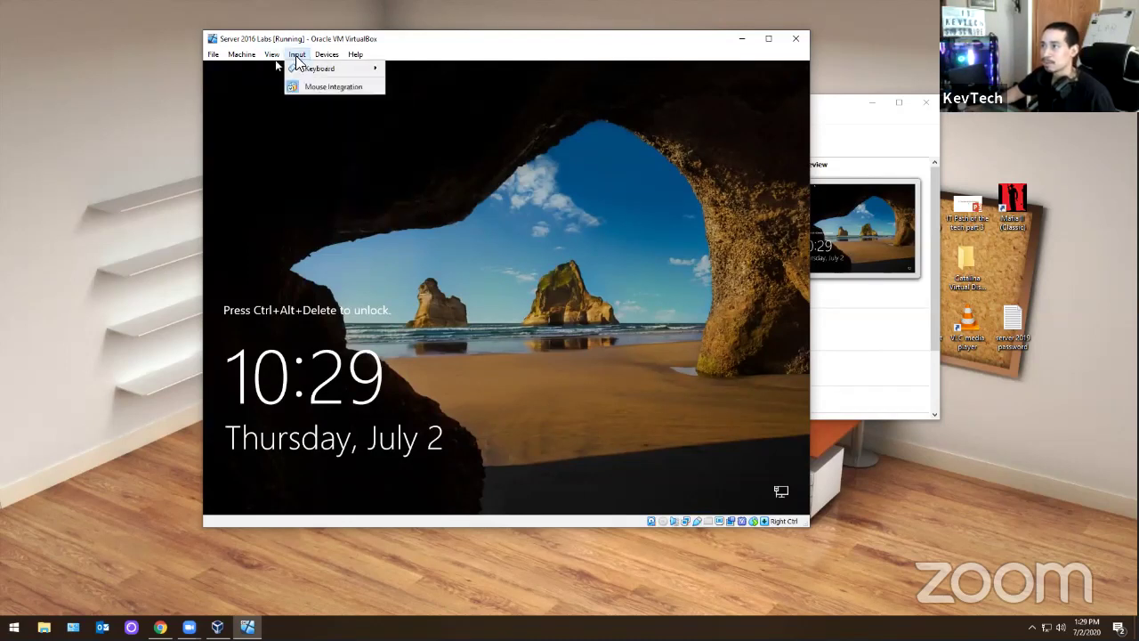
- Send Ctrl-Alt-Del, sign in as Administrator, and answer Yes to network discovery
mouse_move(348, 74)
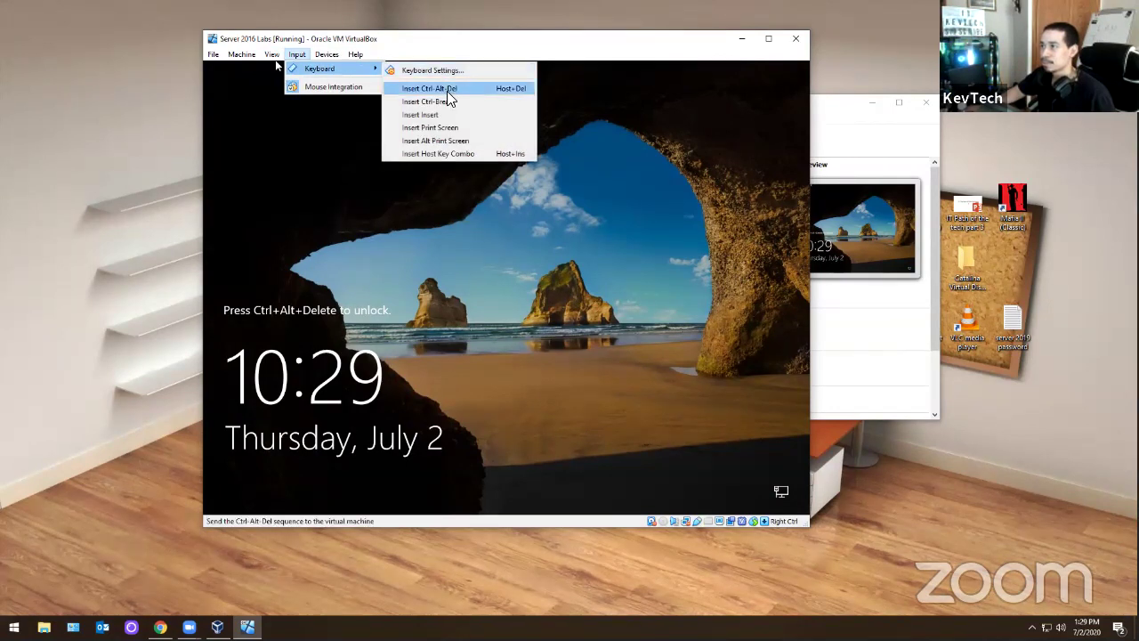
click(440, 88)
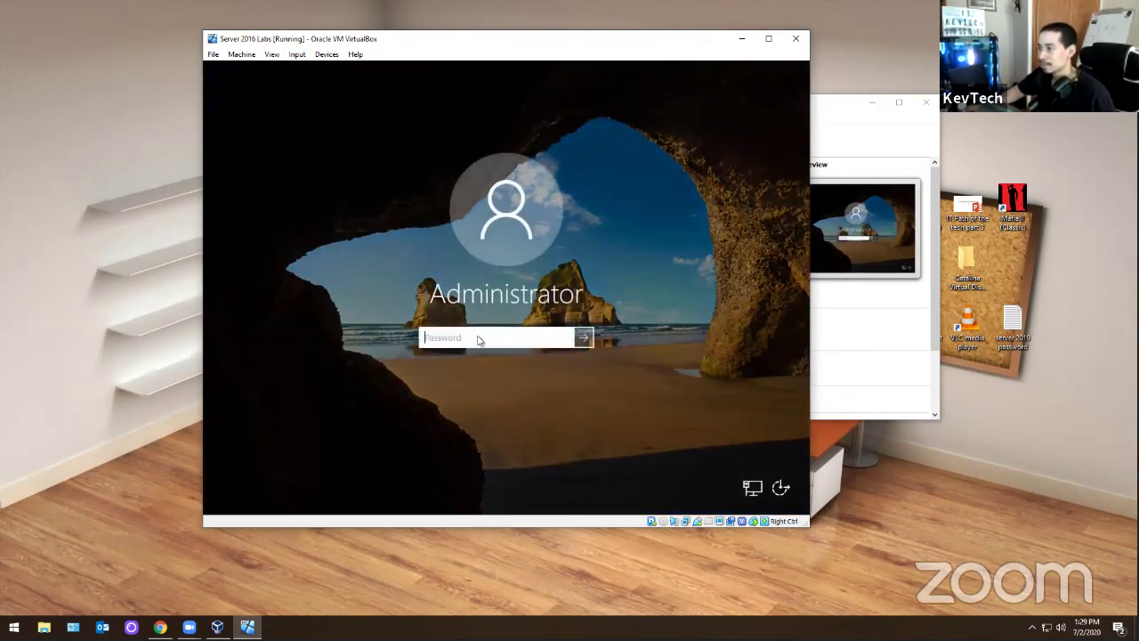
text(********)
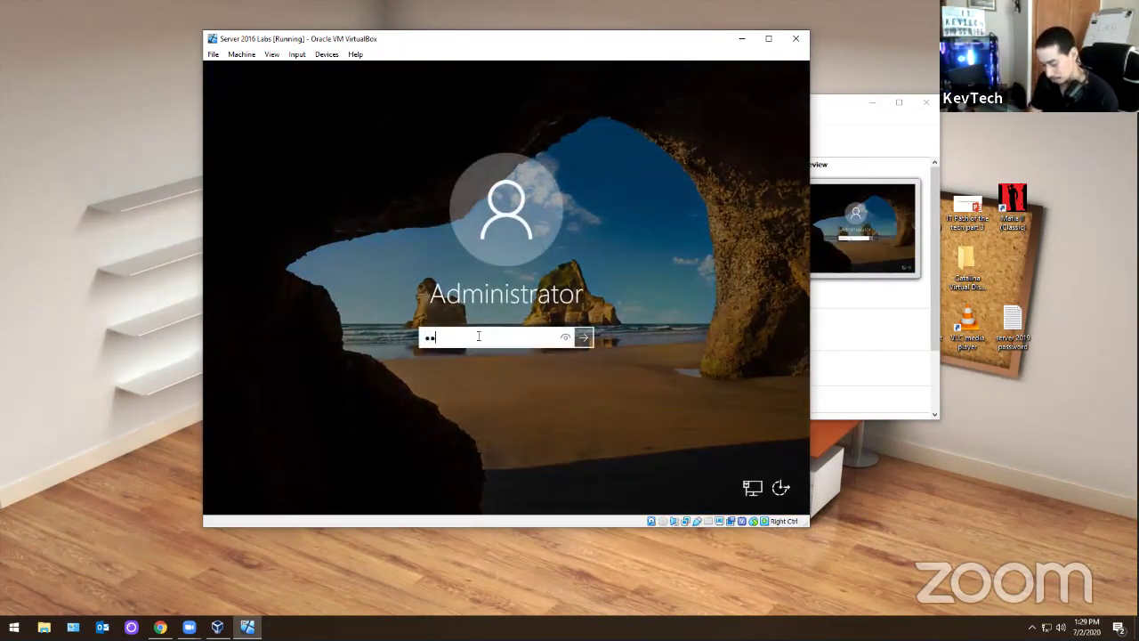
text(***)
key(Return)
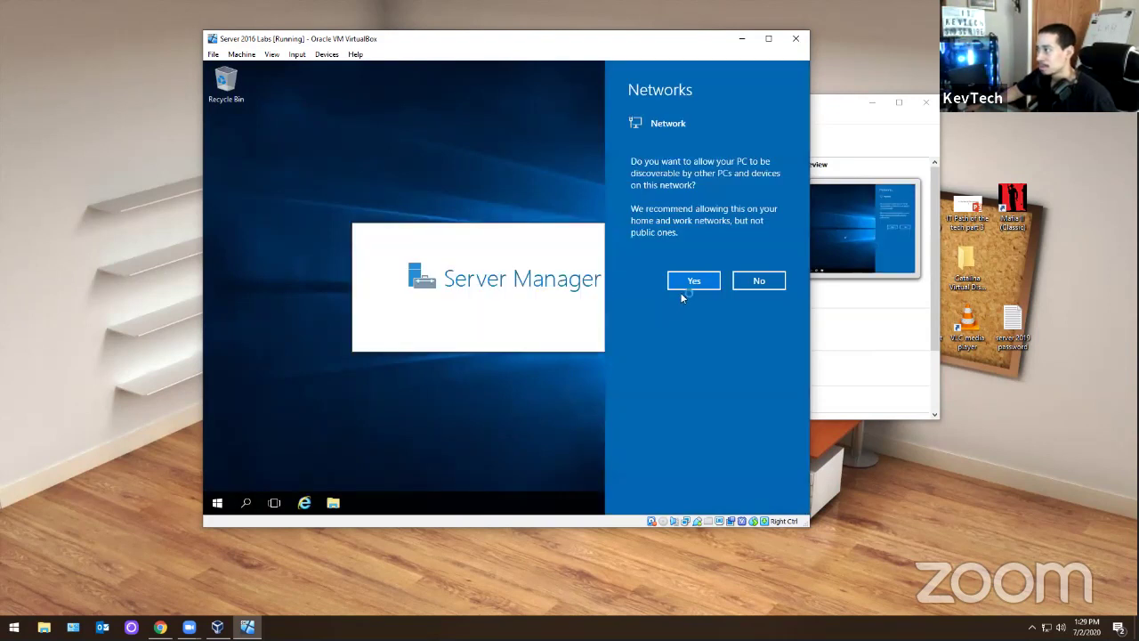
click(524, 308)
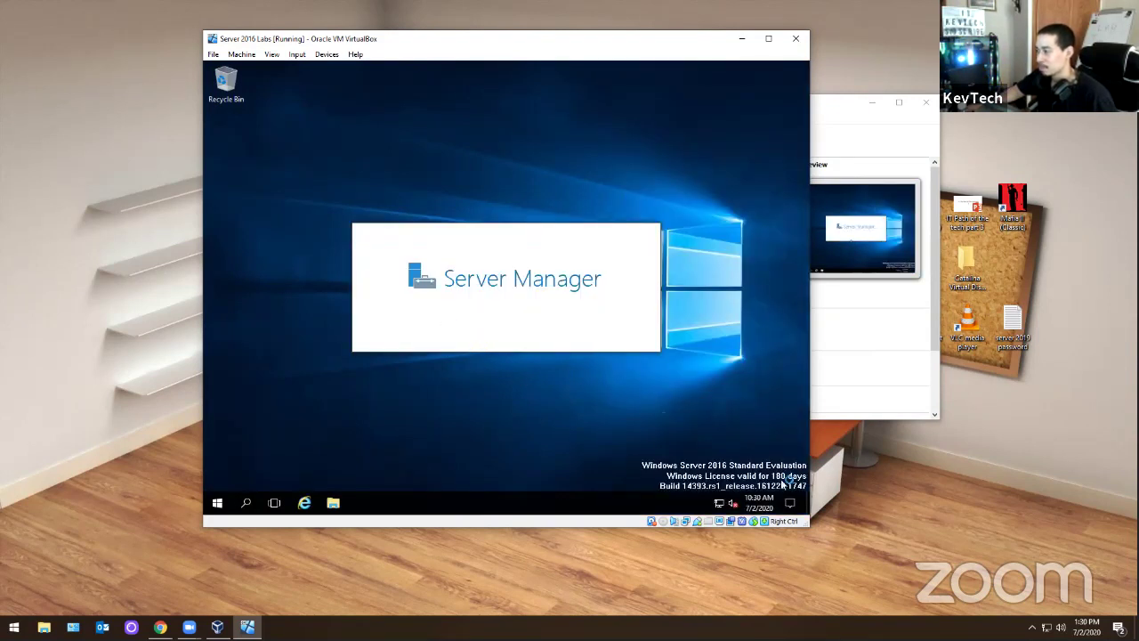
- Set the server's time zone to Eastern Time (US & Canada) and close Server Manager
right_click(763, 503)
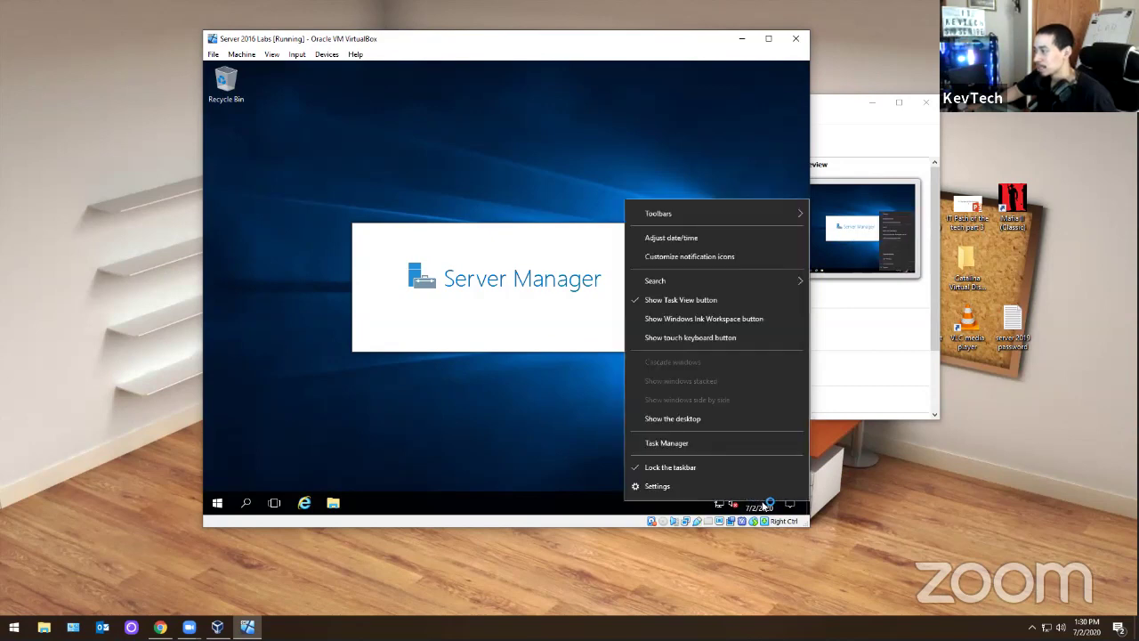
click(684, 241)
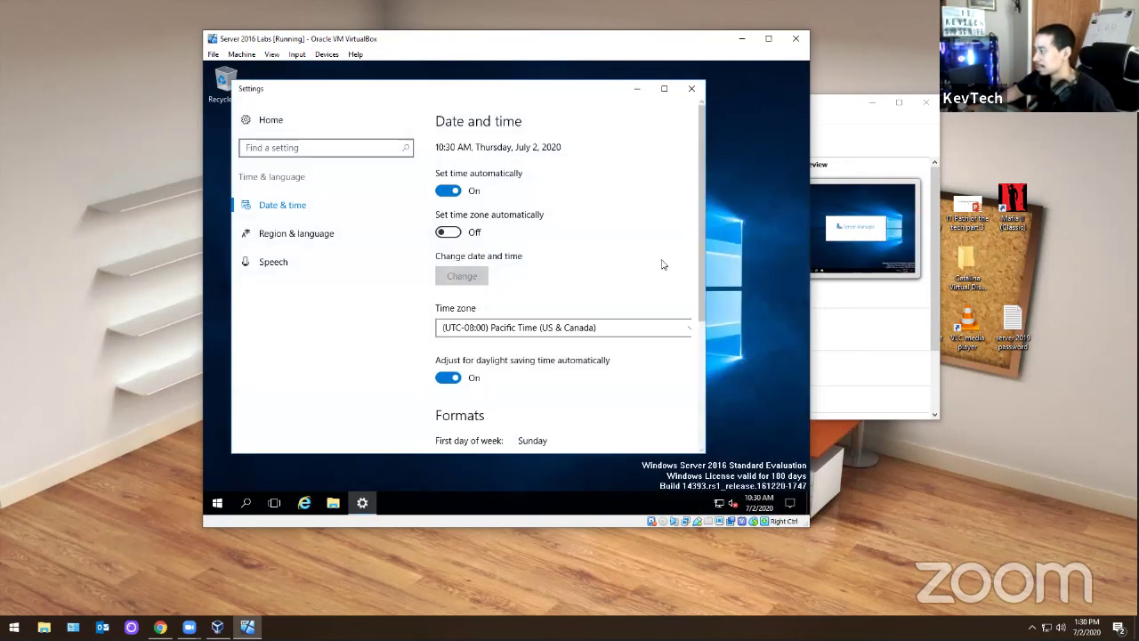
click(538, 325)
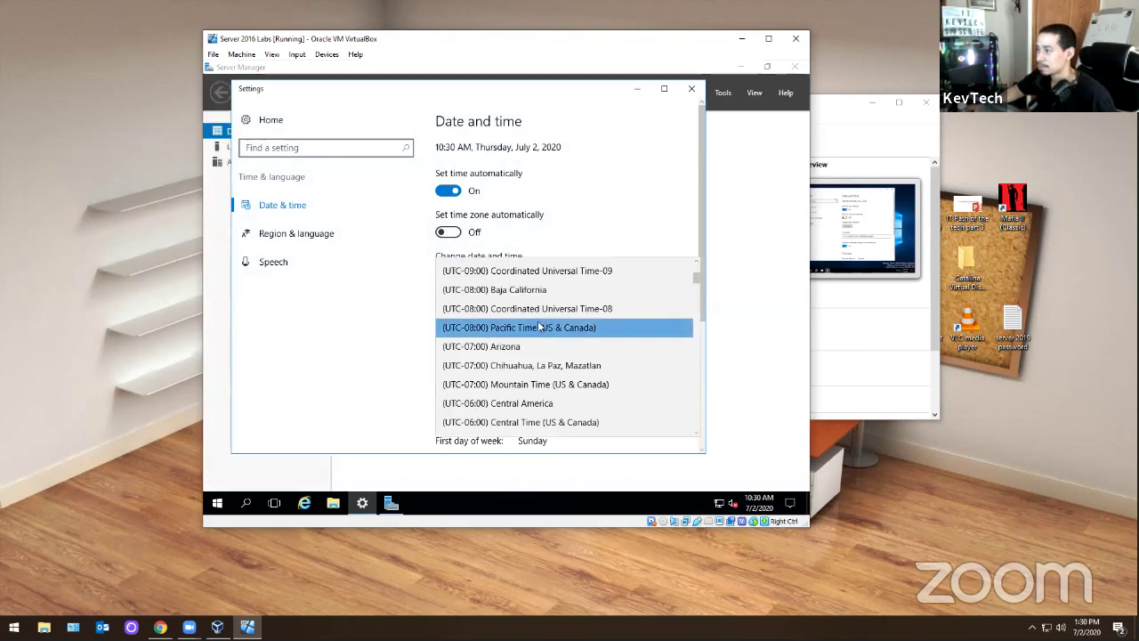
scroll(525, 338, down, 1)
scroll(520, 343, down, 2)
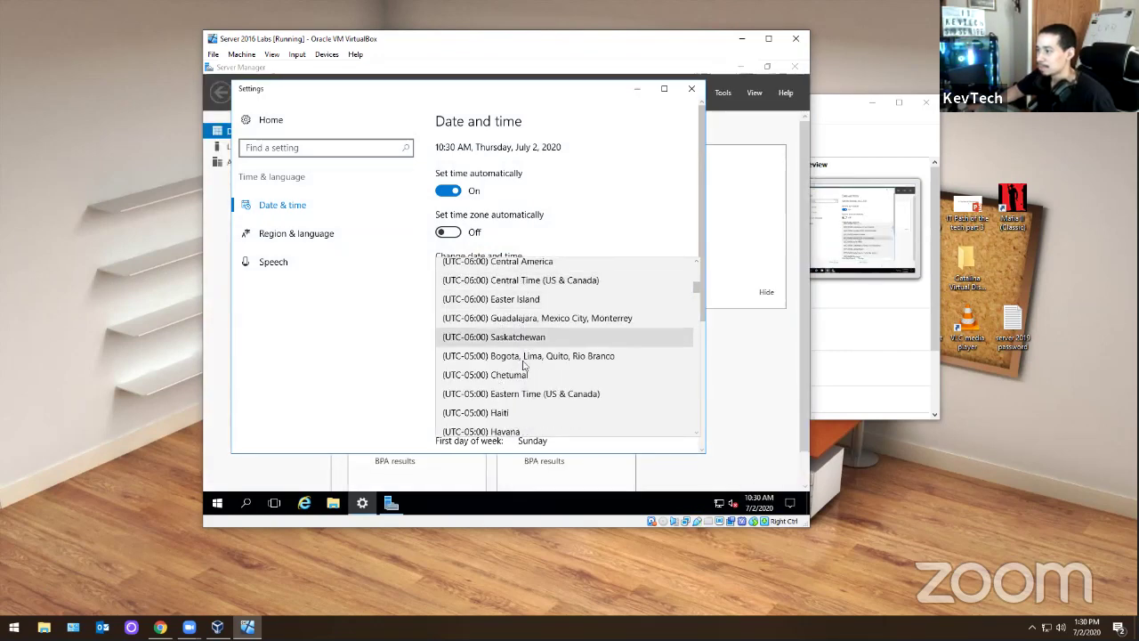
click(524, 392)
click(688, 91)
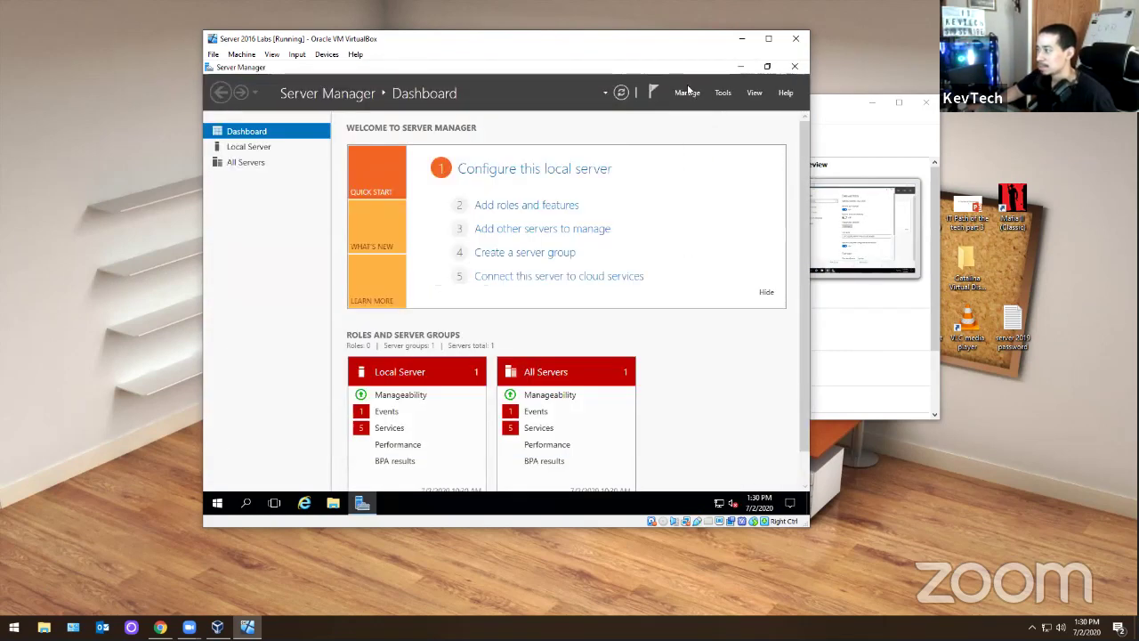
click(797, 69)
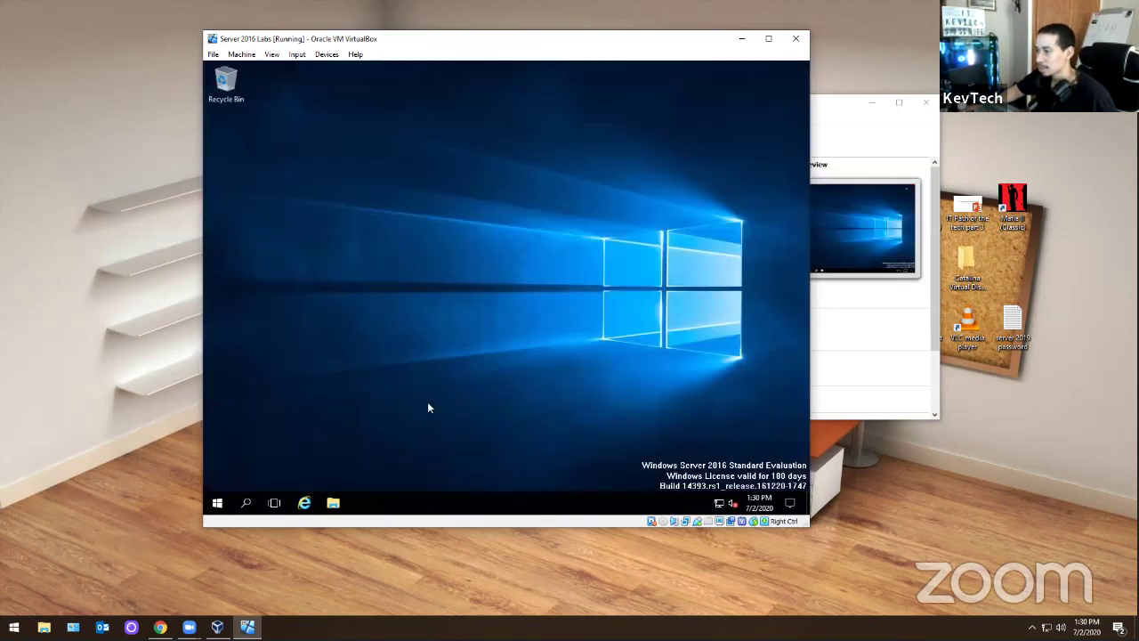
- Open the system Properties page for This PC from File Explorer
click(333, 503)
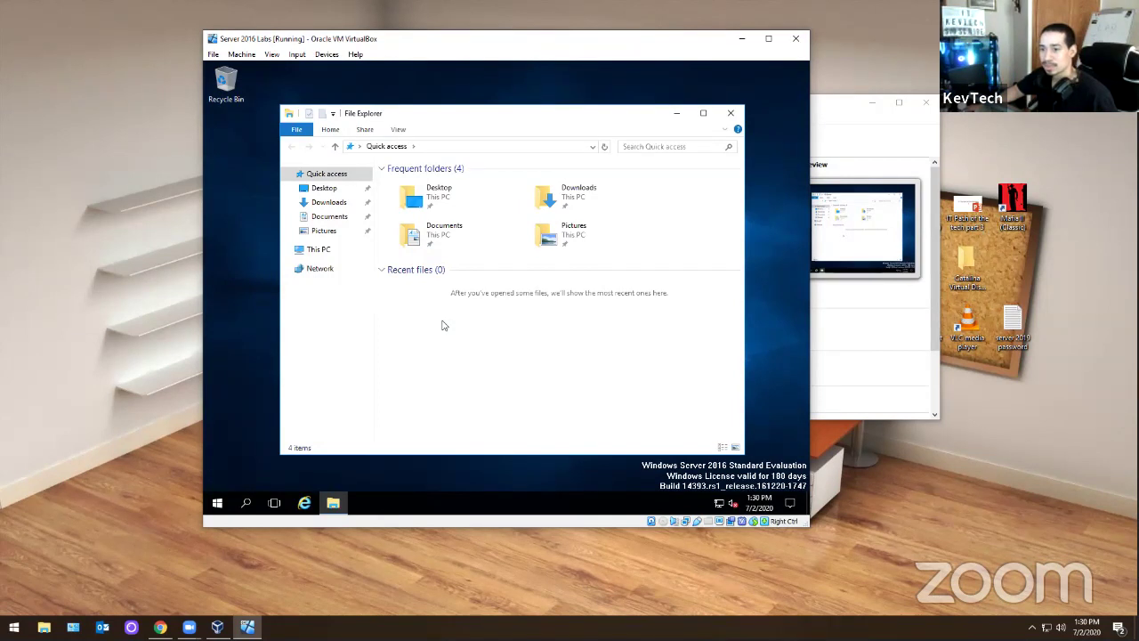
right_click(309, 252)
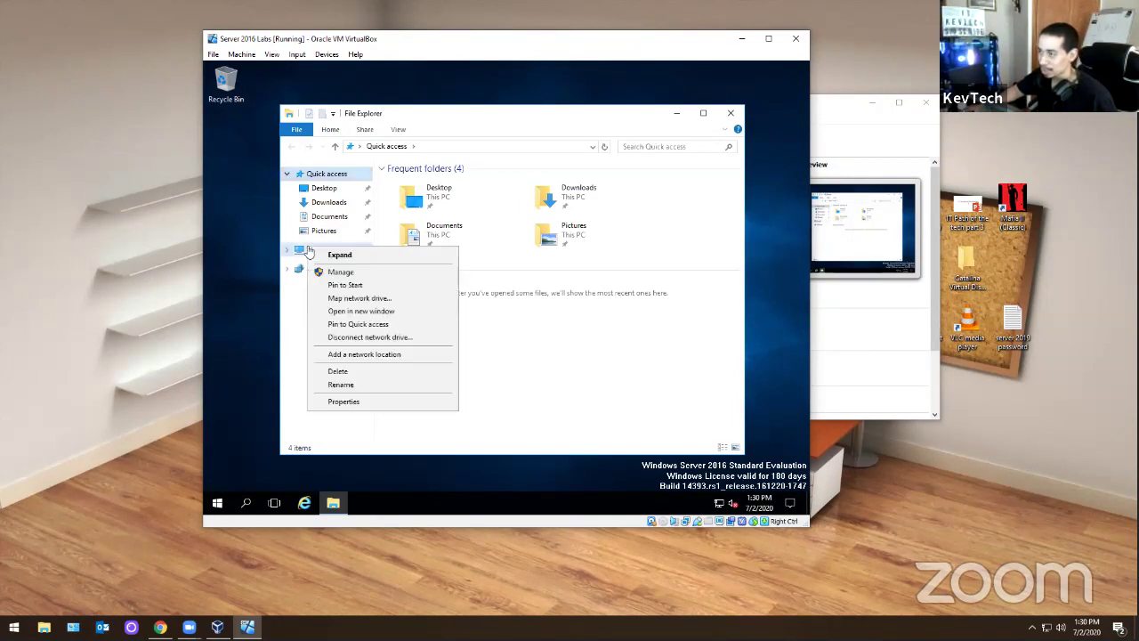
click(731, 113)
click(731, 113)
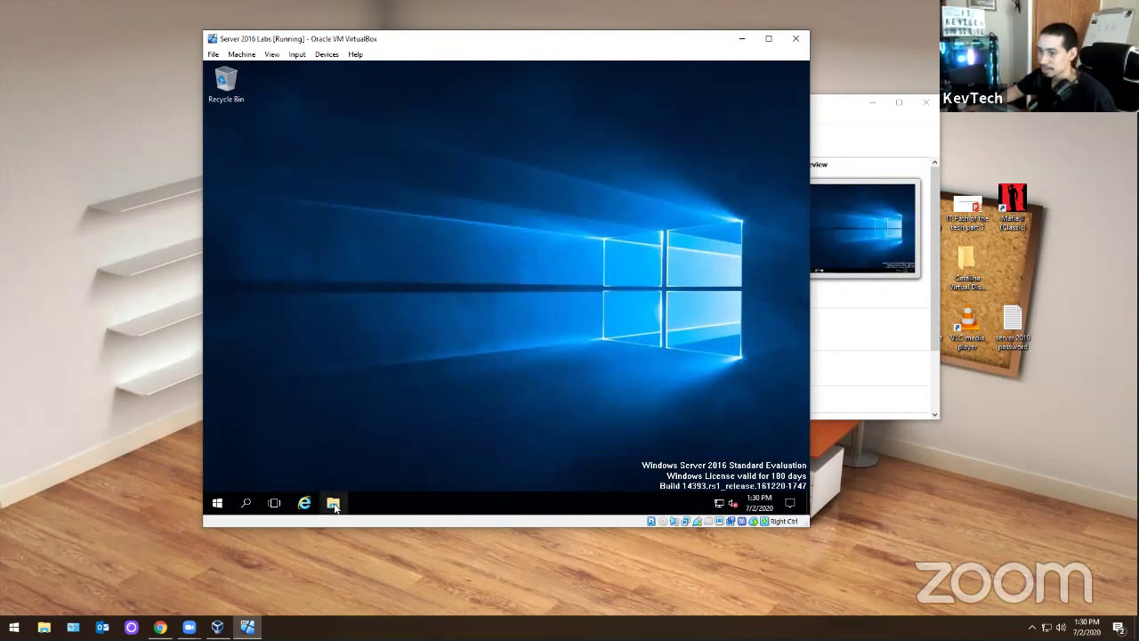
click(333, 504)
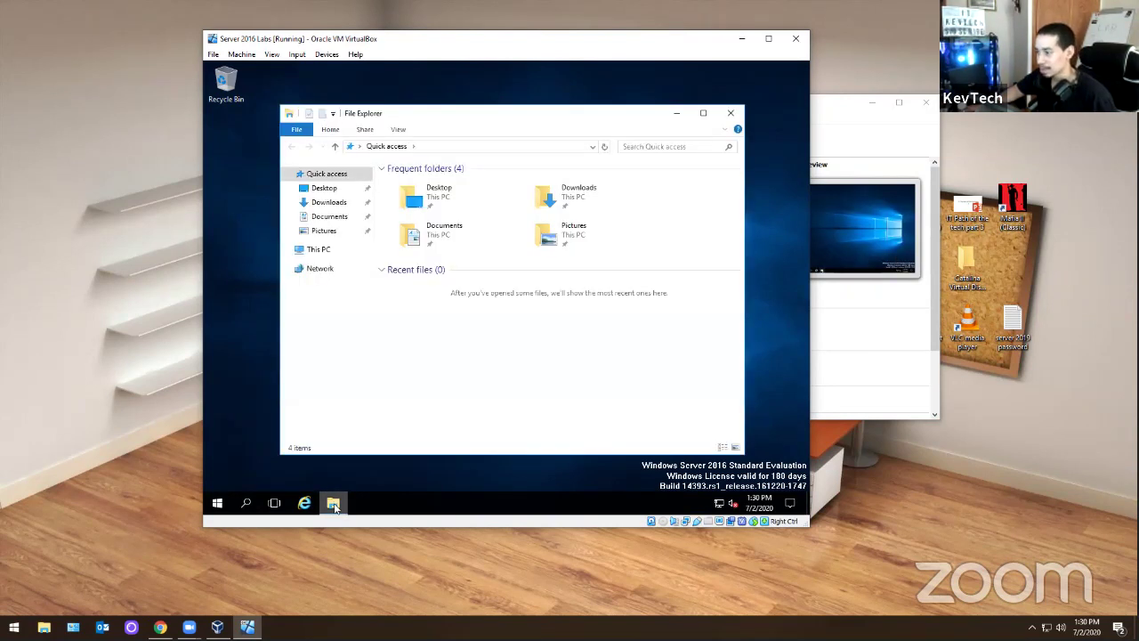
right_click(311, 252)
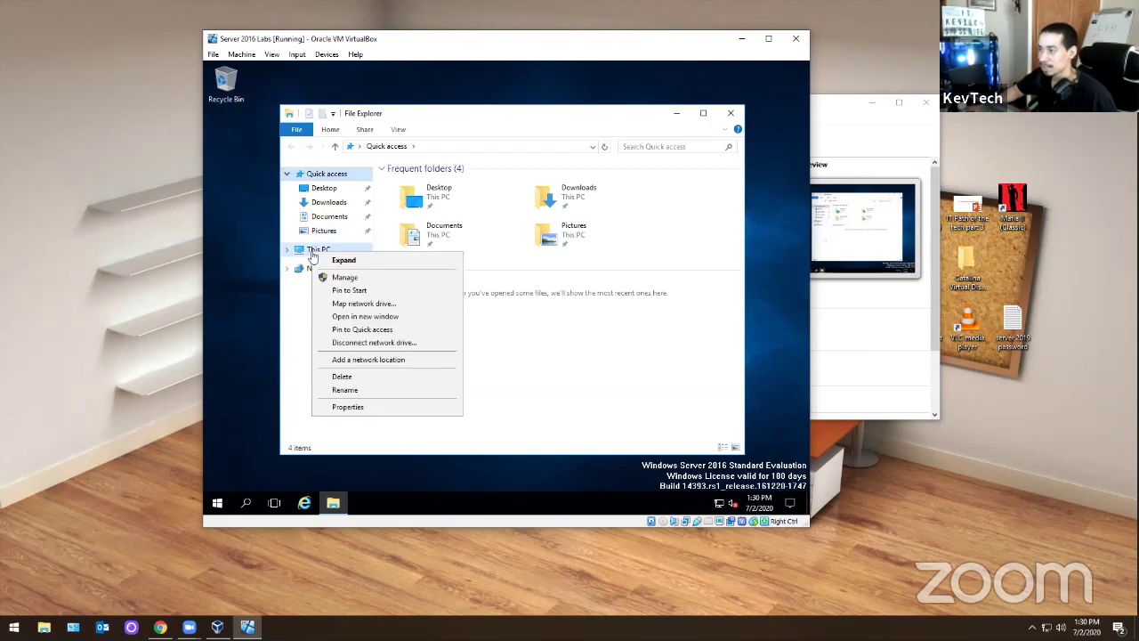
click(348, 407)
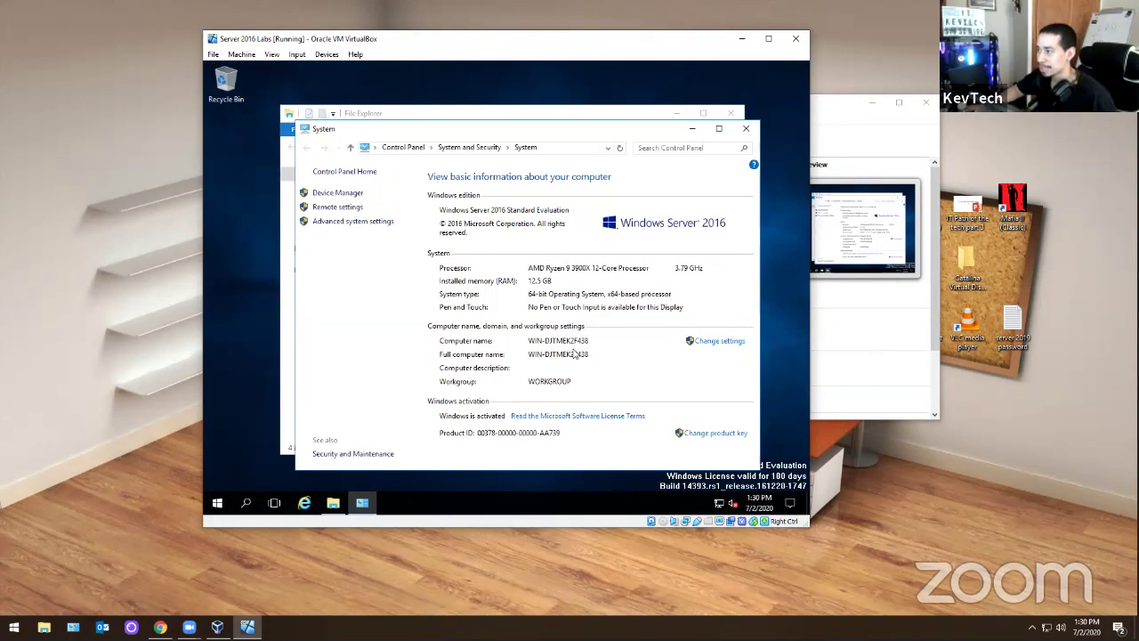
- Change the computer name to Server2016 and restart the server now
click(719, 341)
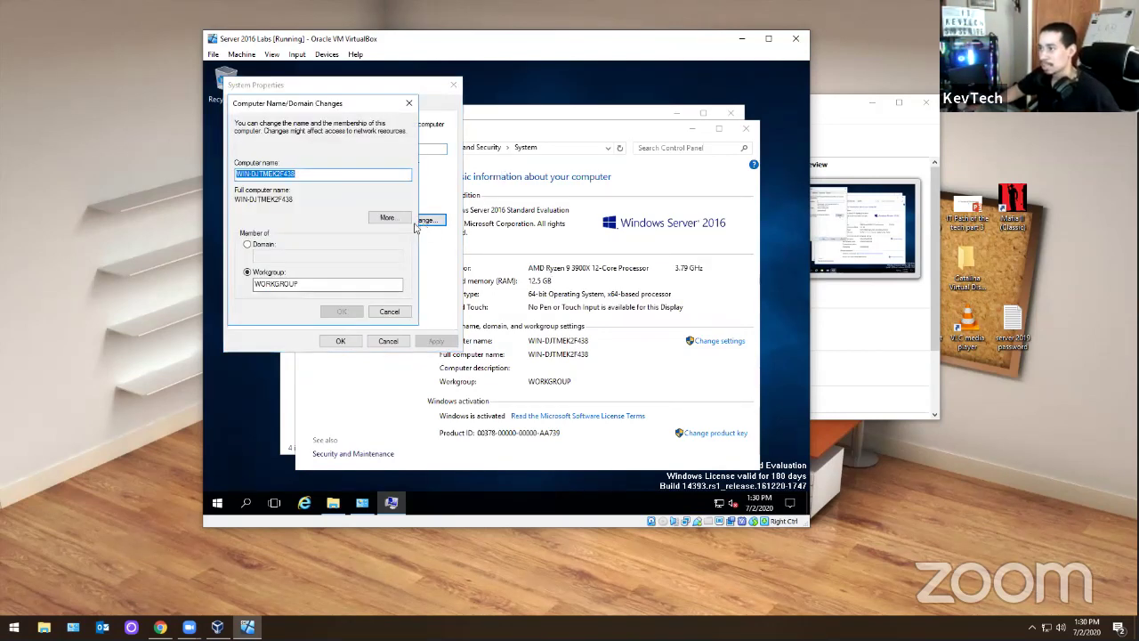
text(Server2016)
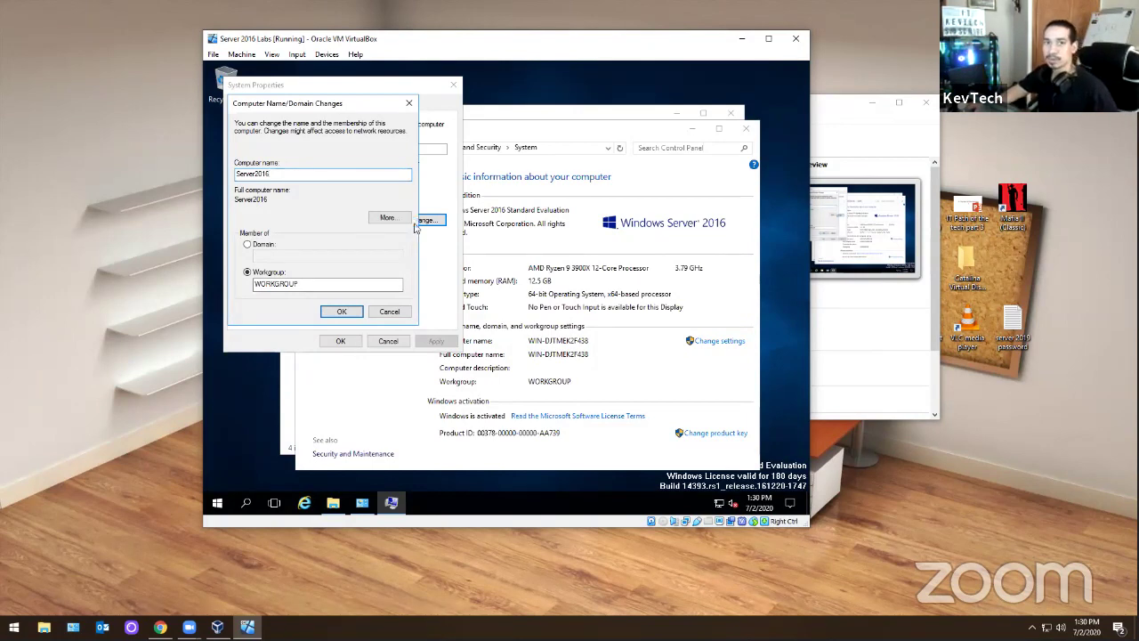
key(Return)
click(577, 298)
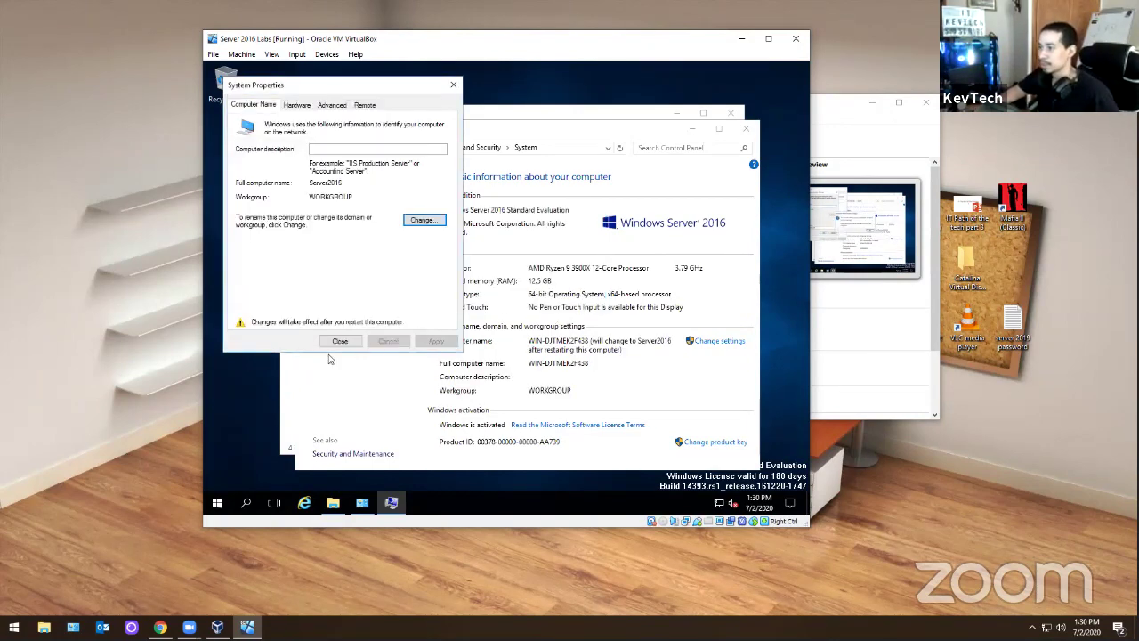
click(343, 346)
click(501, 295)
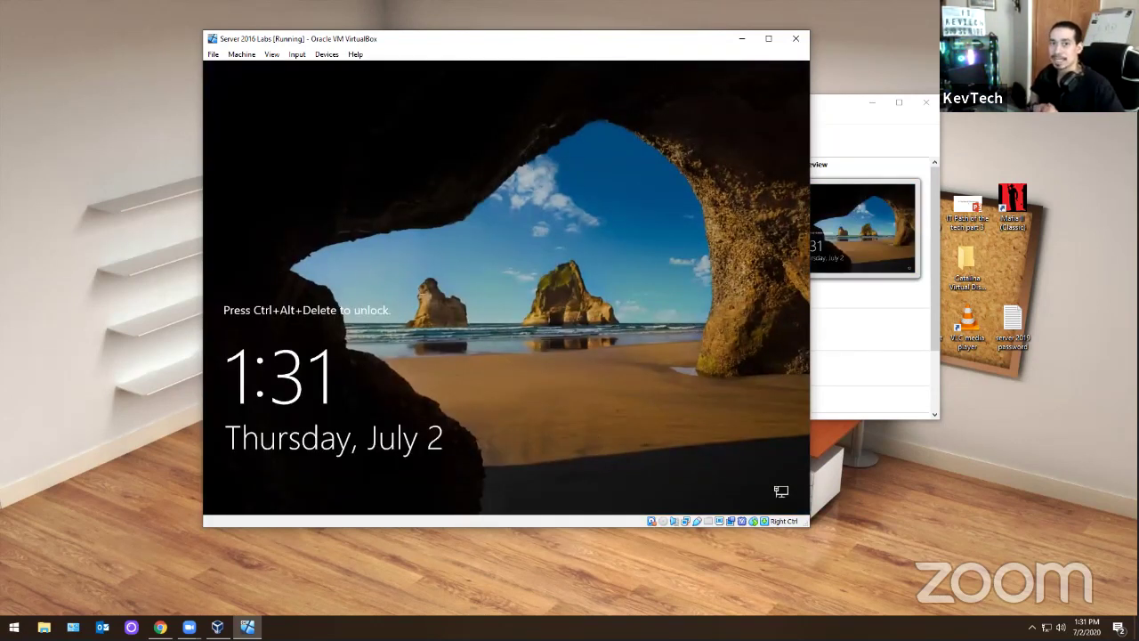
- Insert Ctrl-Alt-Del through the Input menu and sign in with the Administrator password
click(296, 56)
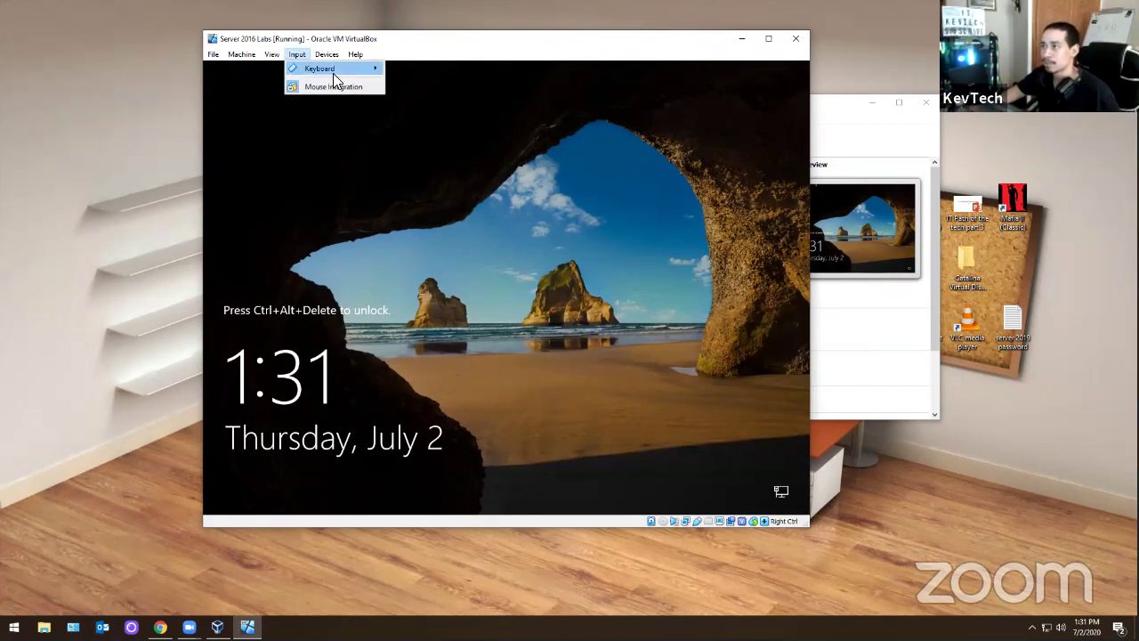
mouse_move(333, 71)
click(409, 88)
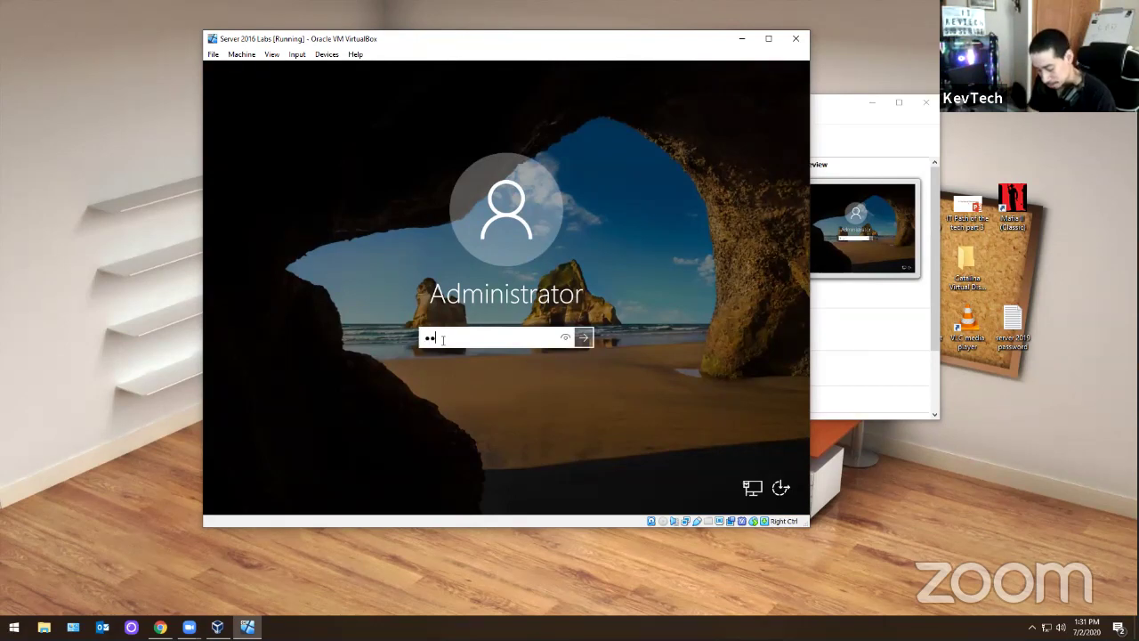
key(Return)
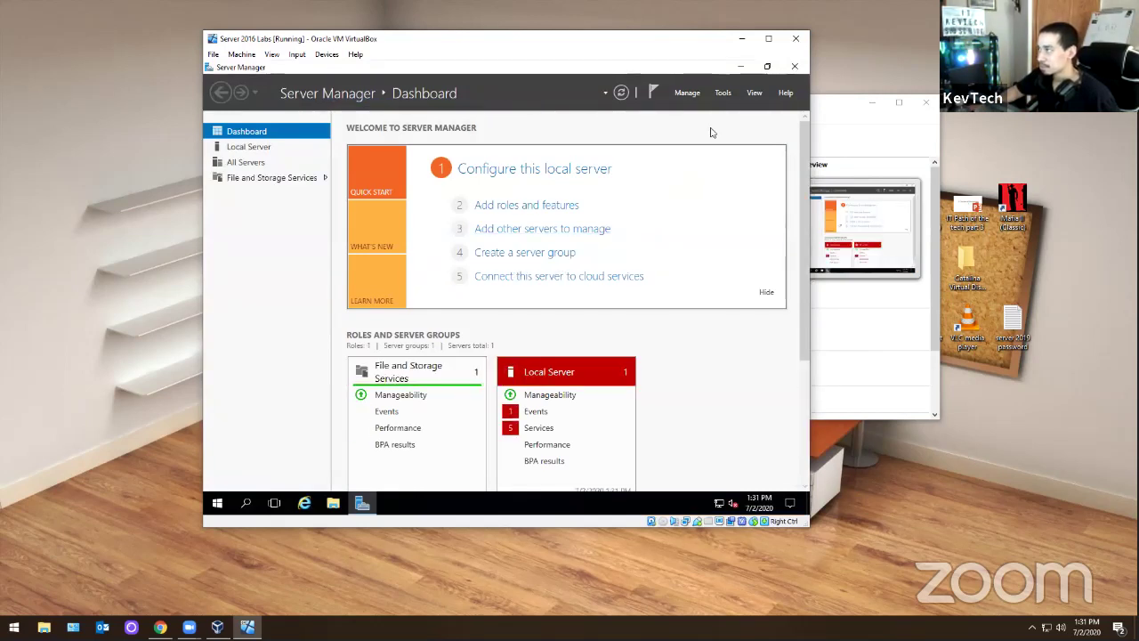
- Close Server Manager and launch Internet Explorer with the recommended settings
click(796, 66)
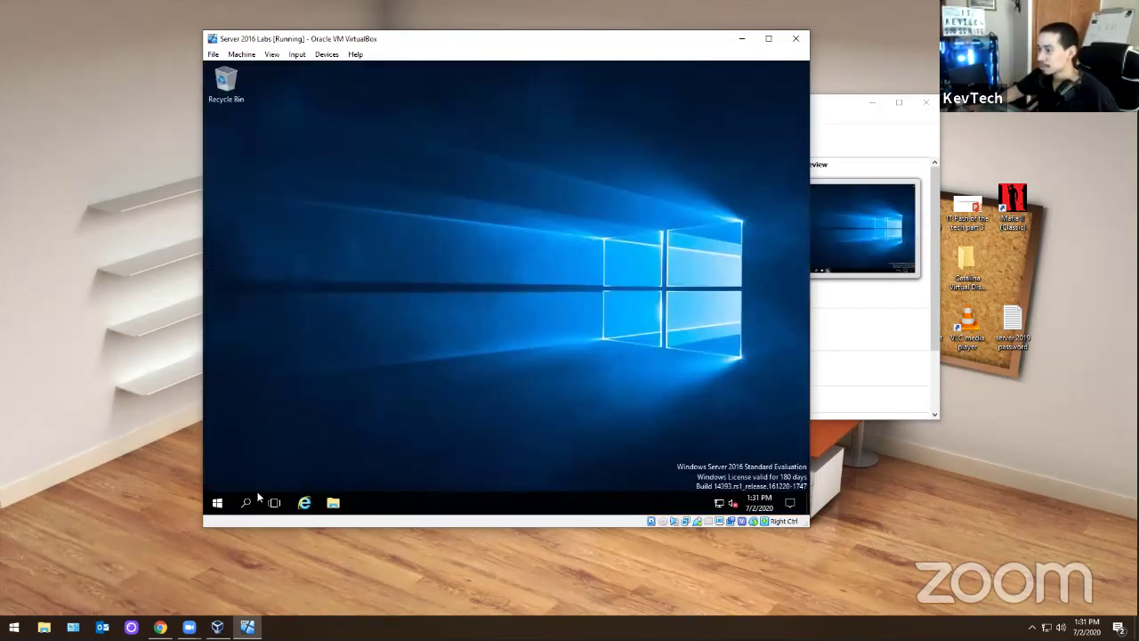
click(302, 503)
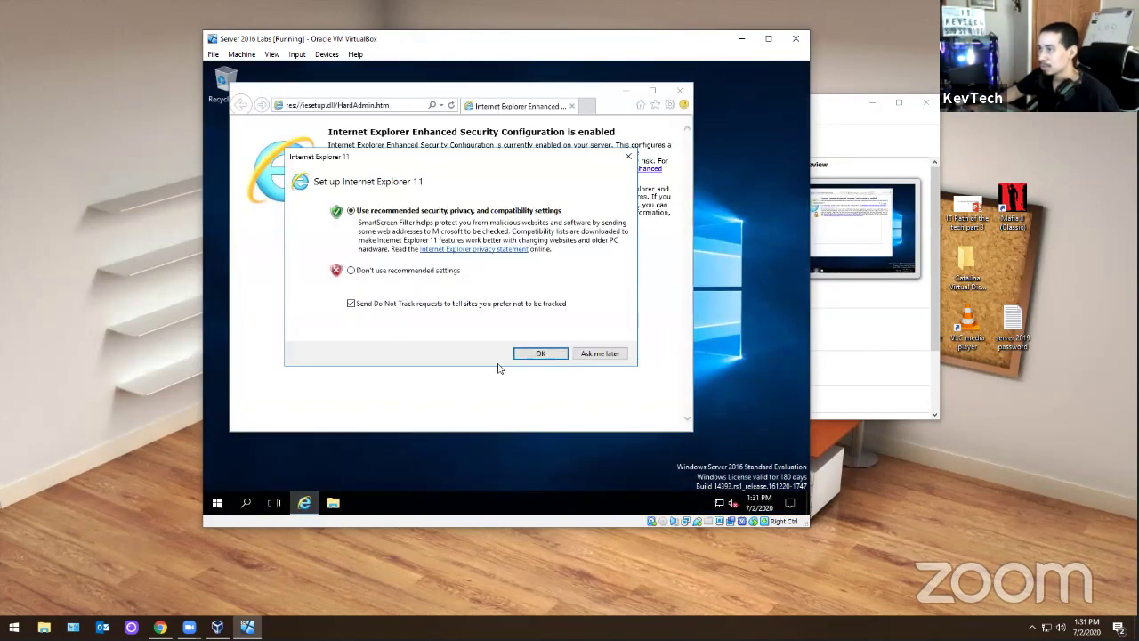
click(540, 353)
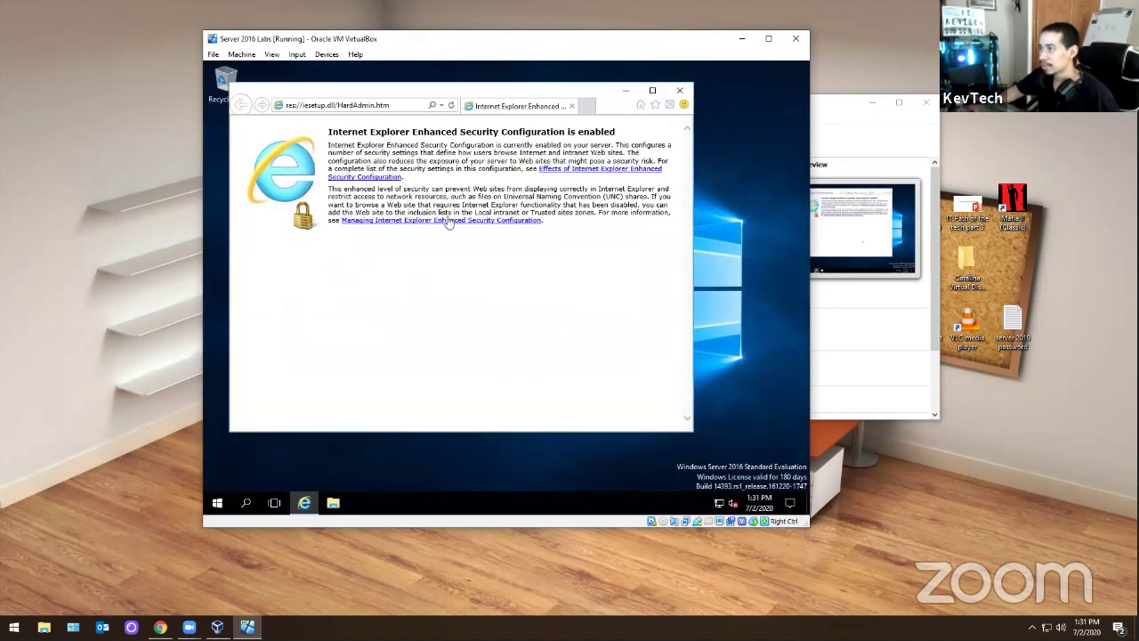
- Browse to google.com, adding it to Trusted sites and dismissing the security alerts
click(372, 111)
text(google.com)
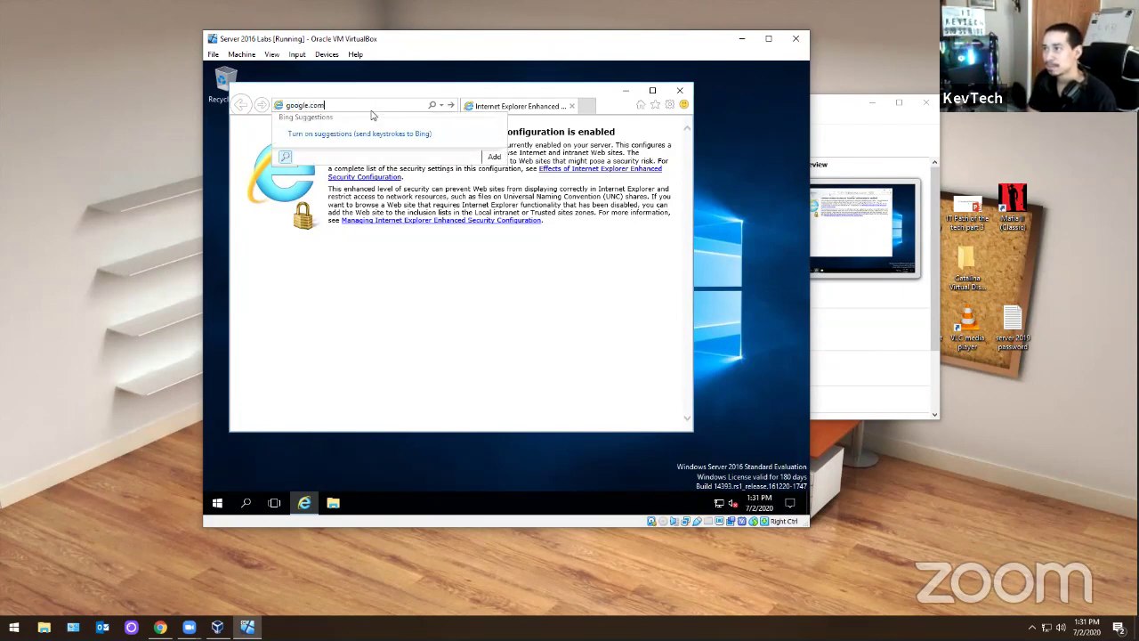
key(Return)
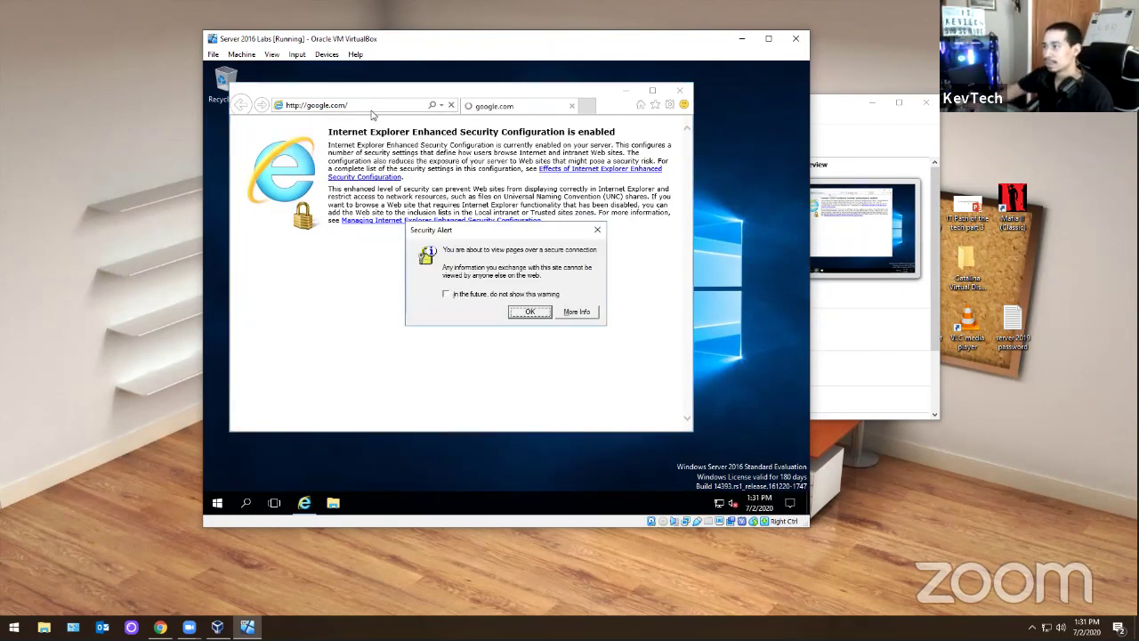
click(531, 310)
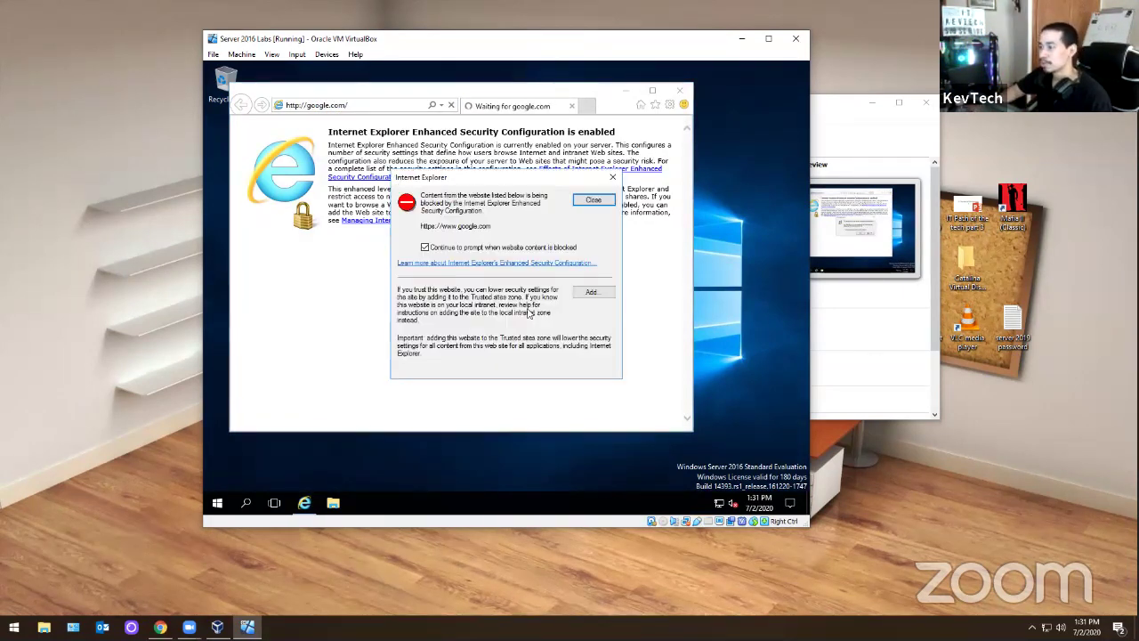
click(584, 296)
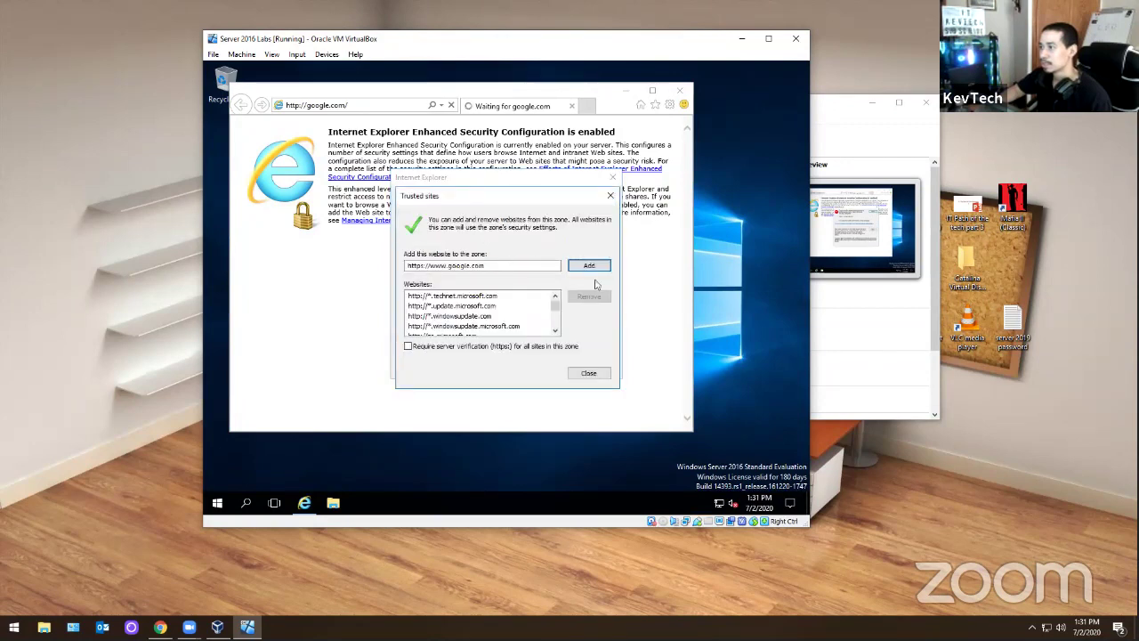
click(588, 373)
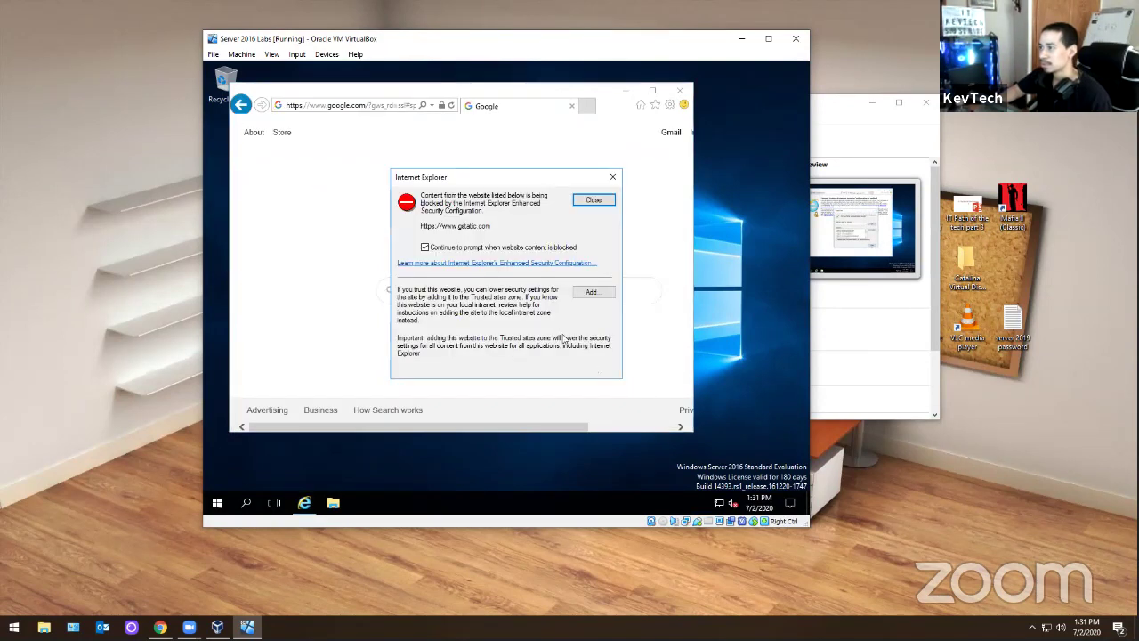
click(594, 200)
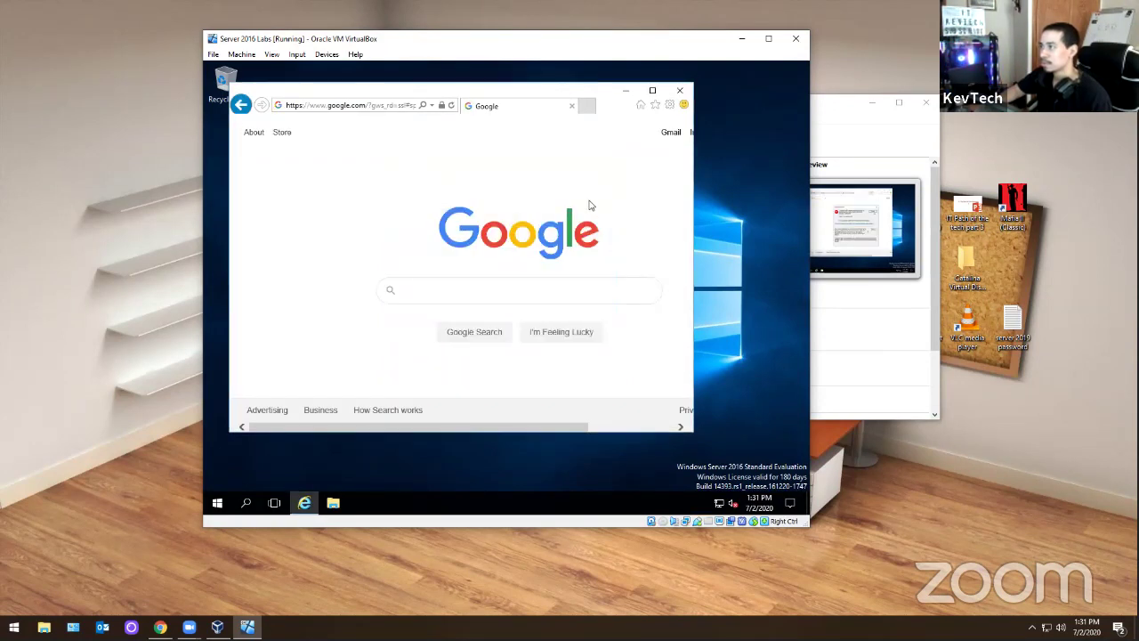
click(671, 105)
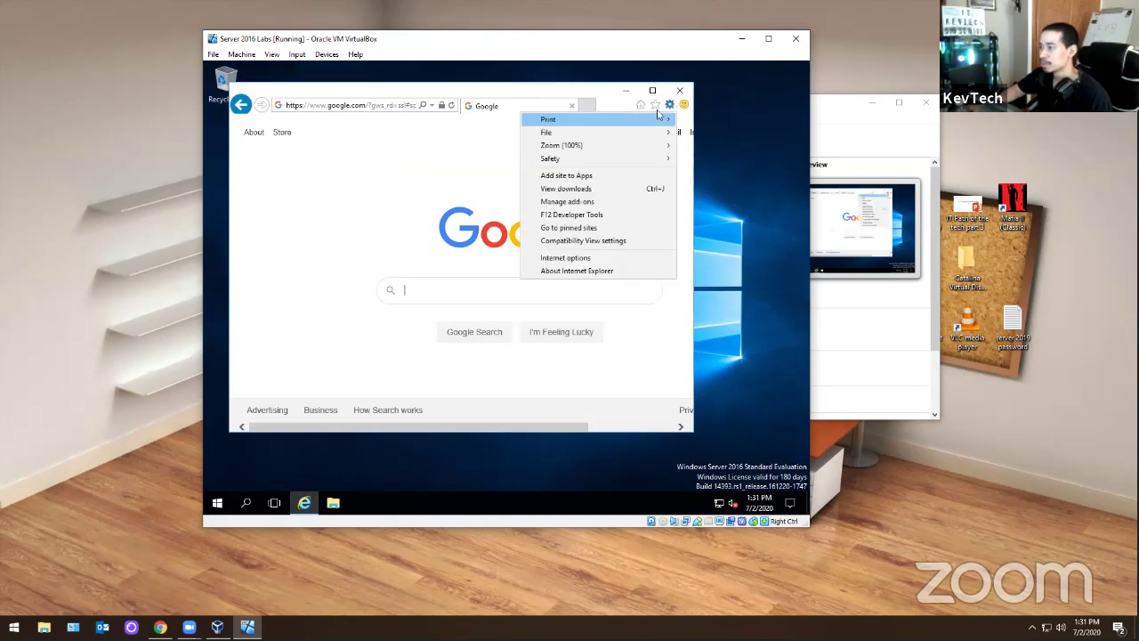
- In Internet Options Security, view the Local intranet zone's custom level, then cancel it
click(578, 257)
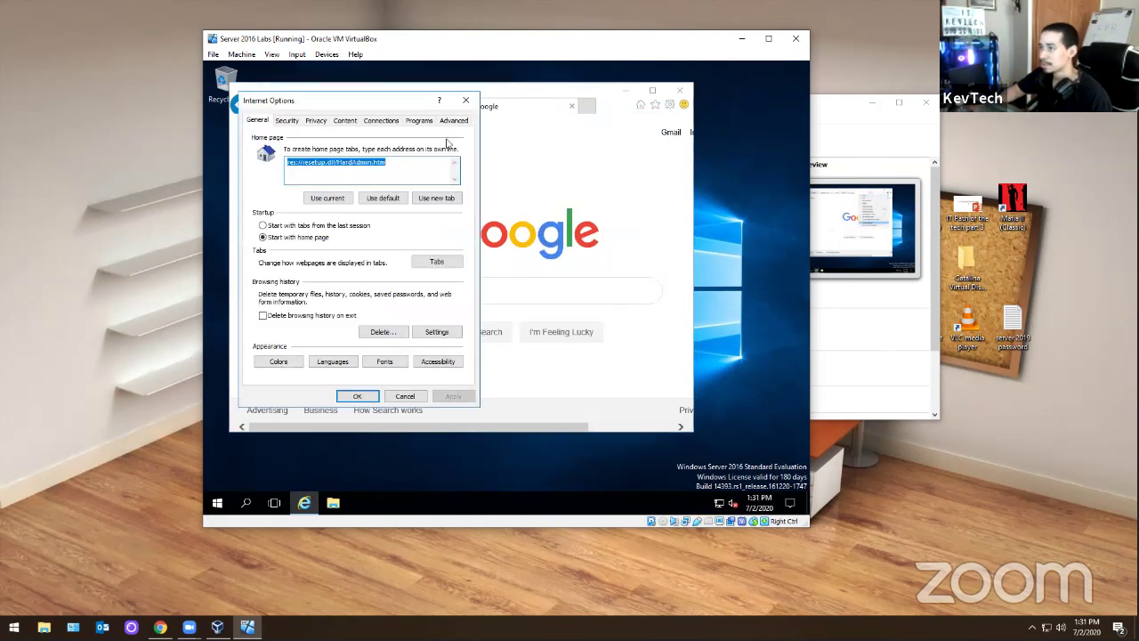
click(287, 120)
click(319, 168)
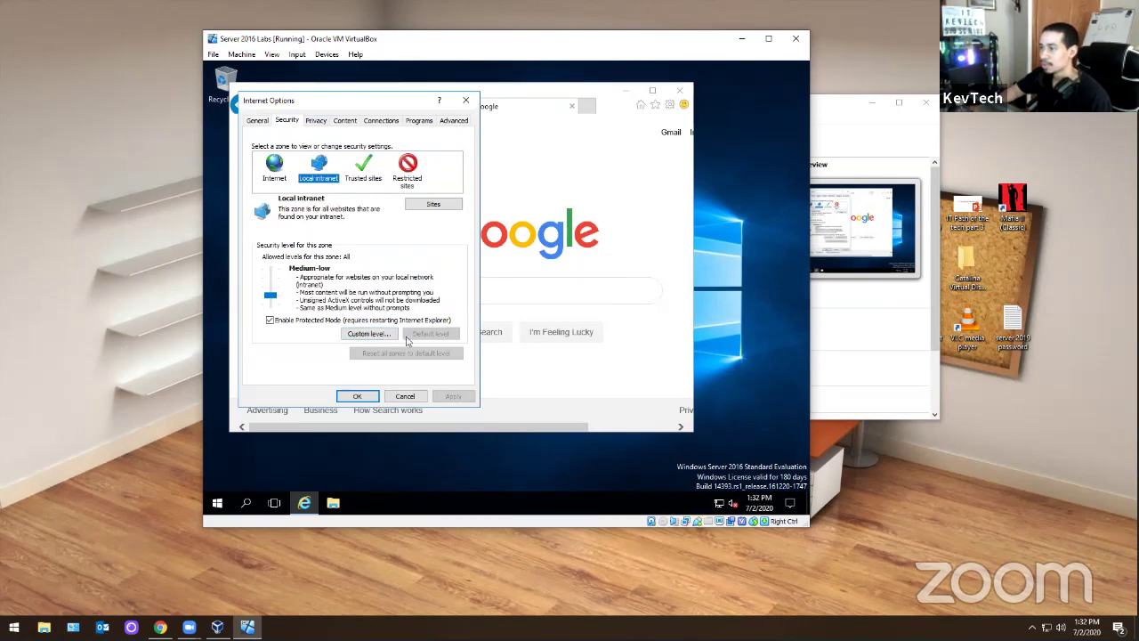
click(379, 336)
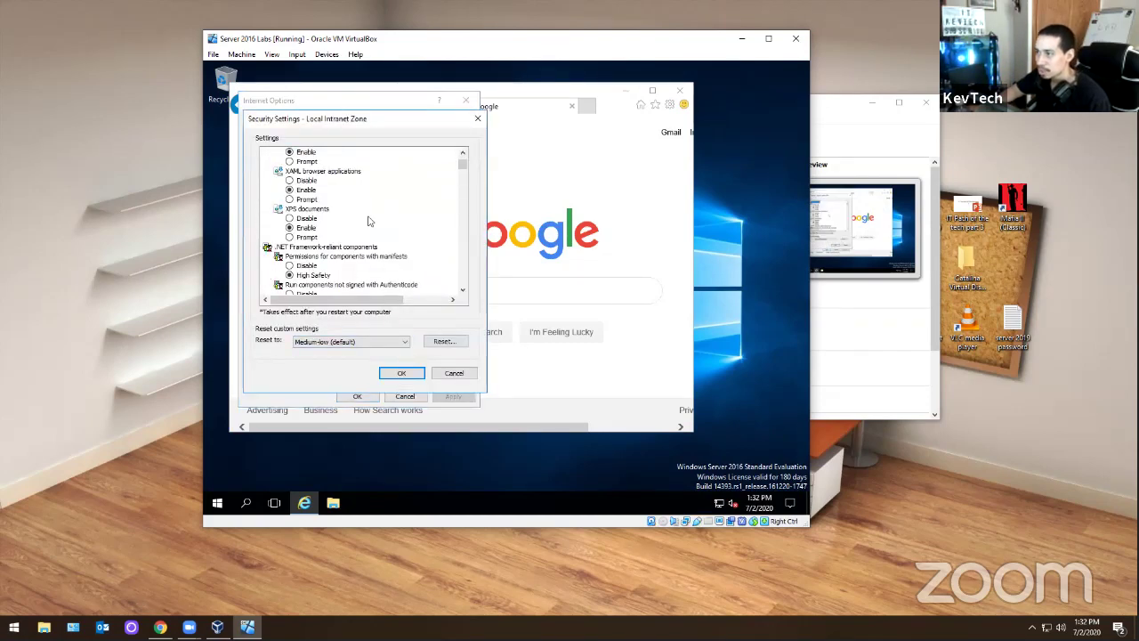
scroll(369, 221, down, 6)
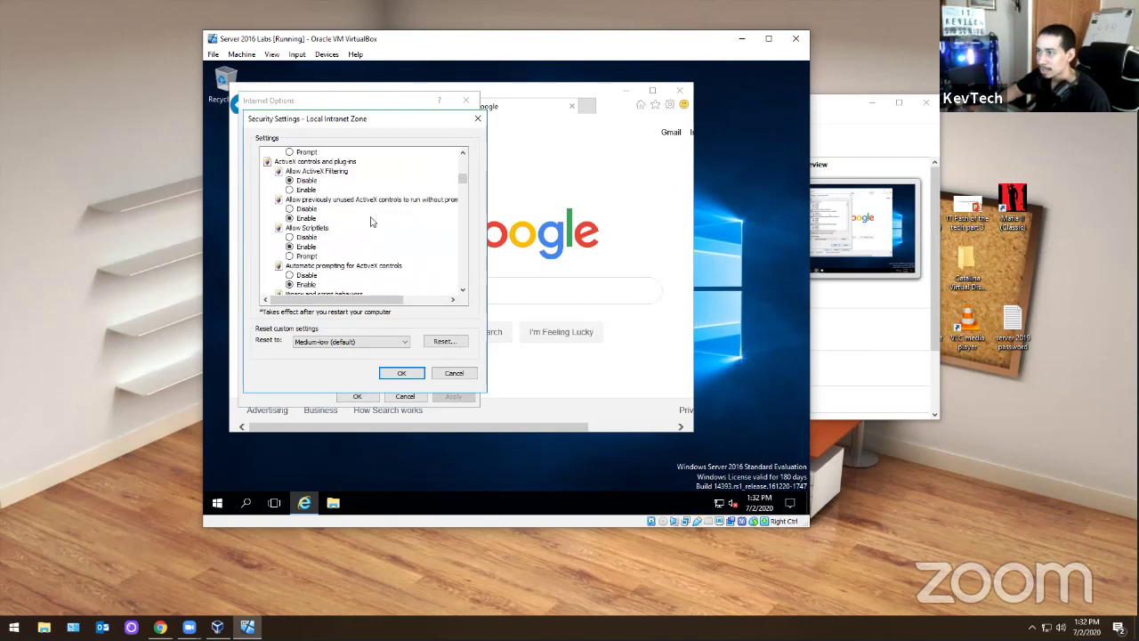
scroll(372, 223, down, 6)
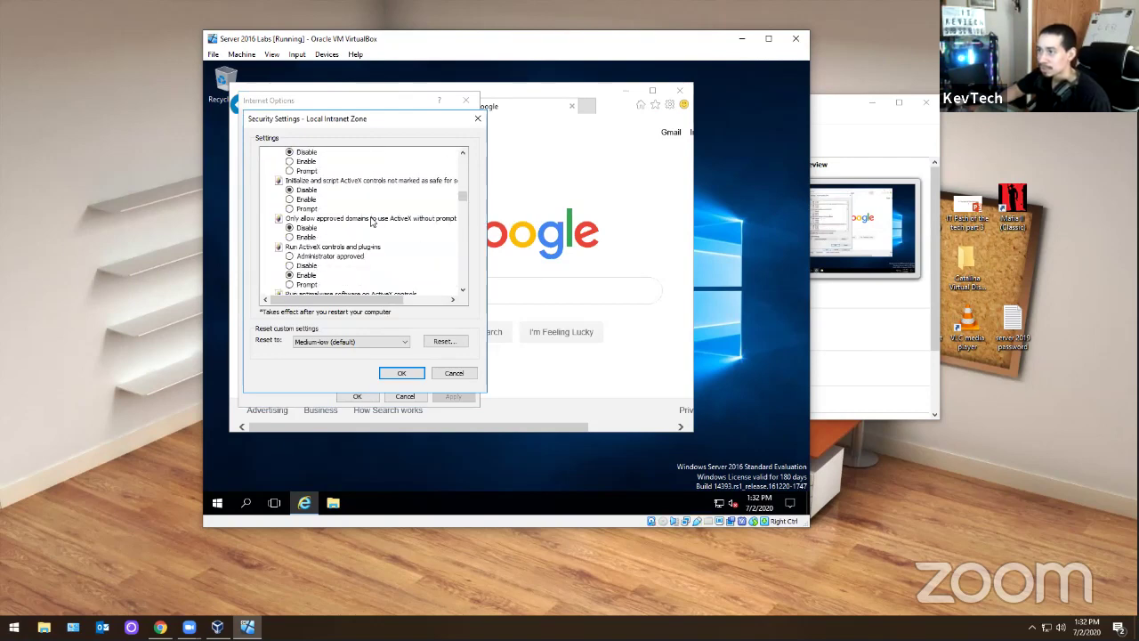
scroll(371, 223, down, 5)
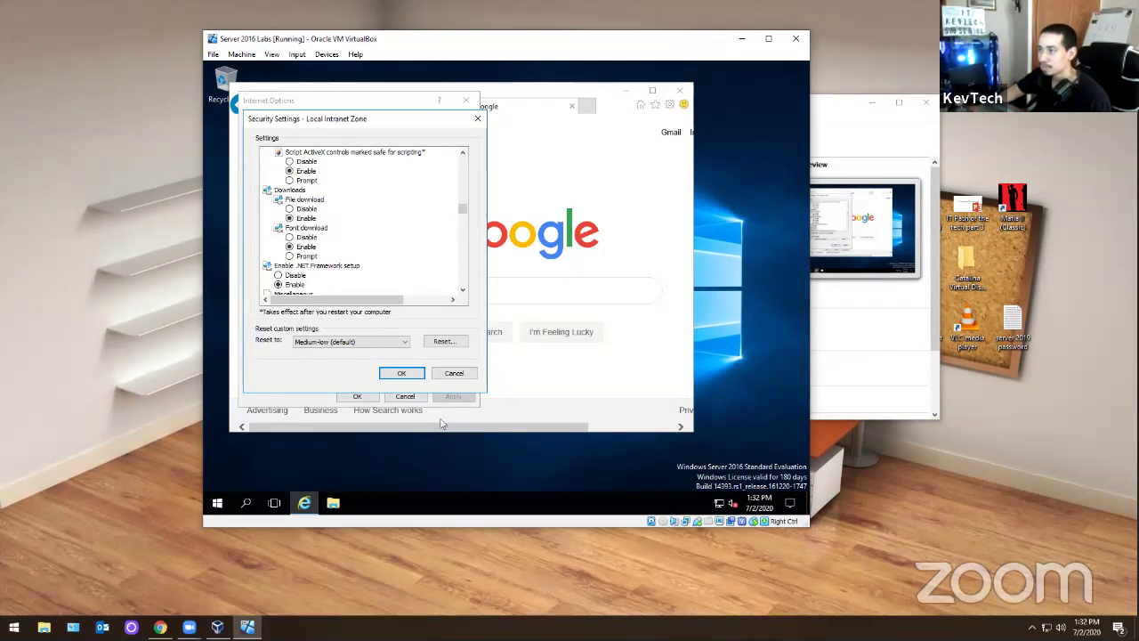
click(454, 373)
- Give the Internet zone a custom level with File download enabled and save the changes
click(274, 164)
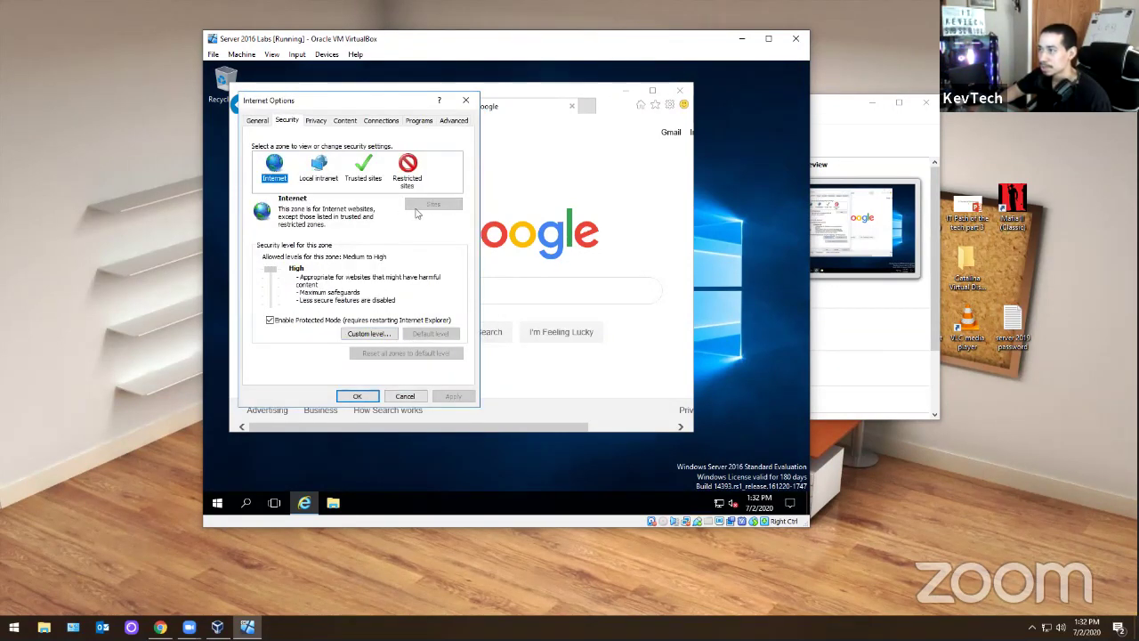
click(375, 335)
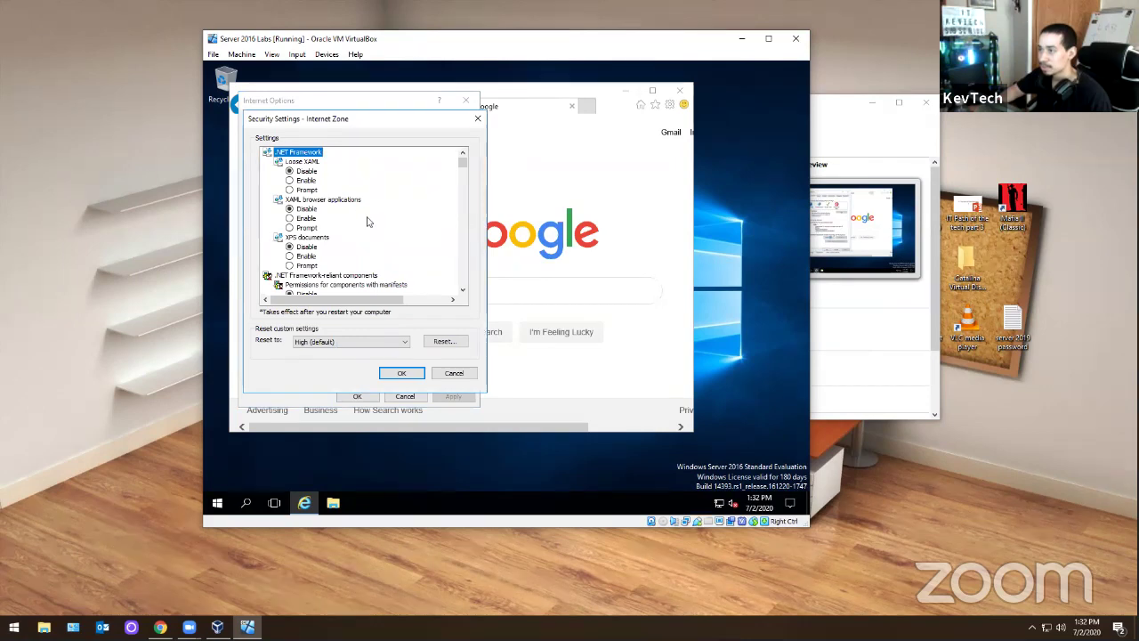
scroll(369, 221, down, 10)
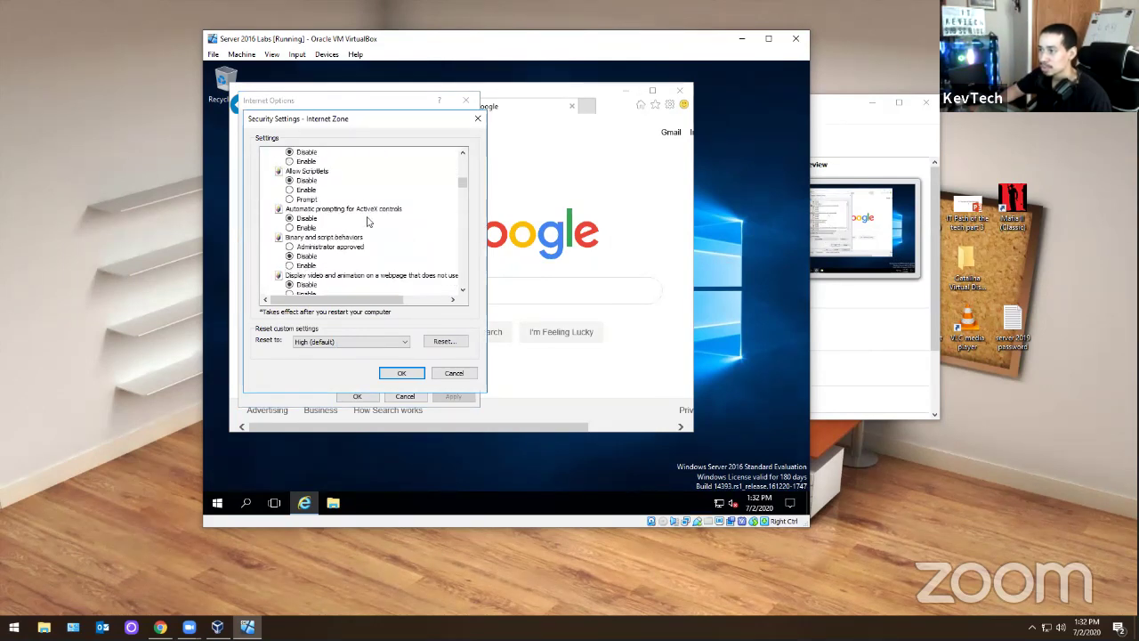
scroll(369, 221, down, 10)
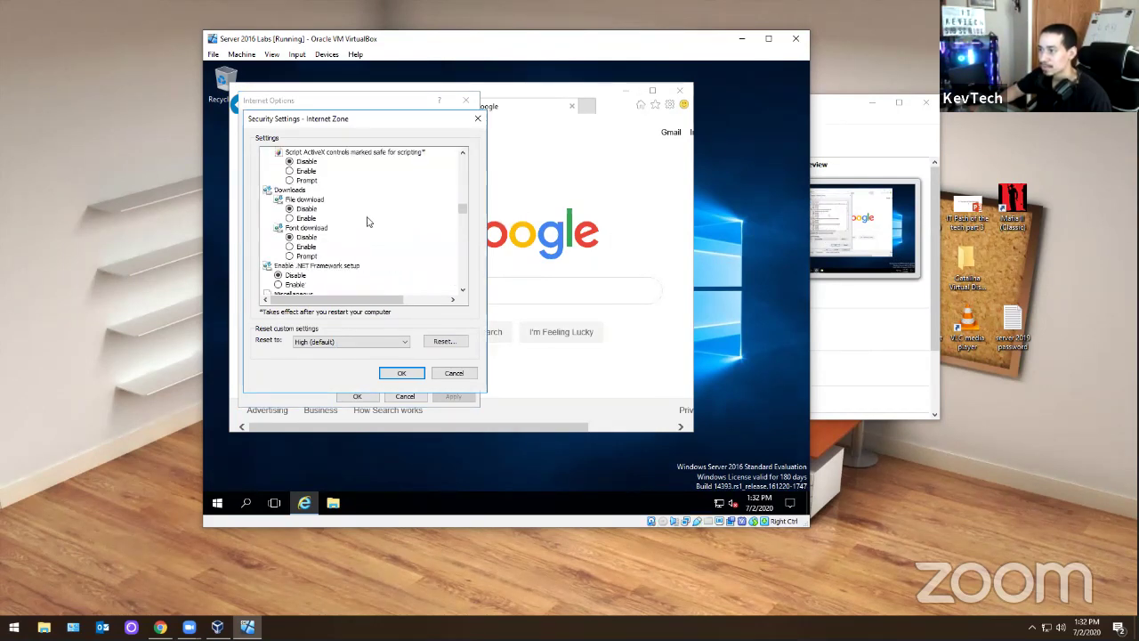
click(402, 373)
click(482, 294)
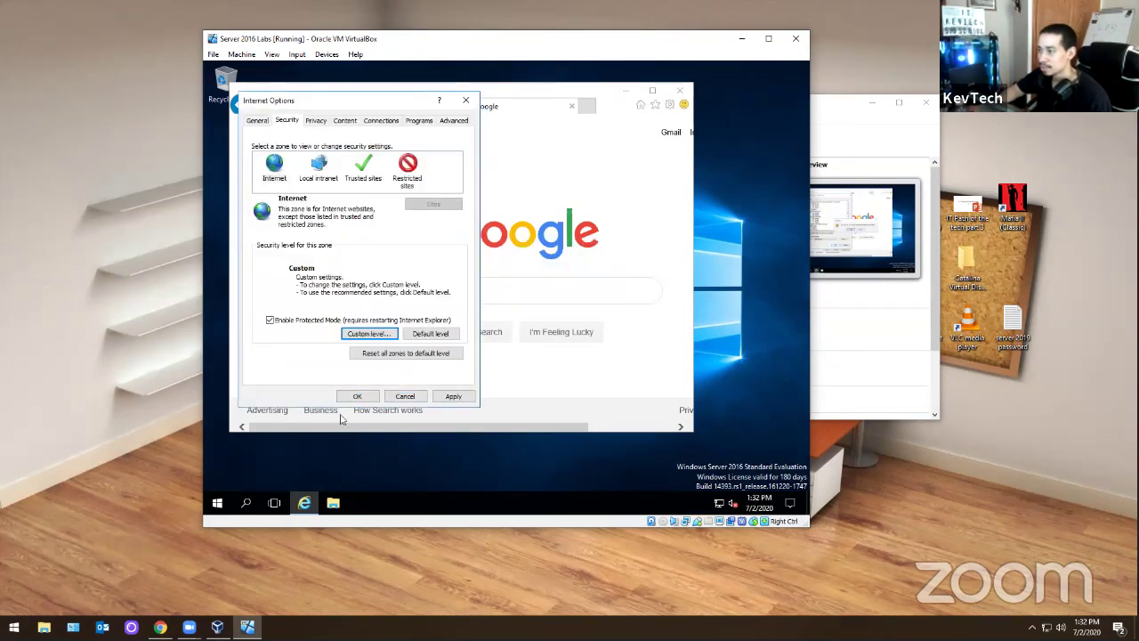
click(357, 396)
- Search Google for 'chrome offline installer'
click(427, 289)
text(c)
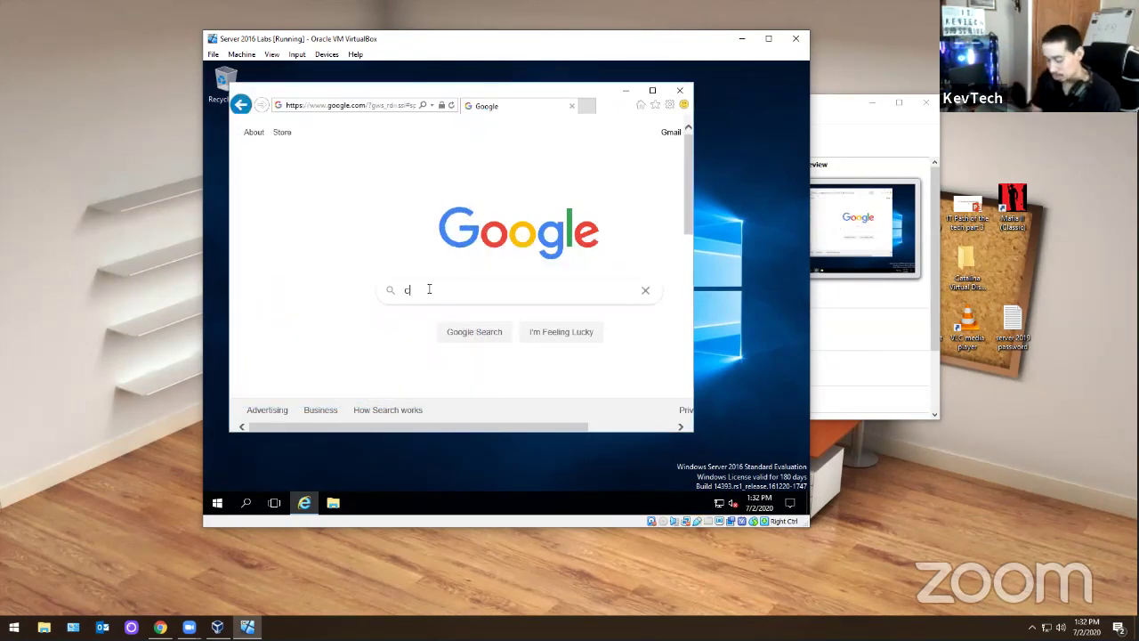
text(hrome download)
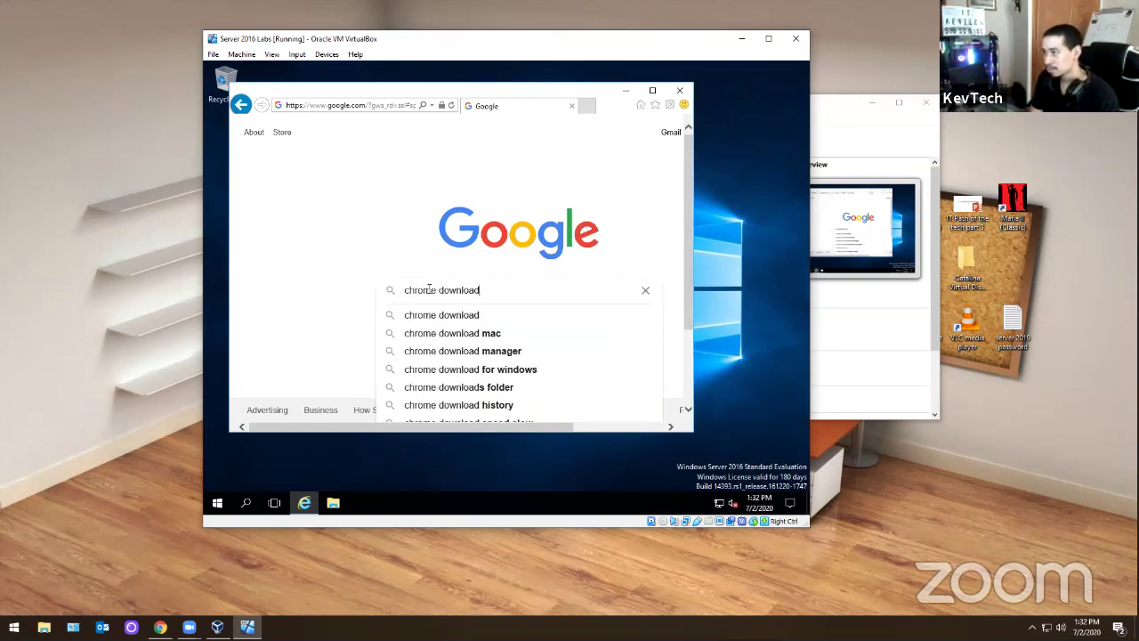
key(BackSpace)
key(BackSpace)
key(BackSpace)
key(BackSpace)
key(BackSpace)
key(BackSpace)
key(BackSpace)
key(BackSpace)
text(offl)
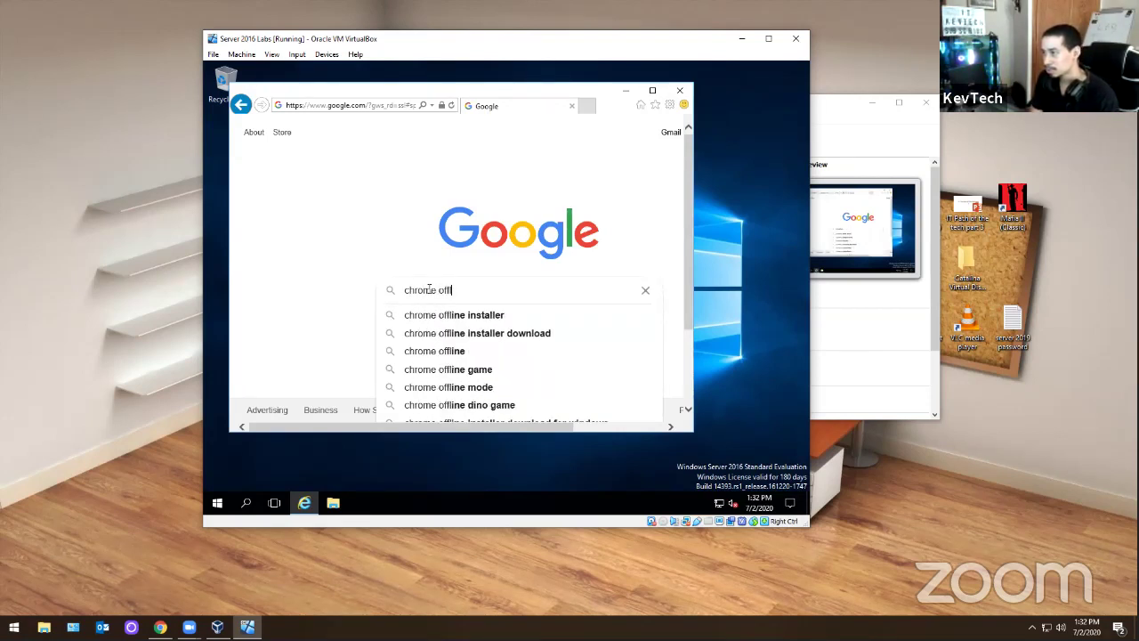
text(ine)
key(Down)
key(Return)
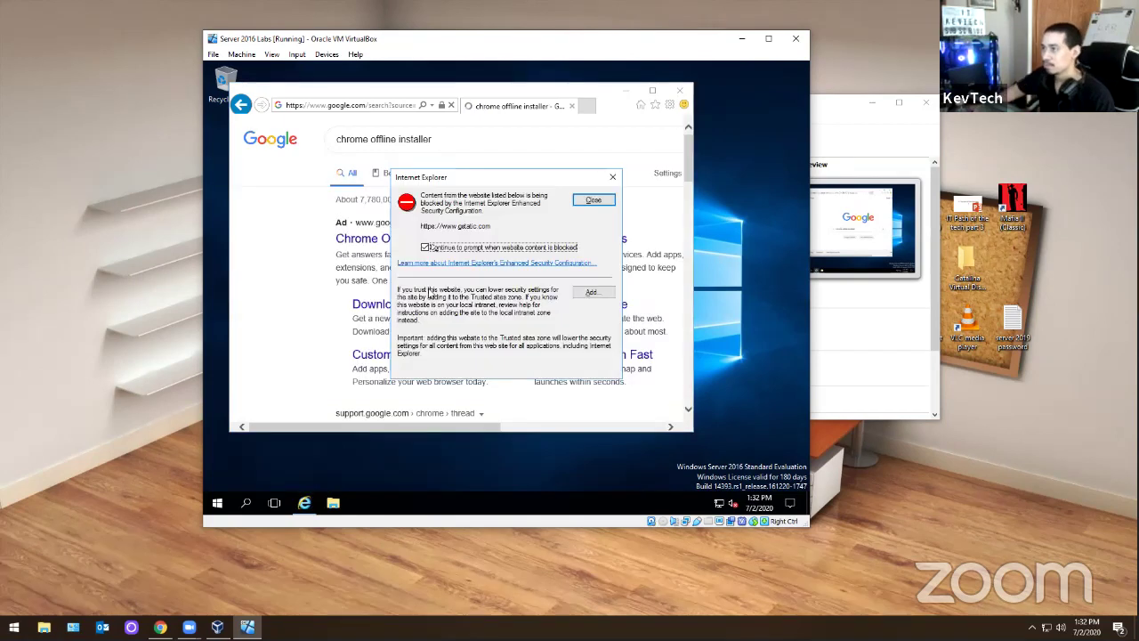
- Dismiss the blocked-content warnings and open the Google Chrome Community offline installer thread
click(593, 199)
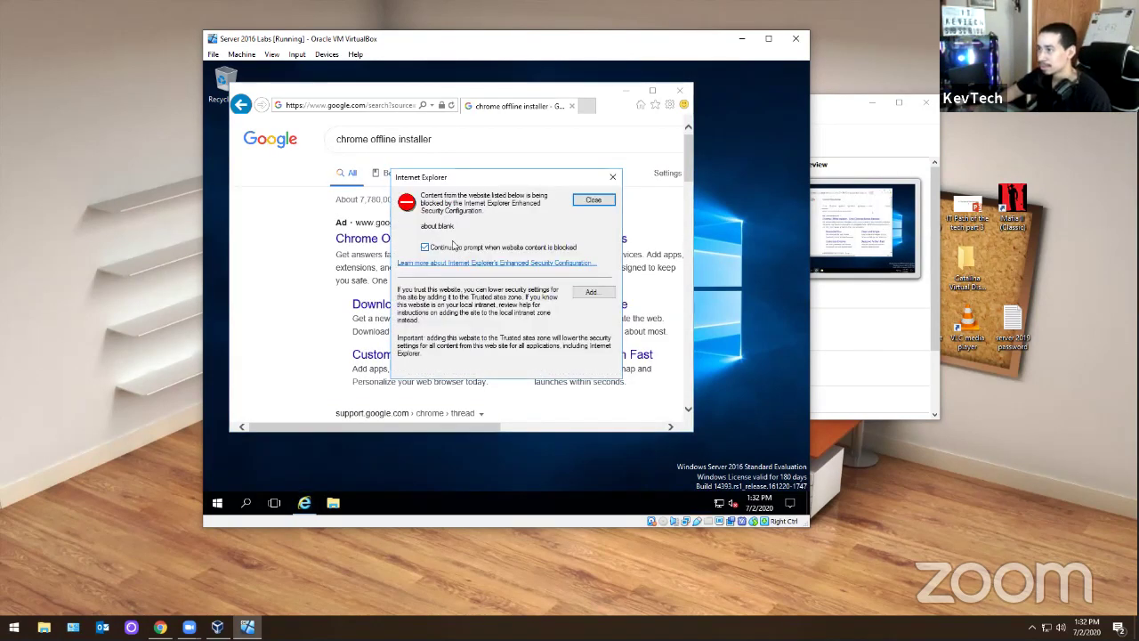
click(592, 199)
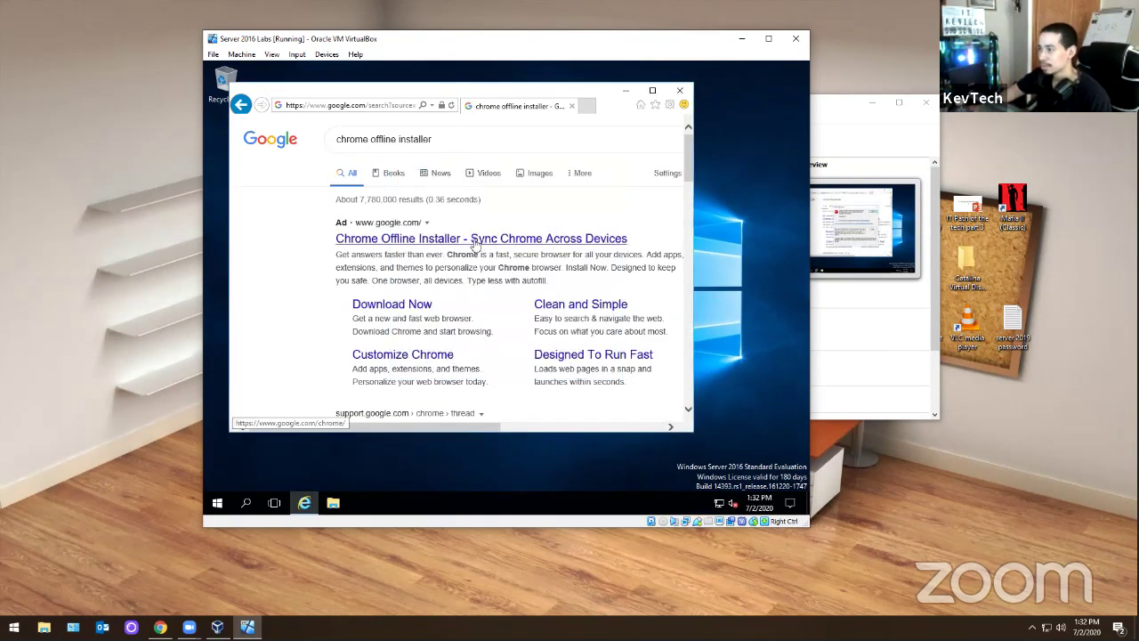
scroll(430, 251, down, 3)
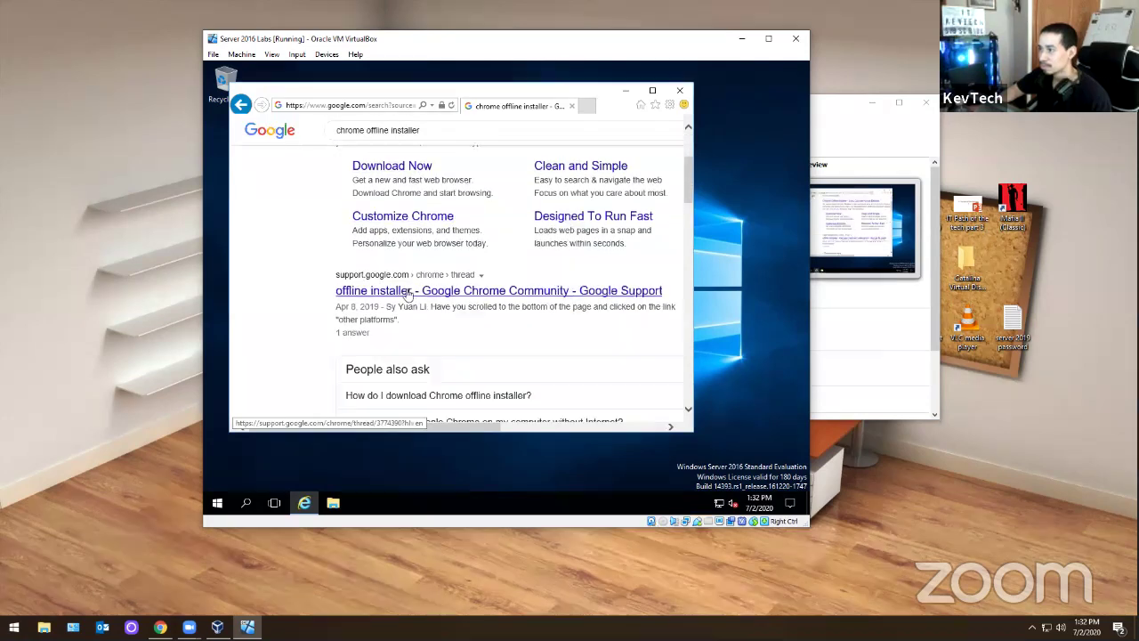
click(405, 292)
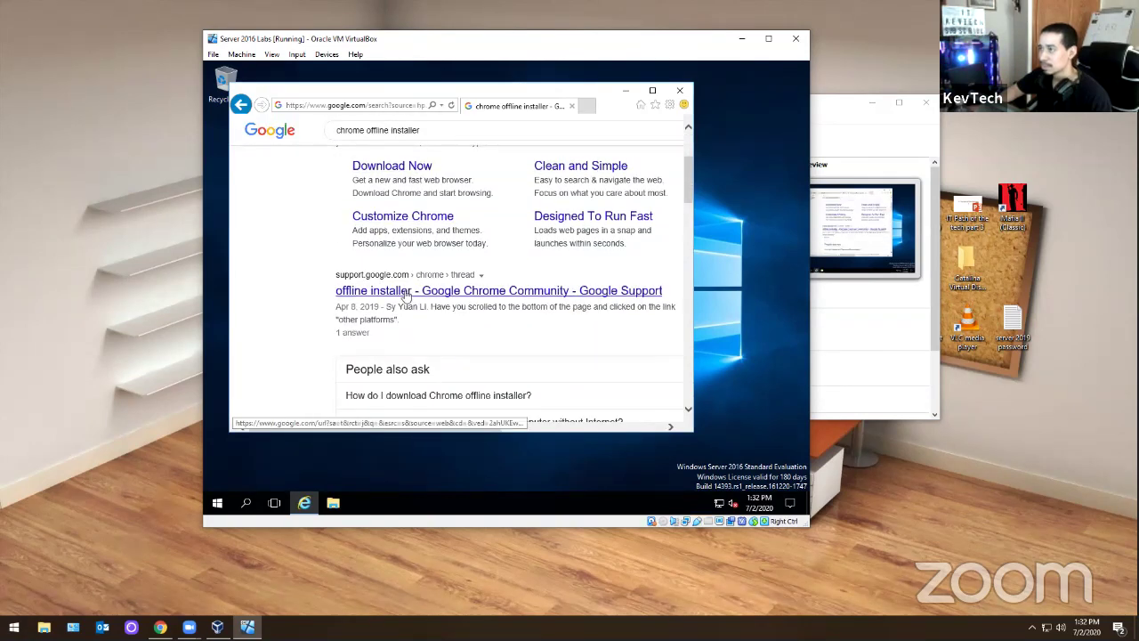
- Close the trusted-sites prompt and gstatic content warnings, then look through the thread
click(593, 292)
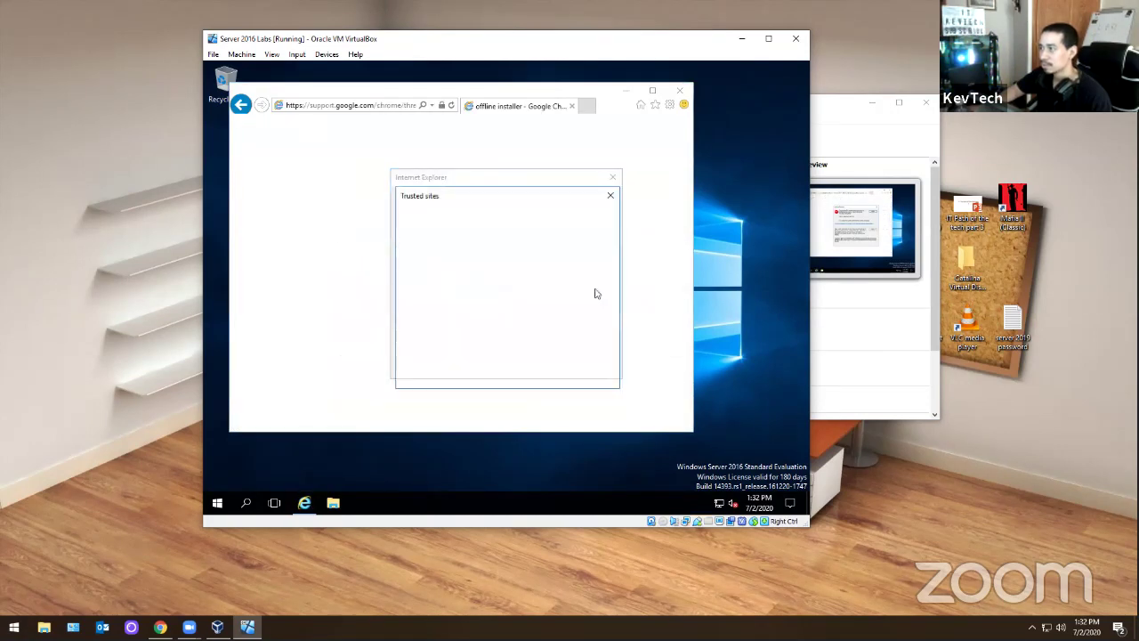
click(610, 196)
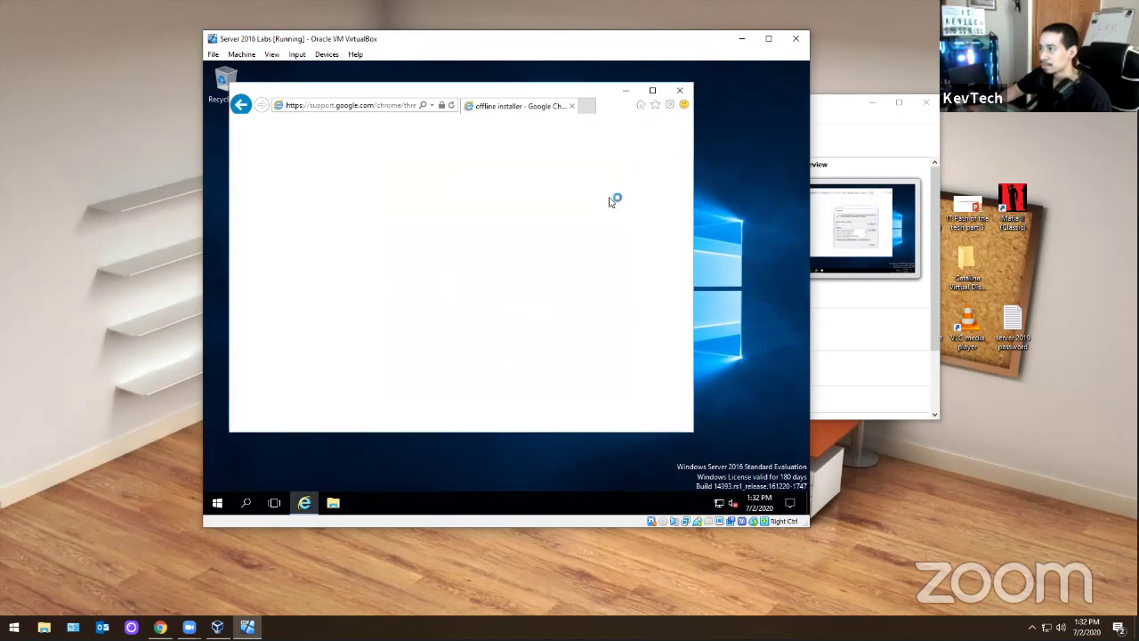
click(595, 204)
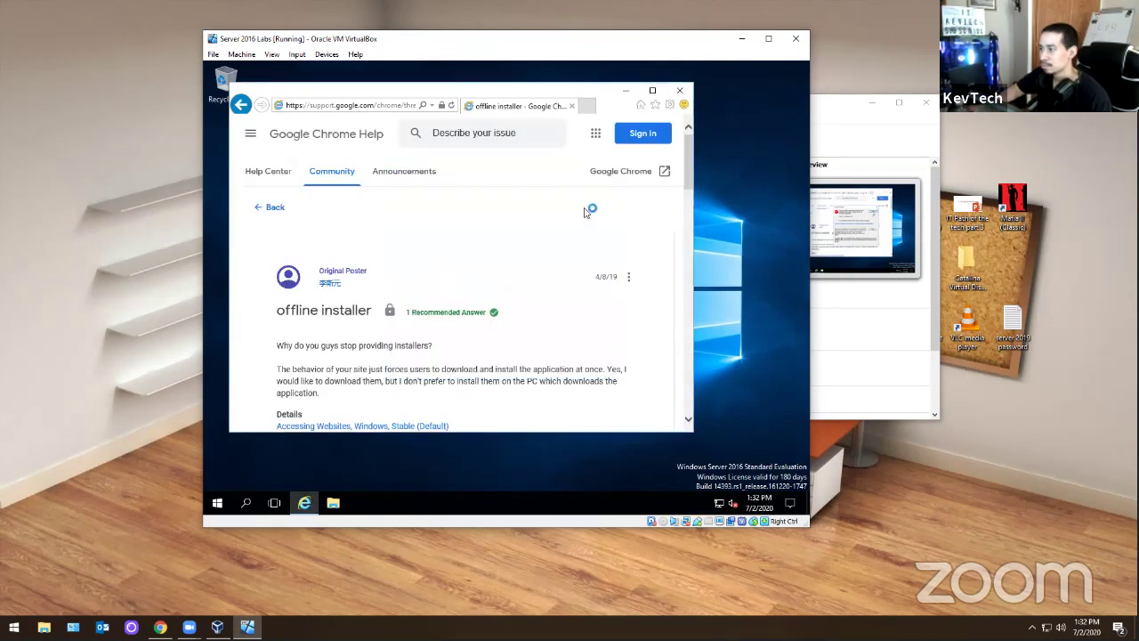
click(594, 201)
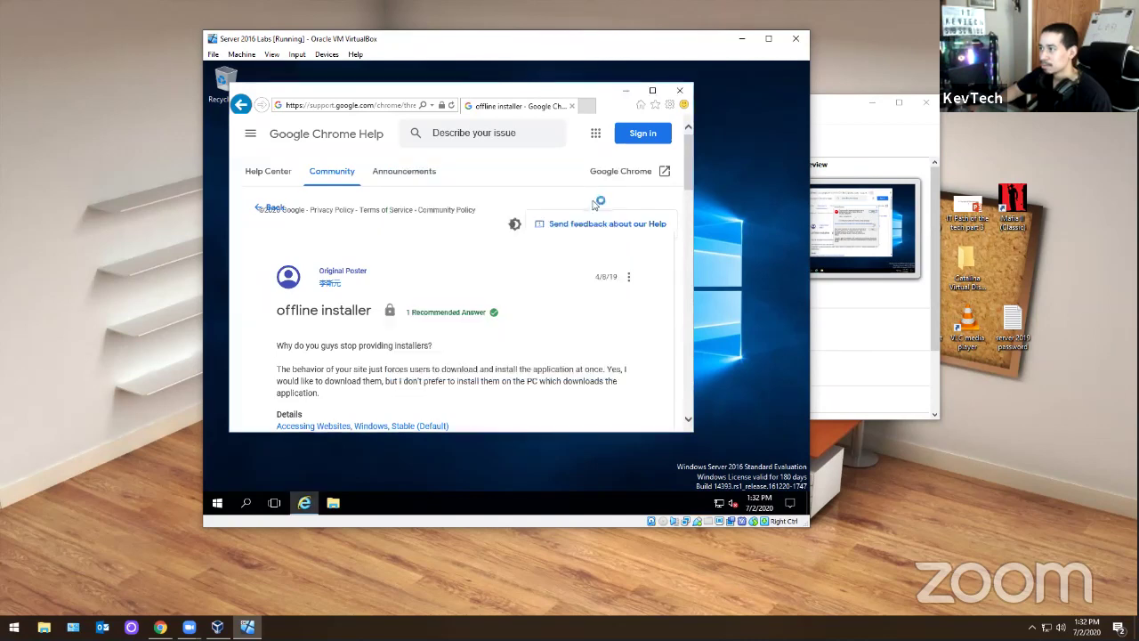
scroll(527, 249, down, 8)
scroll(525, 249, down, 8)
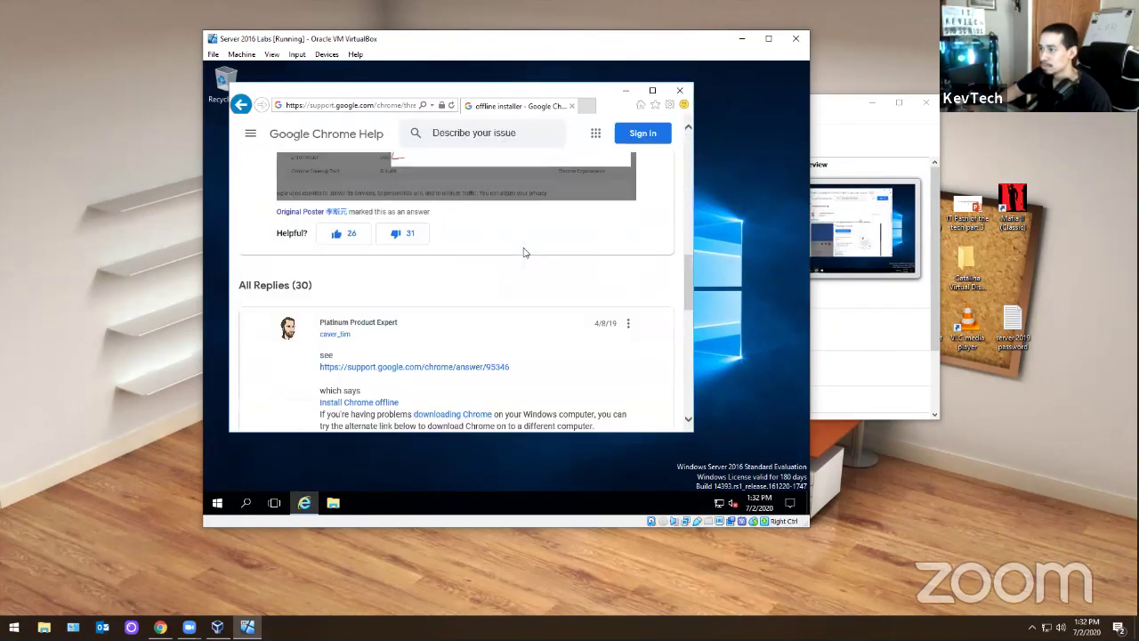
scroll(525, 249, up, 3)
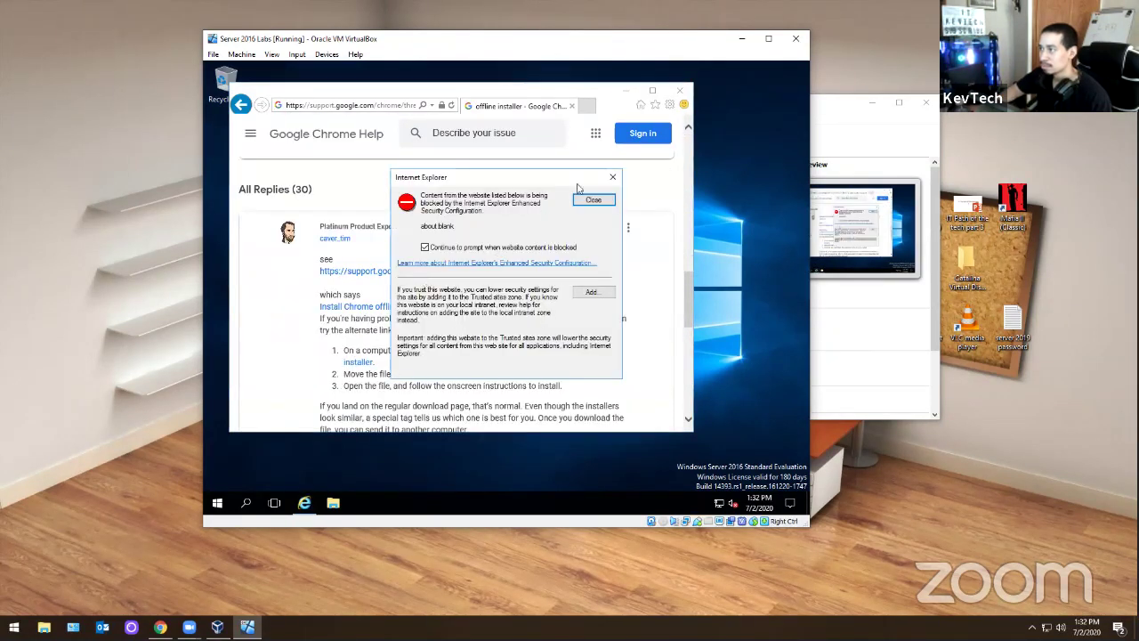
- Open the Install Chrome offline help article, dismissing the gstatic content warnings
click(612, 178)
click(425, 270)
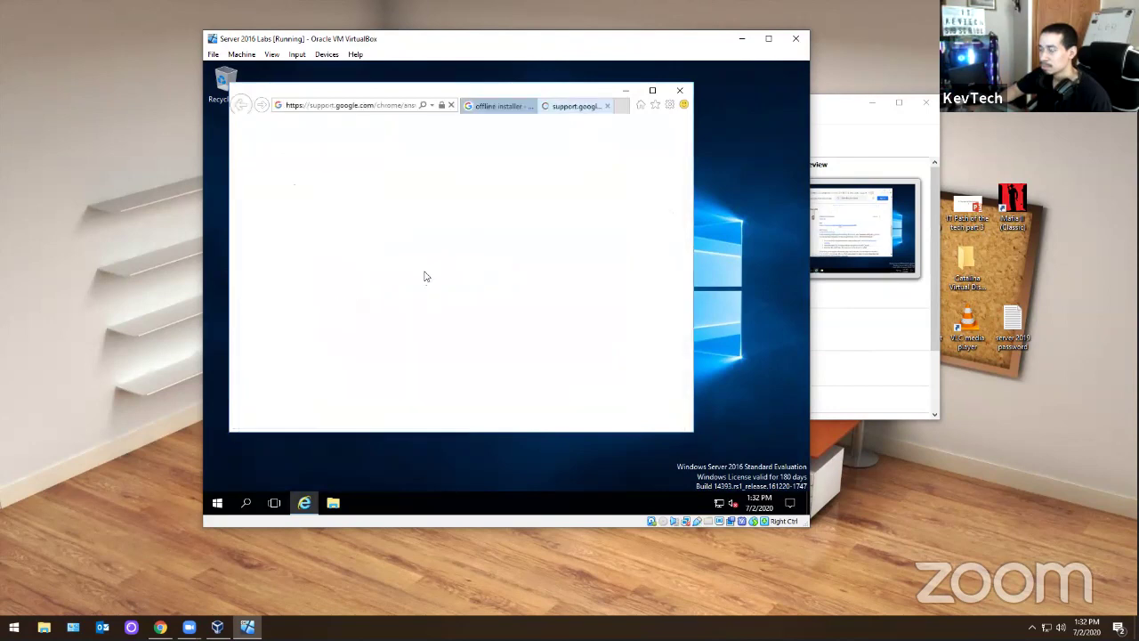
click(592, 201)
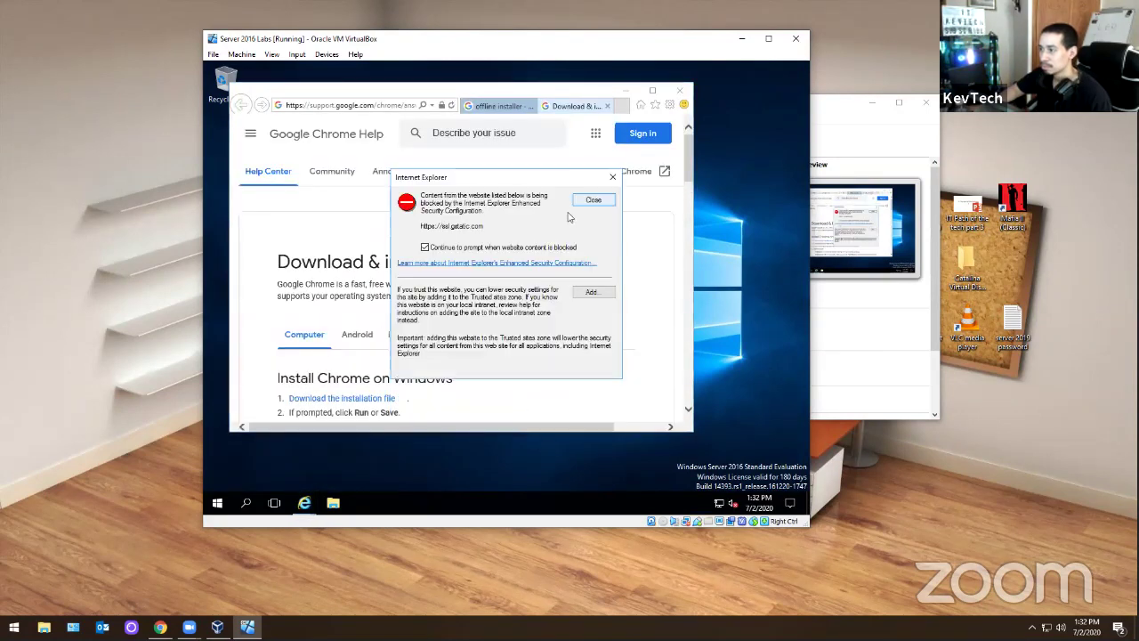
click(594, 200)
scroll(401, 294, down, 2)
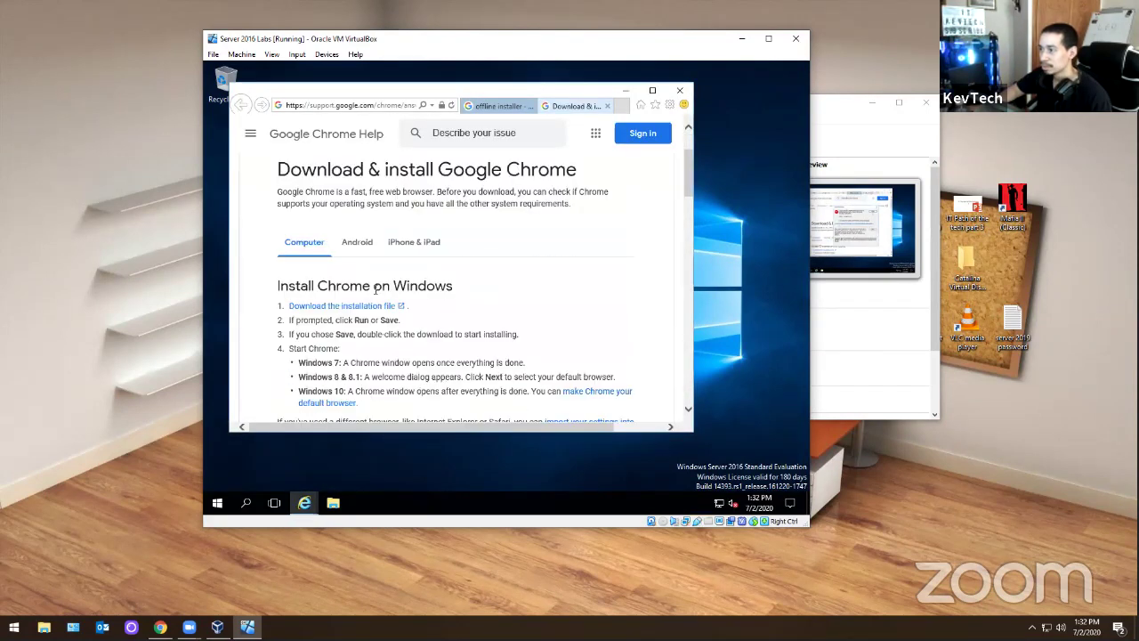
- Follow the download link and add gstatic to the Trusted sites list
click(346, 308)
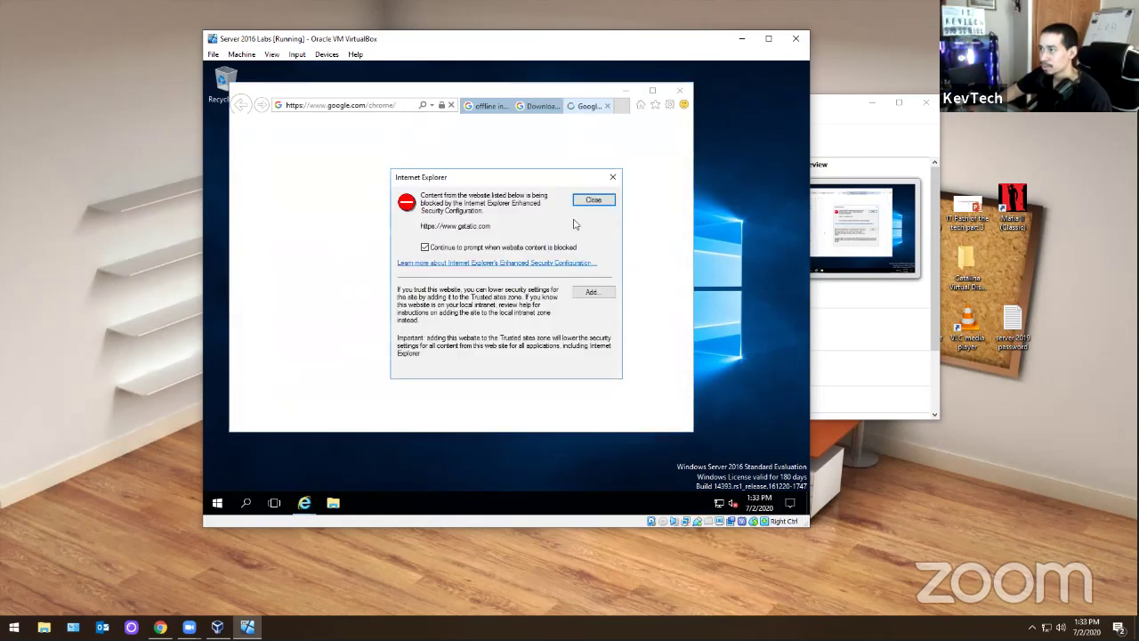
click(591, 291)
click(591, 267)
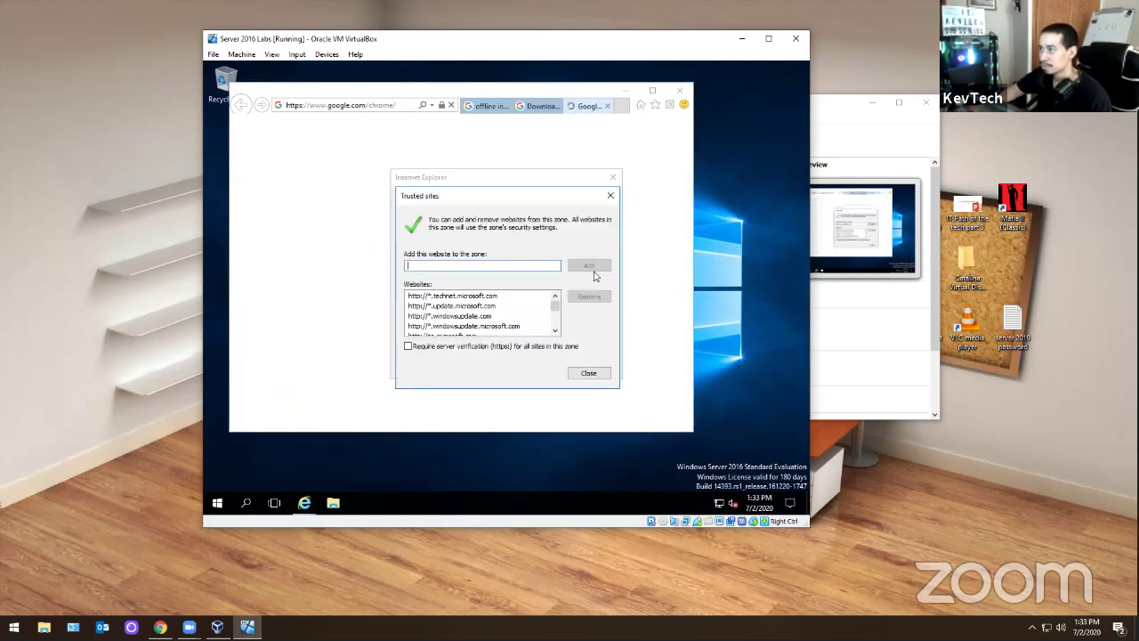
click(588, 372)
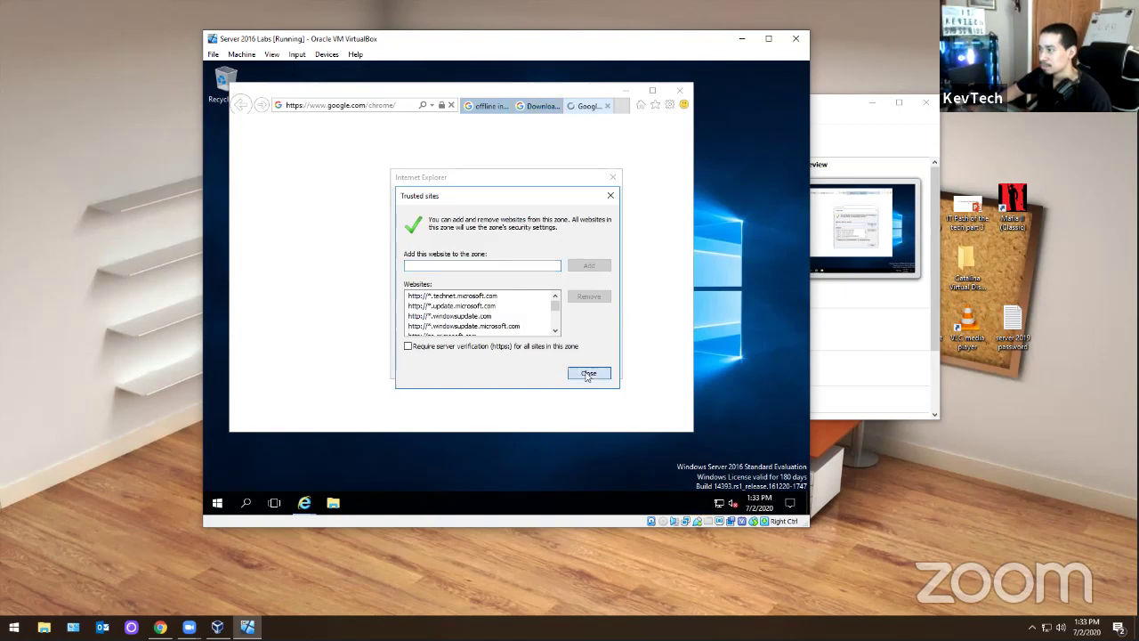
click(597, 201)
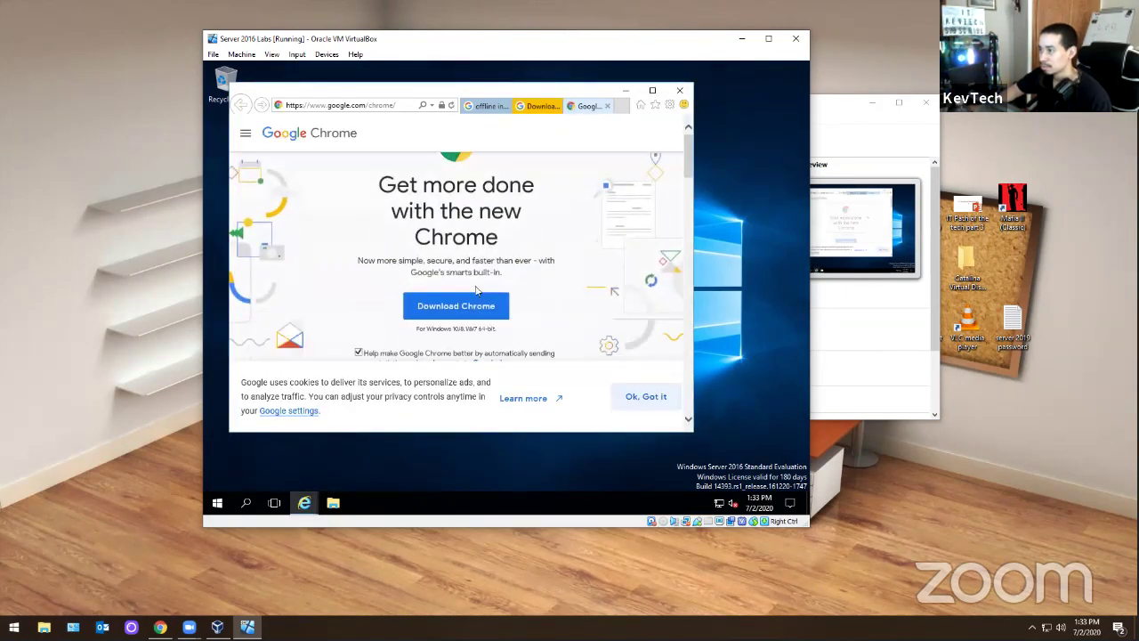
- Save ChromeSetup.exe from the Download Chrome page and run it to install Chrome
scroll(498, 249, down, 1)
click(467, 264)
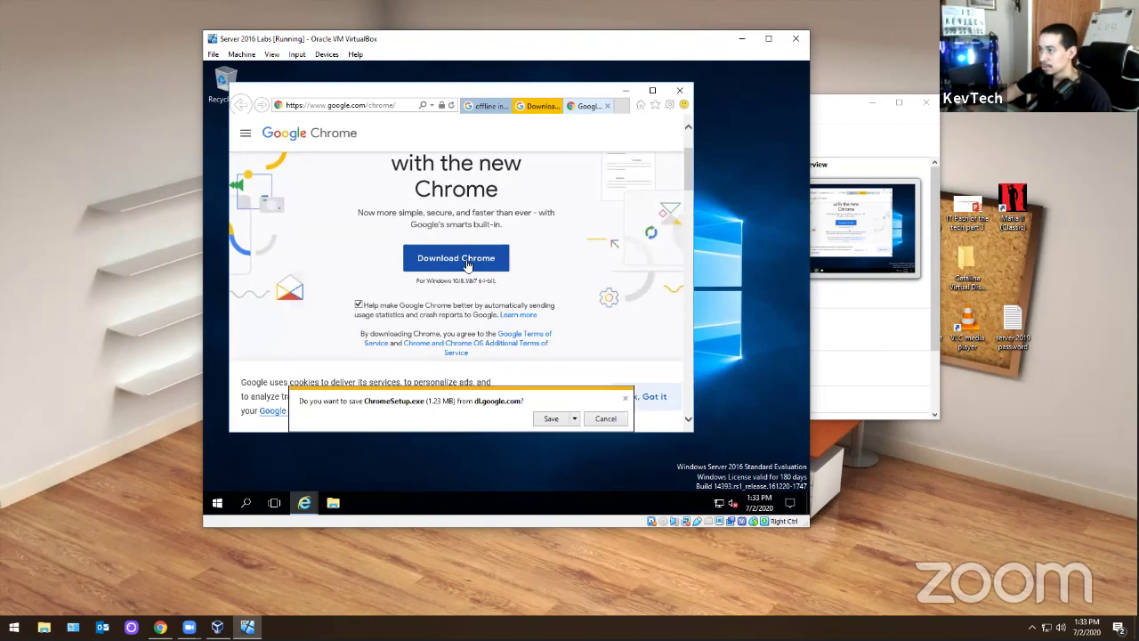
click(544, 418)
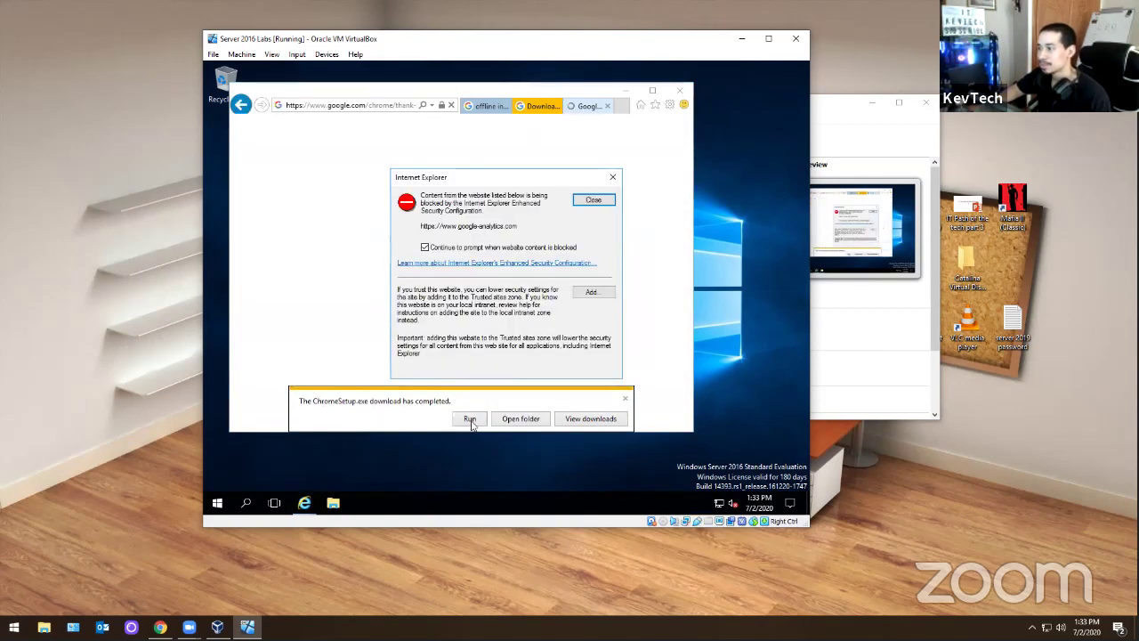
click(593, 199)
click(593, 199)
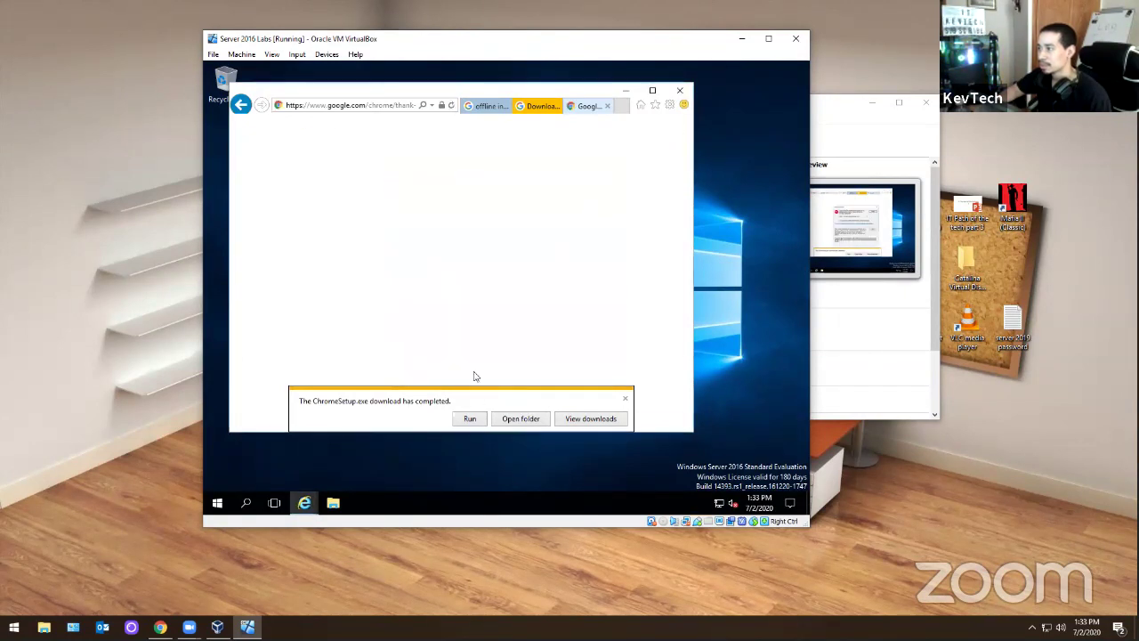
click(470, 418)
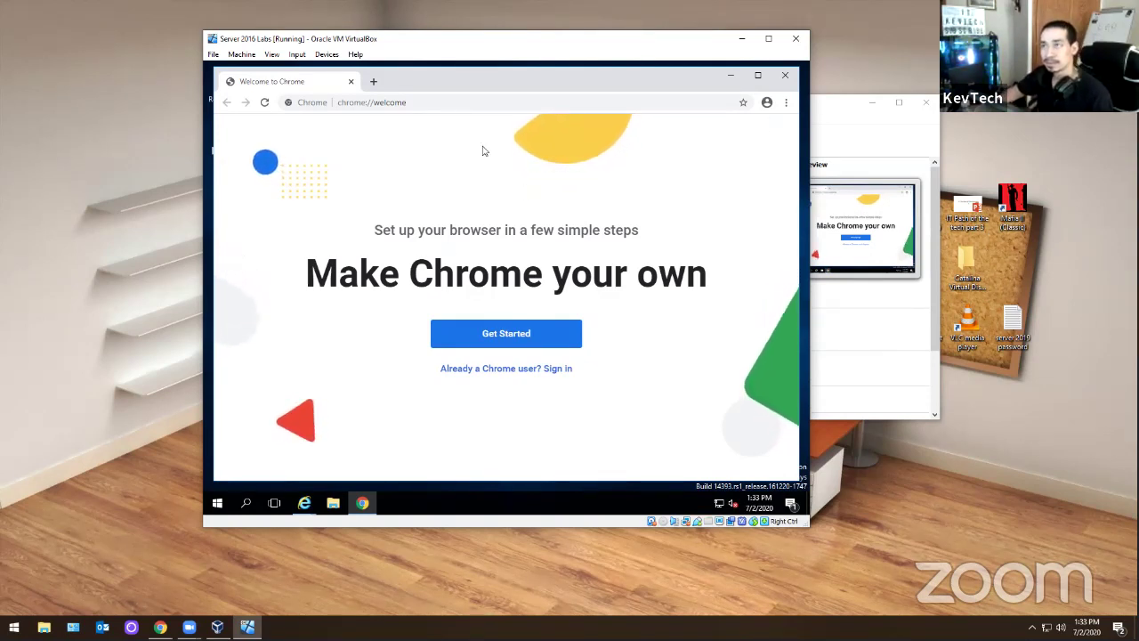
- Close Internet Explorer with all its tabs
click(730, 78)
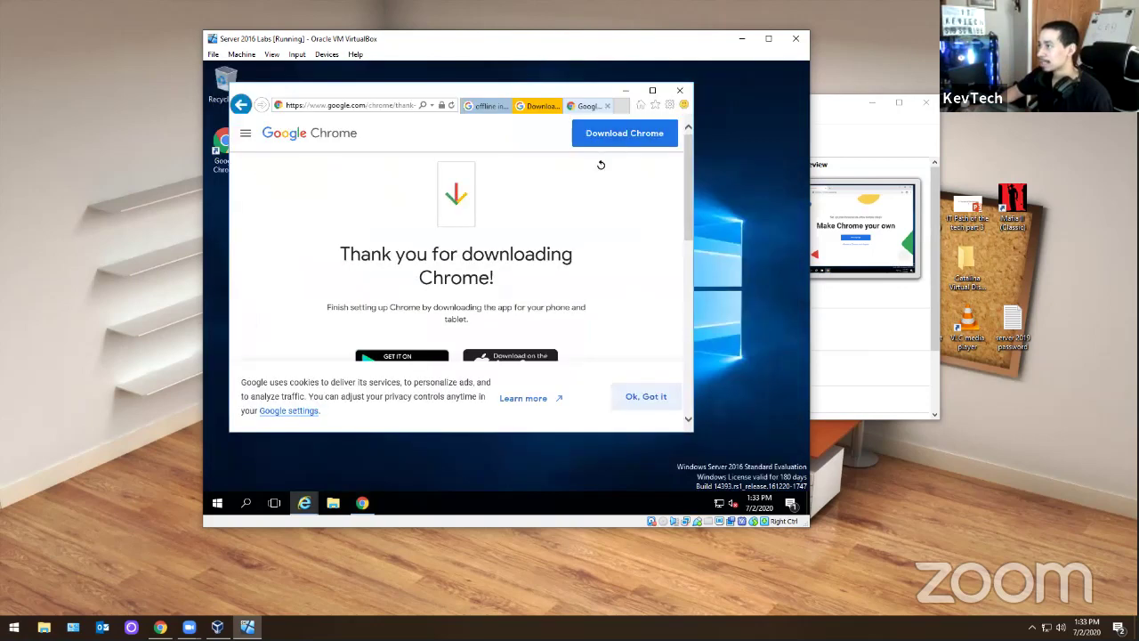
click(681, 90)
click(461, 269)
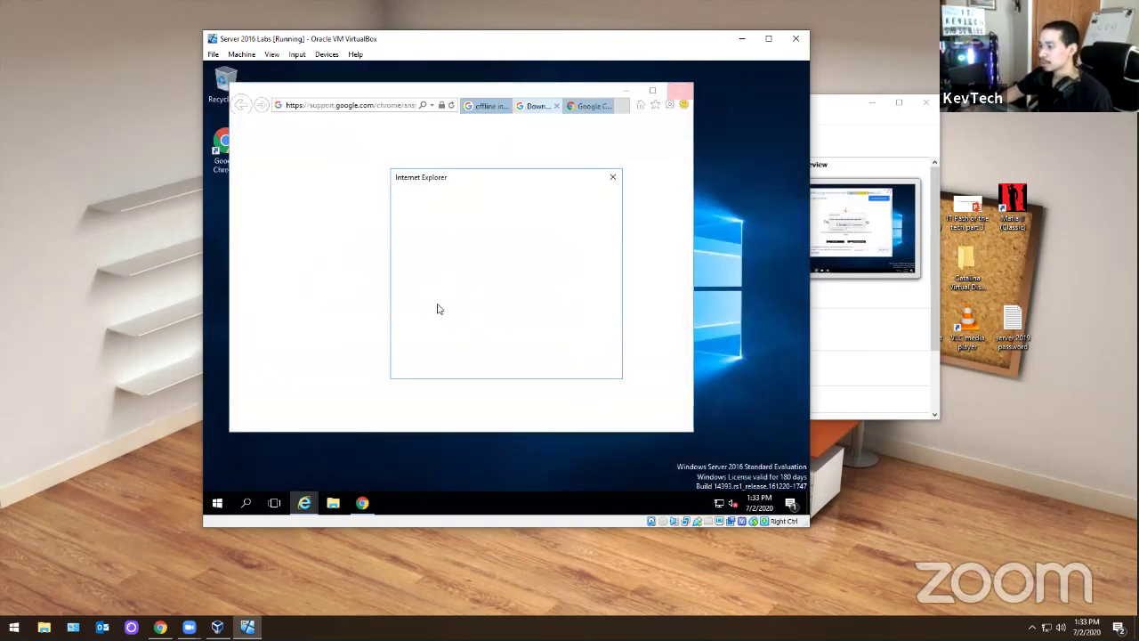
click(594, 199)
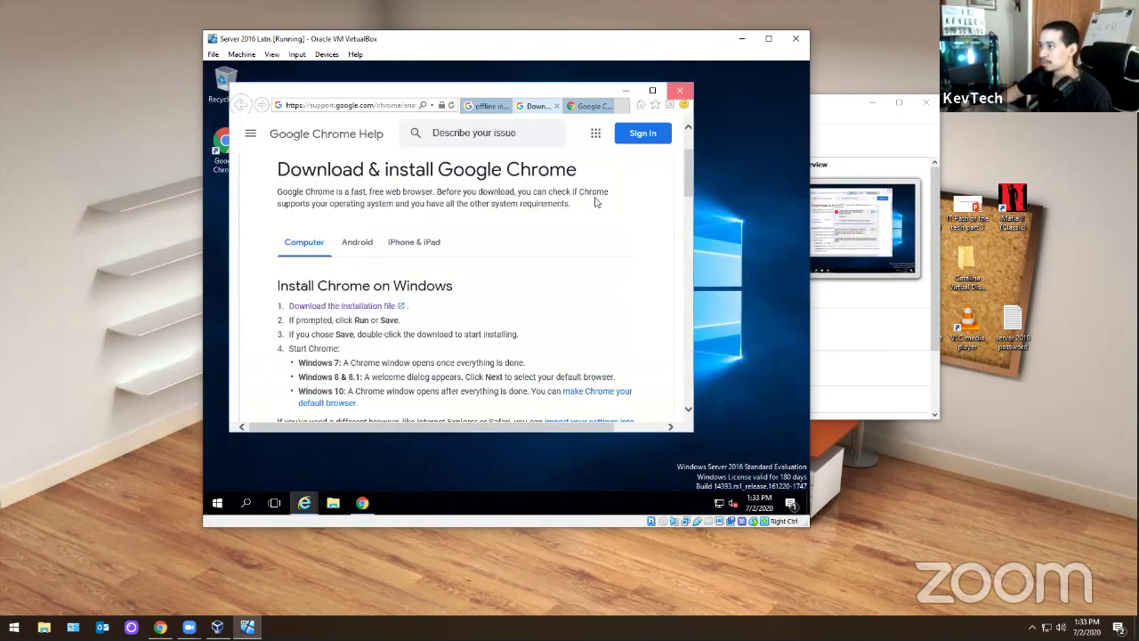
click(680, 90)
click(439, 268)
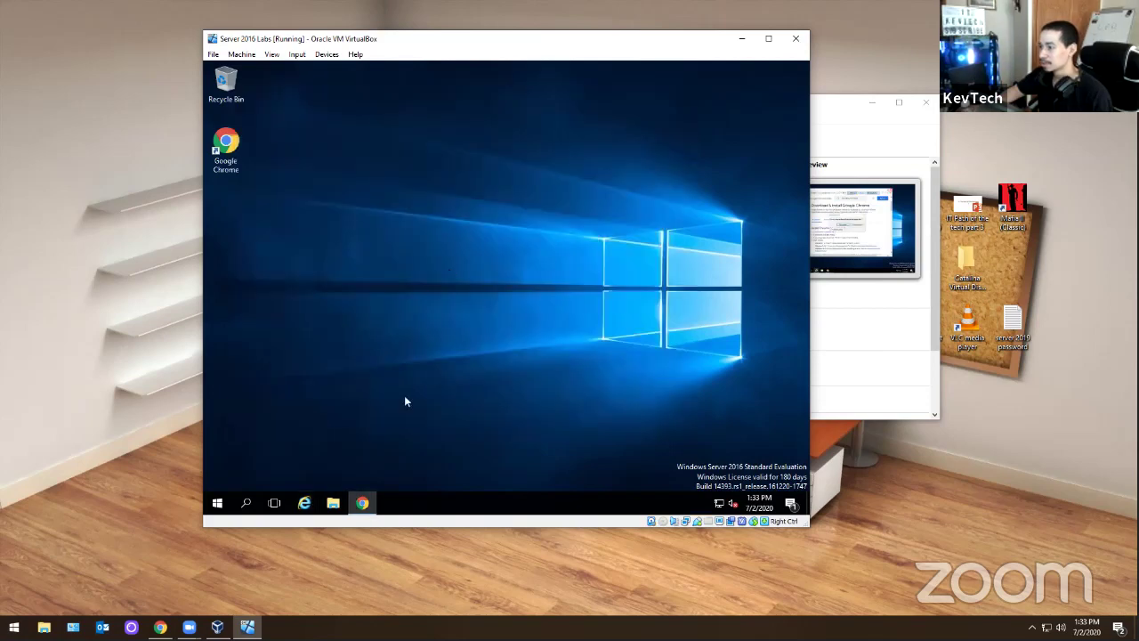
- Restore Chrome and load google.com
click(361, 504)
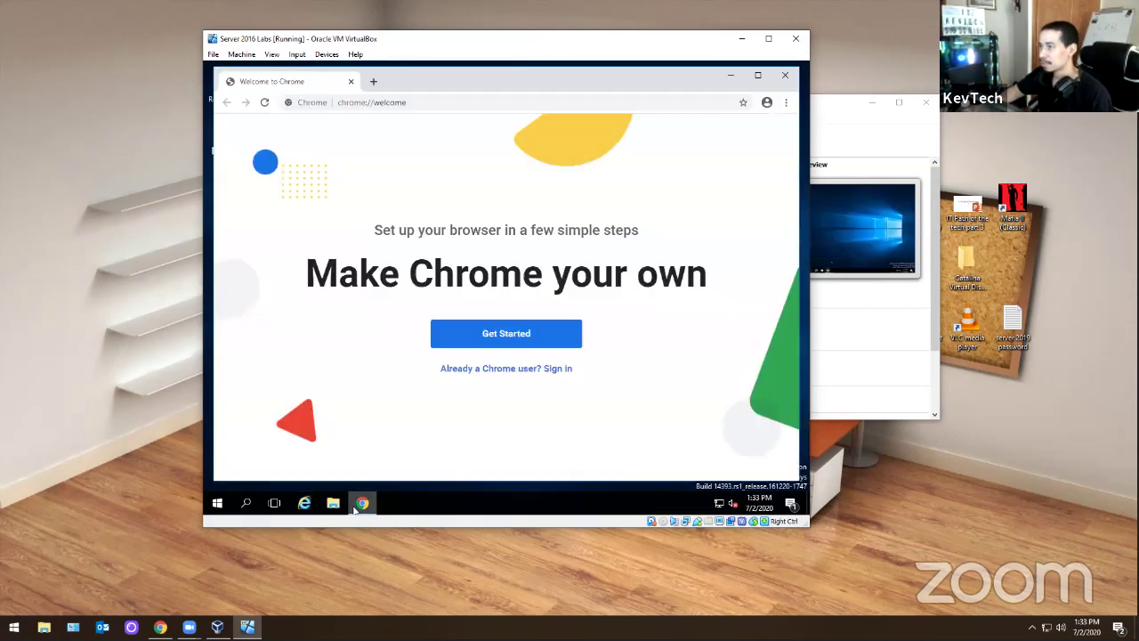
click(417, 102)
text(googl)
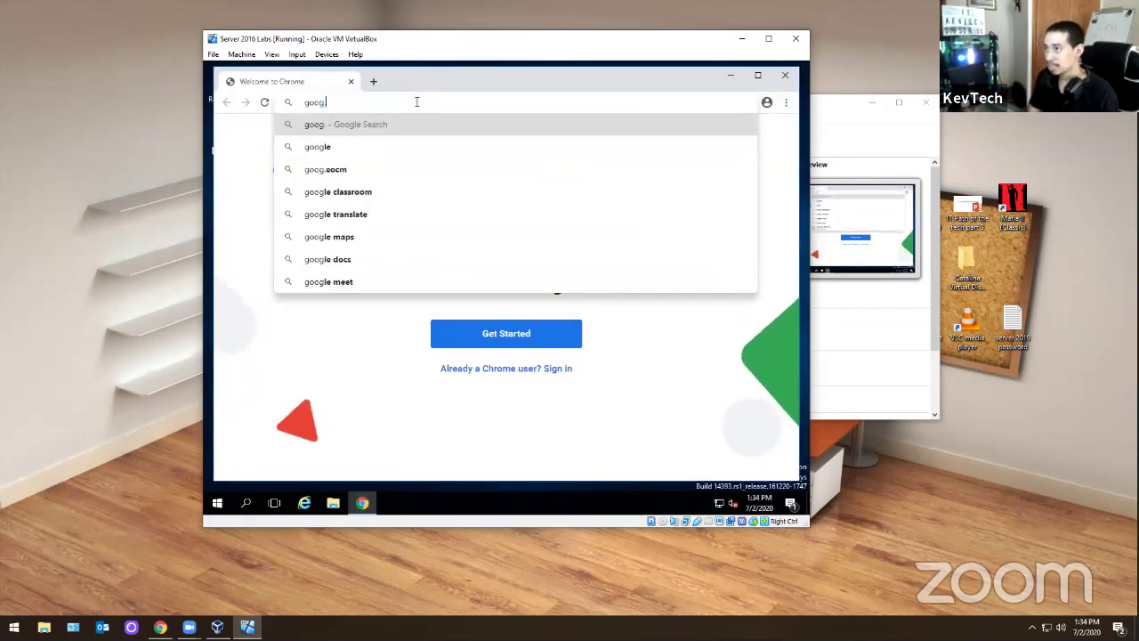
text(e.com)
key(Return)
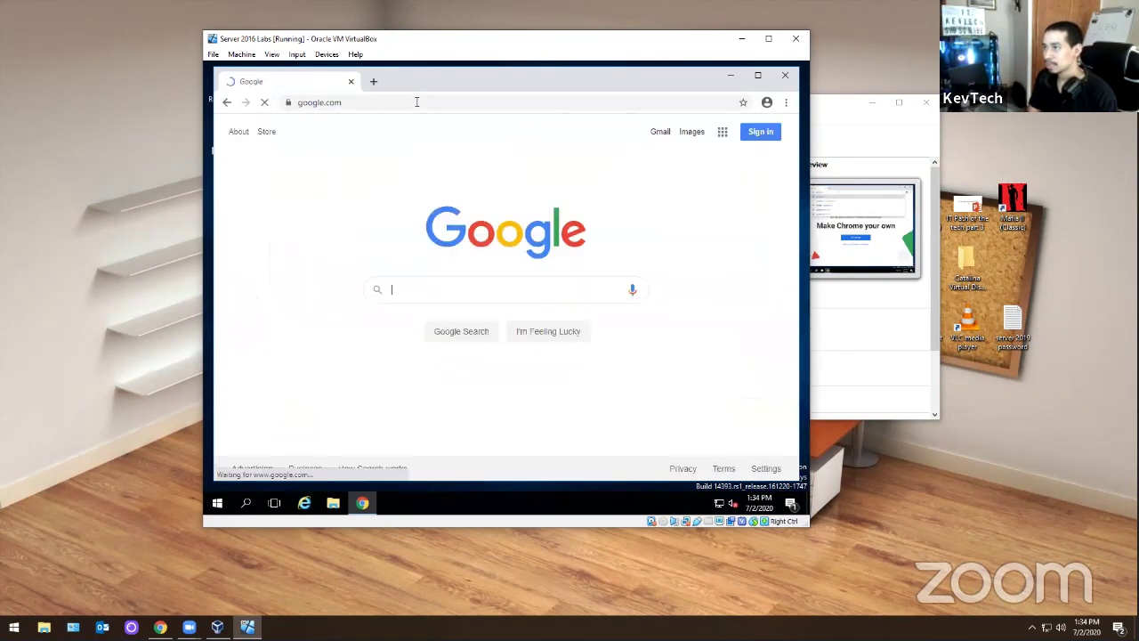
- Search Google for the API runtime download
text(apti runt)
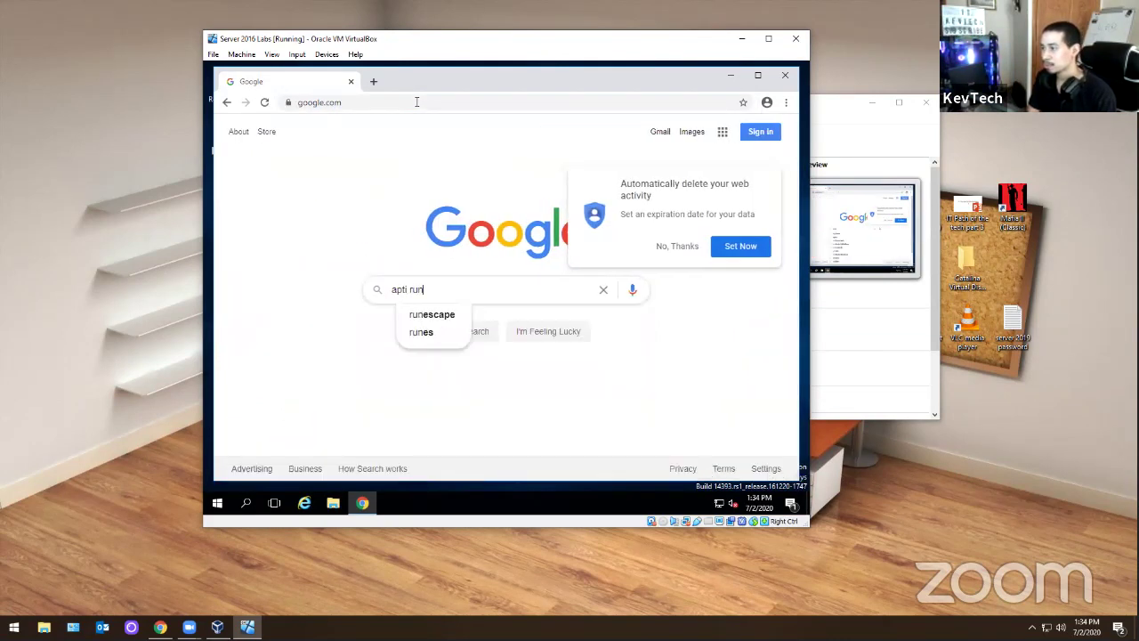
key(BackSpace)
key(BackSpace)
key(BackSpace)
key(BackSpace)
key(BackSpace)
key(BackSpace)
key(BackSpace)
key(BackSpace)
key(BackSpace)
key(BackSpace)
key(BackSpace)
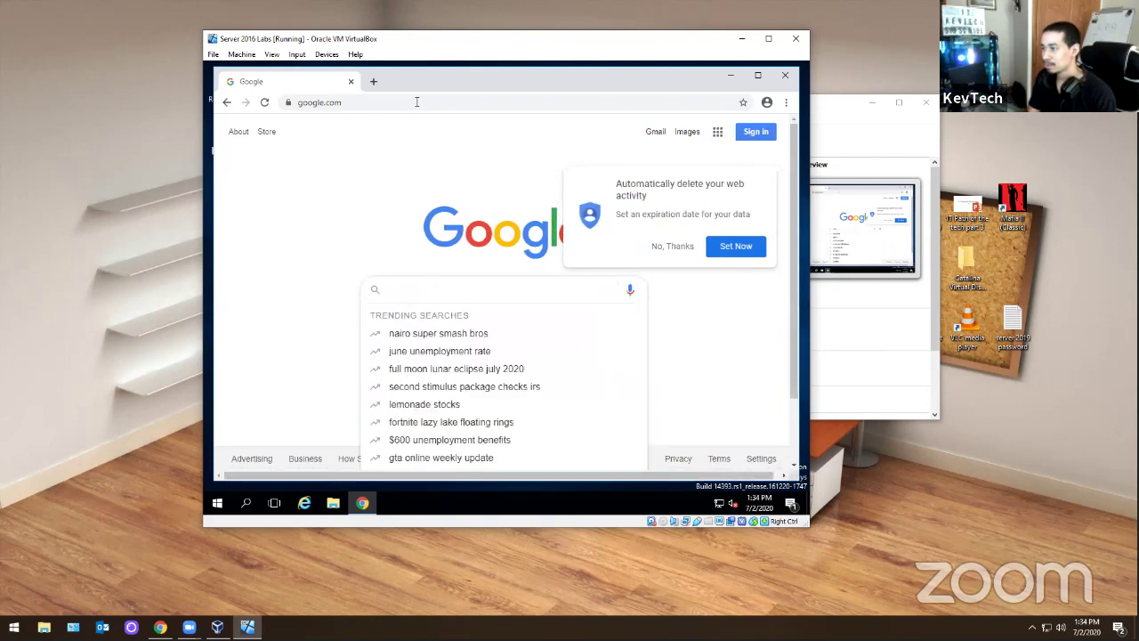
text(apt)
key(BackSpace)
text(i)
key(BackSpace)
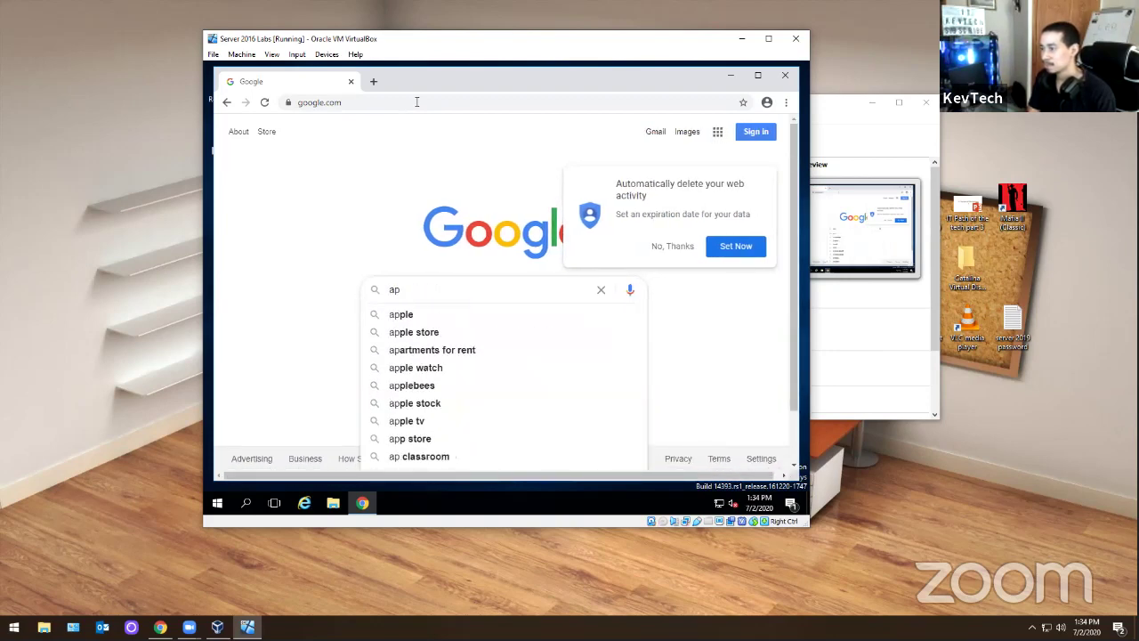
key(BackSpace)
key(BackSpace)
text(runtime )
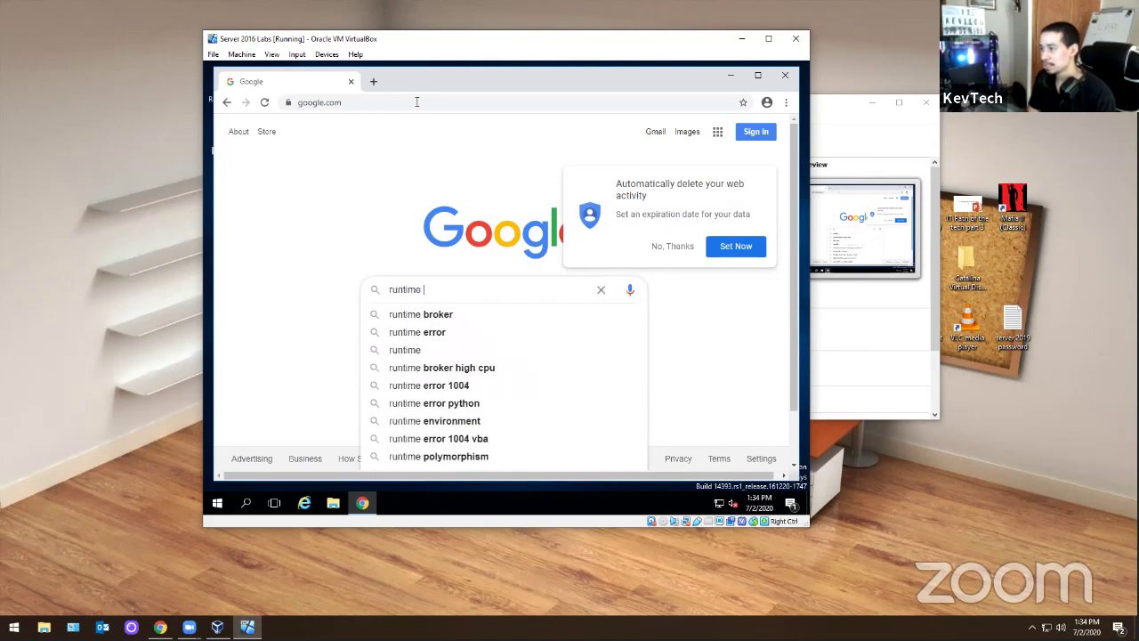
text(api down)
key(Down)
key(Return)
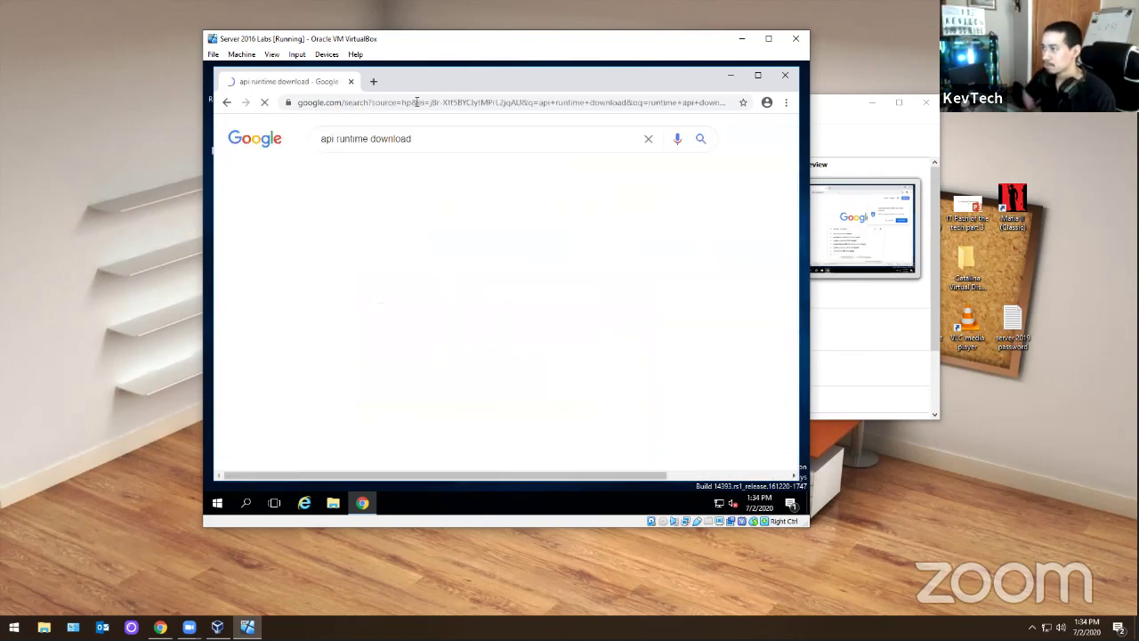
- Return from the results to the Google homepage search box
scroll(472, 190, down, 5)
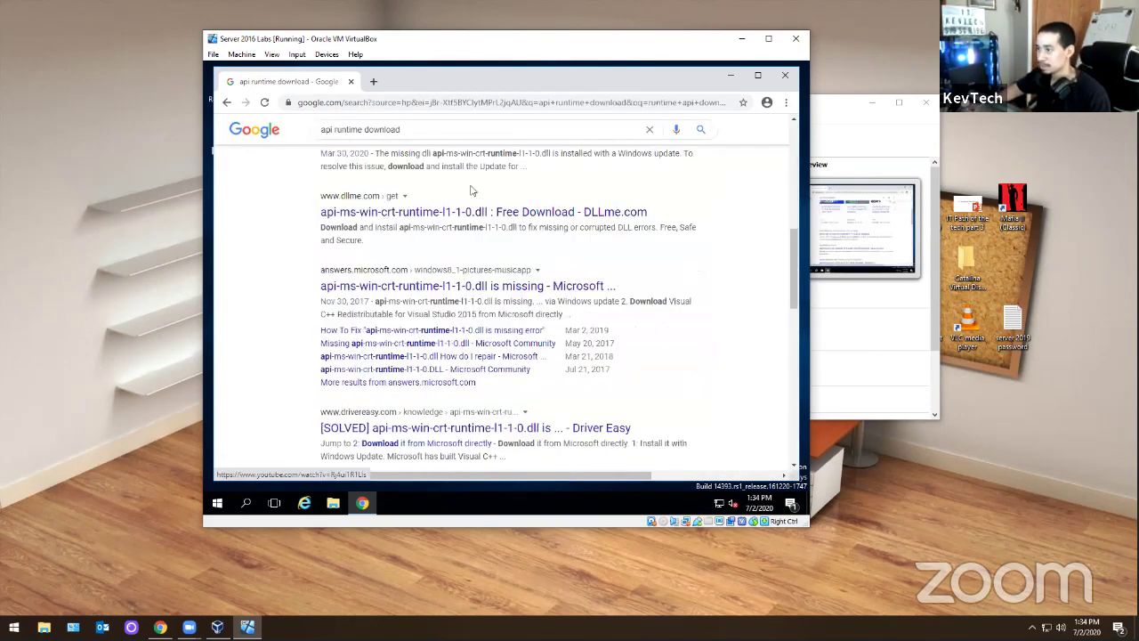
scroll(472, 190, up, 5)
click(226, 103)
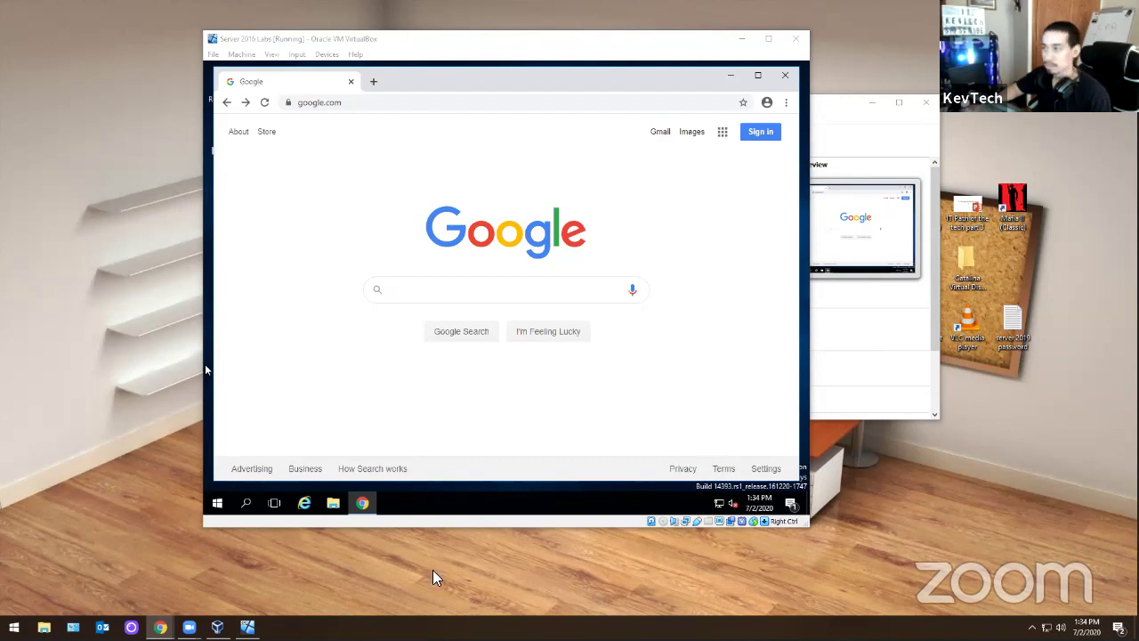
click(454, 286)
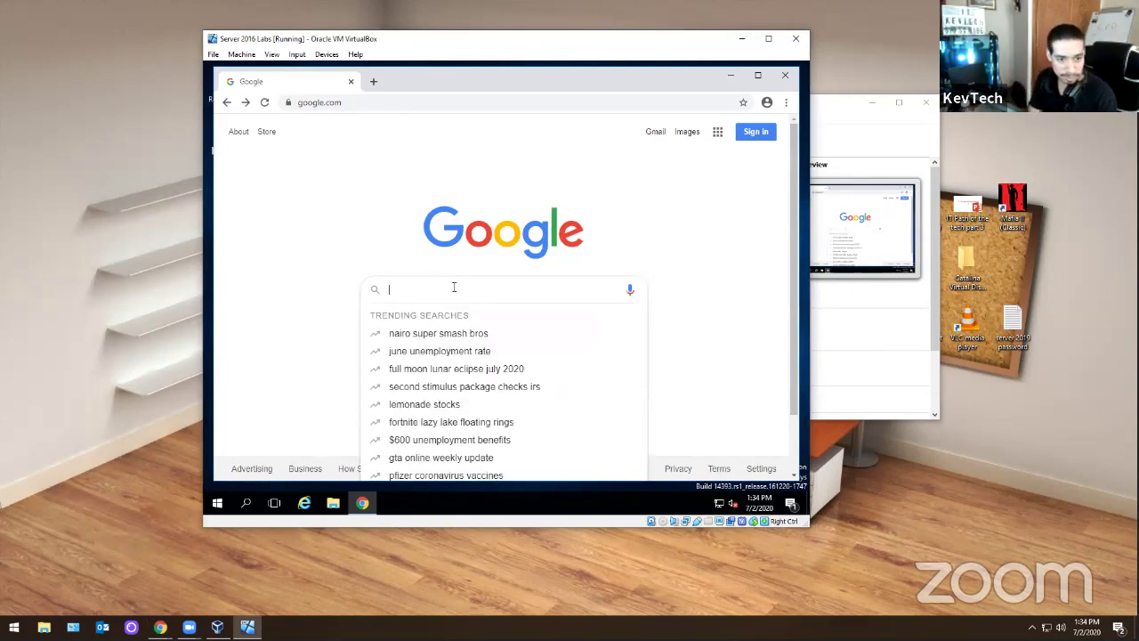
- Search Google for 'unified communications managed api 4.0'
text(u)
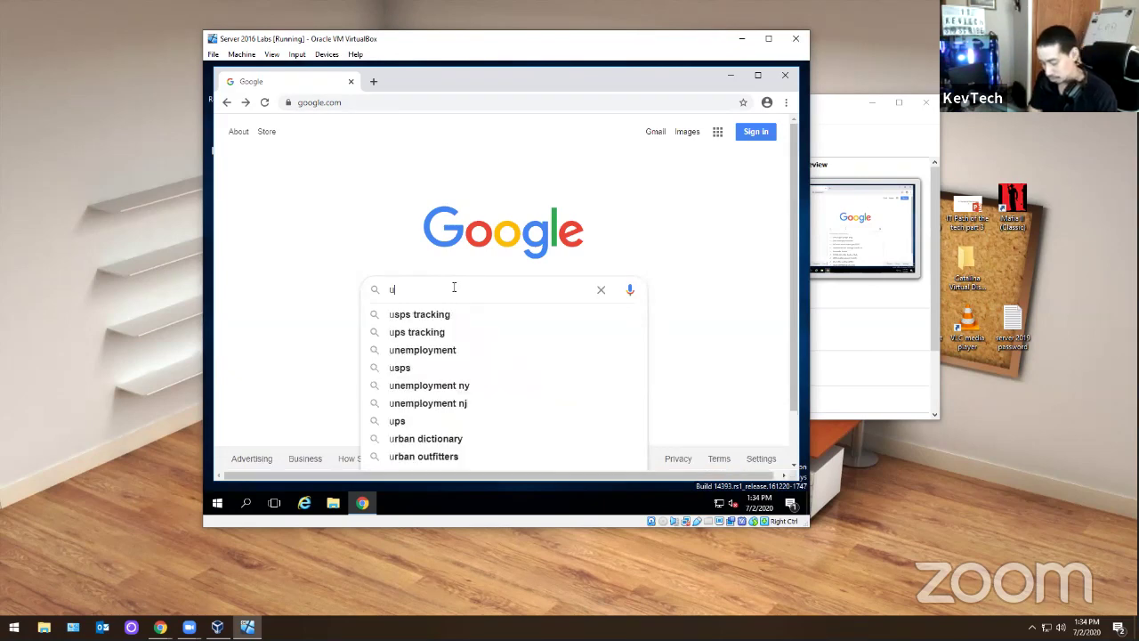
text(nfied managmen)
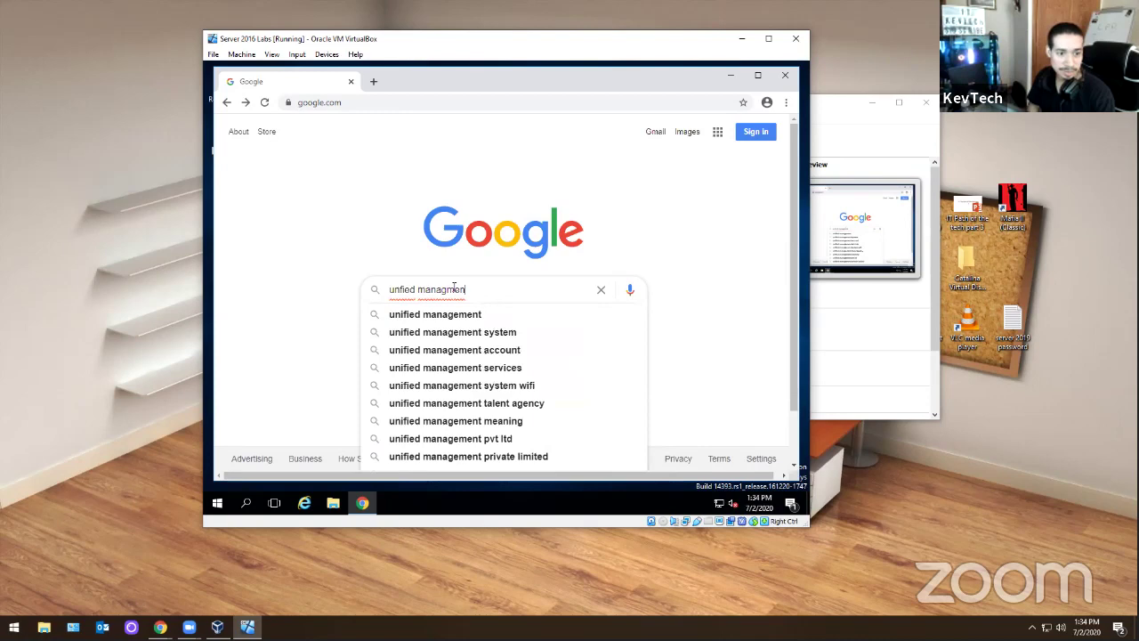
key(Down)
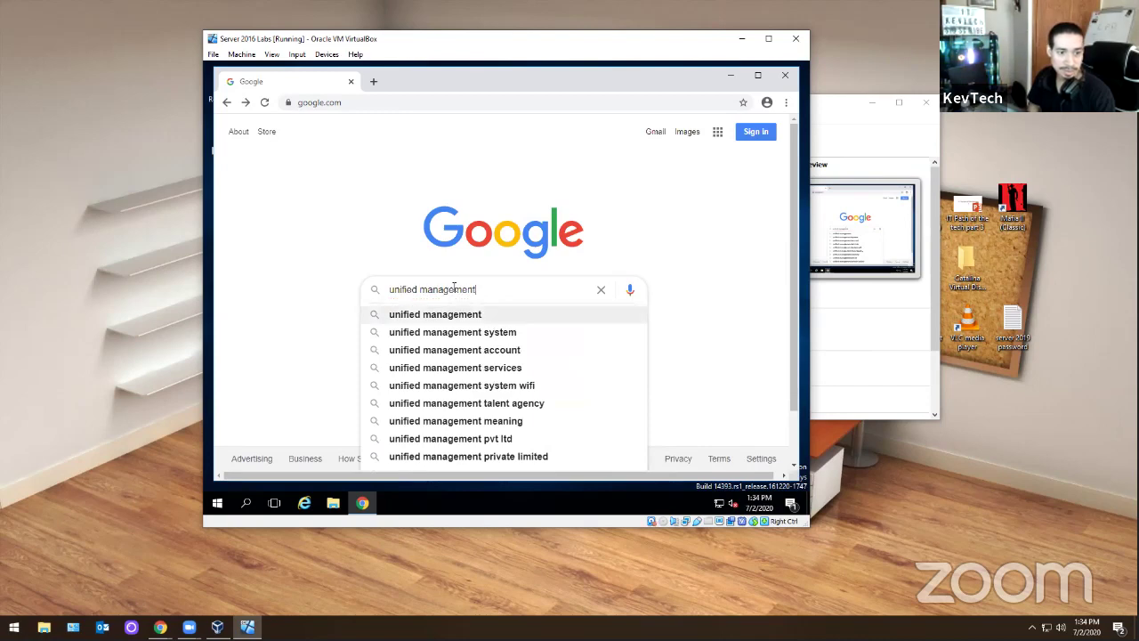
key(BackSpace)
key(BackSpace)
key(BackSpace)
key(BackSpace)
key(BackSpace)
key(BackSpace)
key(BackSpace)
key(BackSpace)
key(BackSpace)
key(BackSpace)
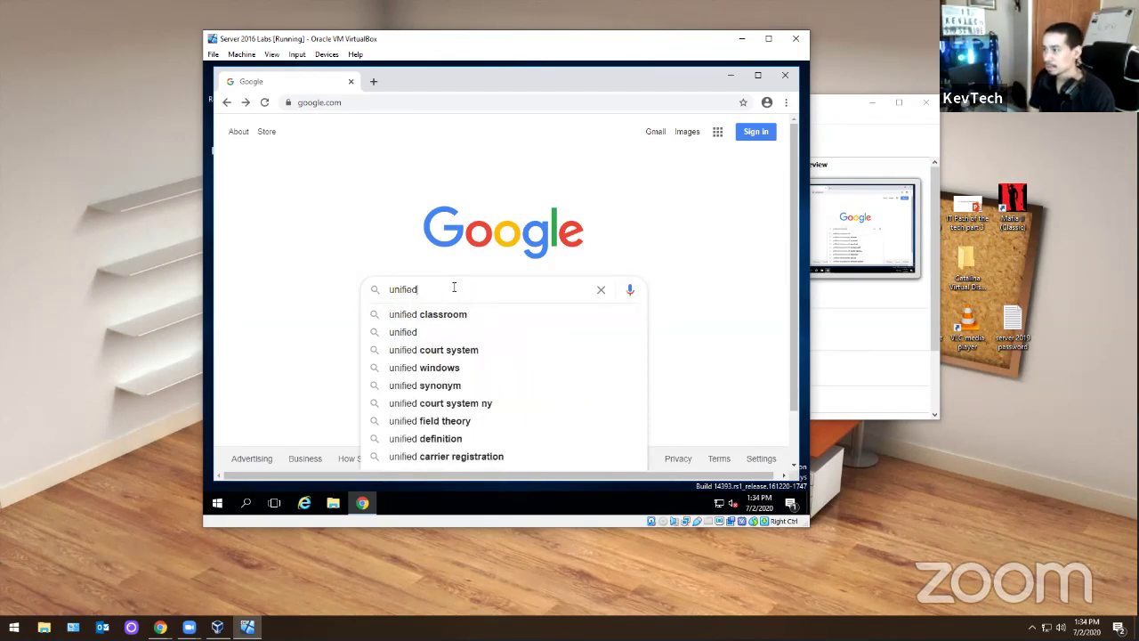
text(communication)
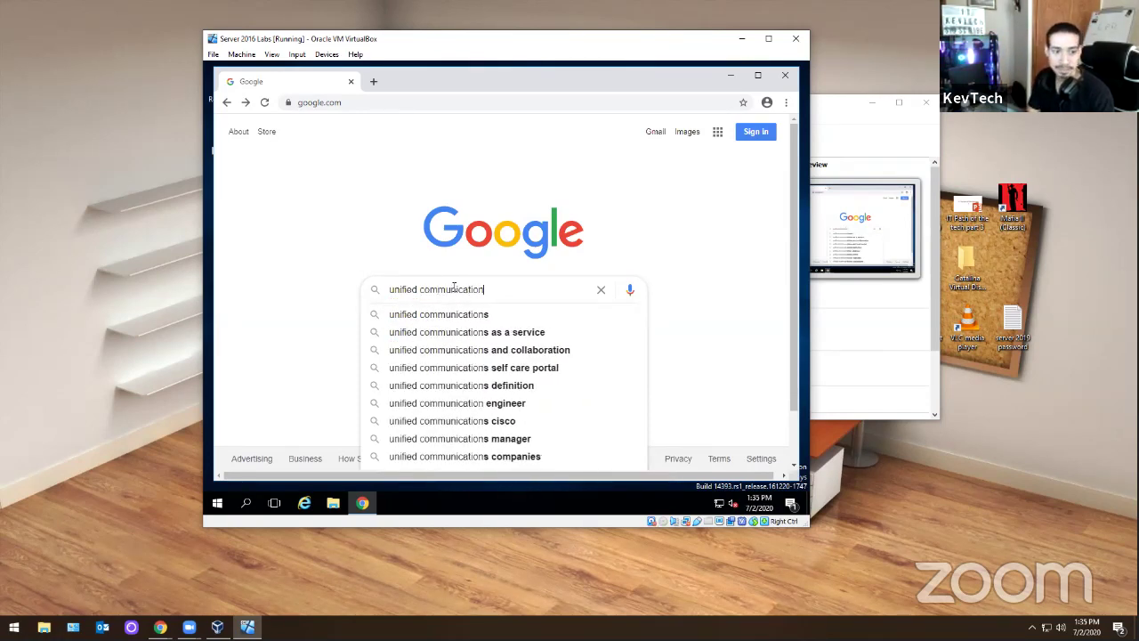
text(s managed api 4.0)
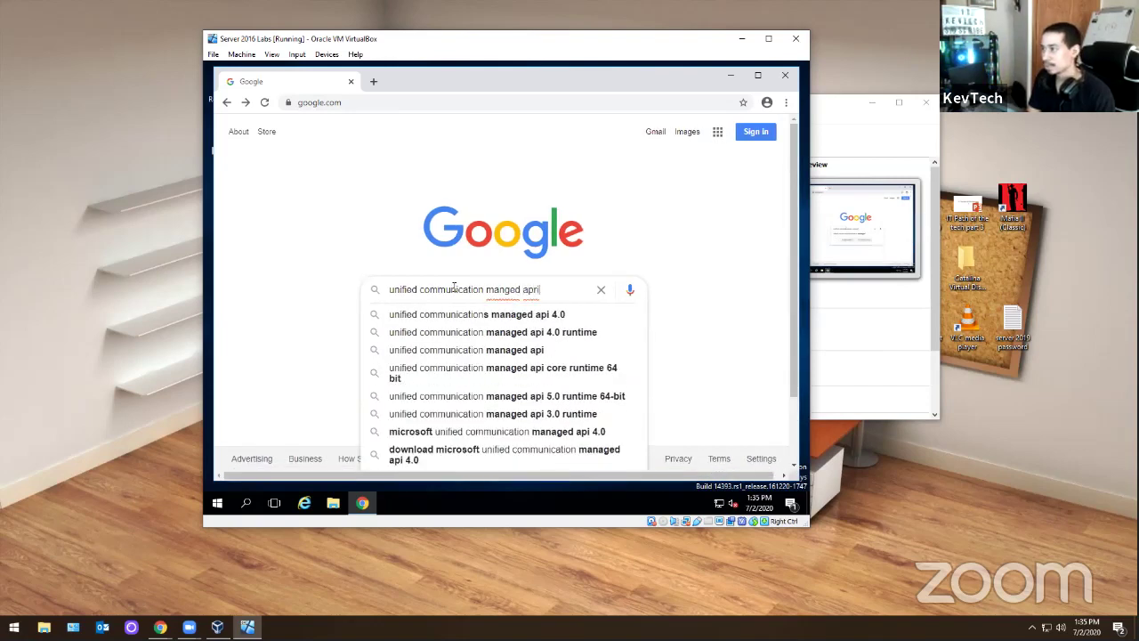
key(Down)
key(Return)
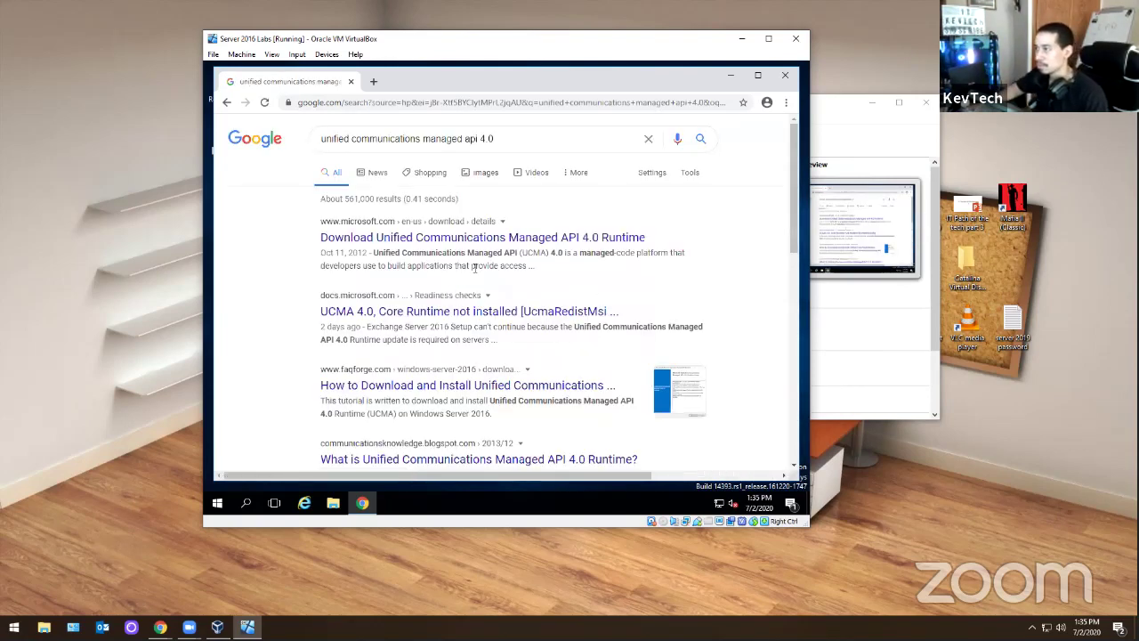
- Open the Microsoft Download Center page and download UcmaRuntimeSetup.exe
click(489, 238)
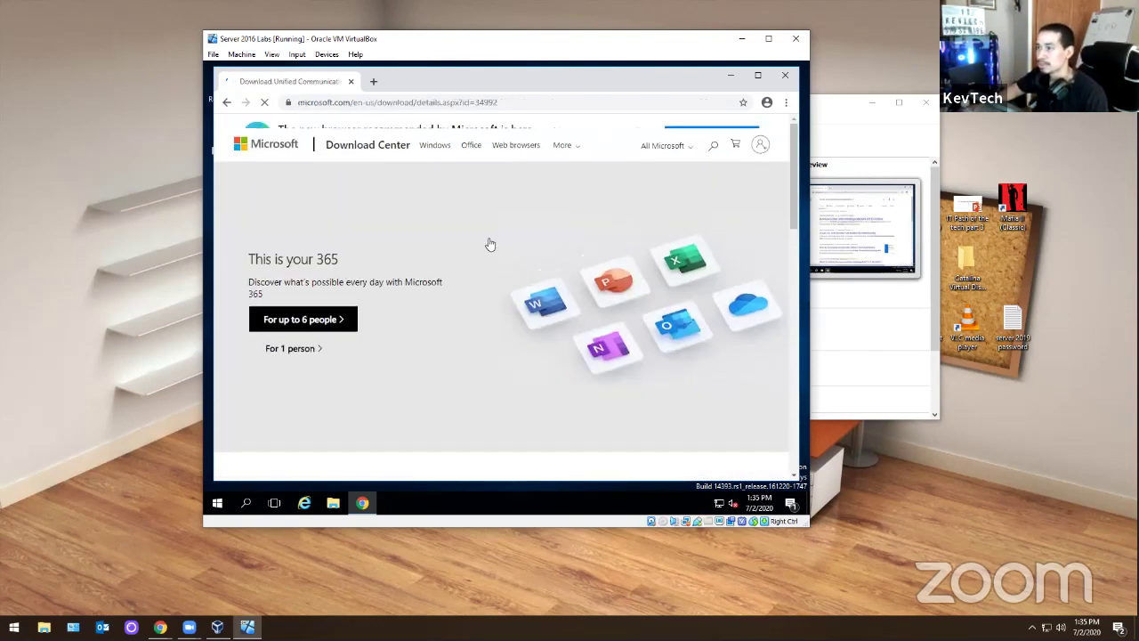
scroll(403, 311, down, 3)
click(541, 463)
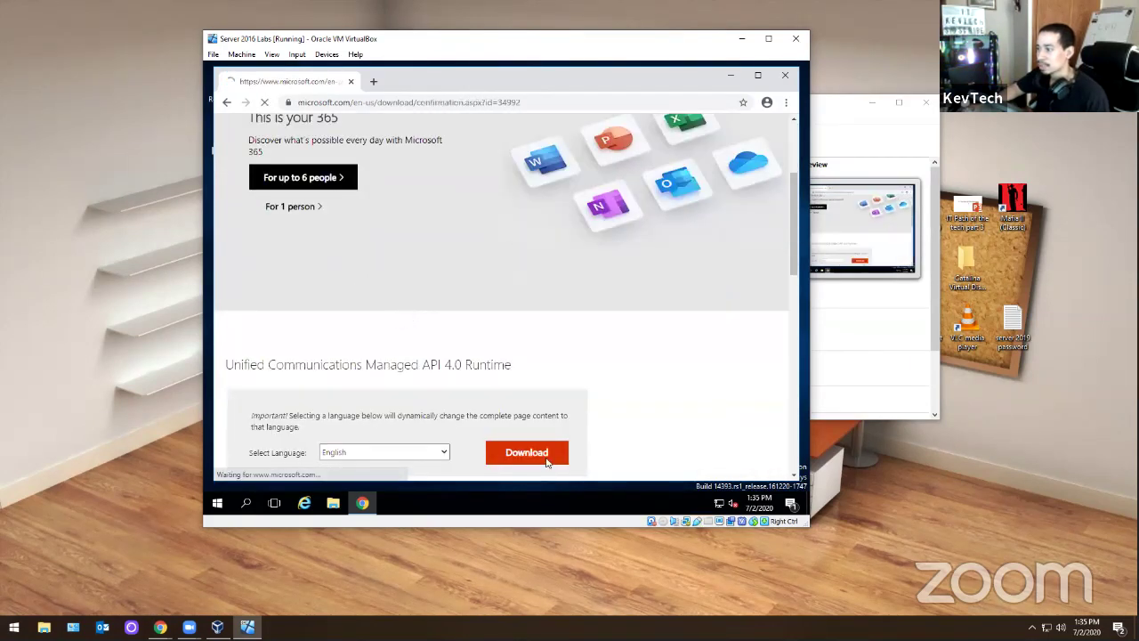
scroll(461, 347, down, 2)
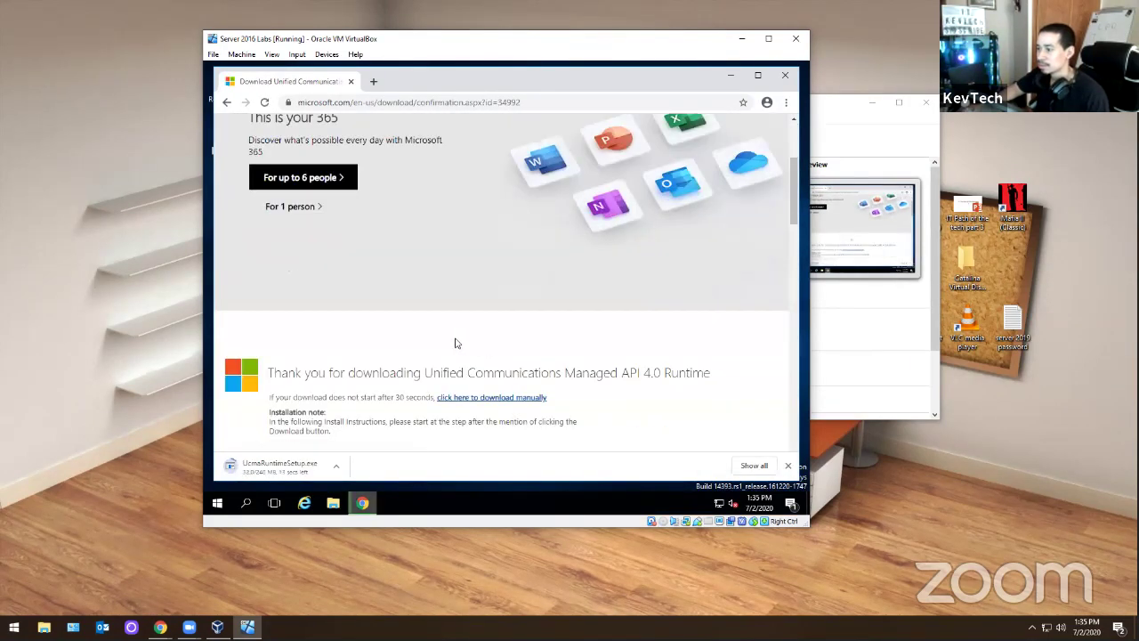
scroll(454, 344, up, 3)
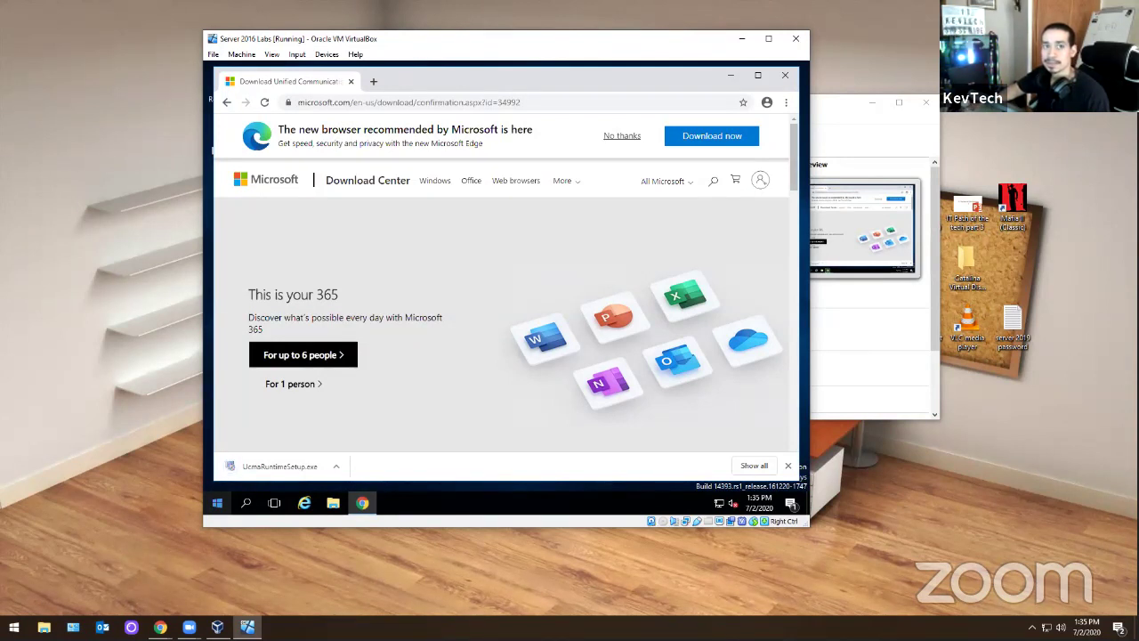
- Run UcmaRuntimeSetup.exe, accept the license, and install the UCMA 4.0 Runtime to completion
click(266, 470)
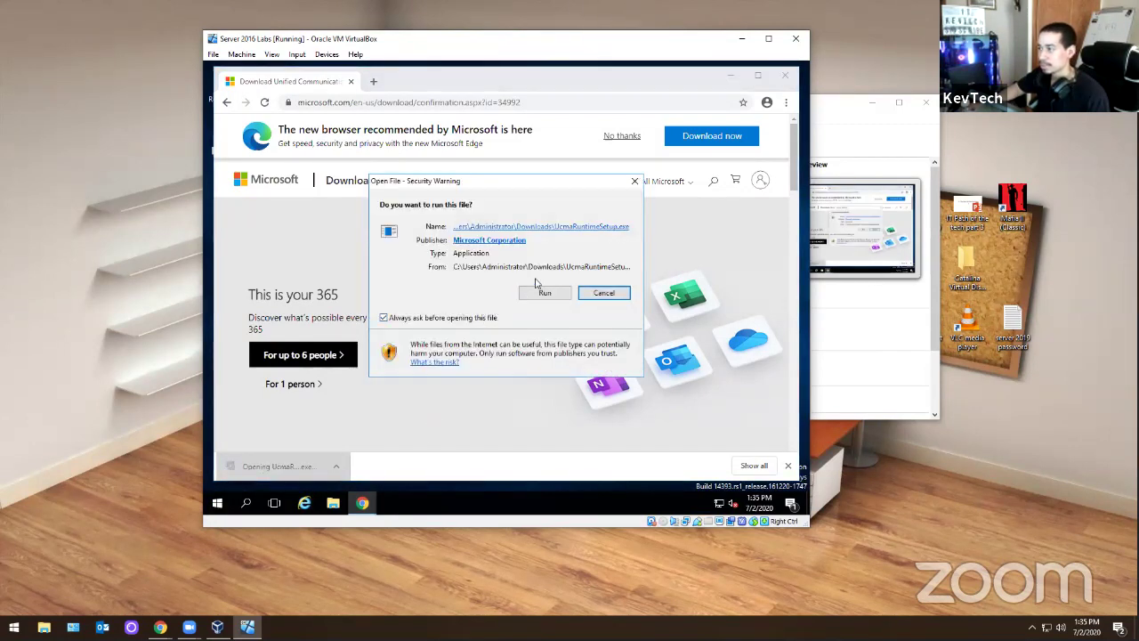
click(538, 291)
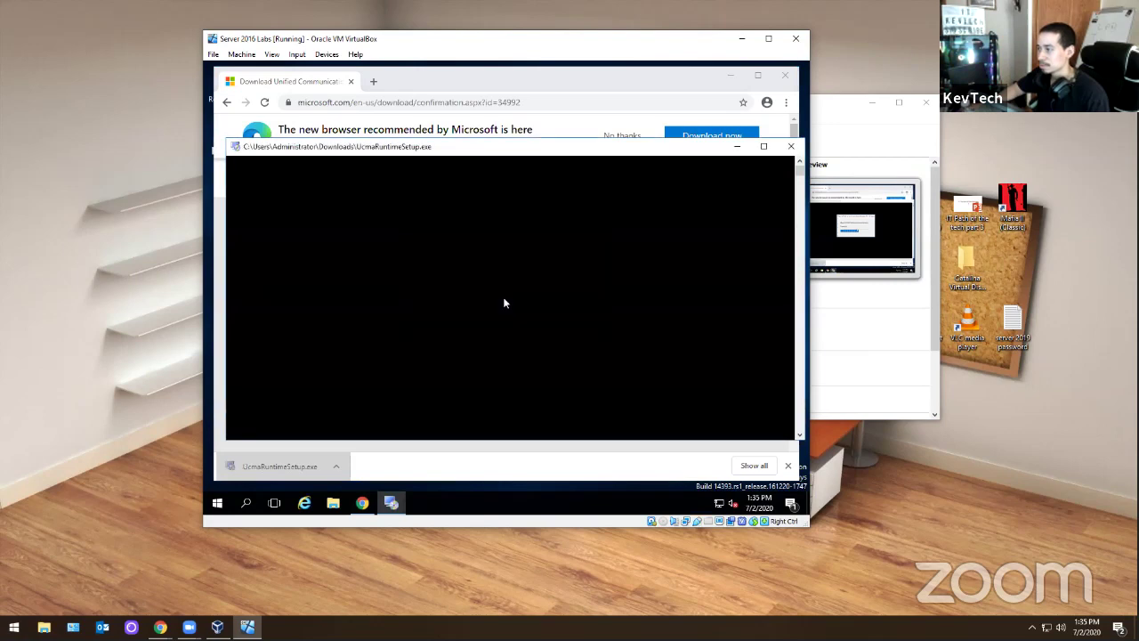
click(574, 411)
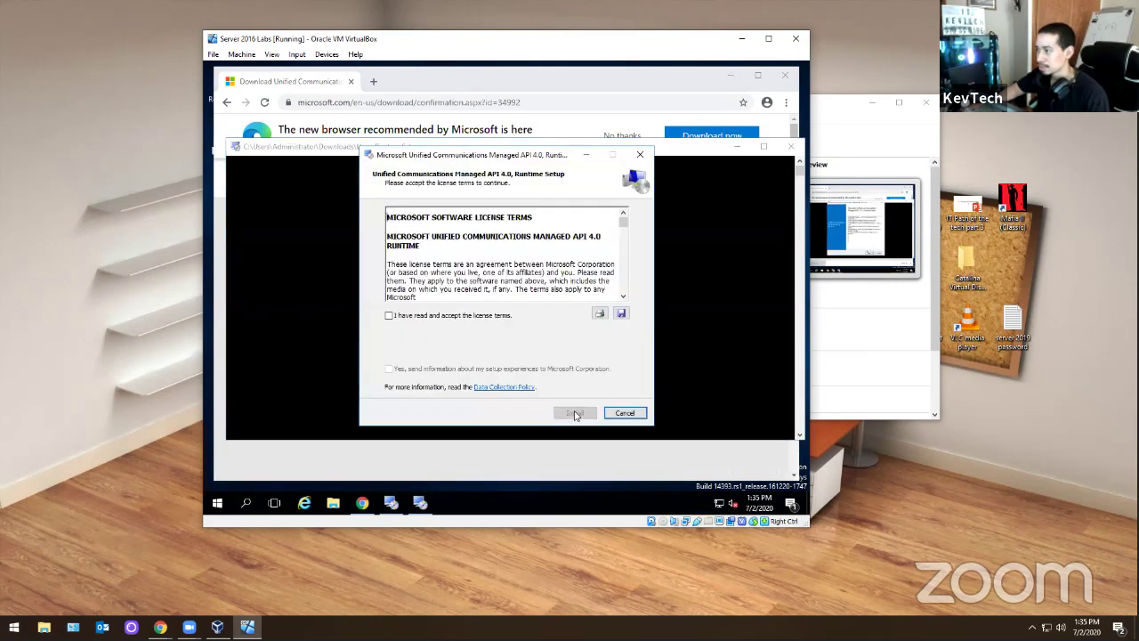
click(451, 315)
click(574, 412)
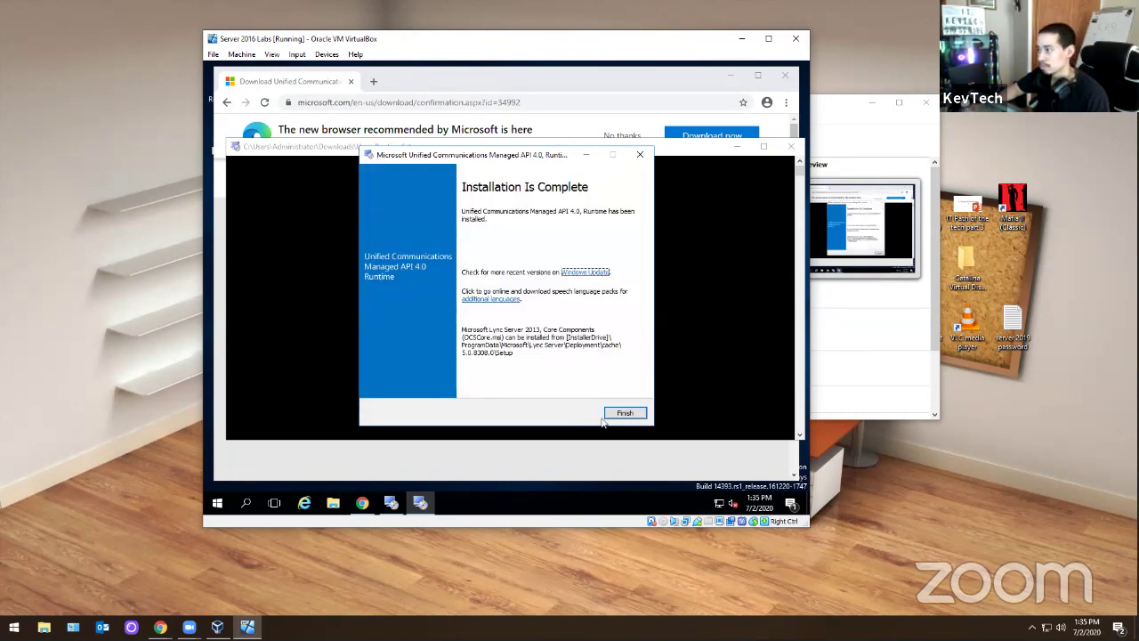
click(615, 412)
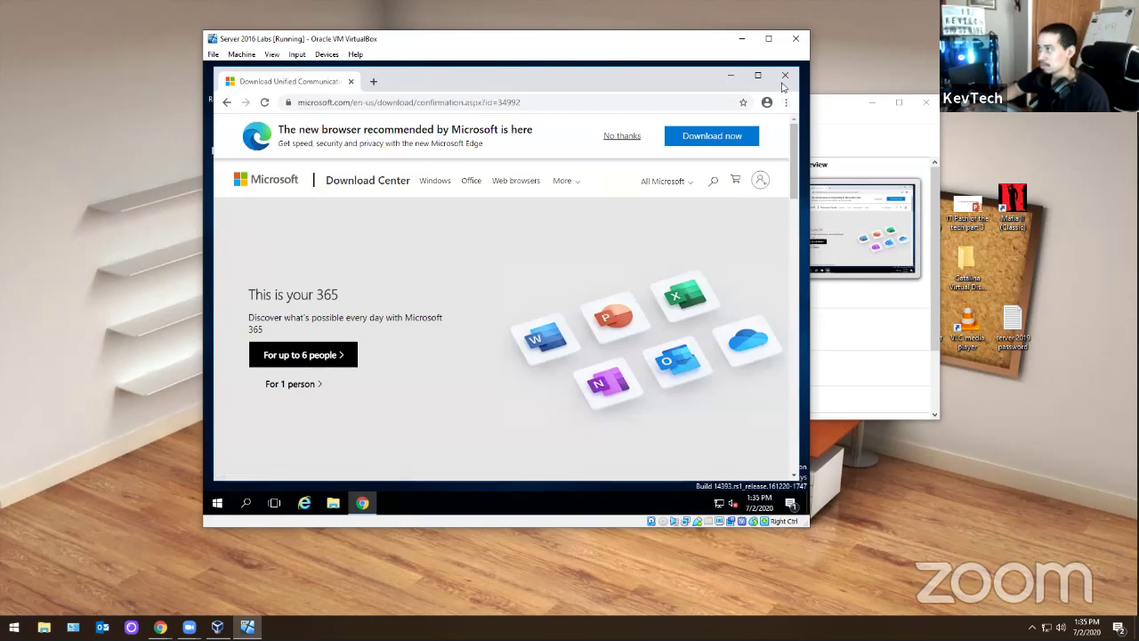
- Go to google.com and search for 'microsoft visual c++ 2013 redistributable'
click(426, 102)
text(google.com)
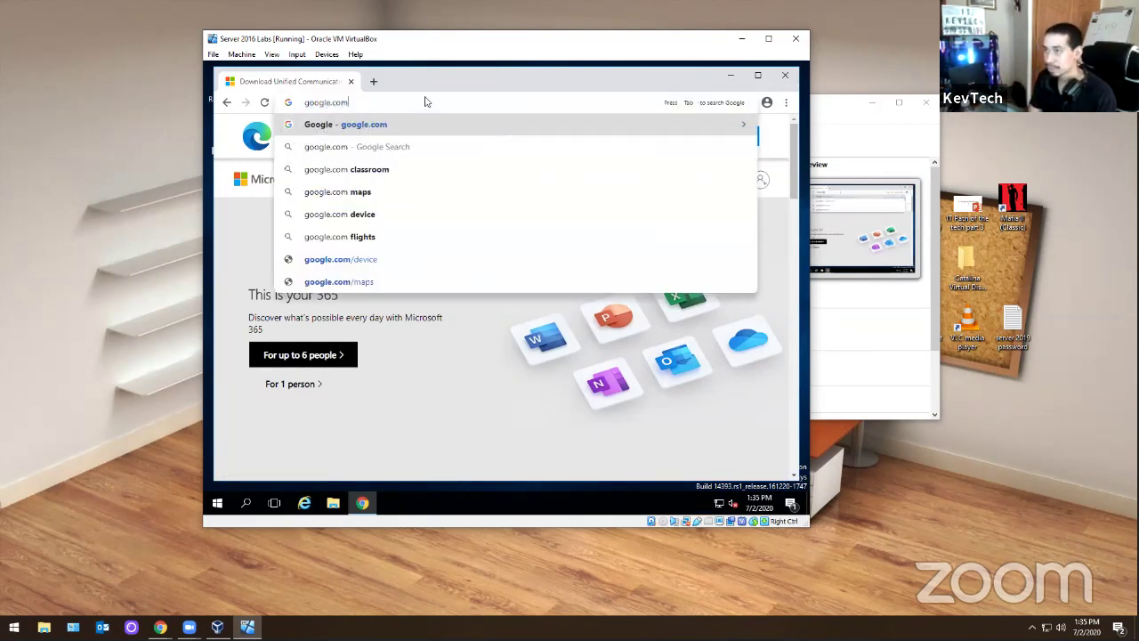
key(Return)
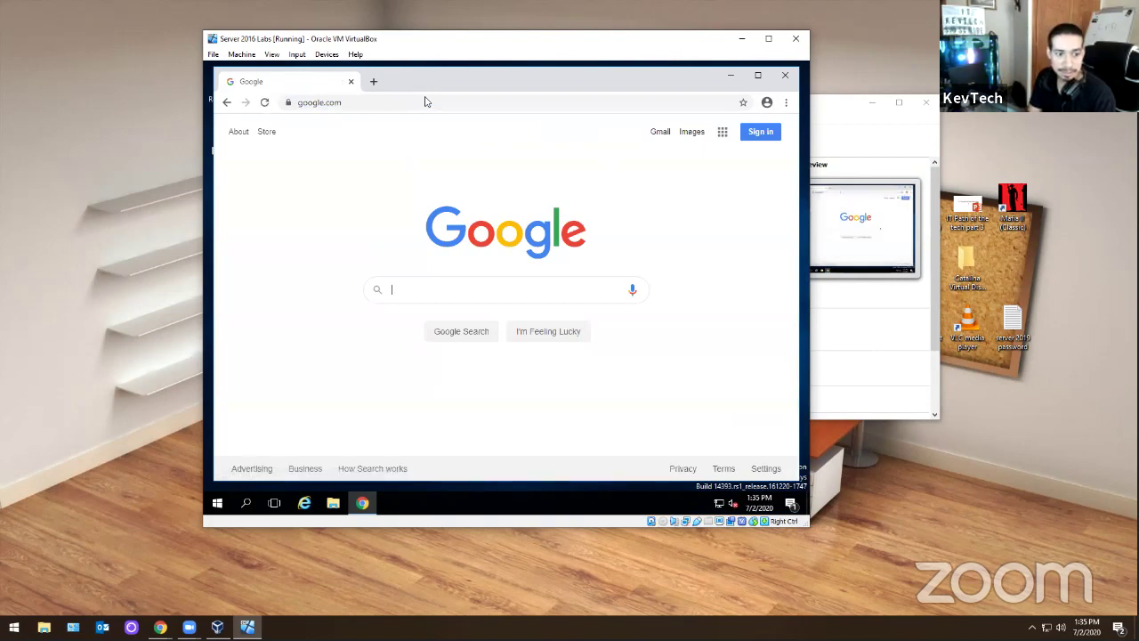
text(microsofr vistual)
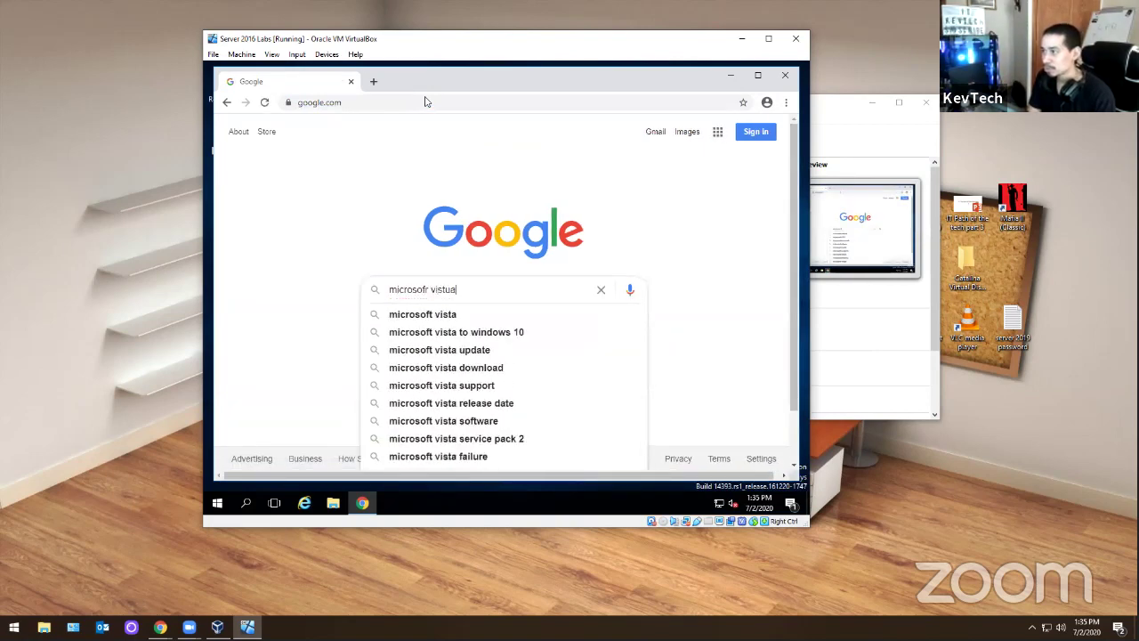
key(BackSpace)
key(BackSpace)
key(BackSpace)
key(BackSpace)
key(BackSpace)
key(BackSpace)
key(BackSpace)
key(BackSpace)
text(t visual c++ 2014)
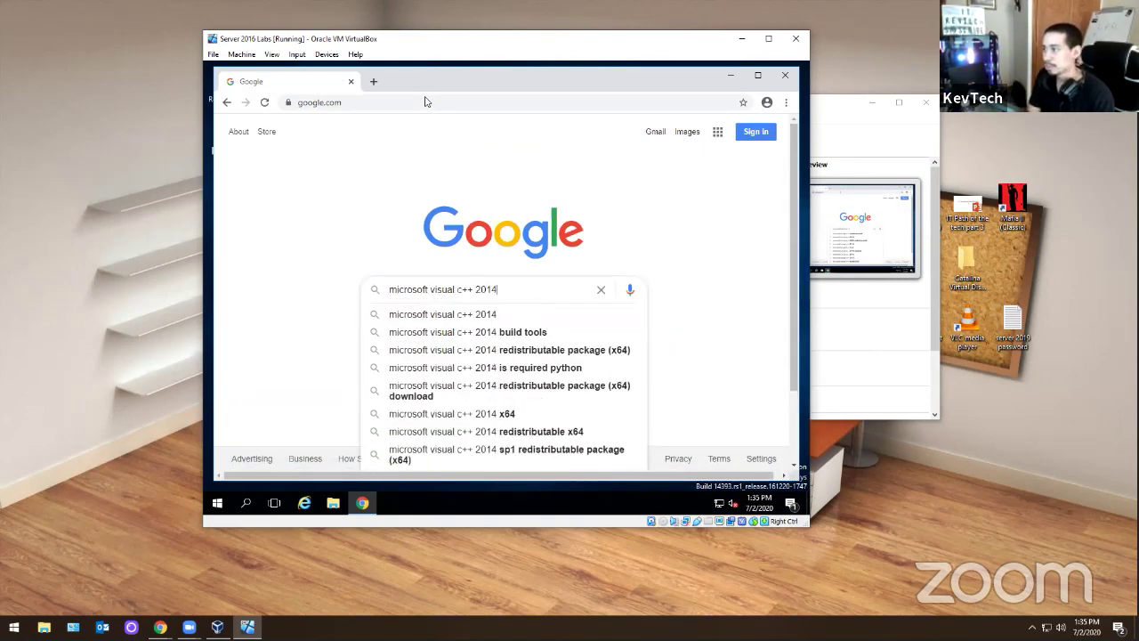
key(BackSpace)
text(3 redistributable)
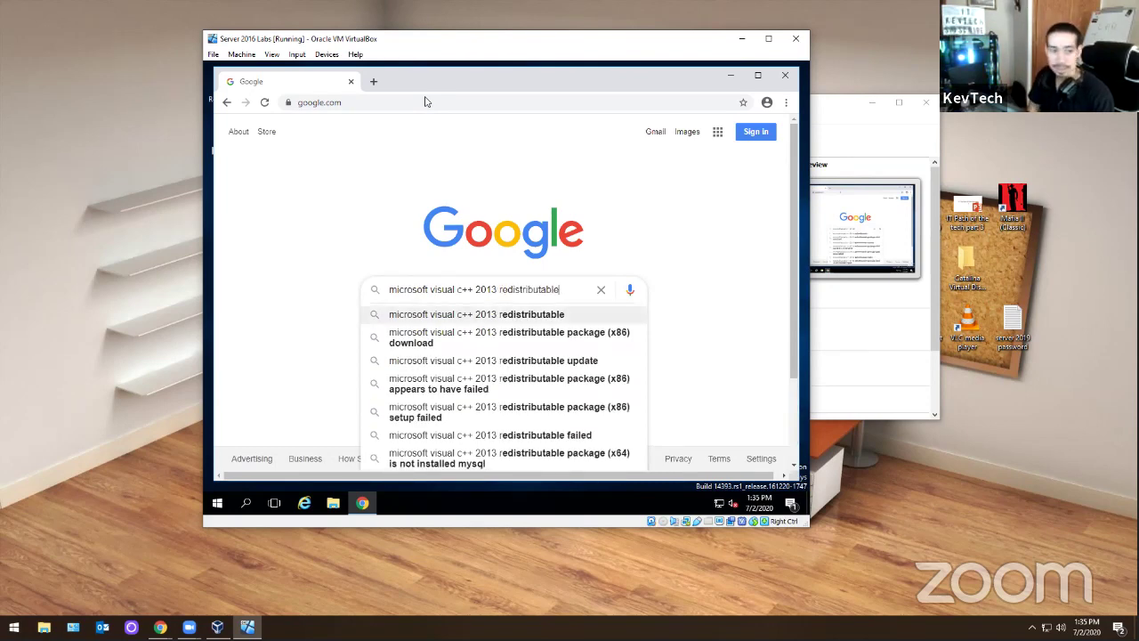
key(Return)
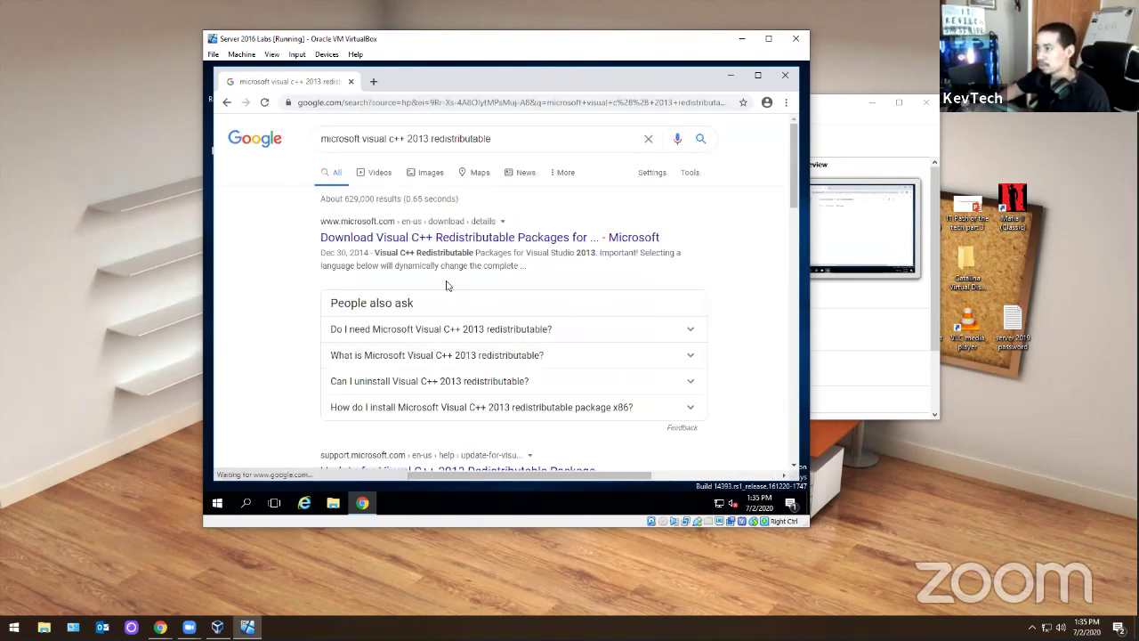
- Check a Microsoft support article, then refine the search to the redistributable download
scroll(439, 232, down, 2)
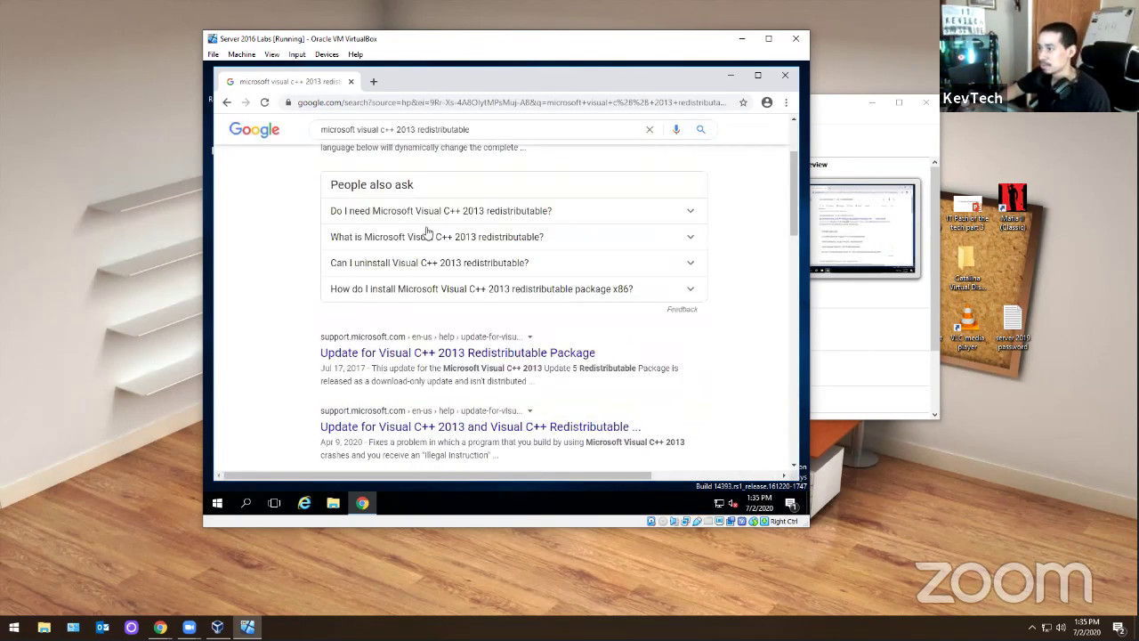
click(423, 348)
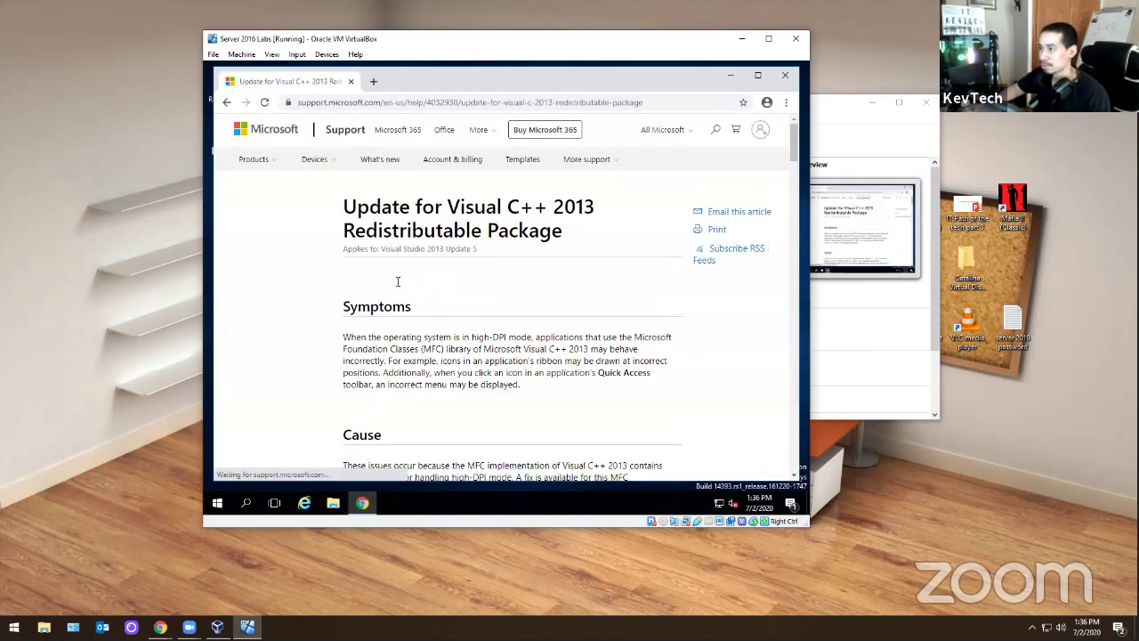
scroll(264, 162, down, 3)
click(227, 103)
scroll(406, 285, up, 3)
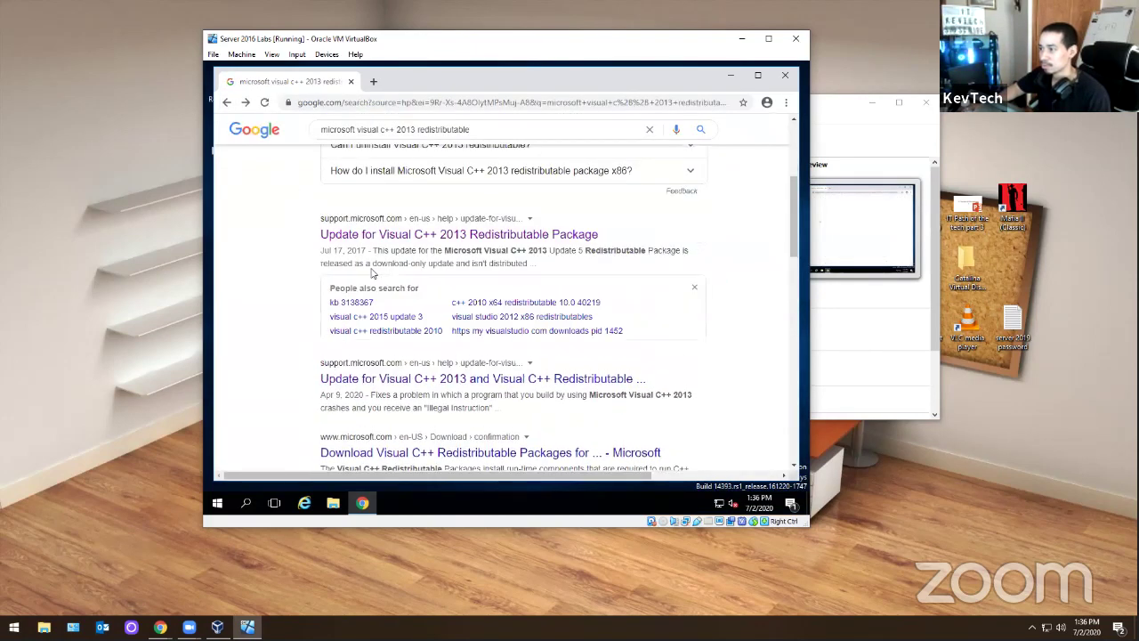
scroll(499, 138, down, 5)
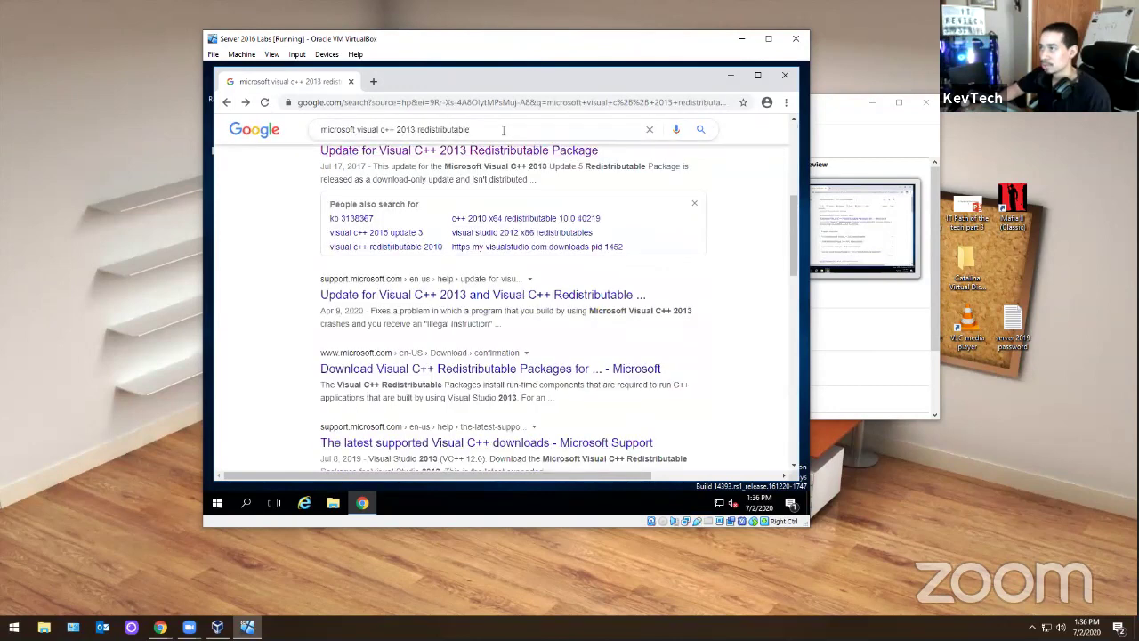
click(503, 129)
text(d)
click(495, 151)
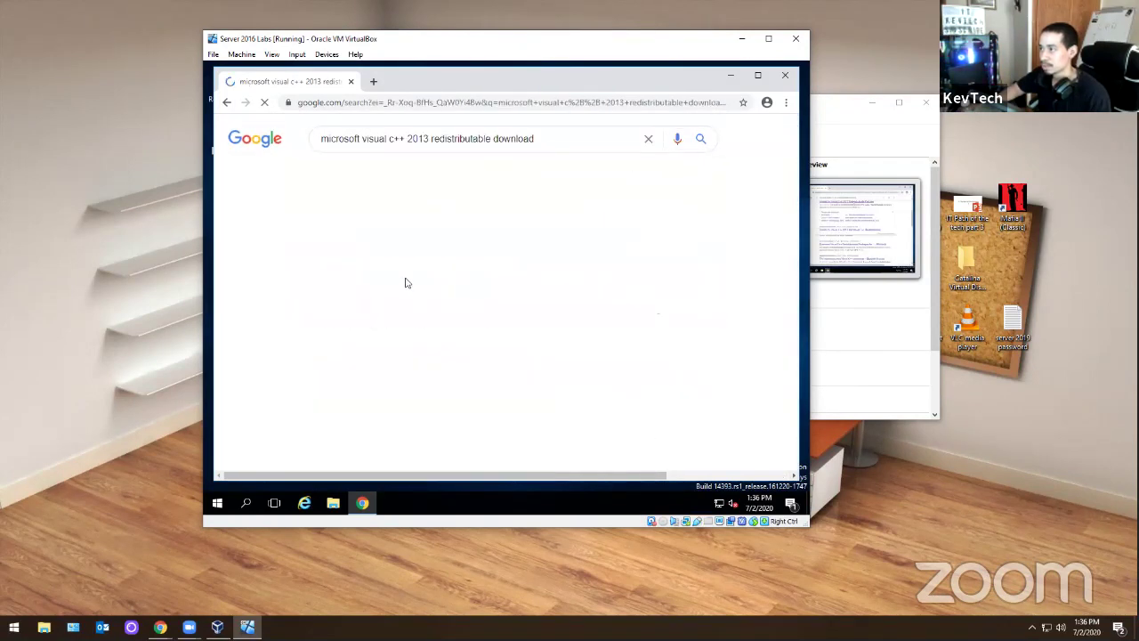
- Download vcredist_x64.exe from the Microsoft Download Center page
click(427, 238)
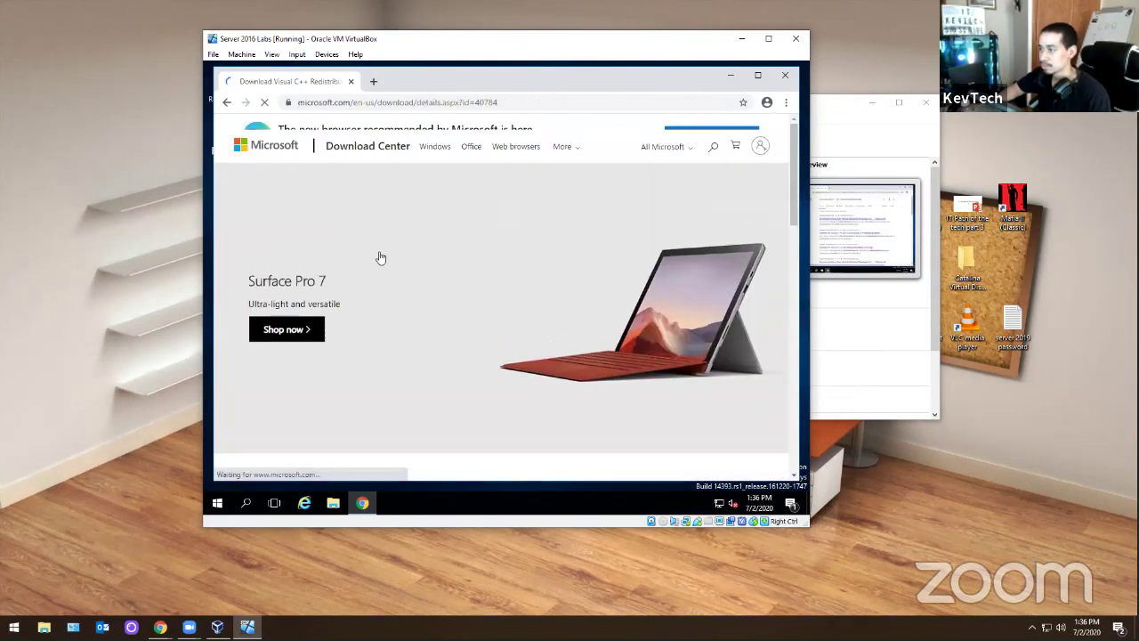
scroll(379, 257, down, 3)
click(559, 368)
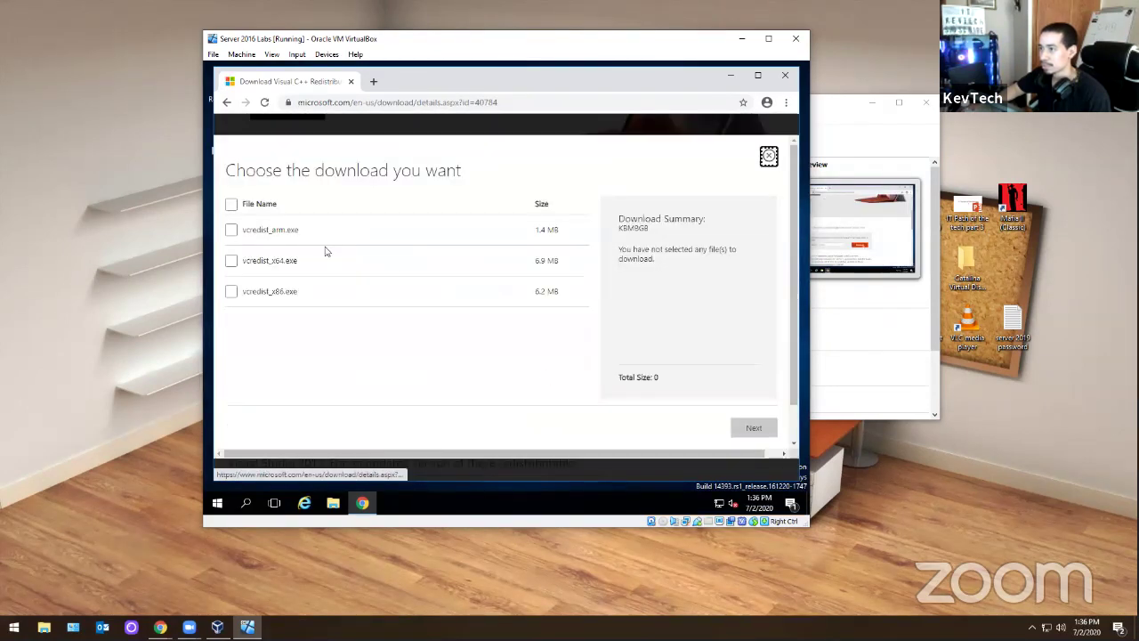
drag(300, 262, 256, 262)
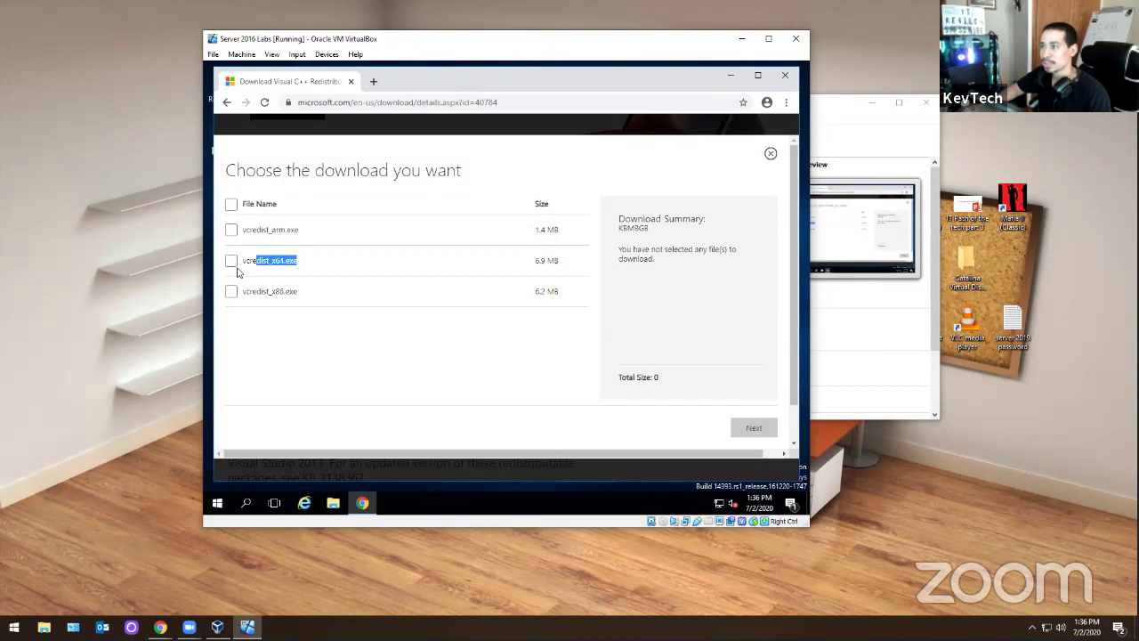
click(225, 267)
click(232, 262)
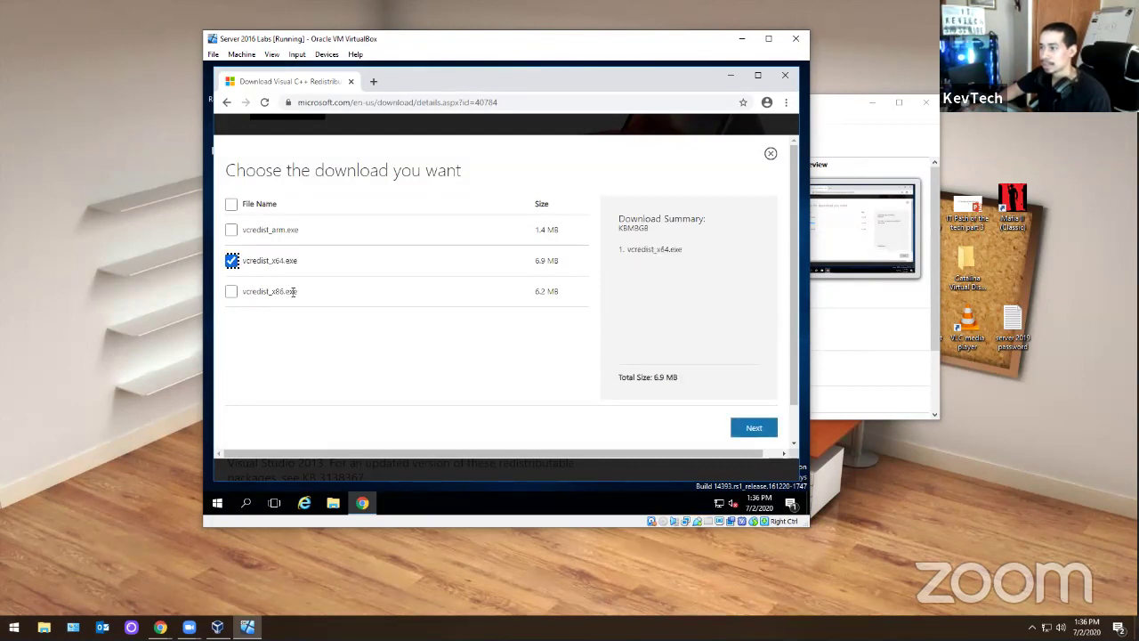
click(753, 427)
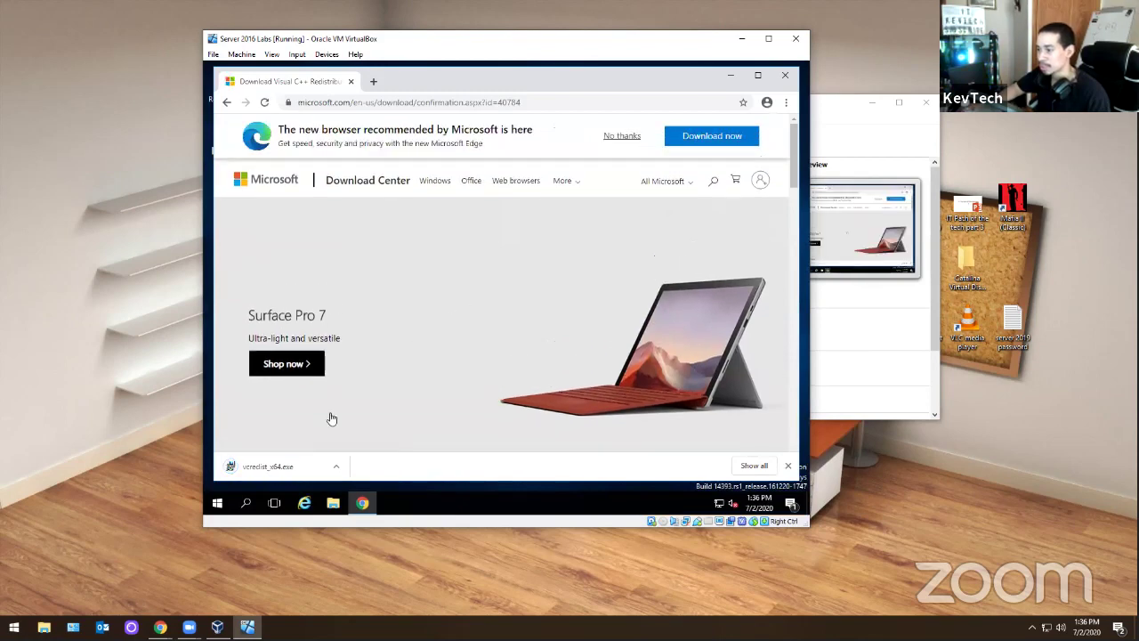
- Run vcredist_x64.exe, agree to the license, install, then close setup and Chrome
click(293, 465)
click(542, 294)
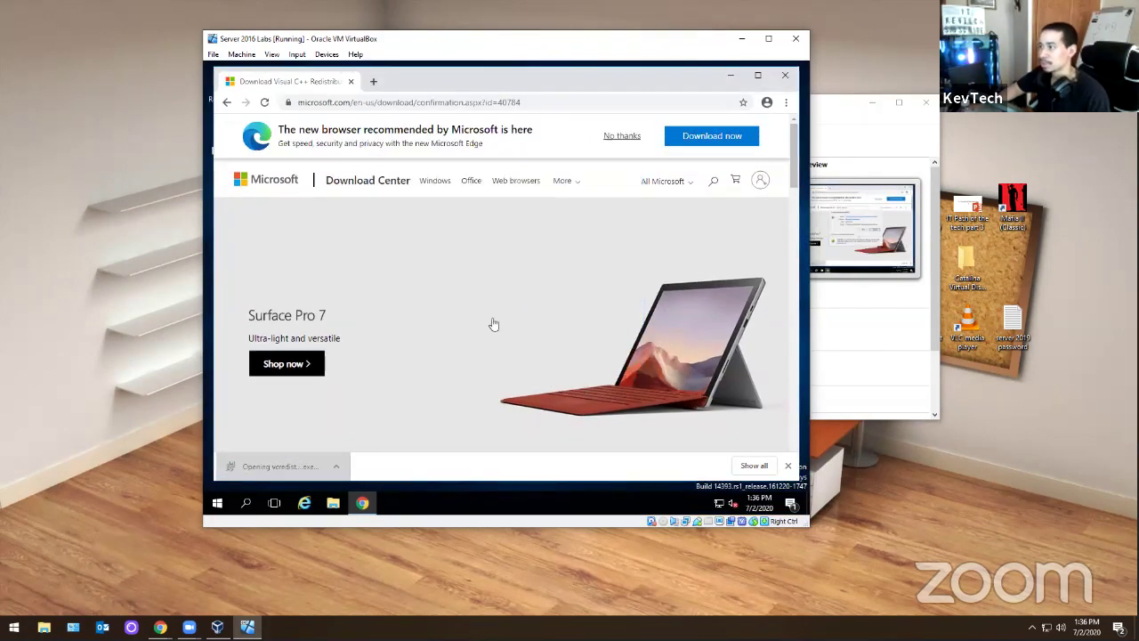
click(380, 331)
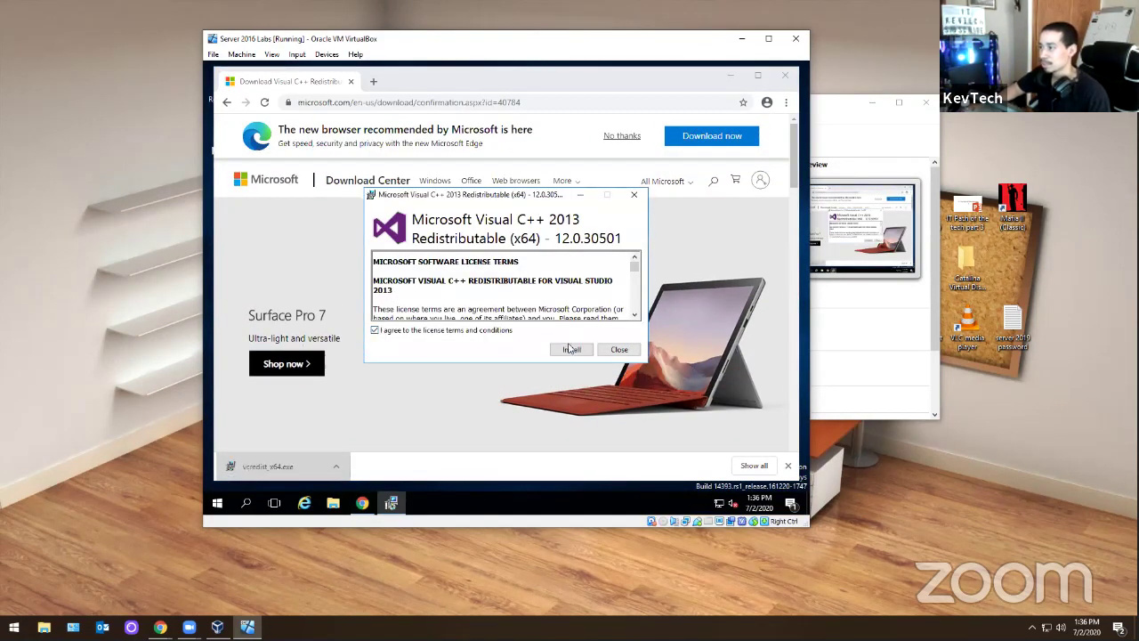
click(571, 349)
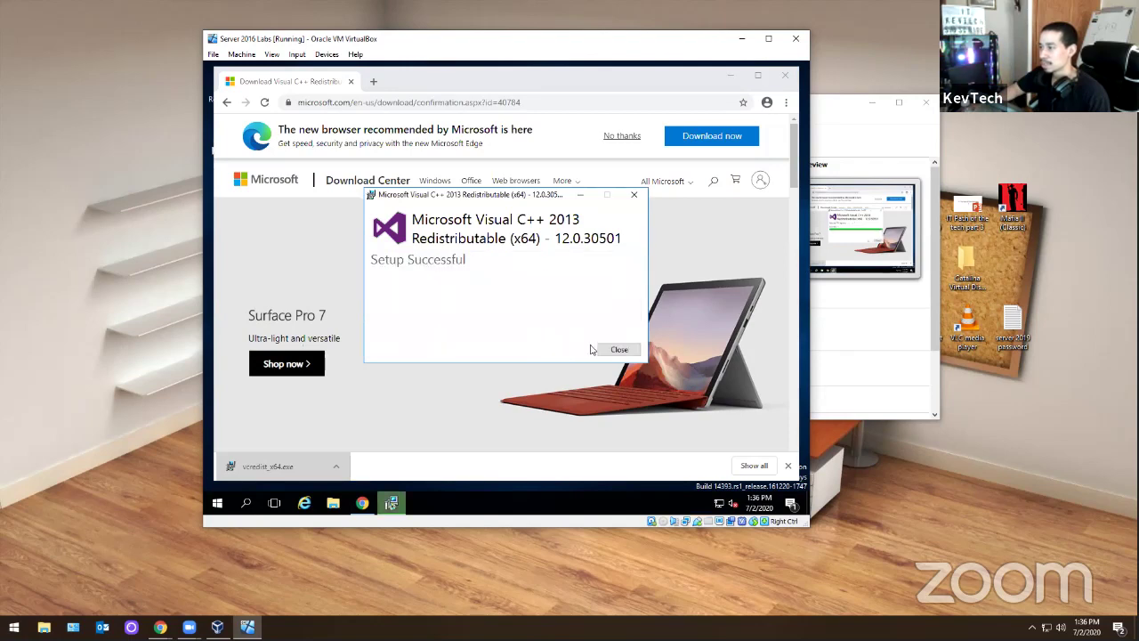
click(618, 349)
click(784, 75)
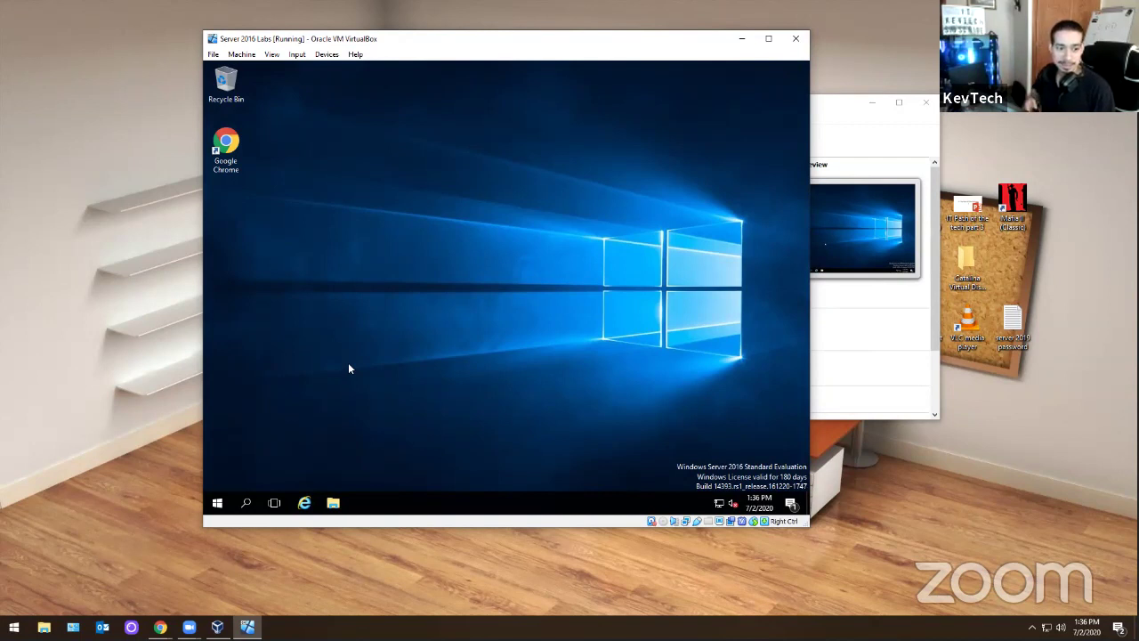
- Open Chrome, search YouTube for 'kevtech exchange', and open the Lab 2 video
double_click(226, 147)
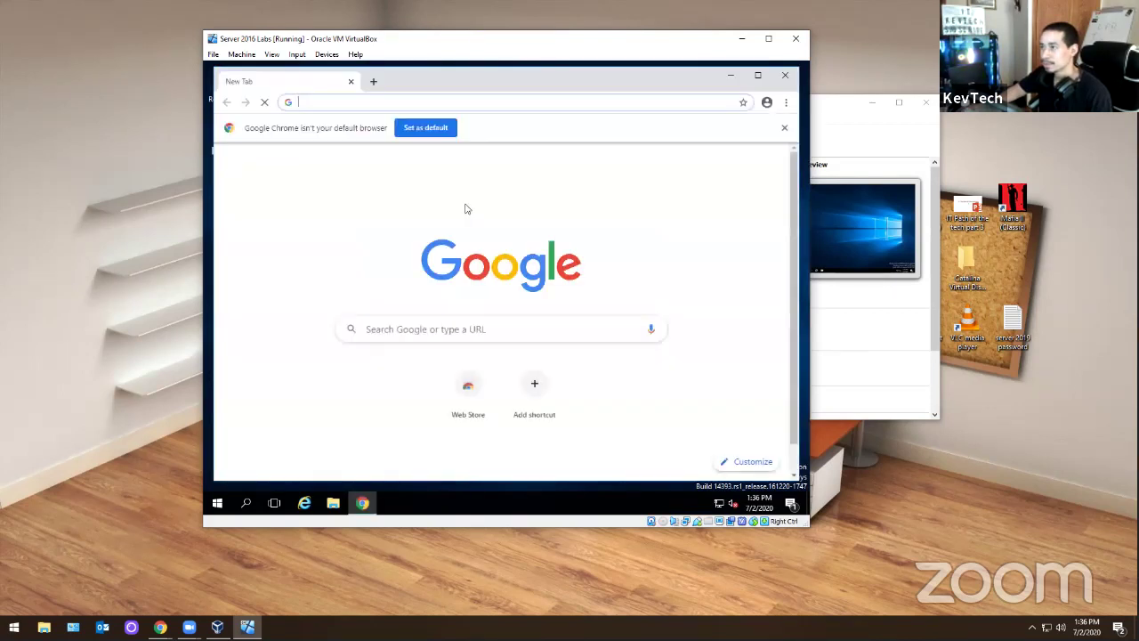
text(y)
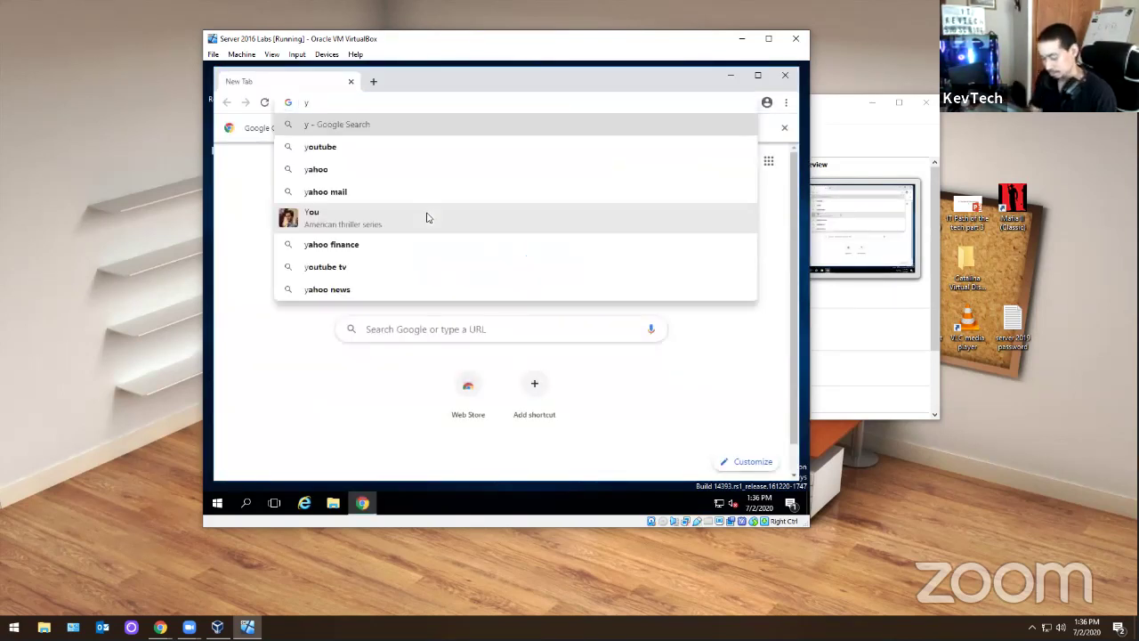
text(ou)
text(tube.)
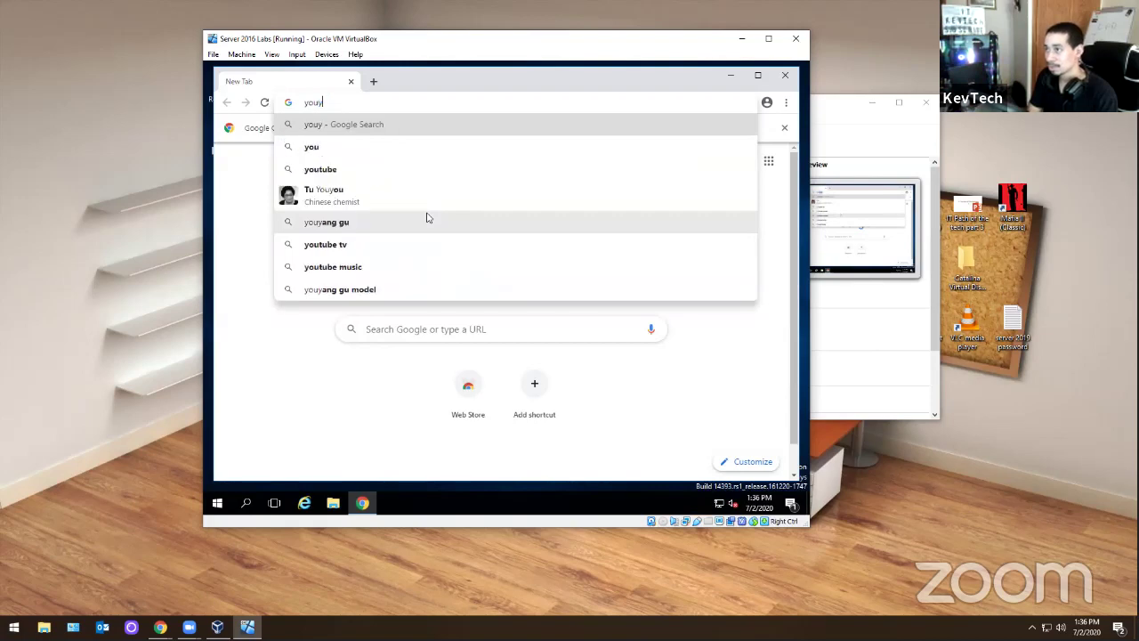
text(com)
key(Return)
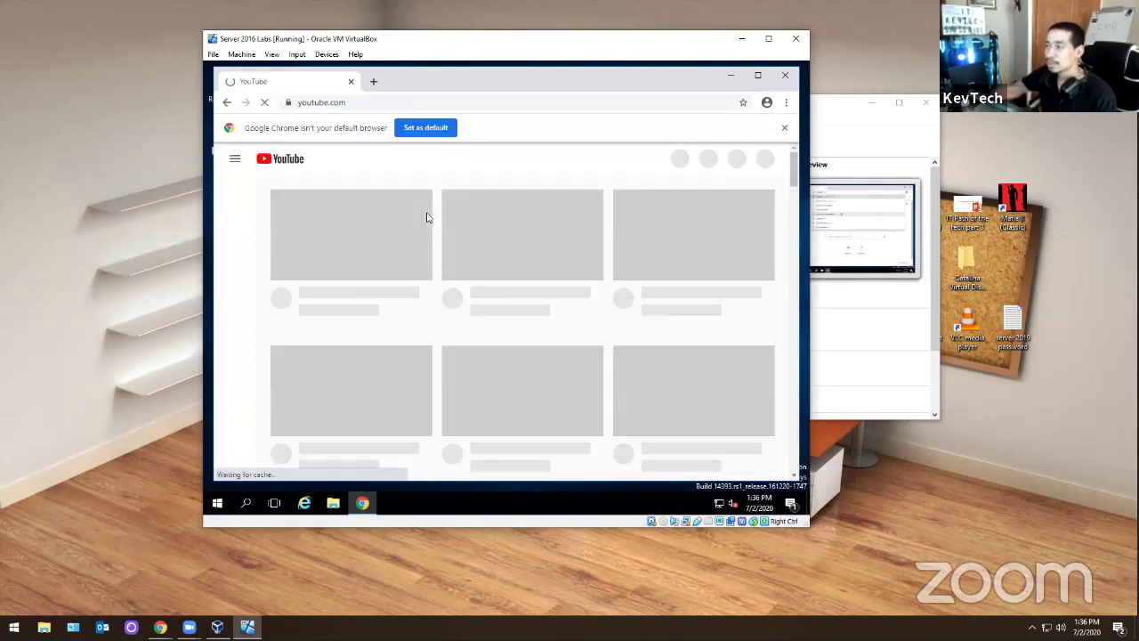
click(487, 159)
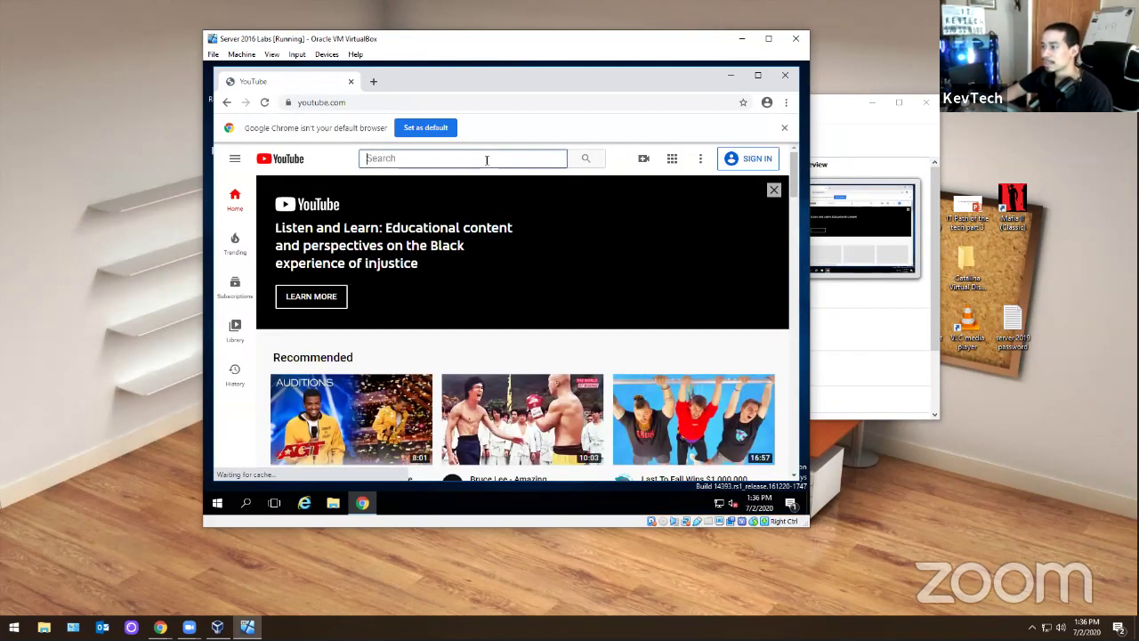
text(kevtech exchange)
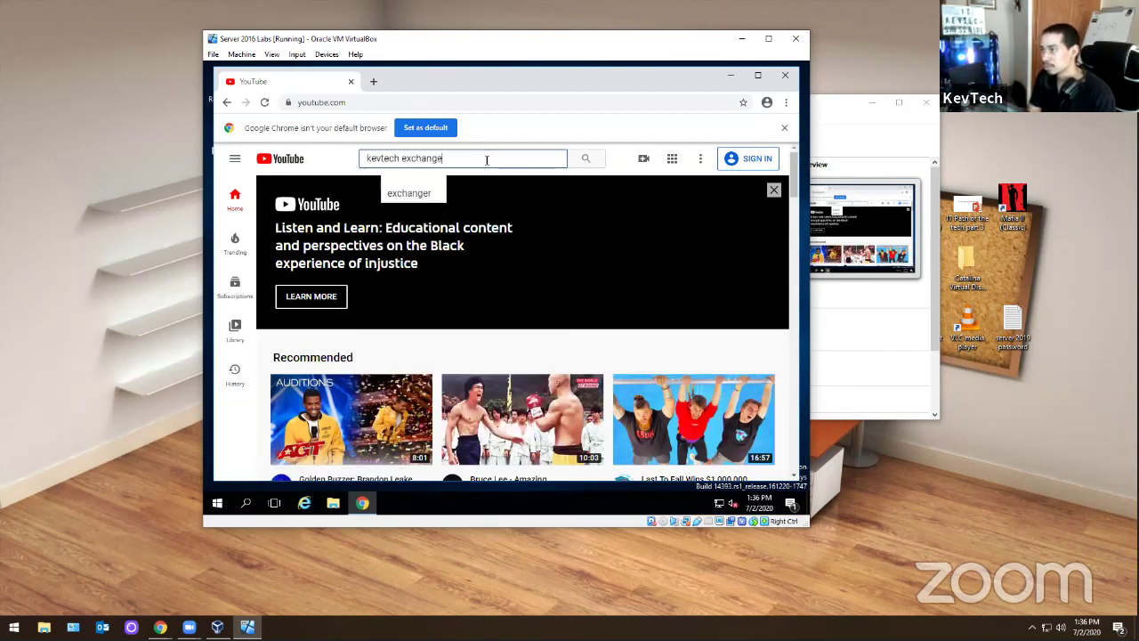
key(Return)
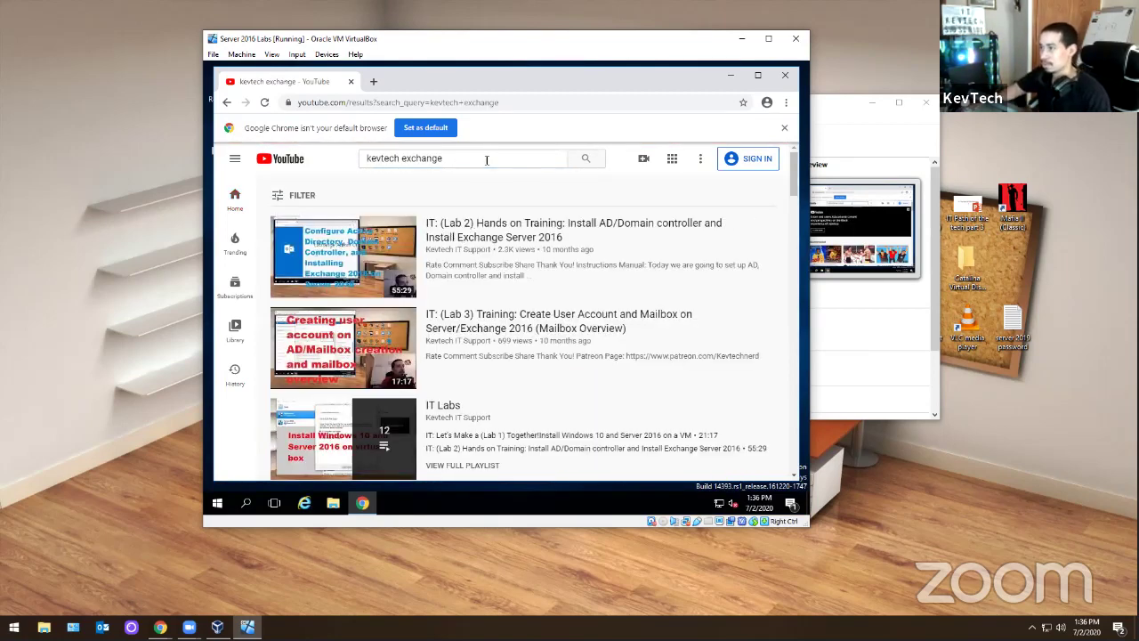
click(332, 267)
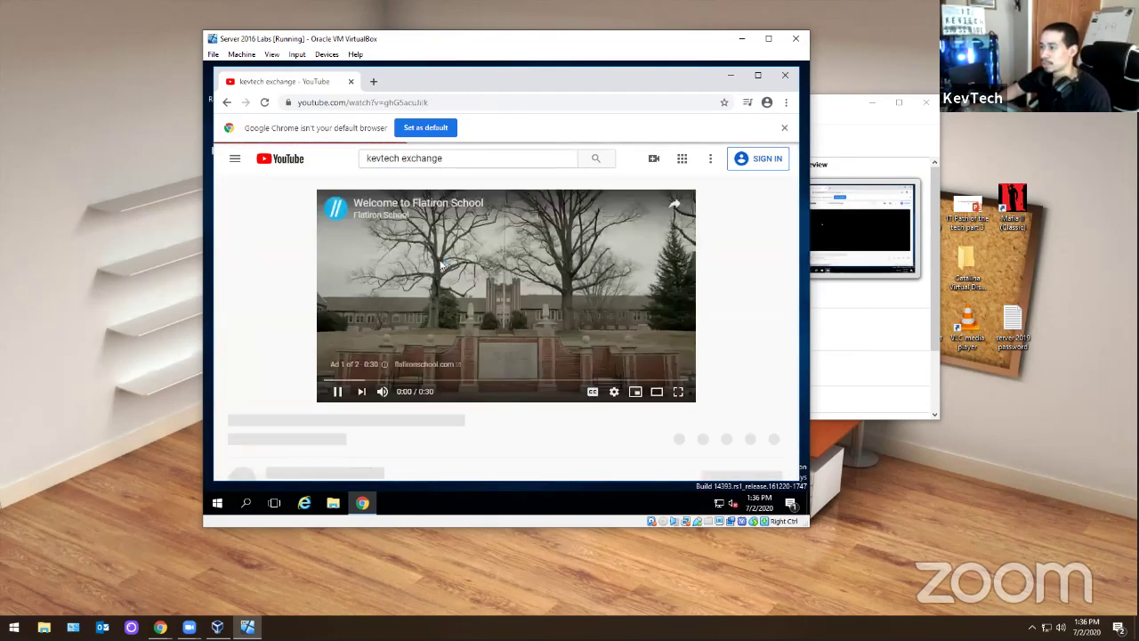
- Bookmark the Lab 2 video page and close Chrome
click(724, 102)
click(652, 212)
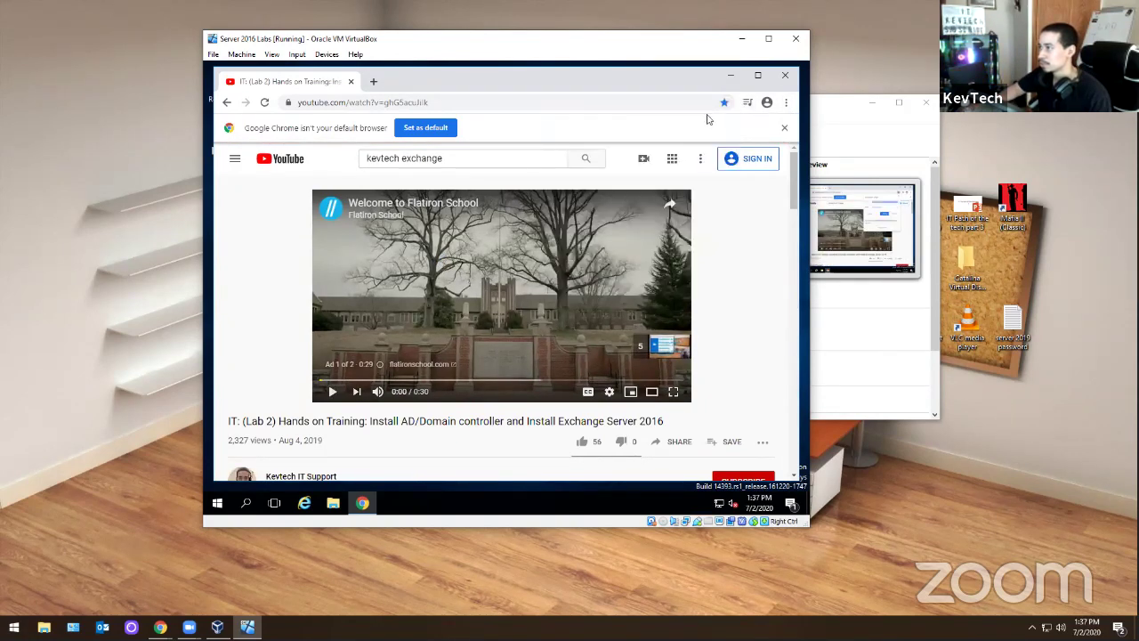
click(785, 75)
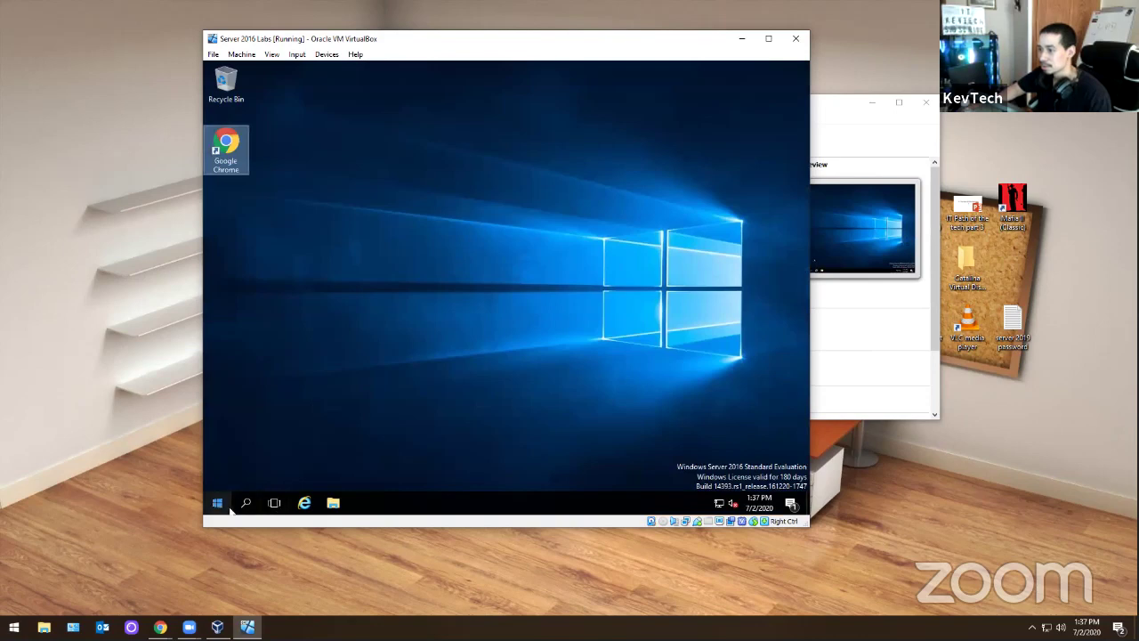
- Launch Server Manager from the Start menu and pin it to the taskbar
click(217, 503)
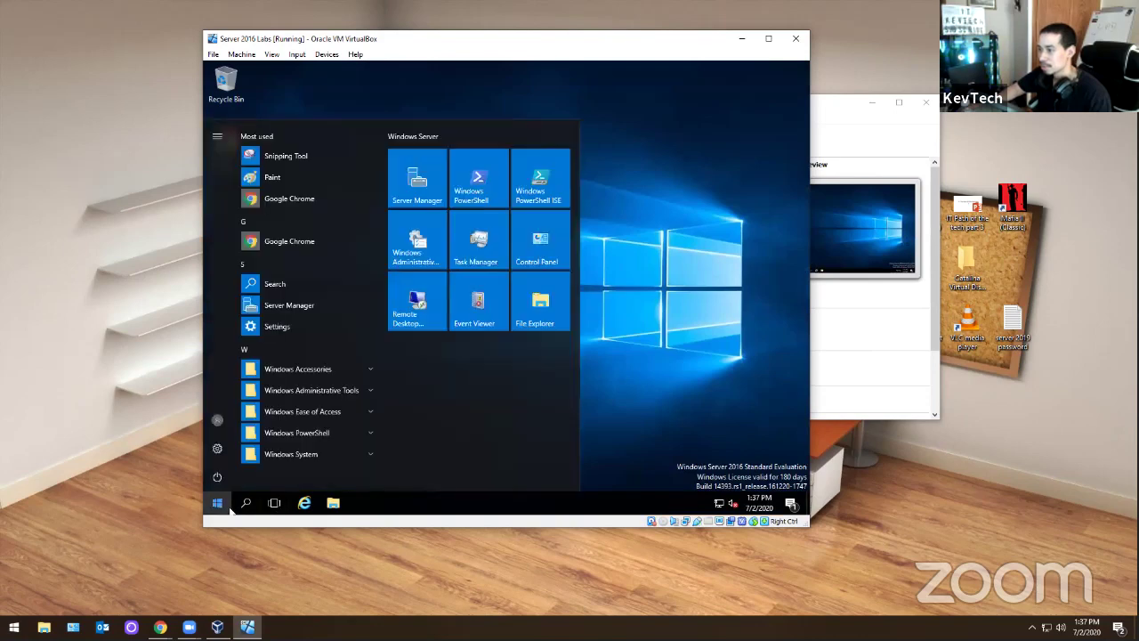
right_click(304, 308)
click(301, 309)
click(299, 307)
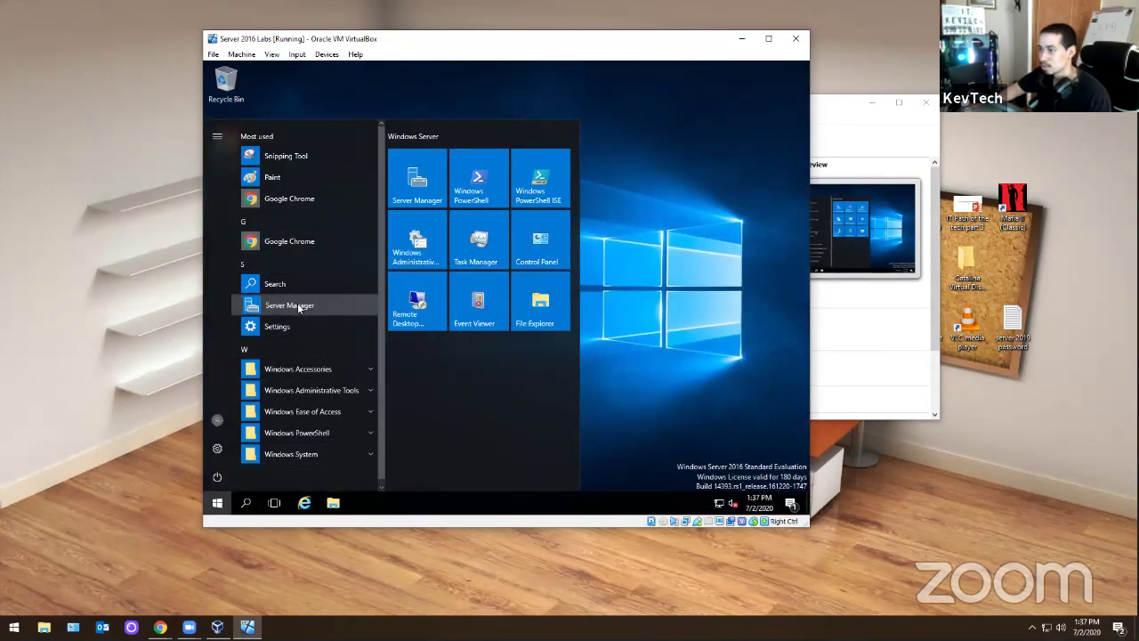
right_click(362, 502)
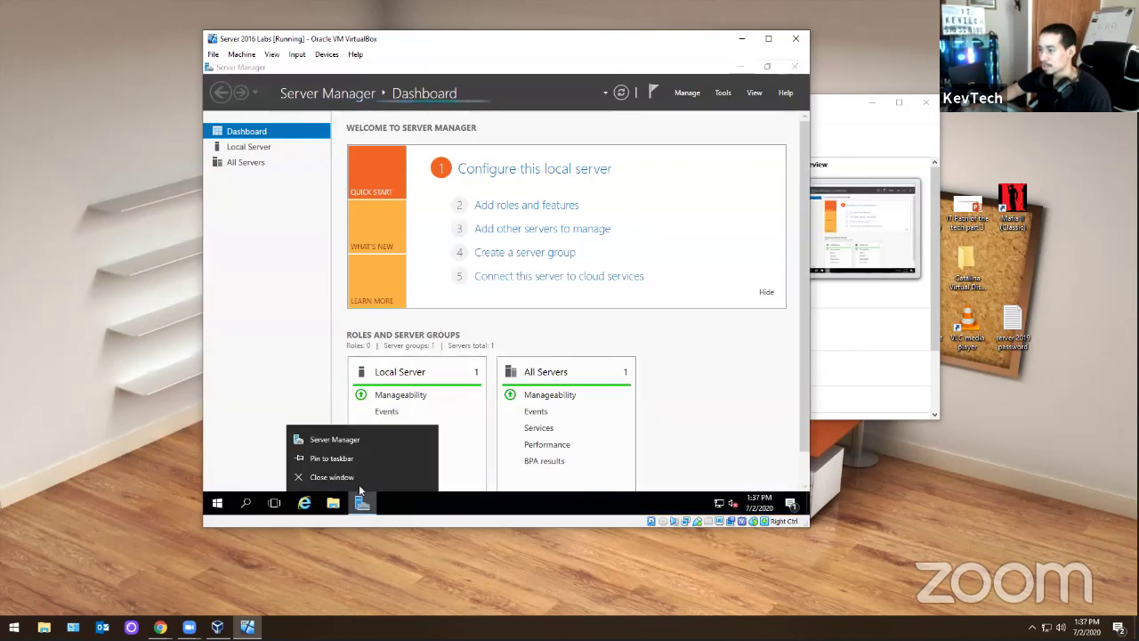
click(352, 466)
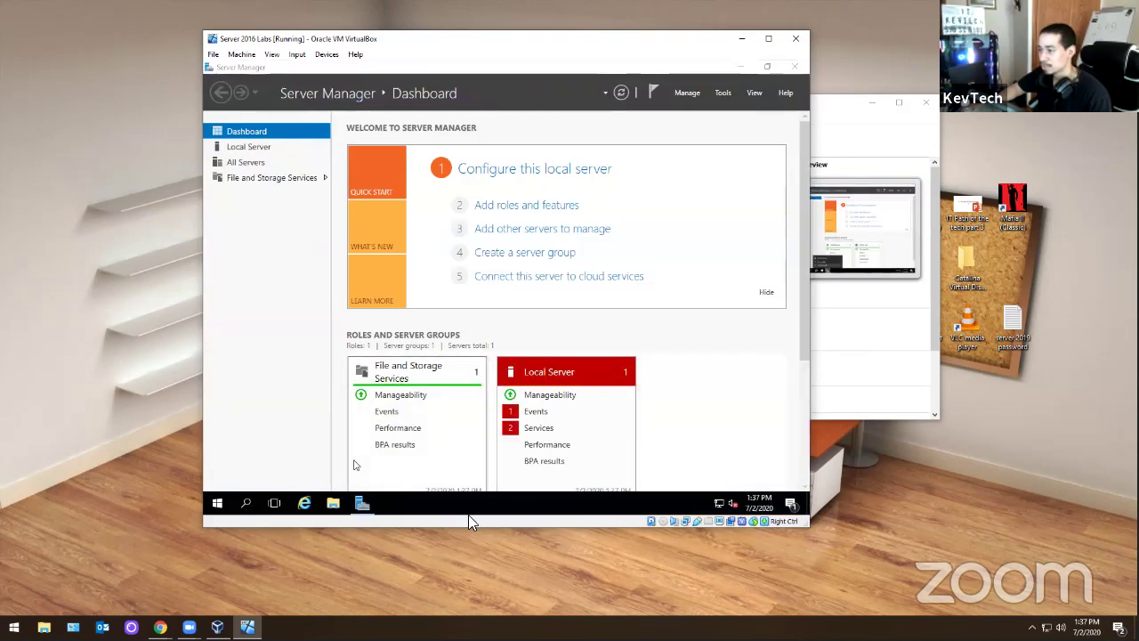
- Start Add Roles and Features with role-based installation on this server
click(723, 93)
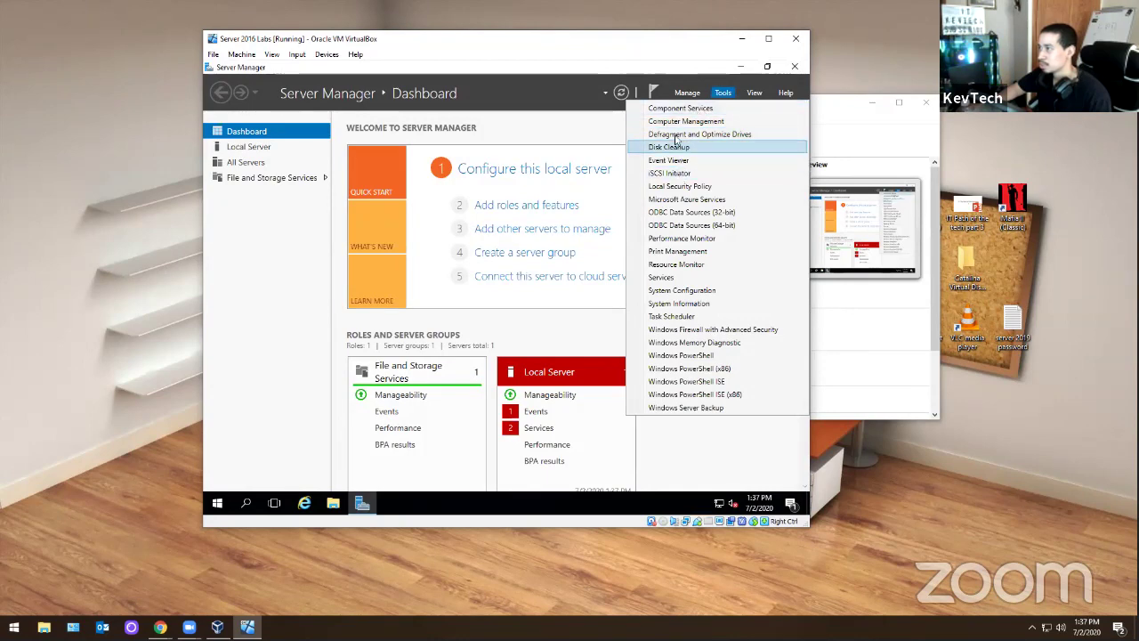
click(693, 94)
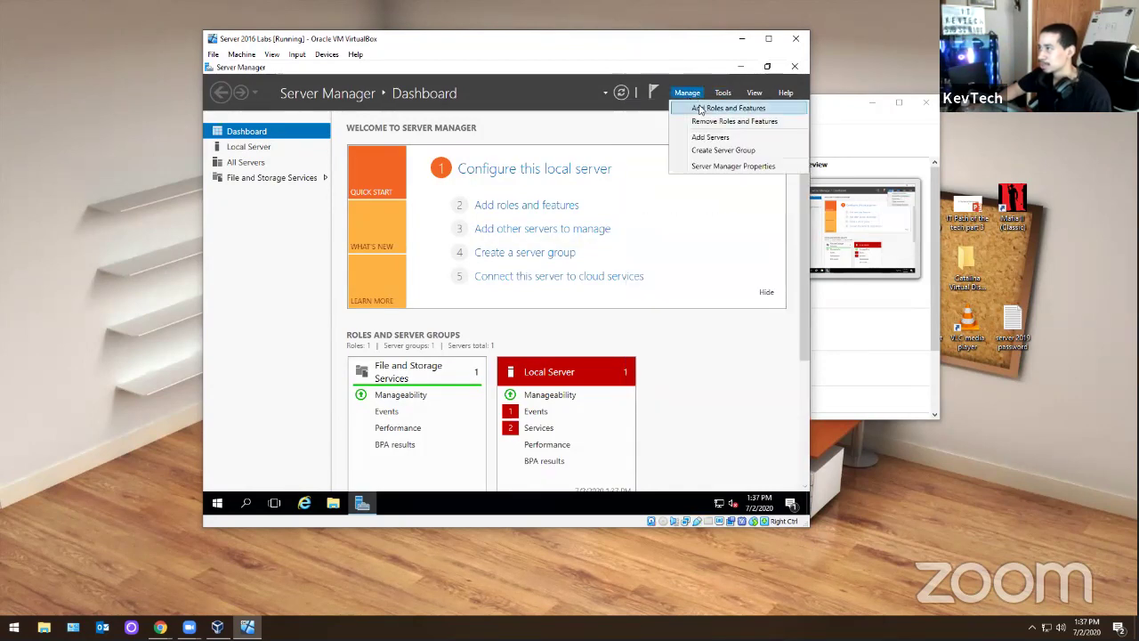
click(694, 107)
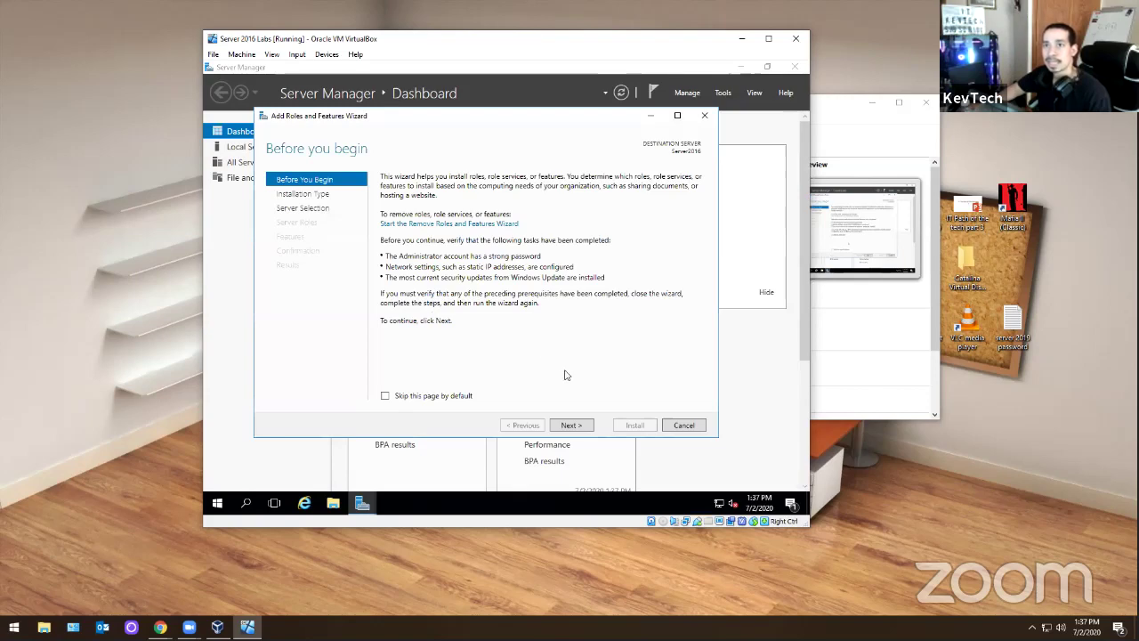
click(586, 425)
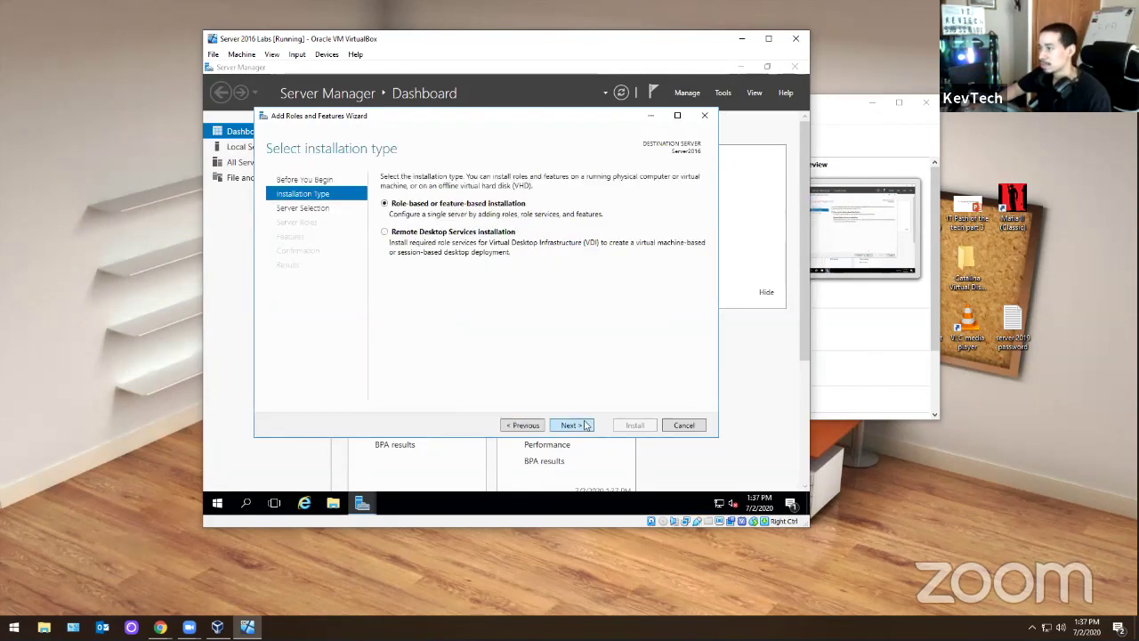
click(587, 425)
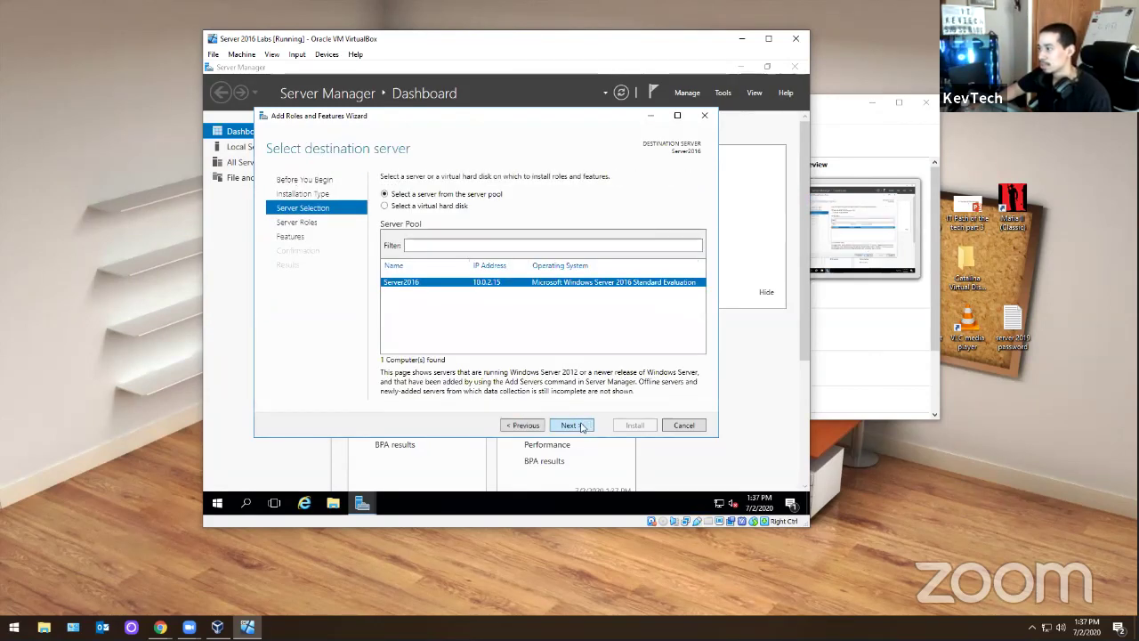
click(583, 426)
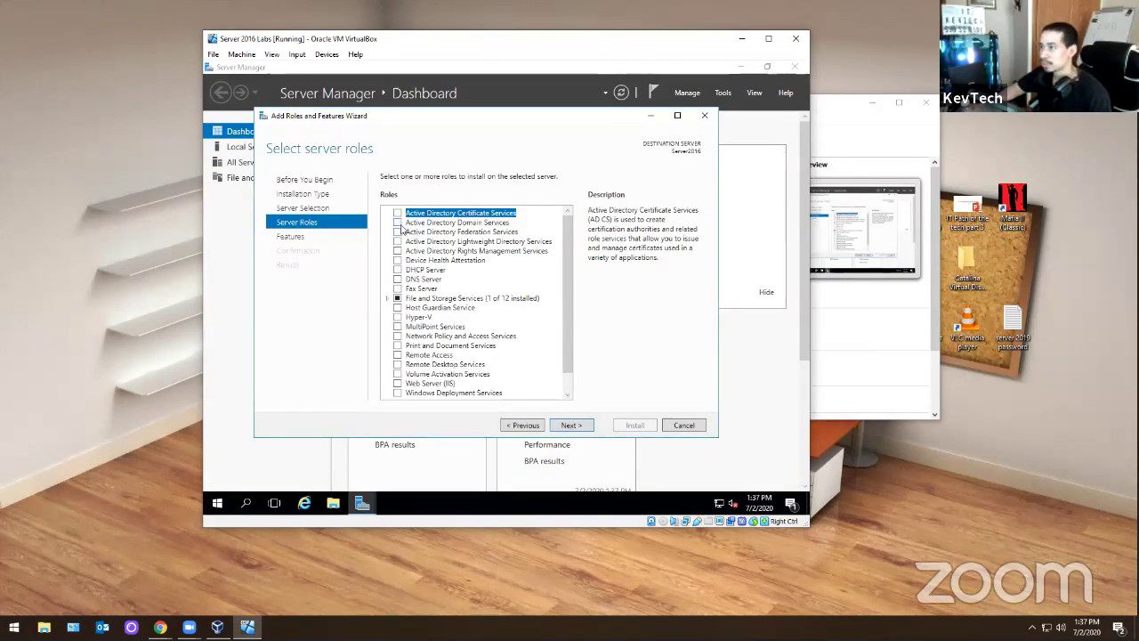
- Select Active Directory Domain Services with its management features and proceed to install
click(398, 223)
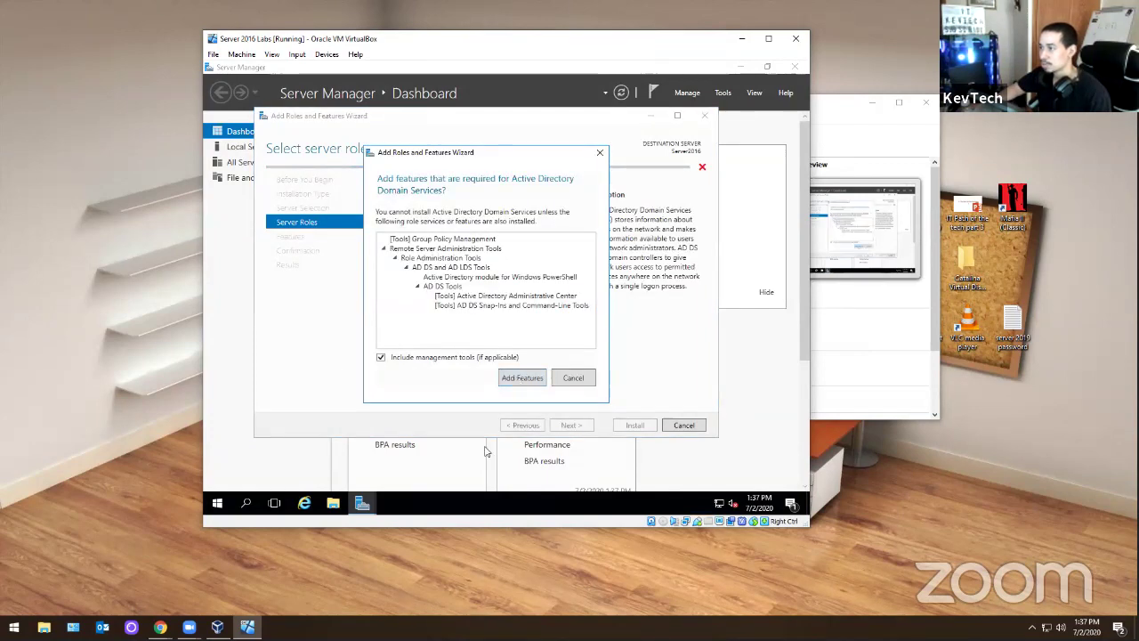
click(516, 376)
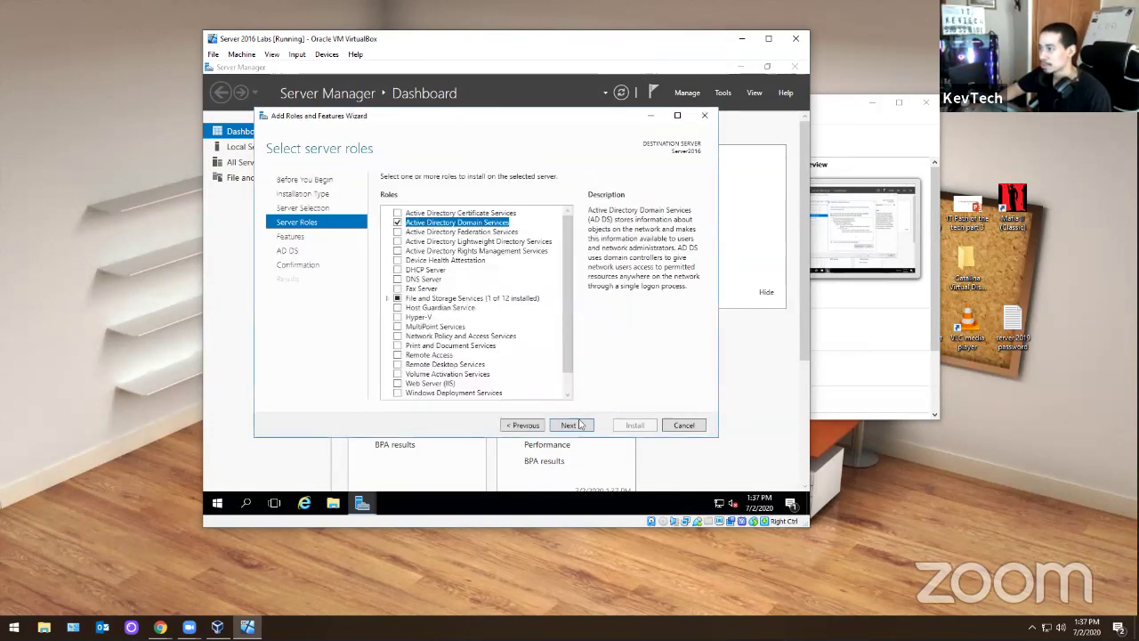
click(577, 424)
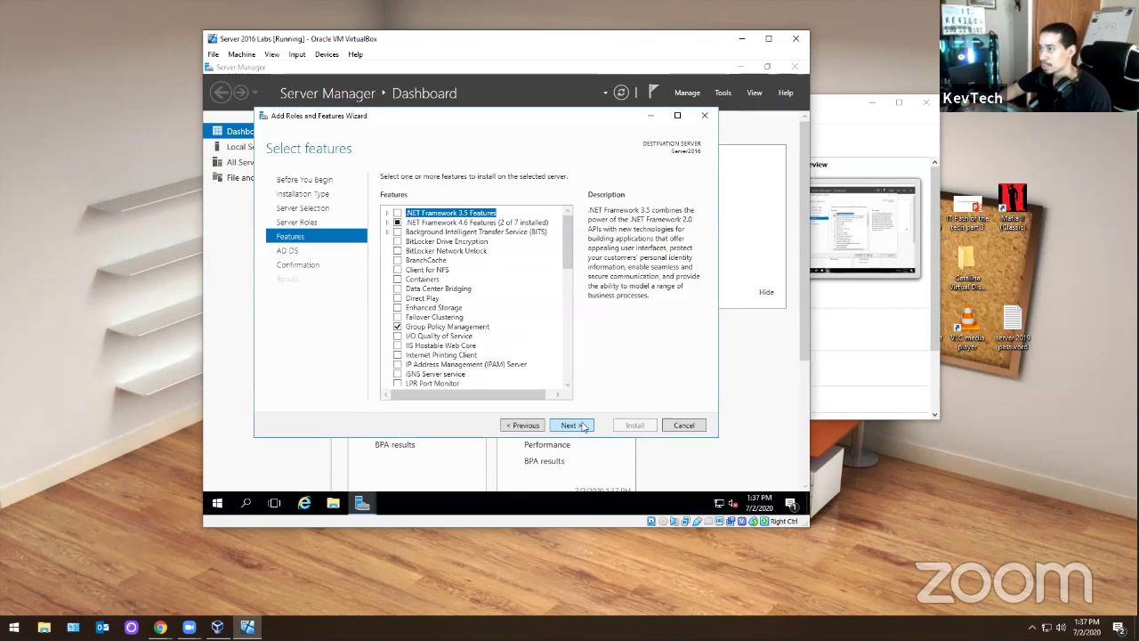
click(571, 425)
click(583, 427)
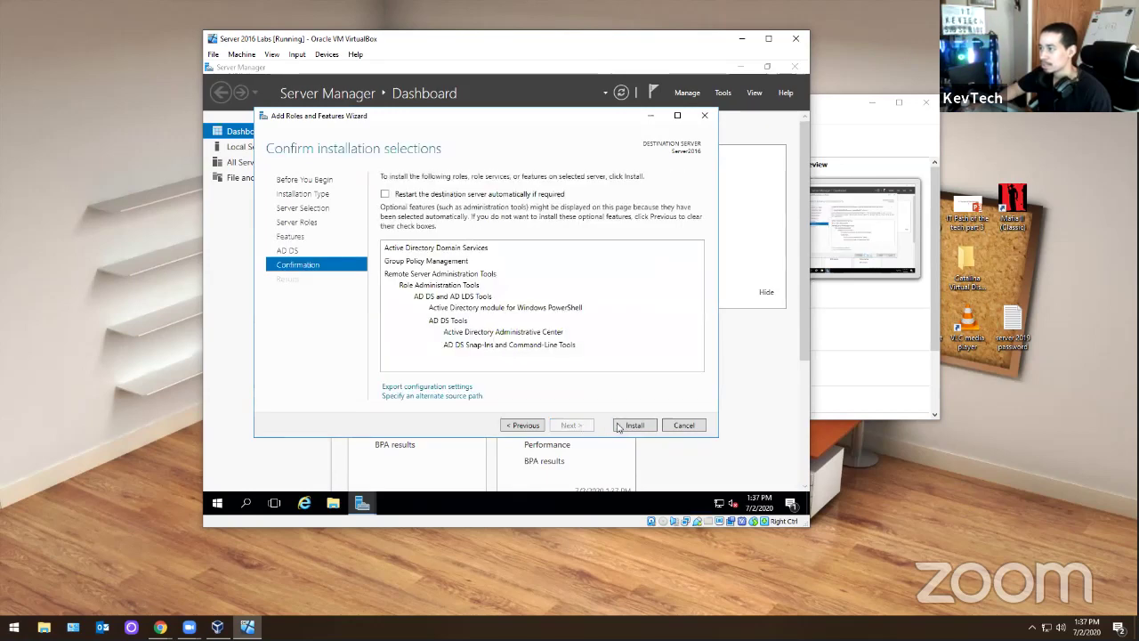
click(623, 426)
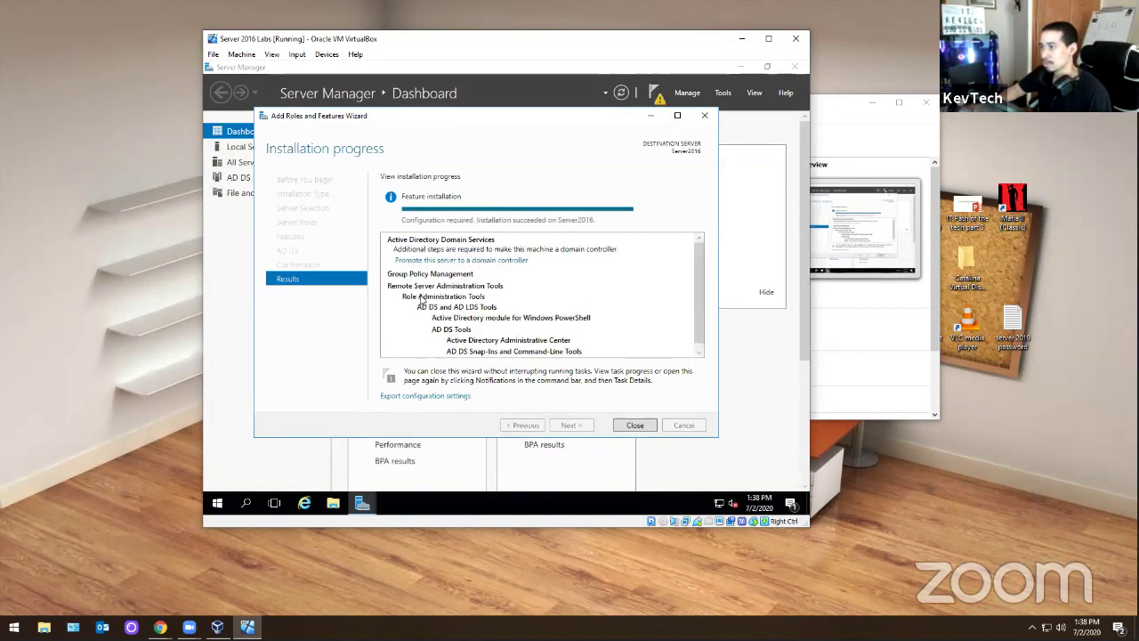
- Launch 'Promote this server to a domain controller' from the completed AD DS installation results
click(463, 260)
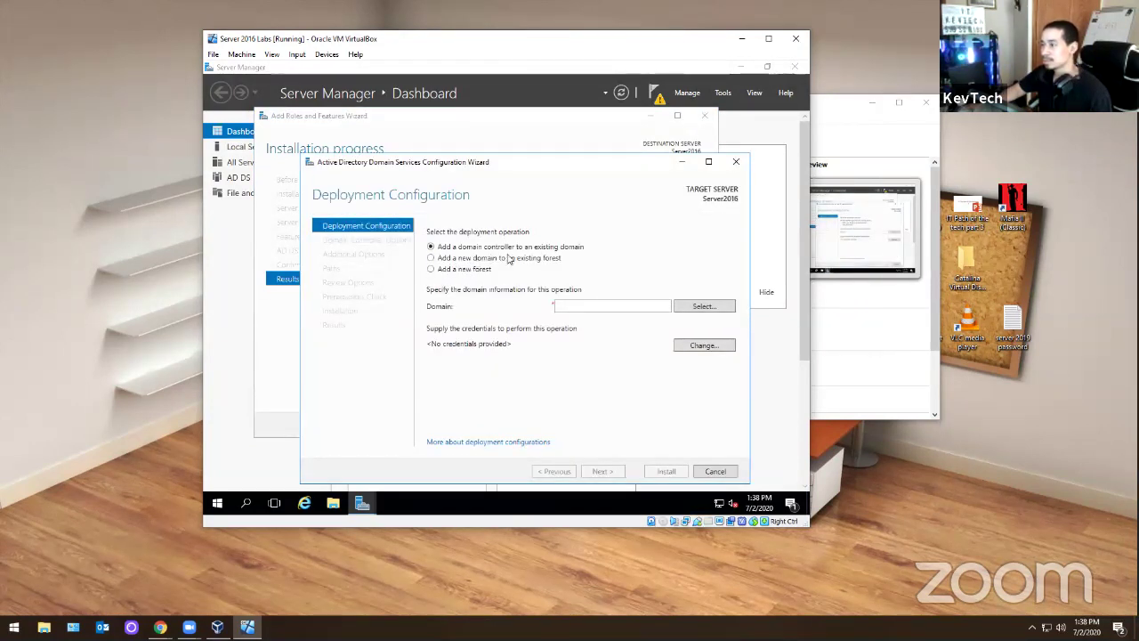
- Choose to add a new forest with root domain name kevtech.com
click(459, 269)
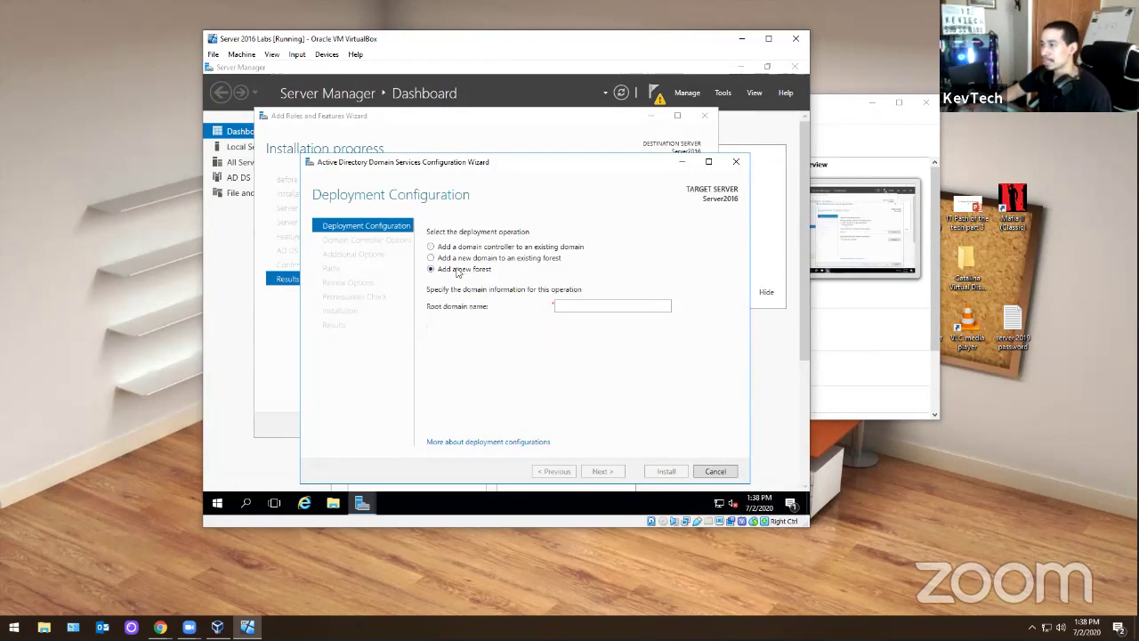
click(554, 307)
text(ke)
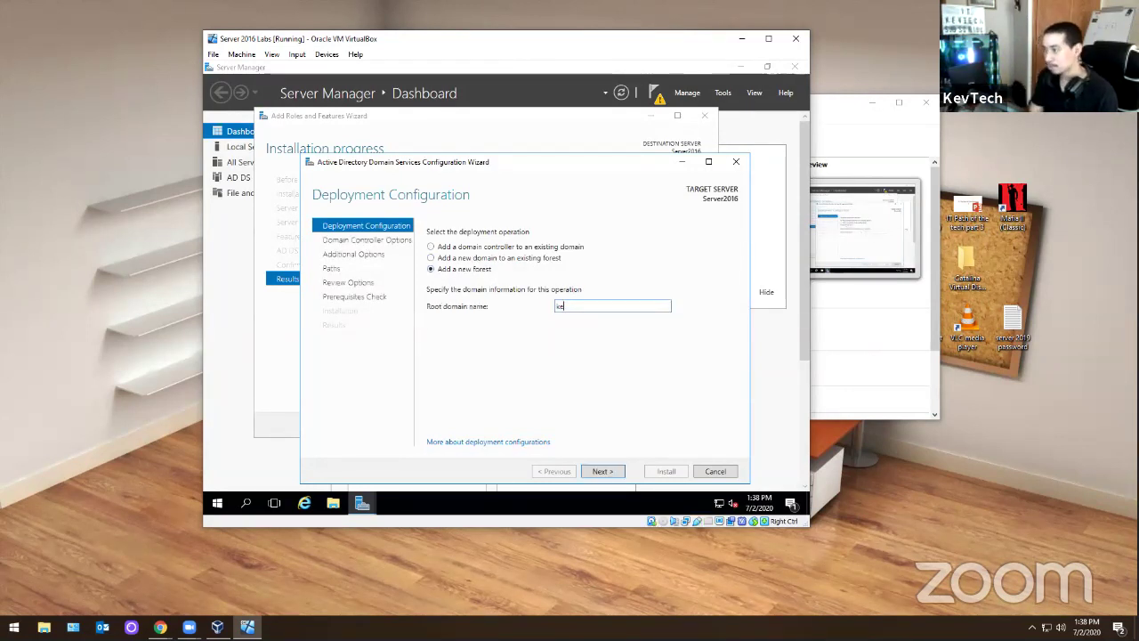
text(vtech.c)
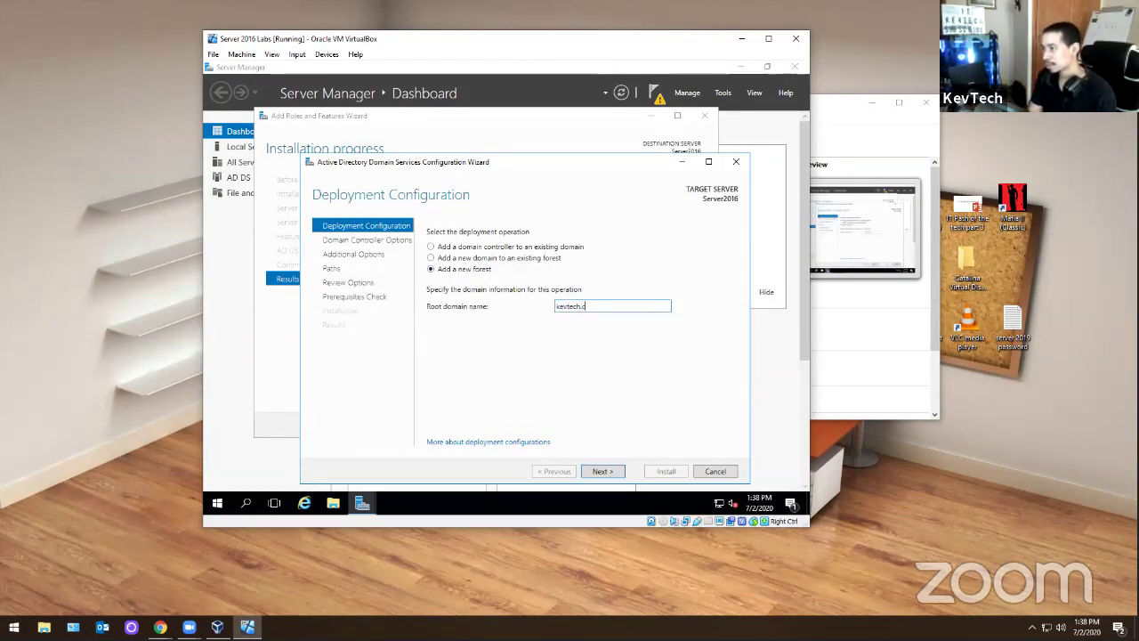
text(om)
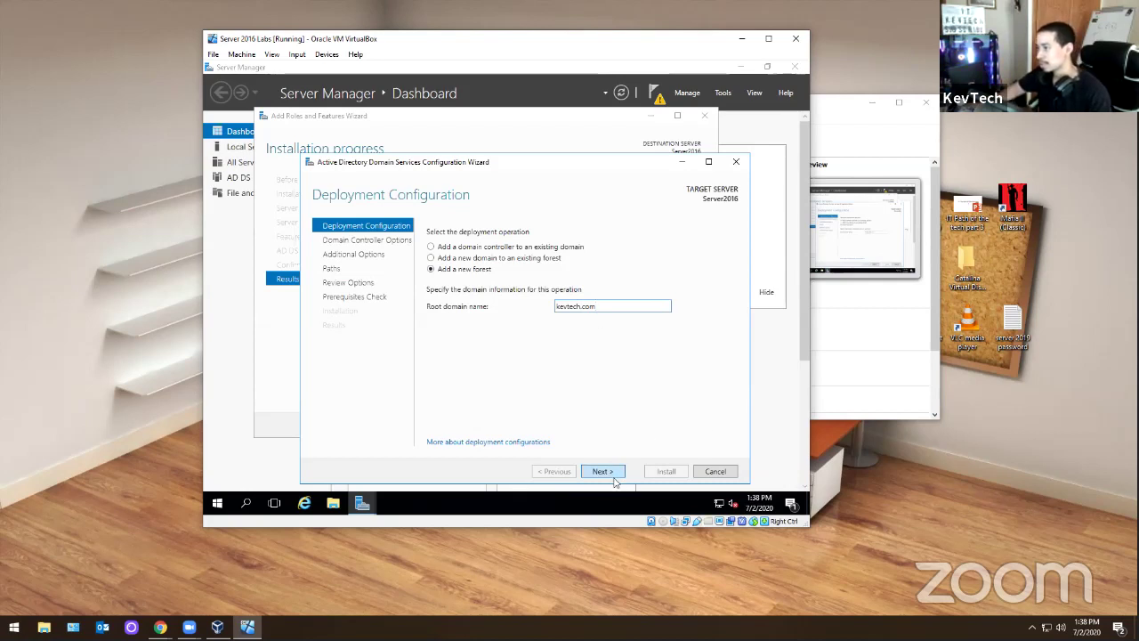
click(612, 476)
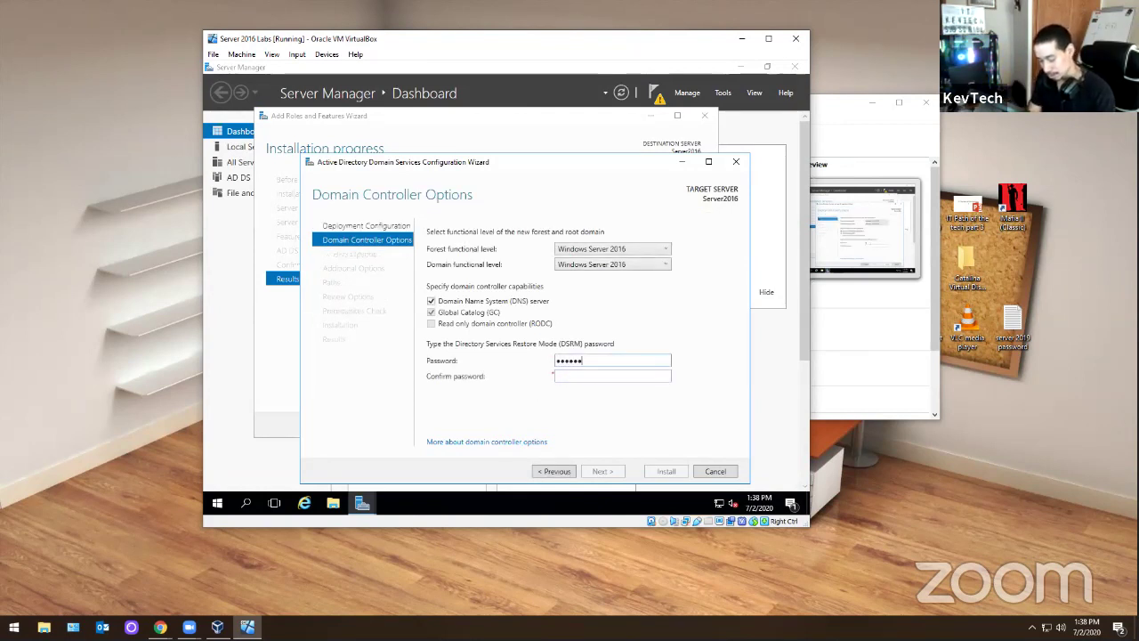
- Enter and confirm the Directory Services Restore Mode password, then continue
text(123!)
key(Tab)
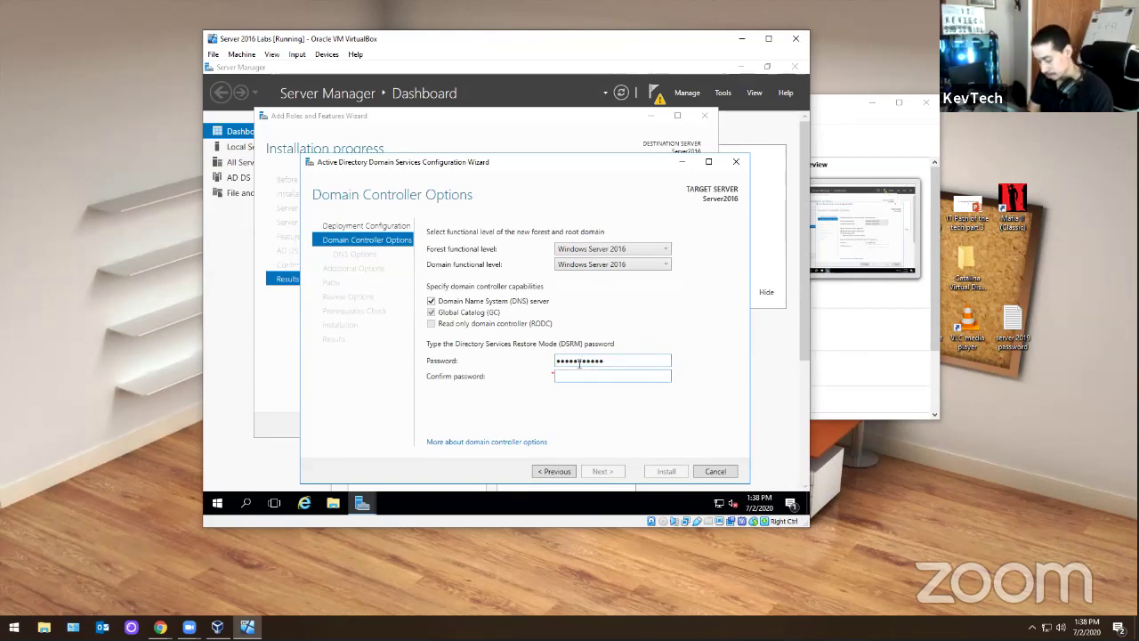
text(Password)
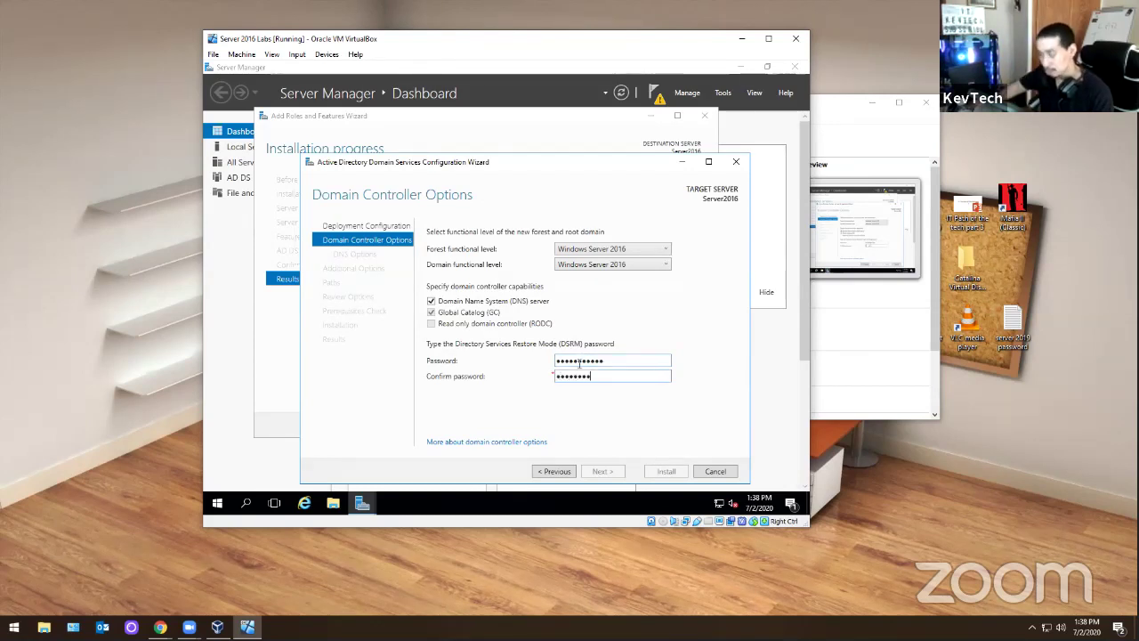
text(123!)
click(602, 472)
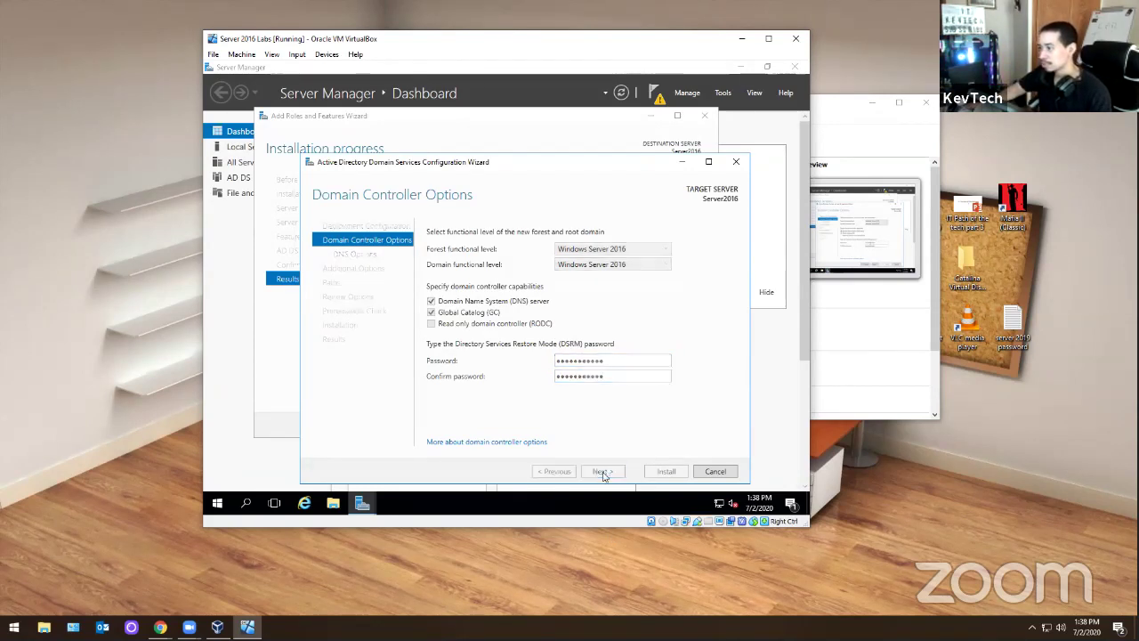
- Accept the DNS options, KEVTECH NetBIOS name and default paths, then run prerequisite checks
click(603, 471)
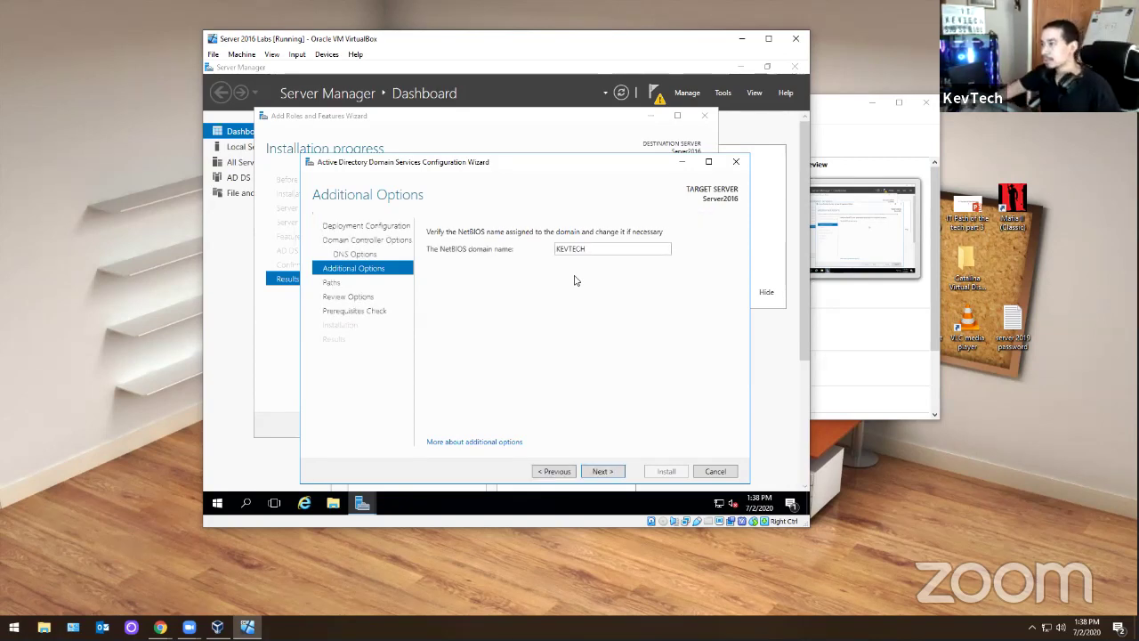
click(603, 473)
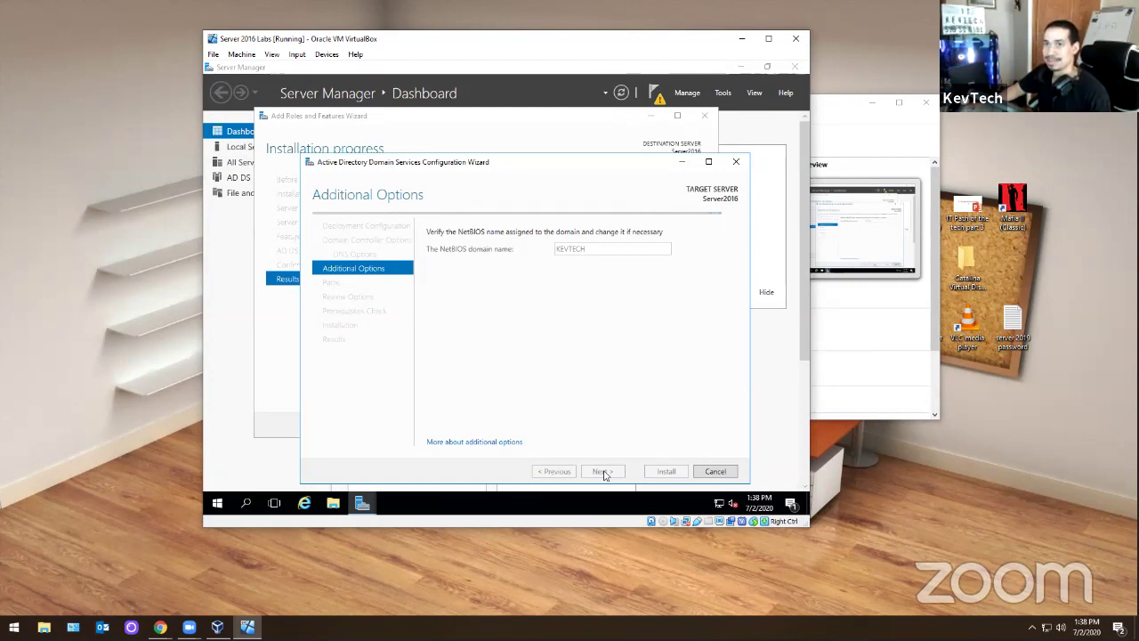
click(603, 472)
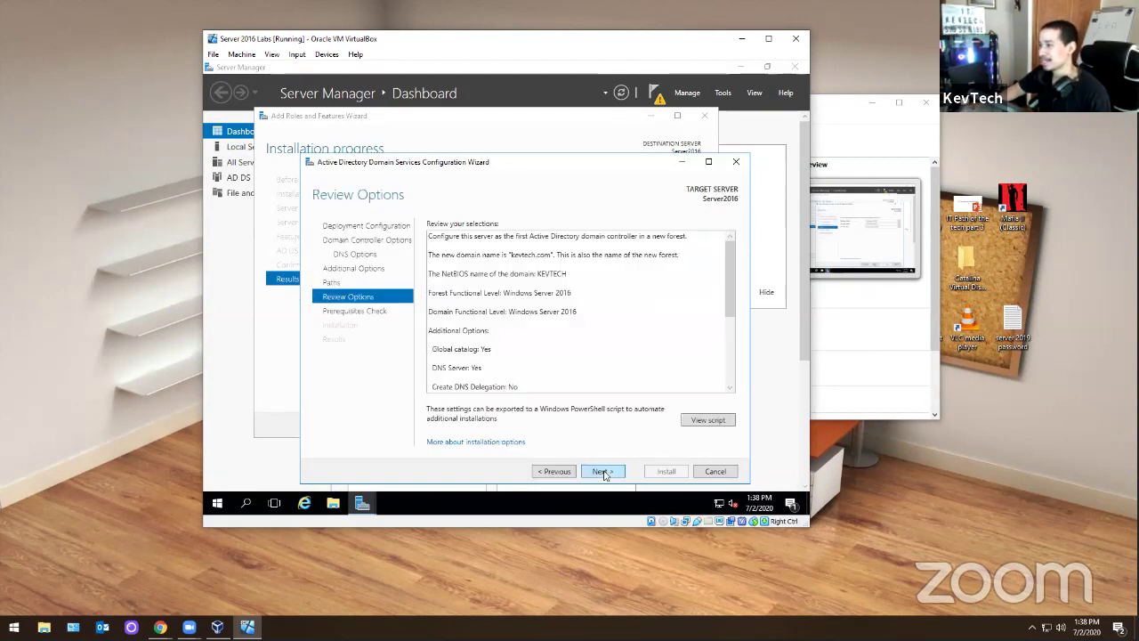
click(603, 472)
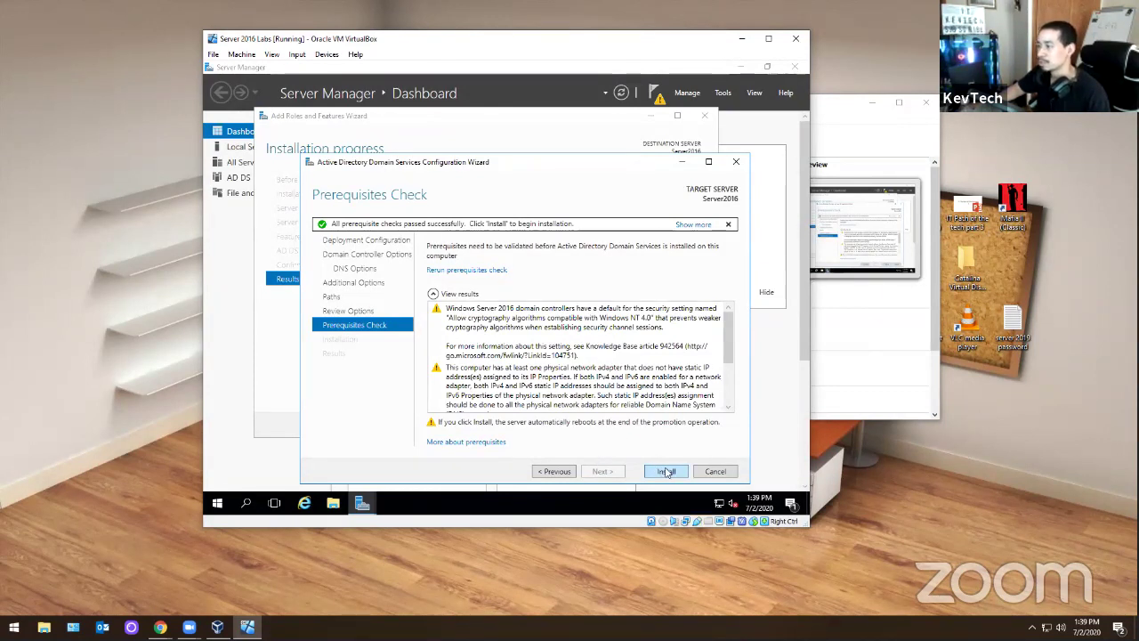
- Start installing the domain controller for kevtech.com from the Prerequisites Check page
click(666, 472)
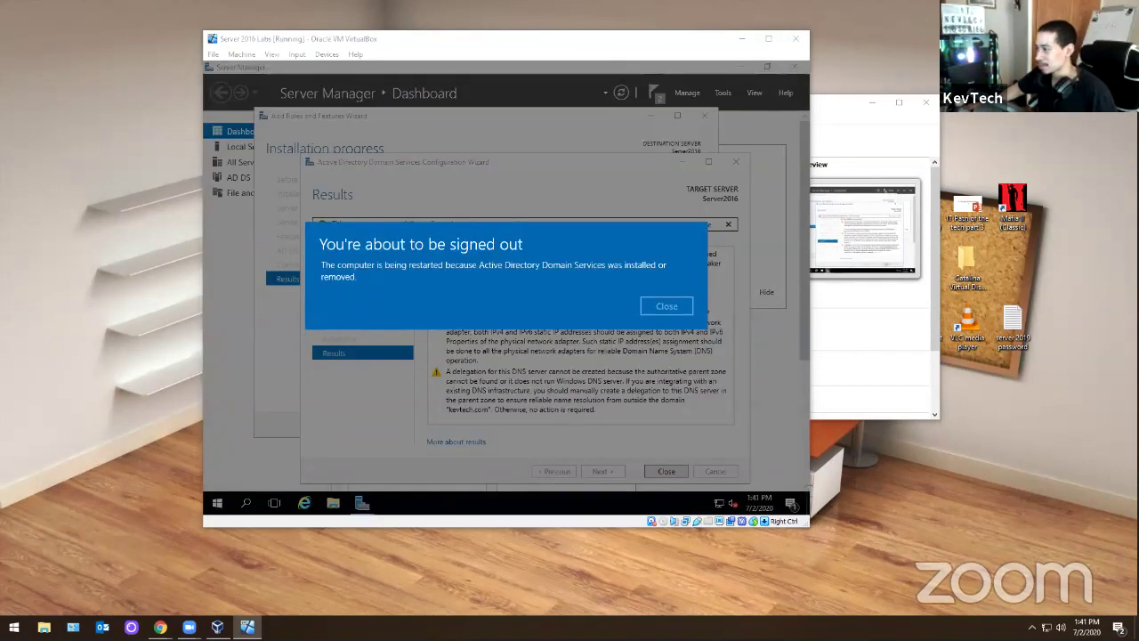
- Close the sign-out notice, the AD DS and Roles wizards, and Server Manager
click(667, 302)
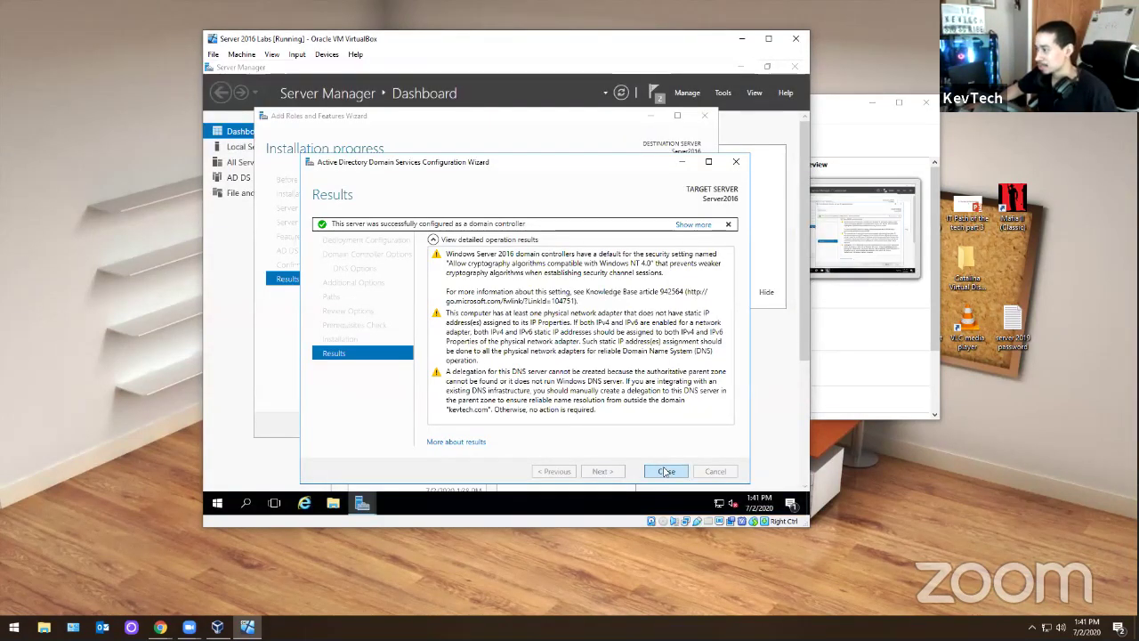
click(666, 470)
click(632, 425)
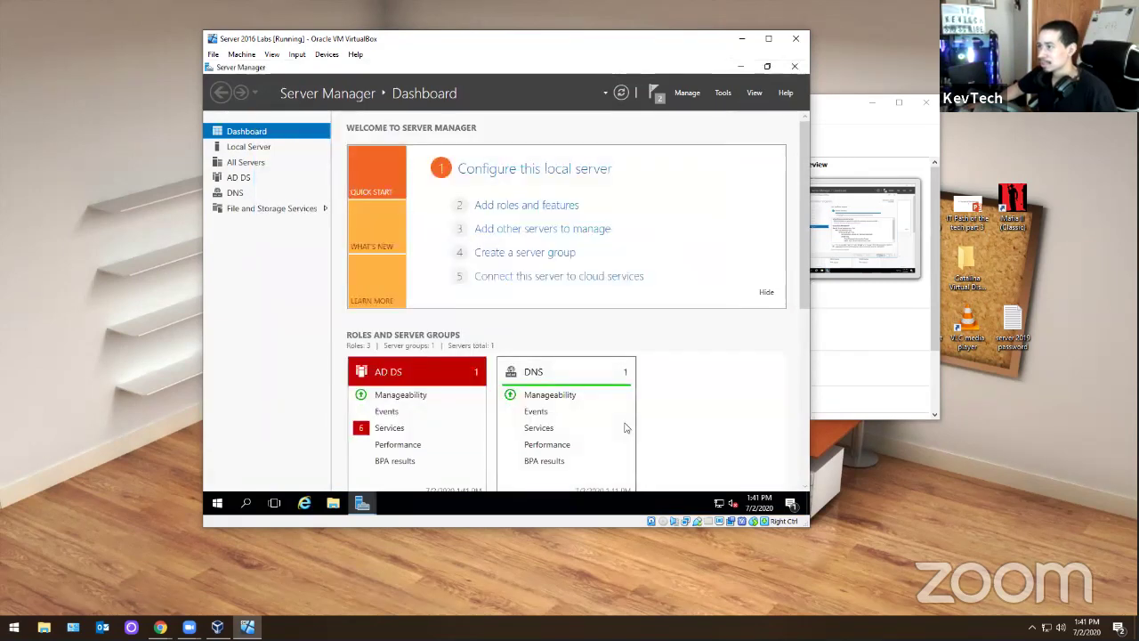
click(794, 67)
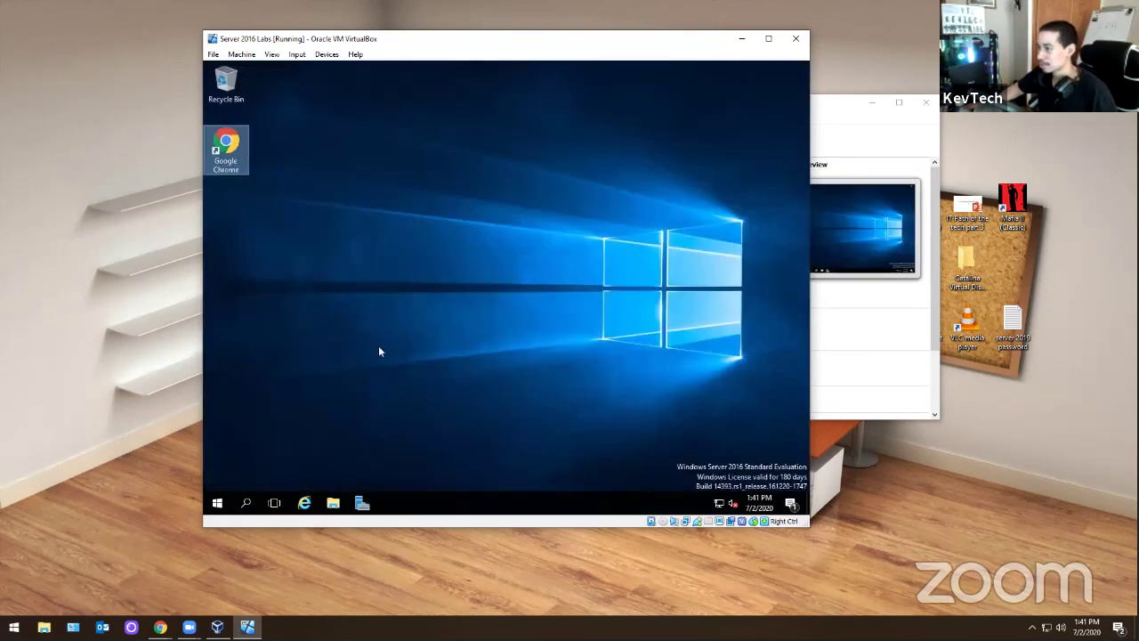
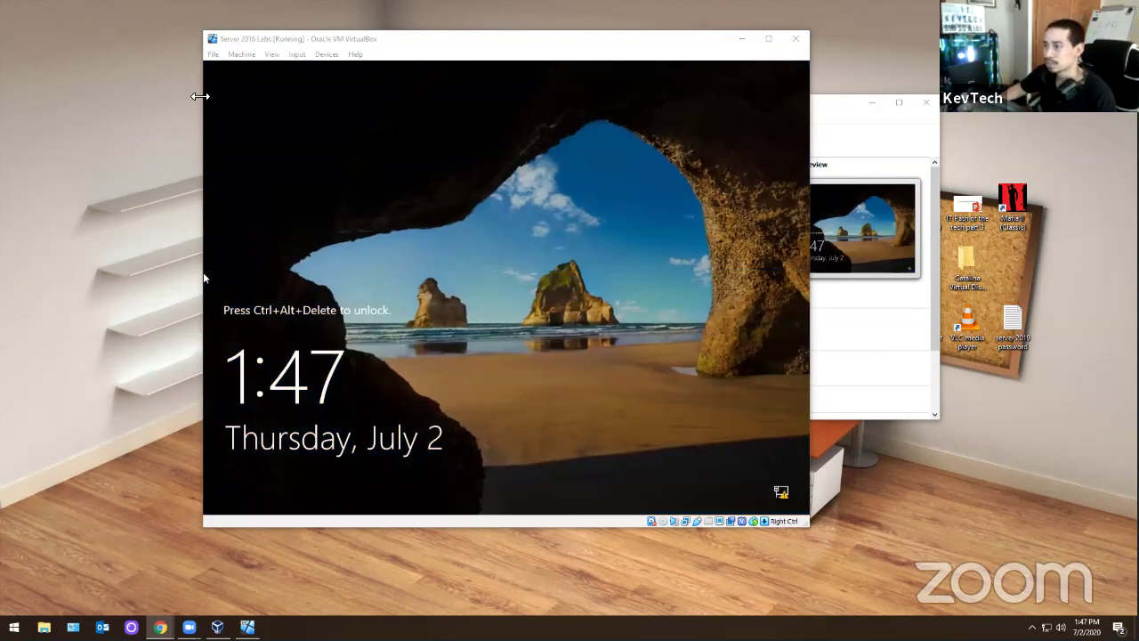
- Send Ctrl+Alt+Del to the Server 2016 VM to unlock its lock screen
click(300, 55)
mouse_move(317, 78)
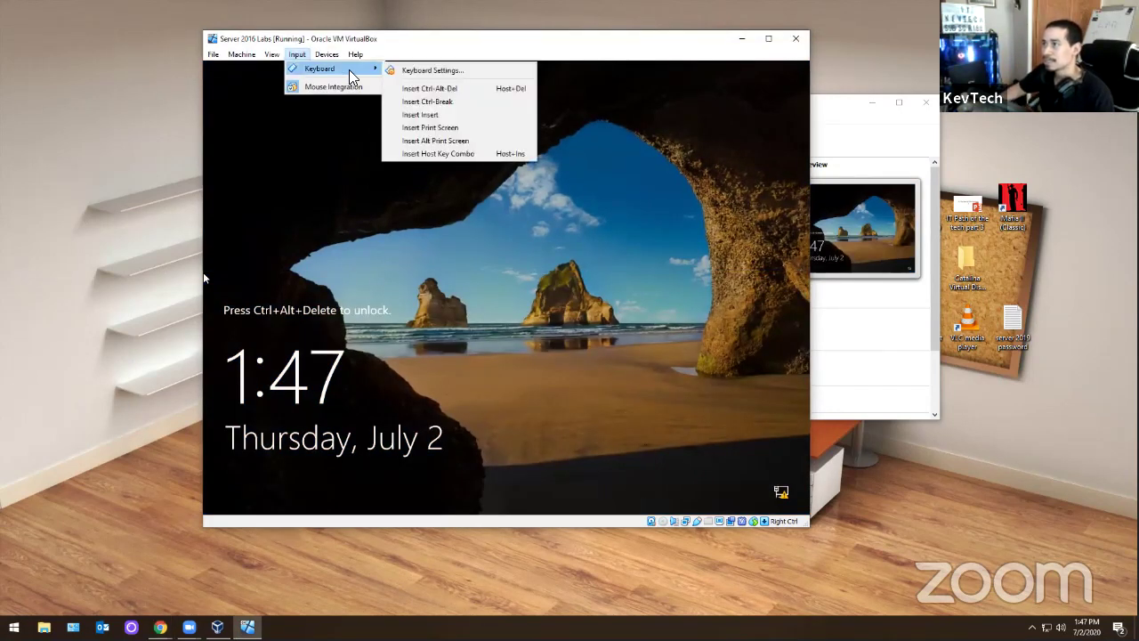
click(404, 89)
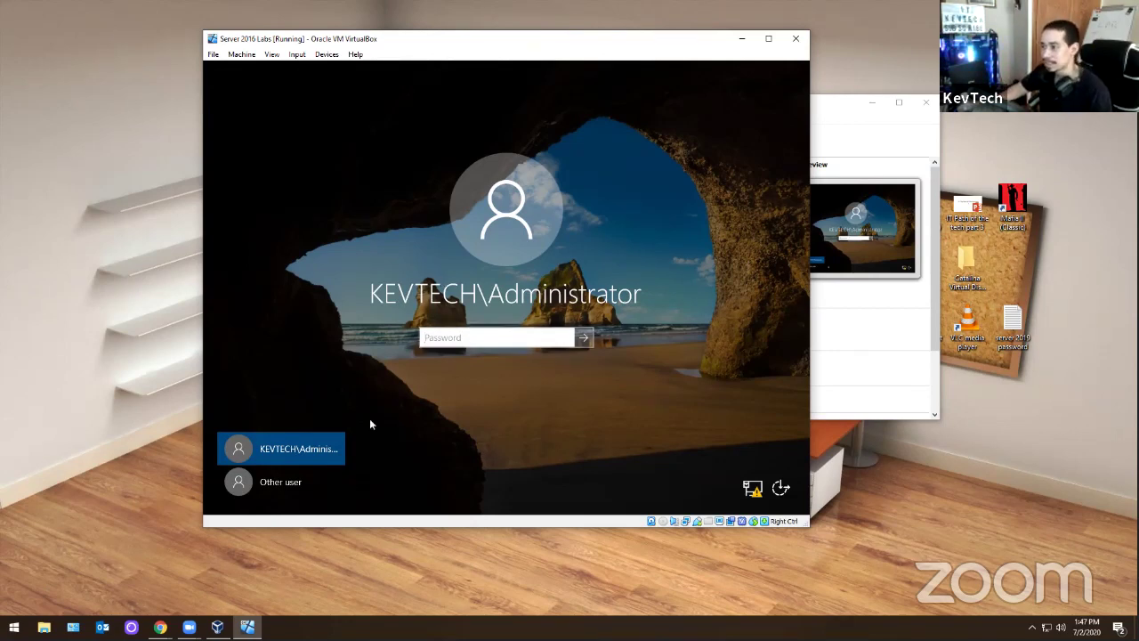
- Sign in as the domain Administrator with the account password
click(309, 478)
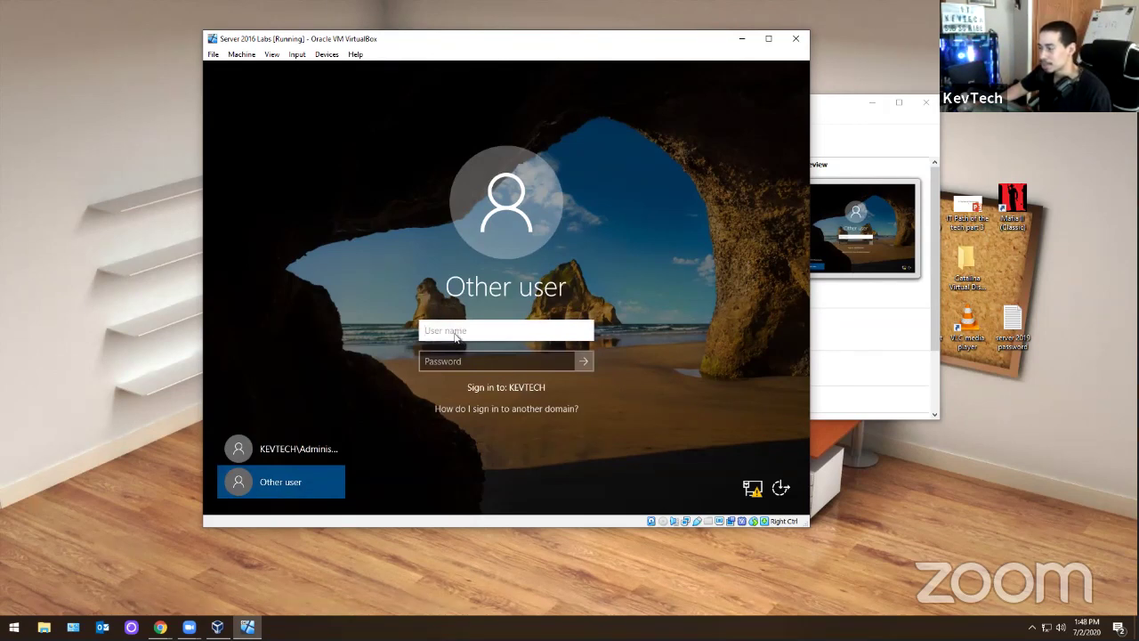
click(454, 334)
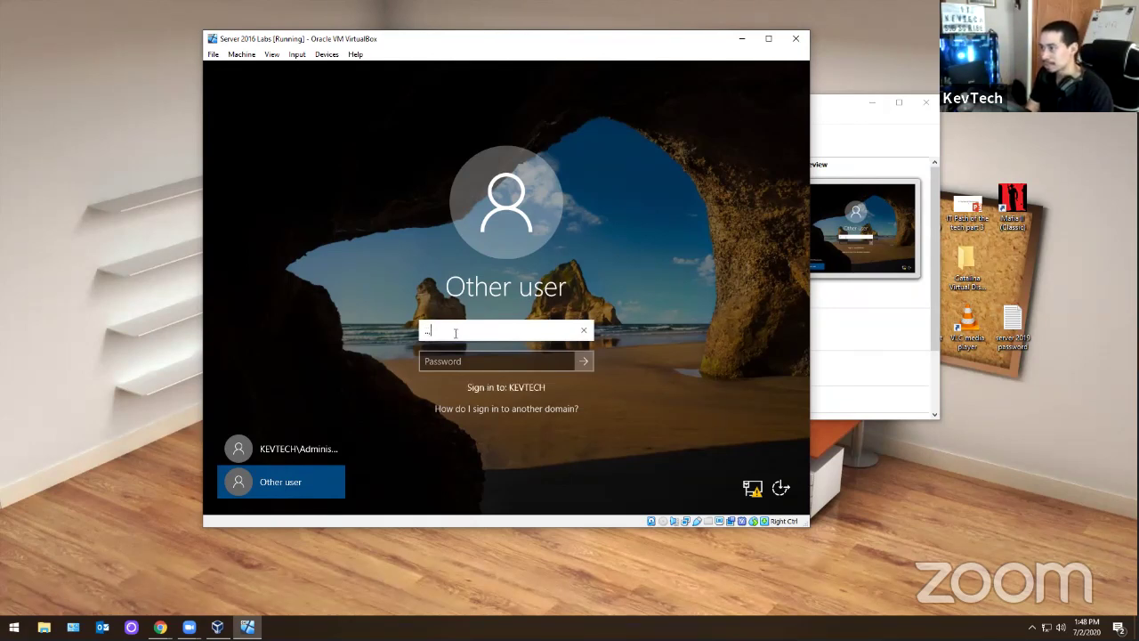
key(BackSpace)
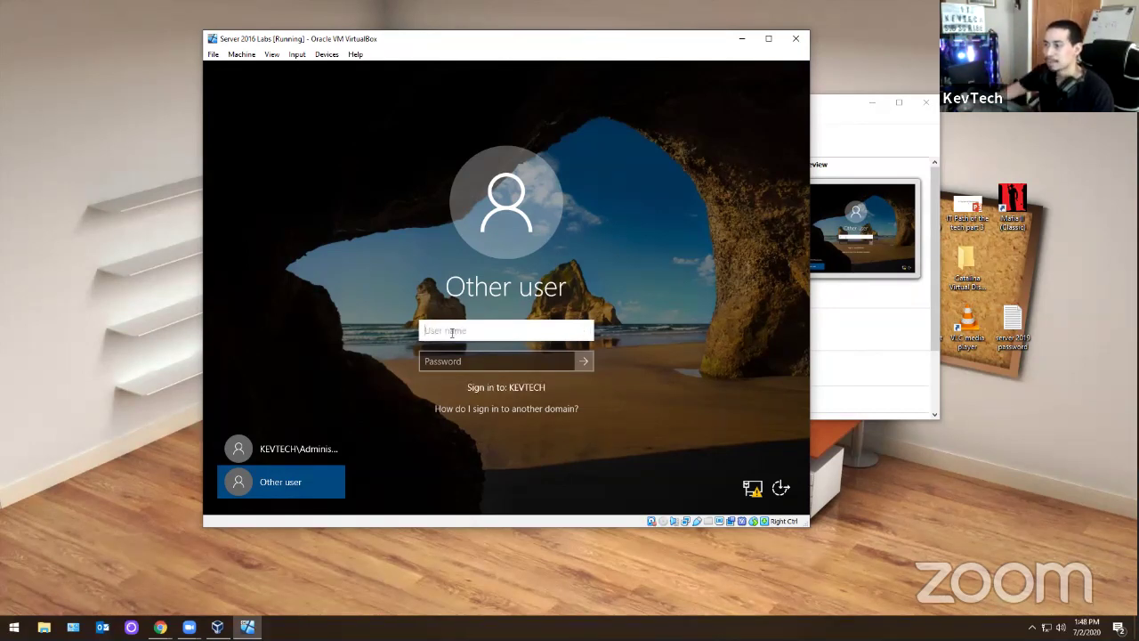
click(309, 447)
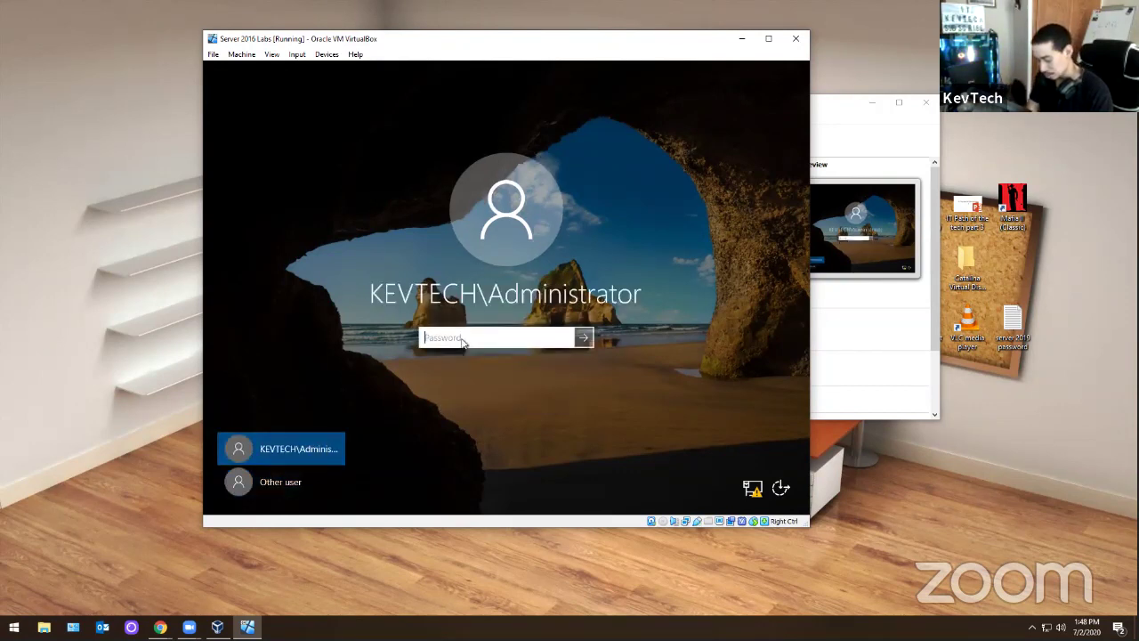
text(••••)
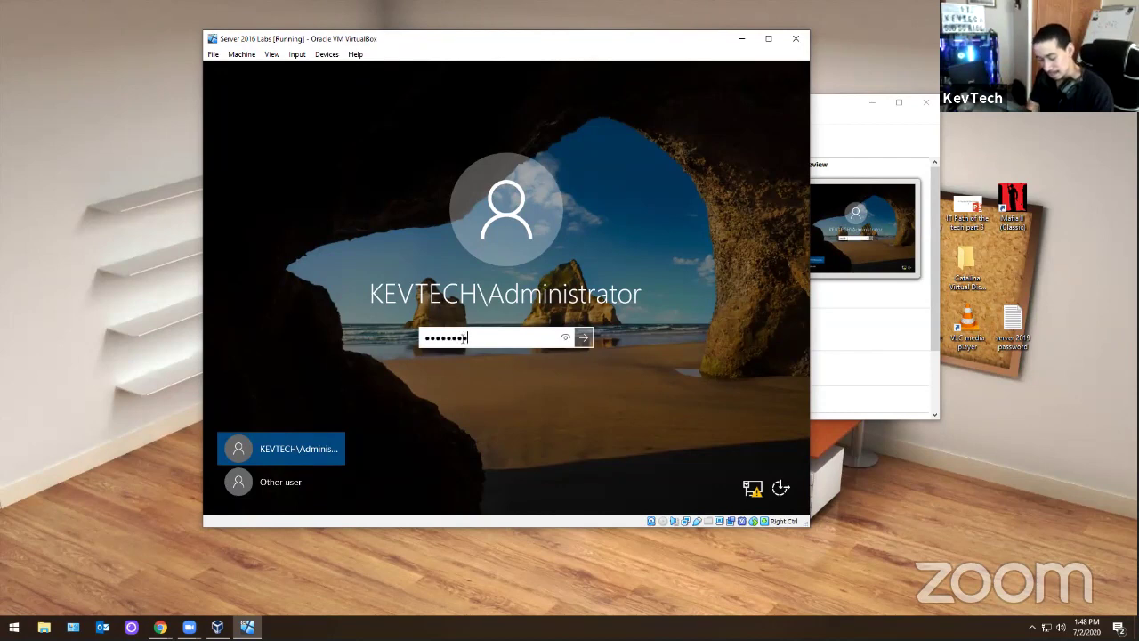
text(••••••)
key(Return)
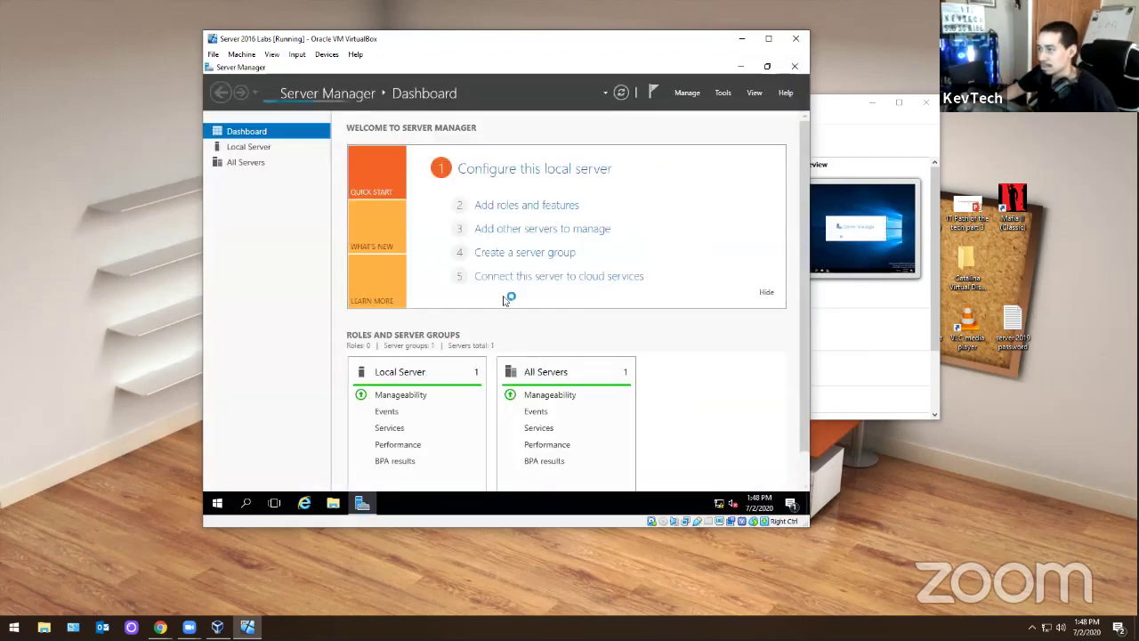
- Close Server Manager, and open then close Windows Settings
click(795, 66)
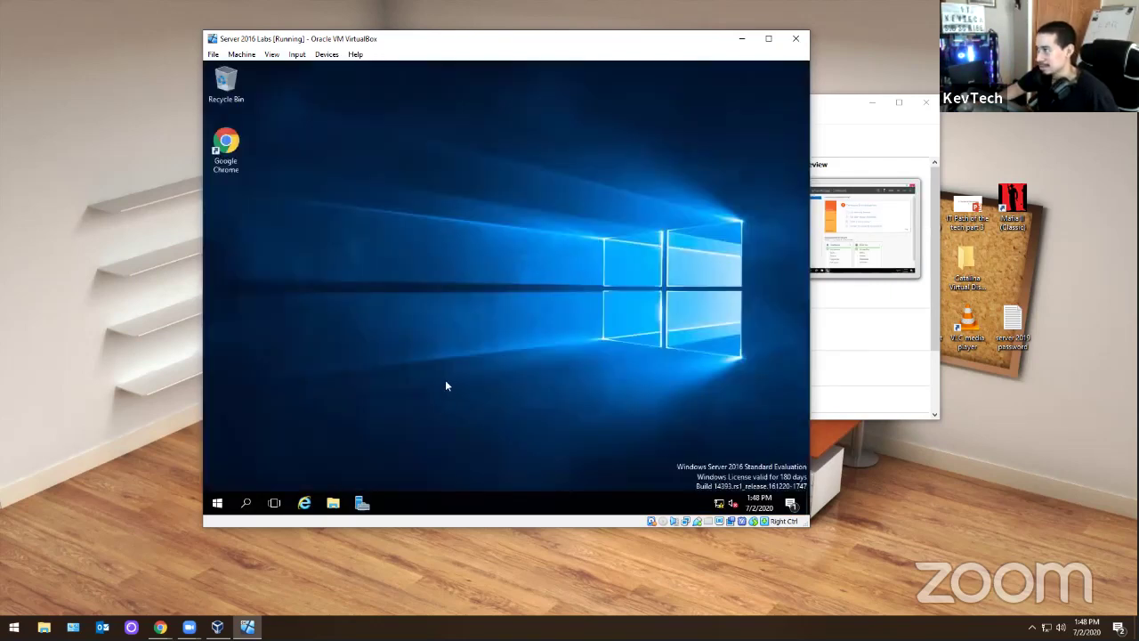
click(218, 503)
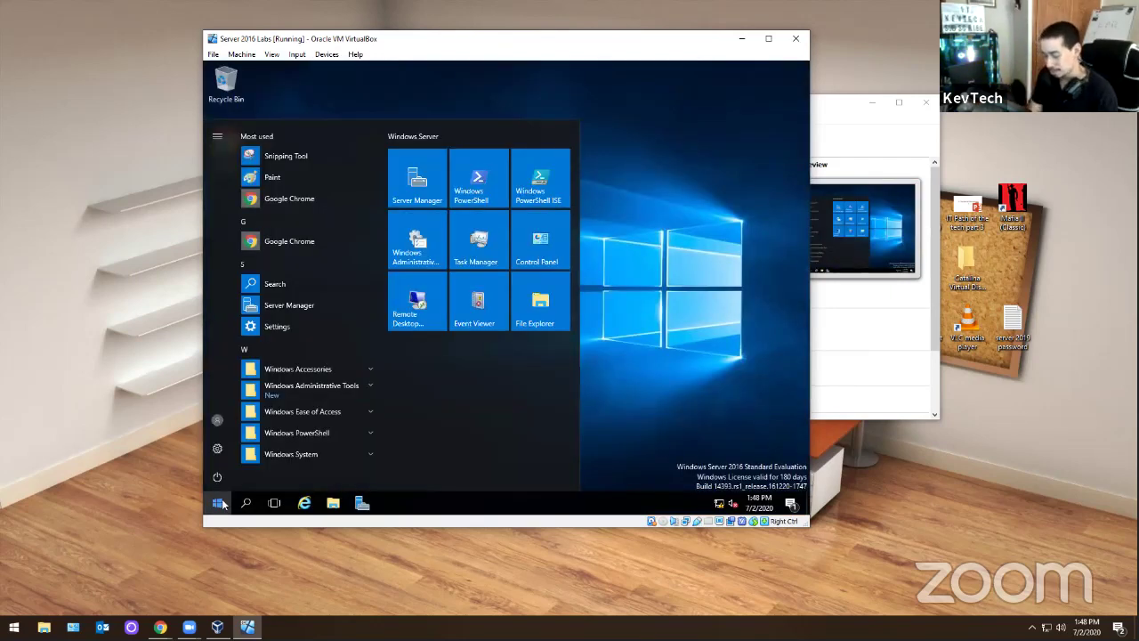
text(settings)
key(Return)
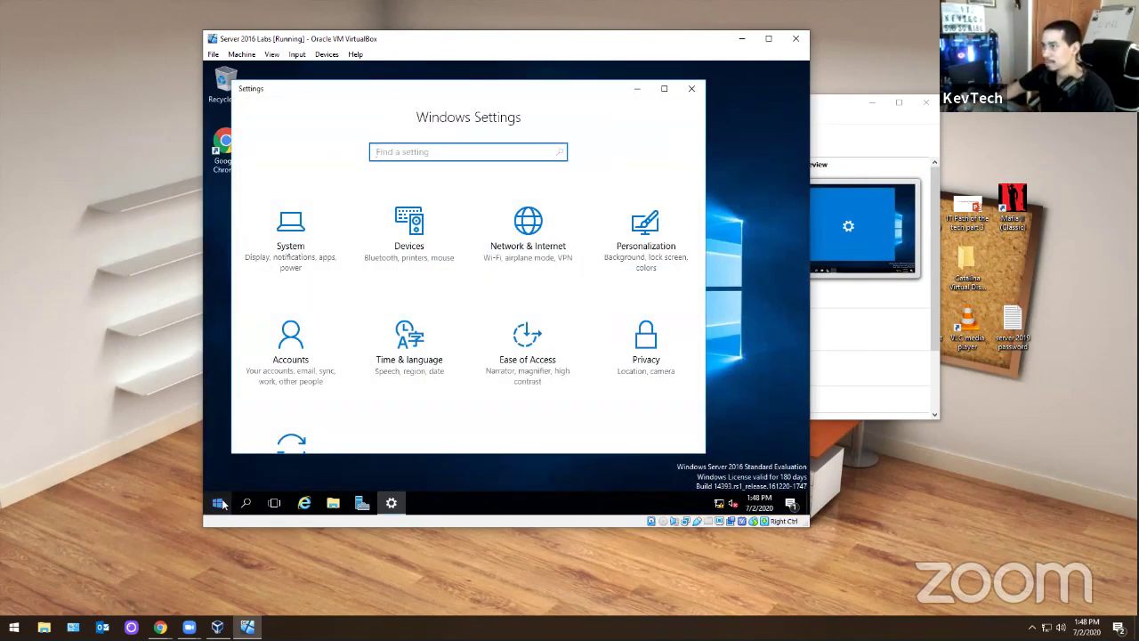
click(691, 88)
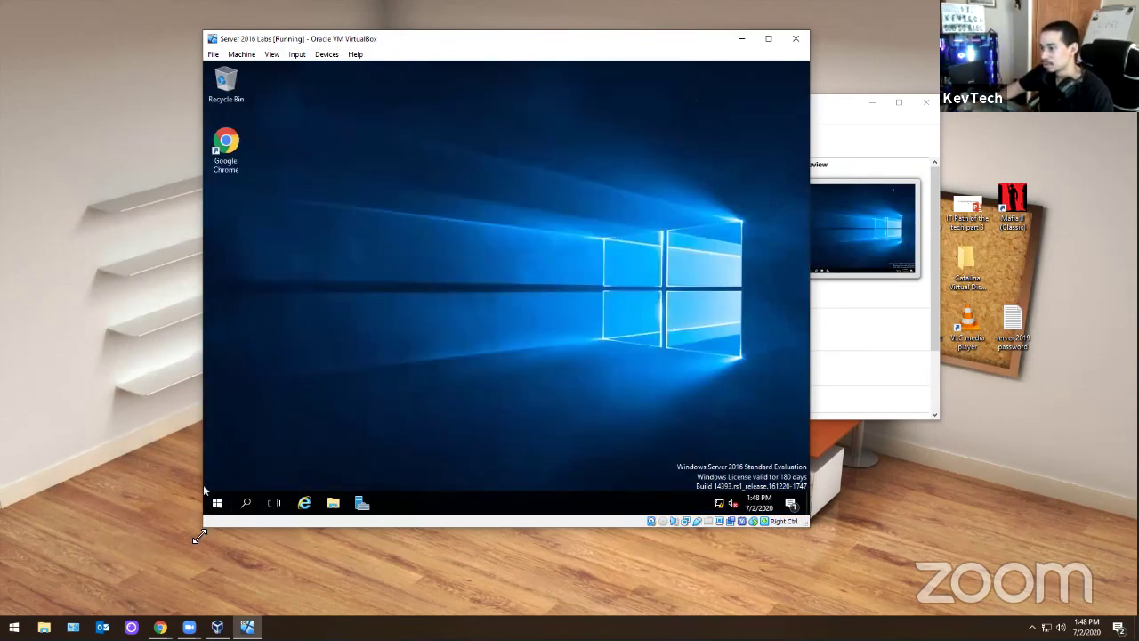
- Reach the Ethernet adapter's properties through Control Panel's Network and Sharing Center
click(217, 504)
text(contr)
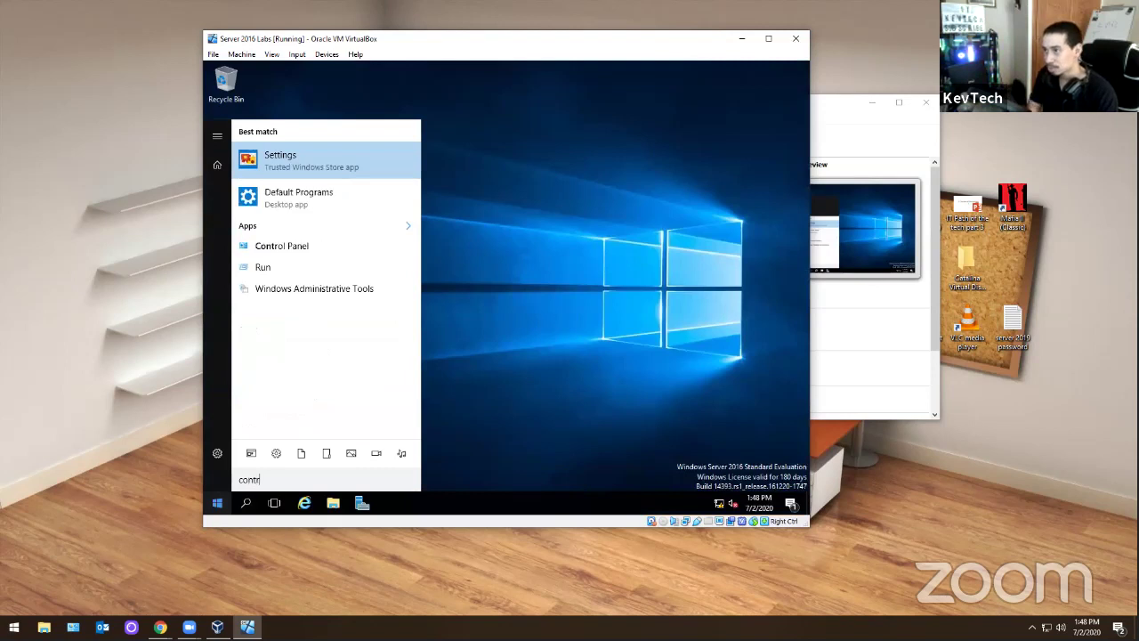
key(Down)
key(Down)
key(Return)
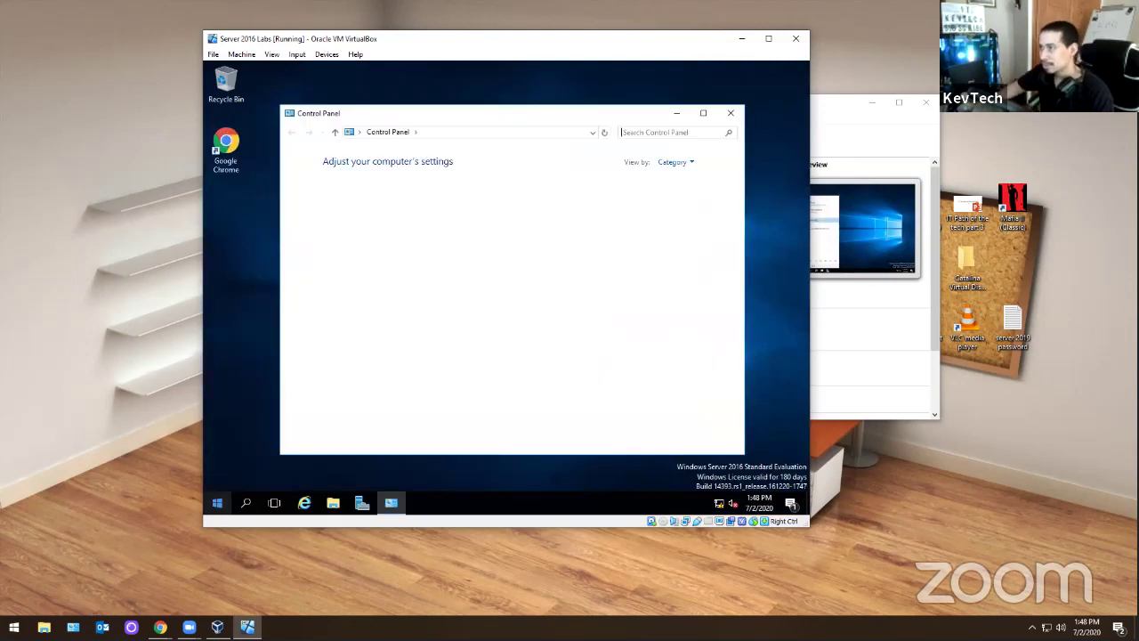
click(403, 241)
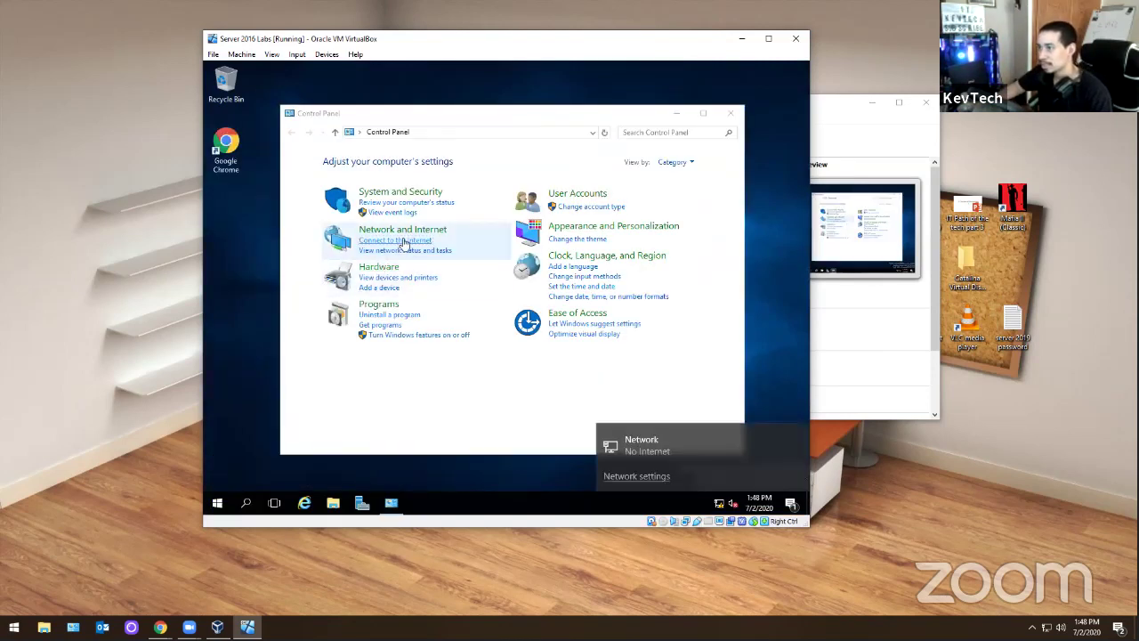
click(418, 250)
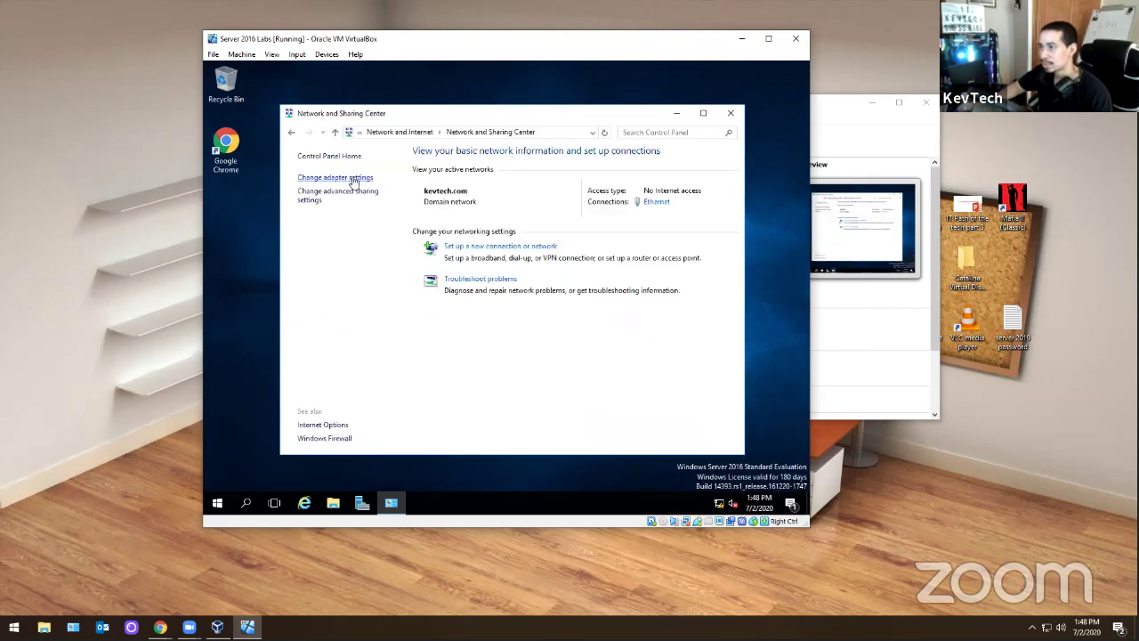
click(353, 178)
double_click(331, 195)
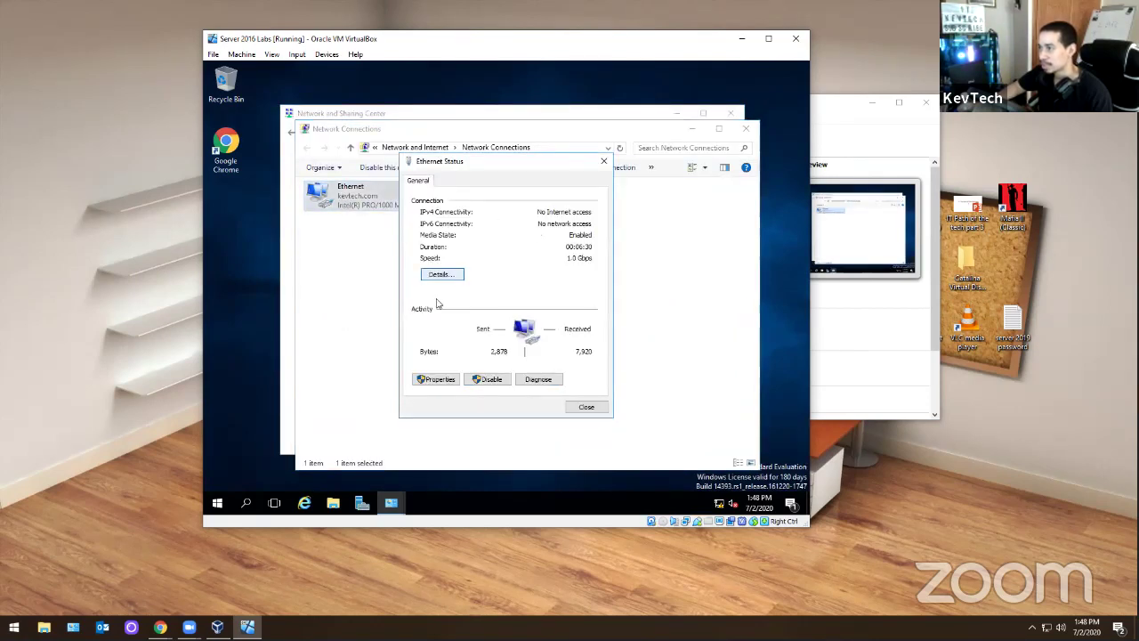
click(435, 378)
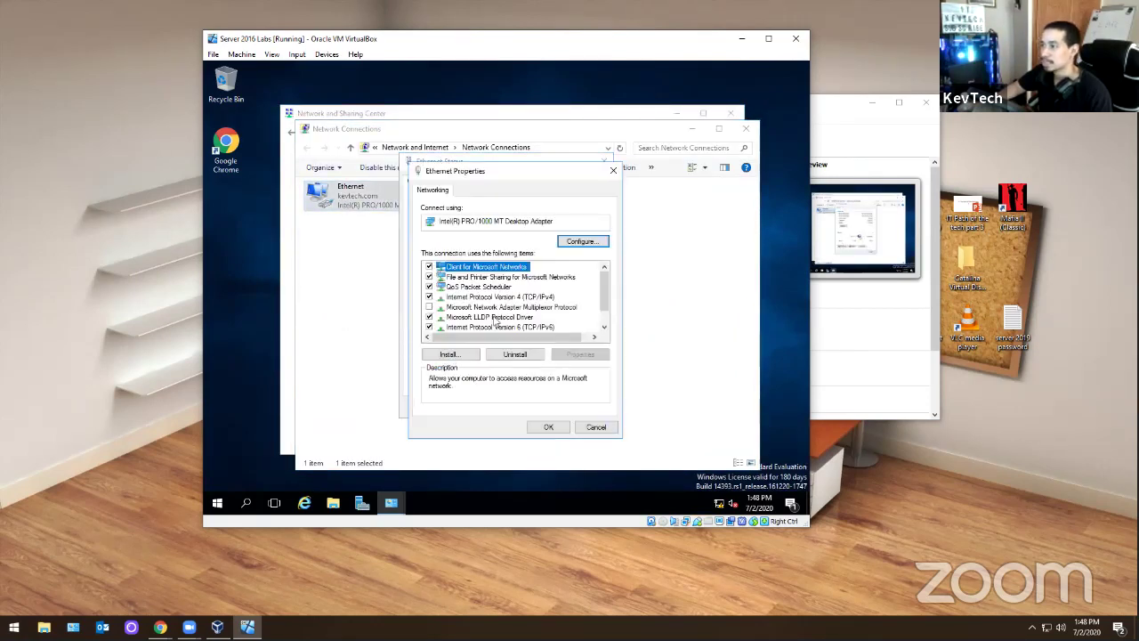
- Set both IPv4 and IPv6 to obtain DNS server addresses automatically
double_click(509, 299)
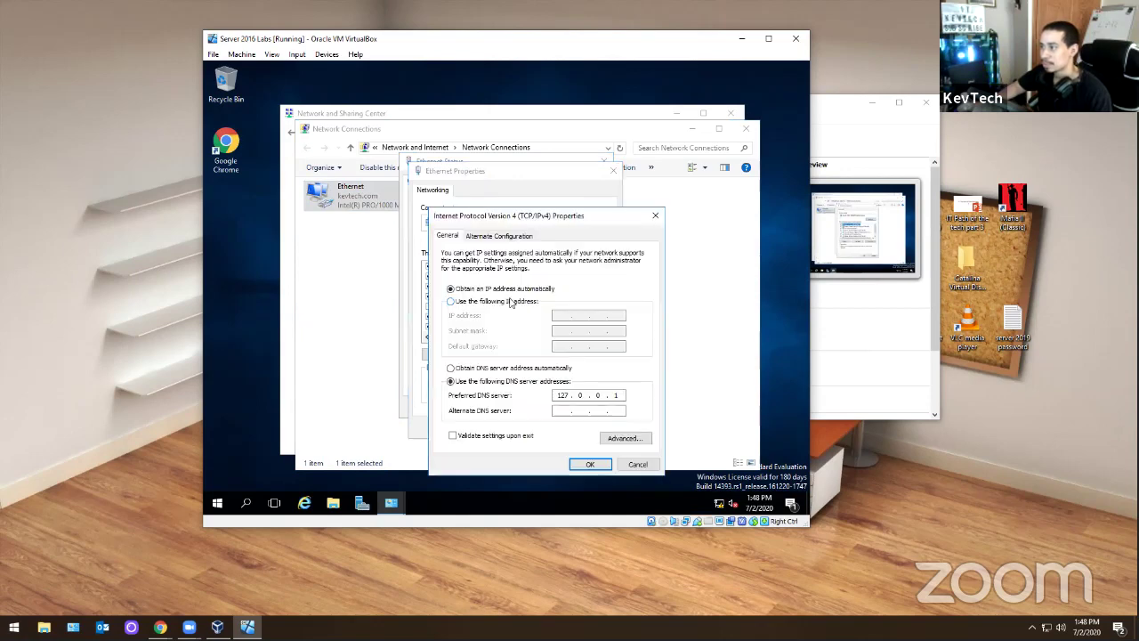
click(477, 369)
click(579, 464)
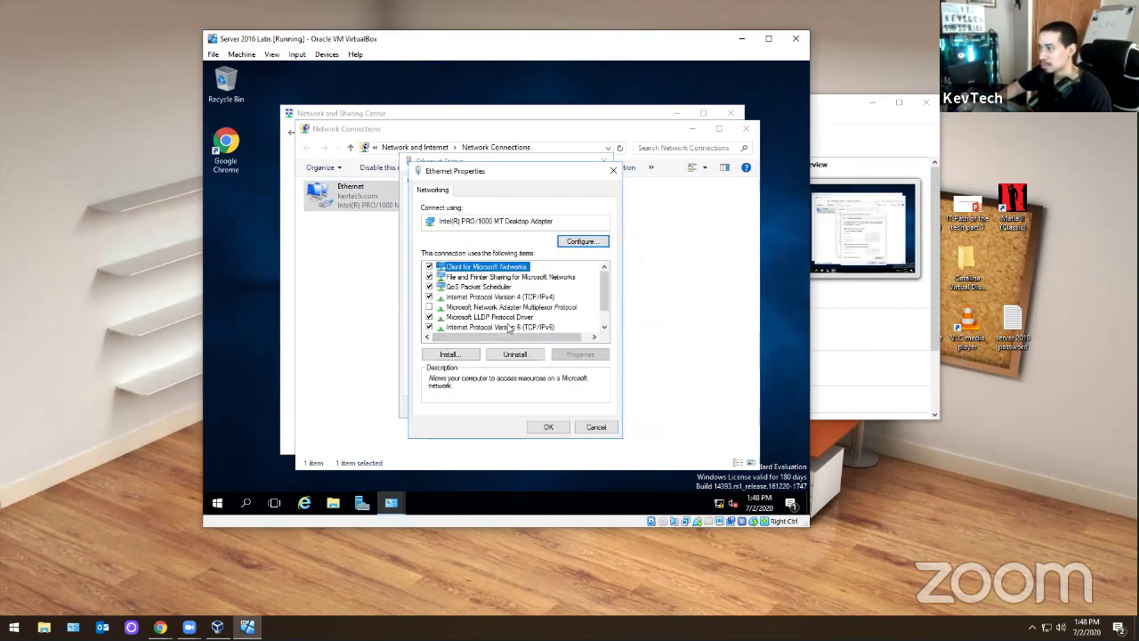
click(501, 327)
double_click(500, 327)
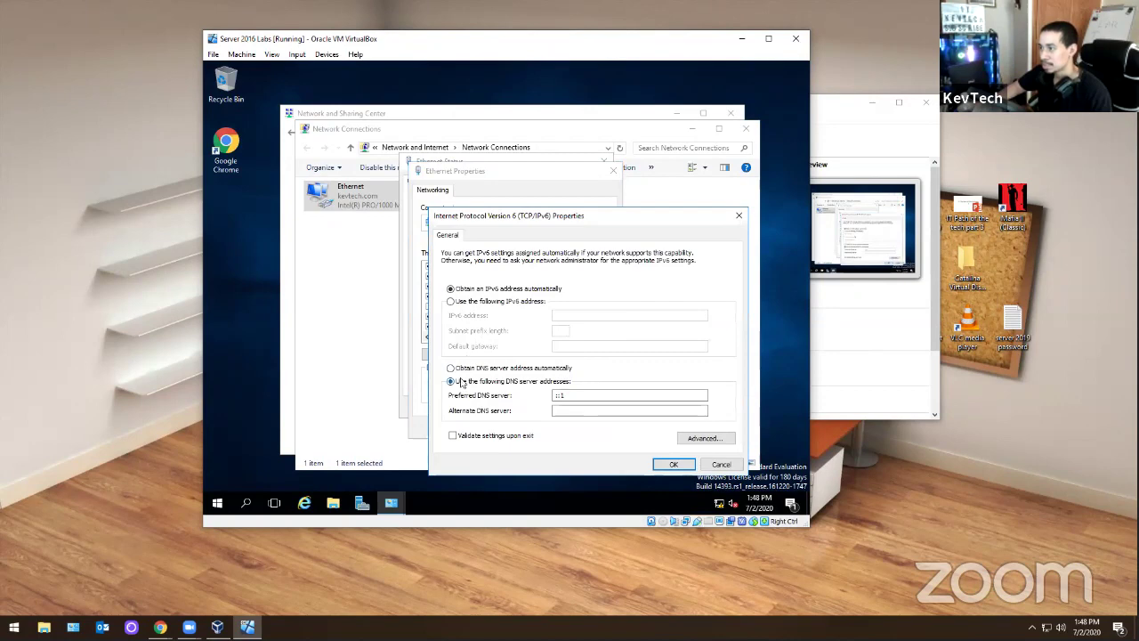
click(463, 368)
click(673, 465)
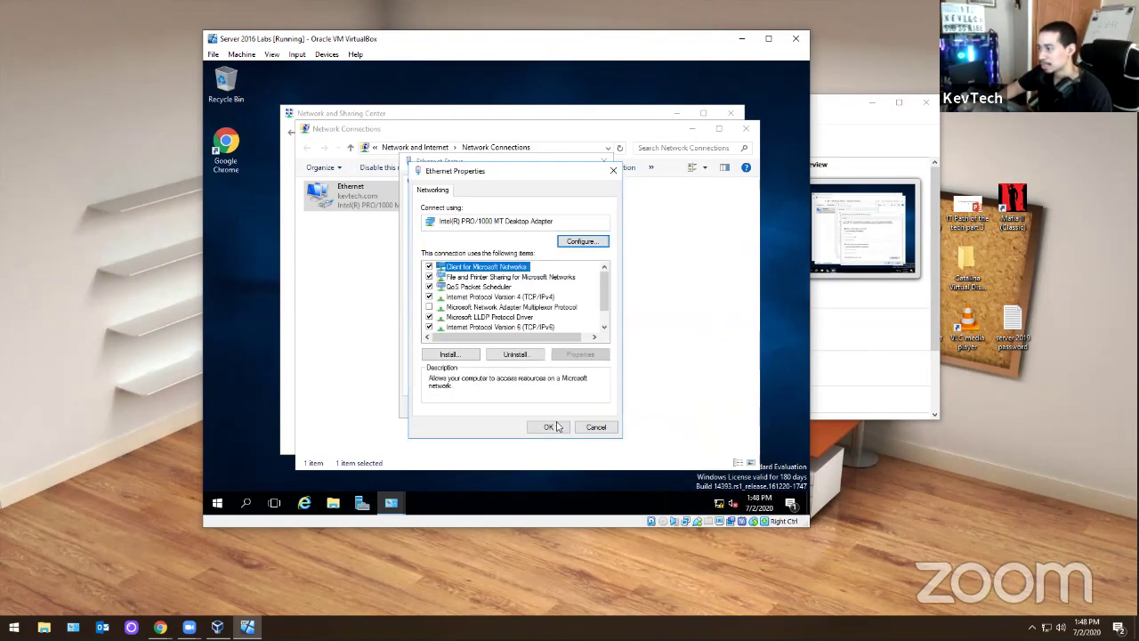
- Close the Ethernet properties, status and network windows, leaving the bare desktop
click(613, 170)
click(607, 163)
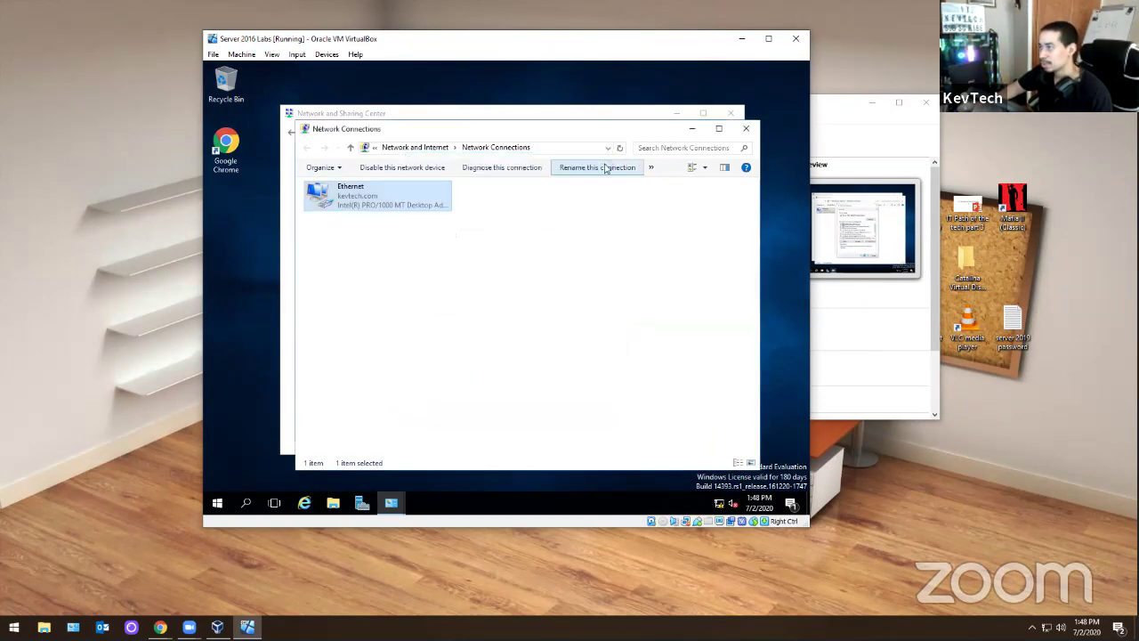
click(746, 128)
click(730, 113)
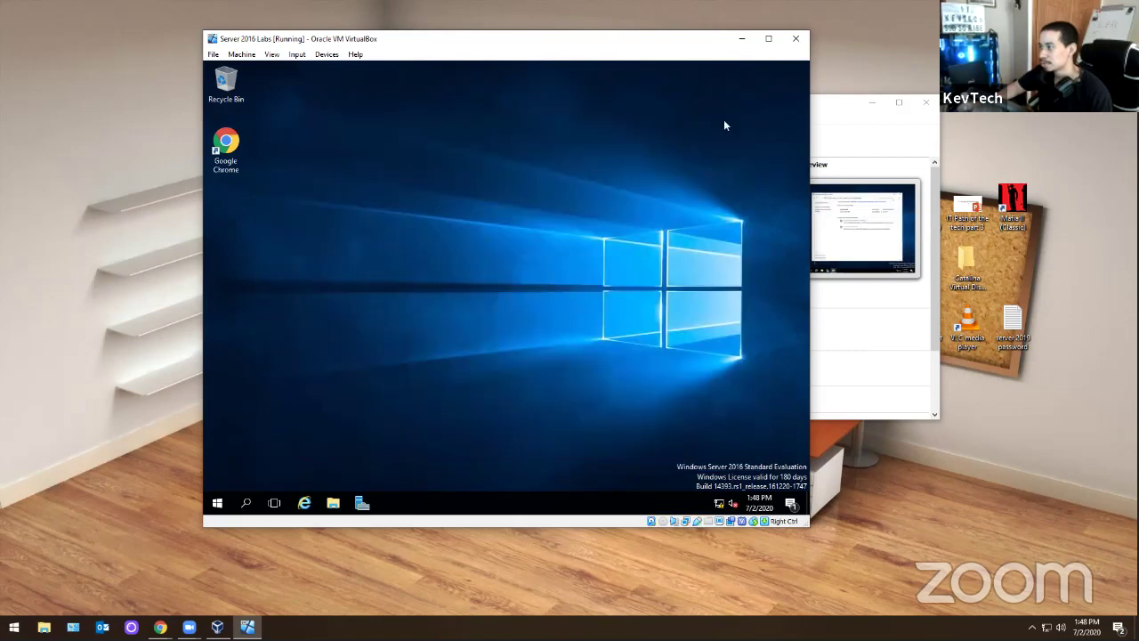
- Pin Chrome to the VM taskbar, launch it, and close the default-browser bar
drag(241, 149, 410, 500)
click(391, 503)
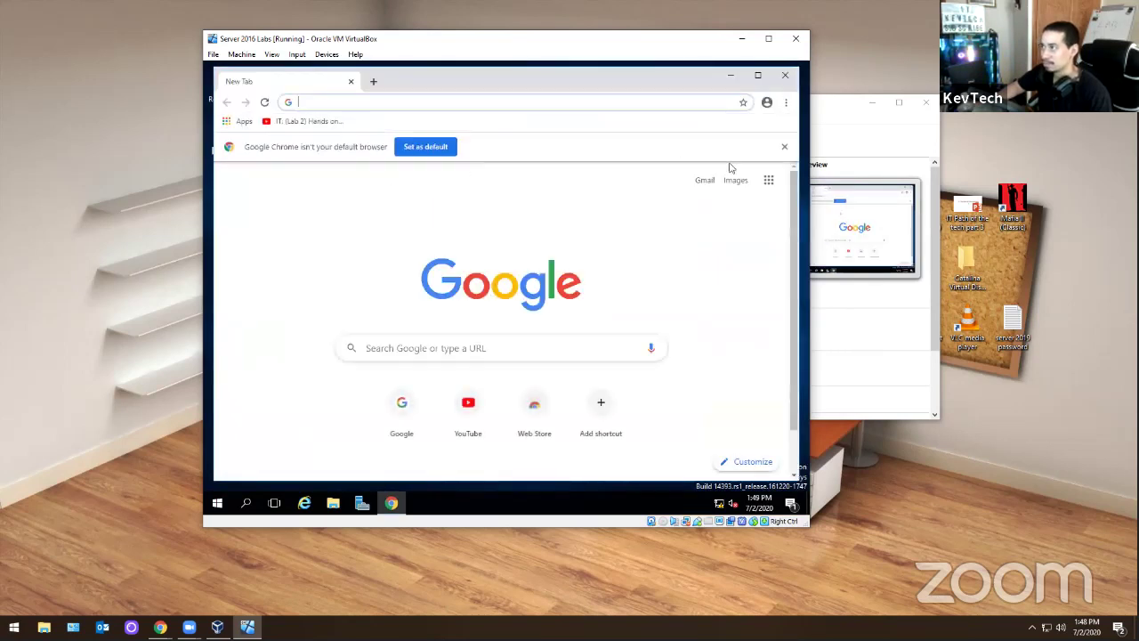
click(783, 146)
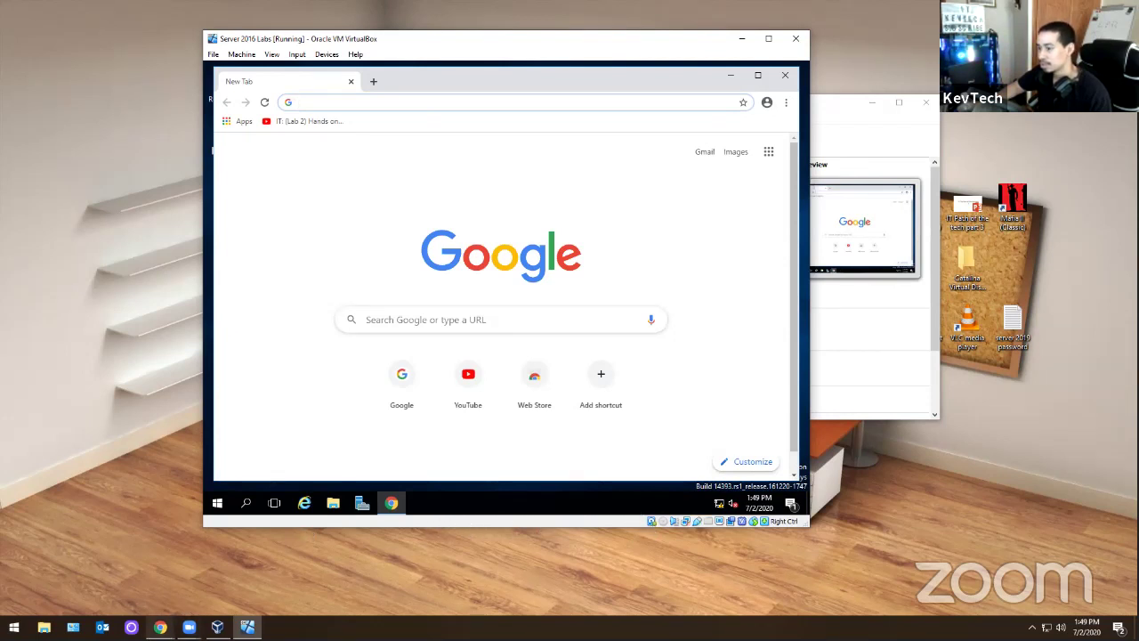
- Insert the ExchangeServer2016-x64-cu13 ISO from Pictures into the VM's optical drive
mouse_move(160, 627)
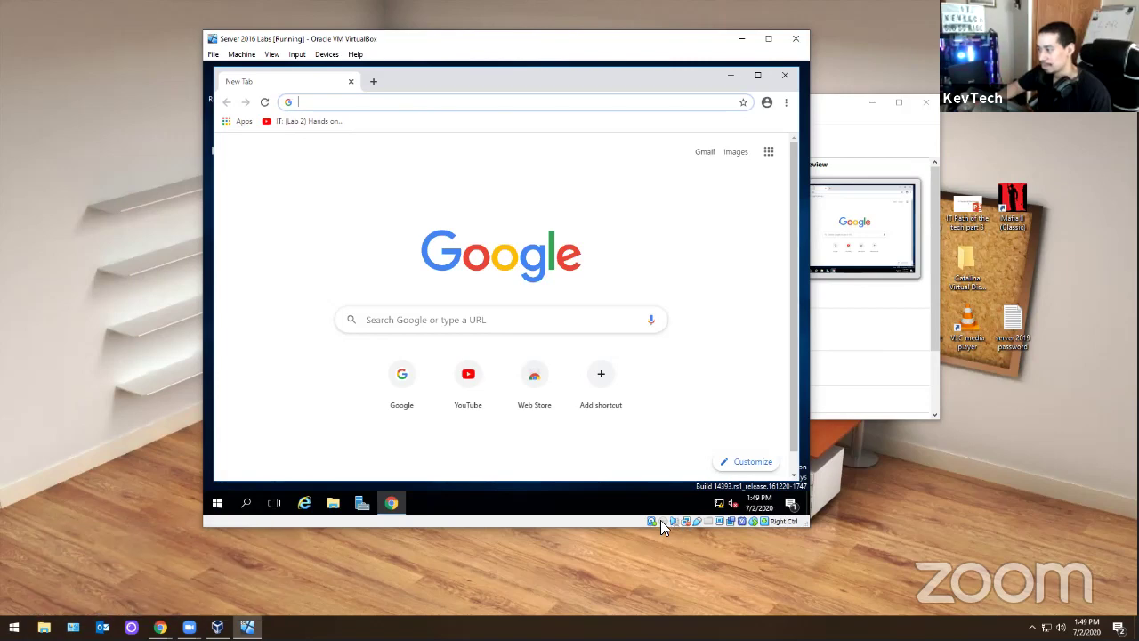
click(660, 519)
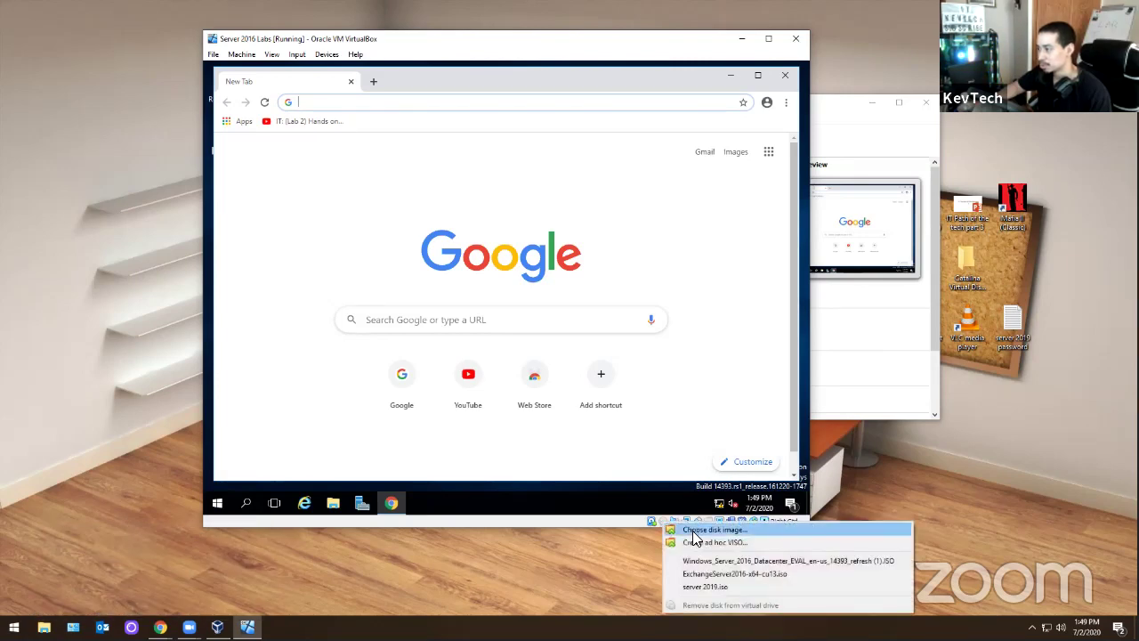
click(693, 532)
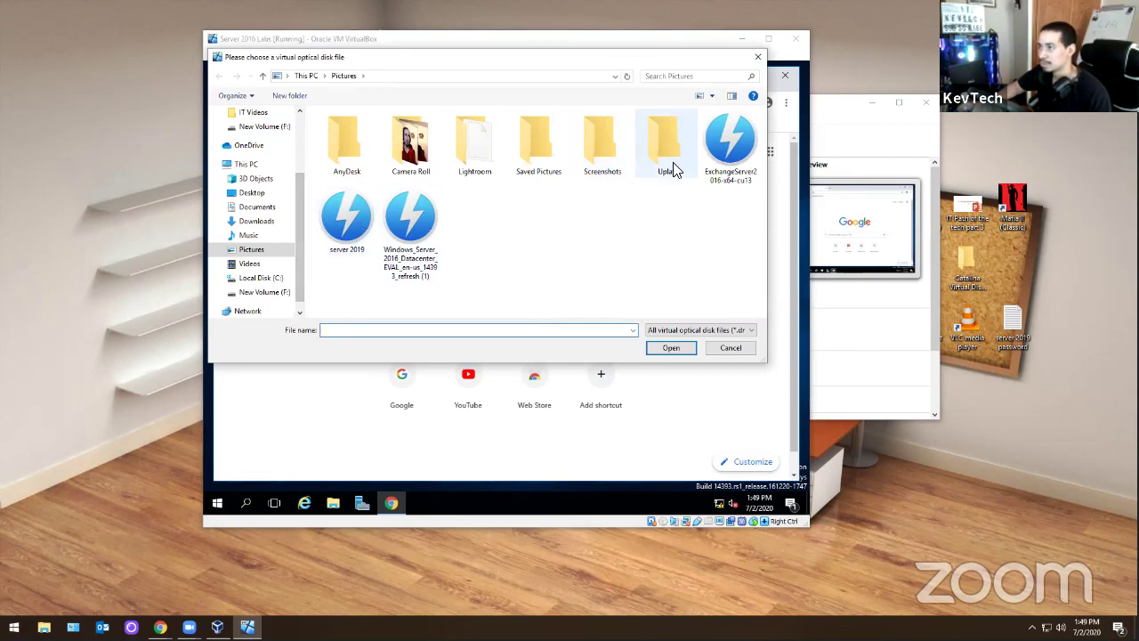
double_click(730, 143)
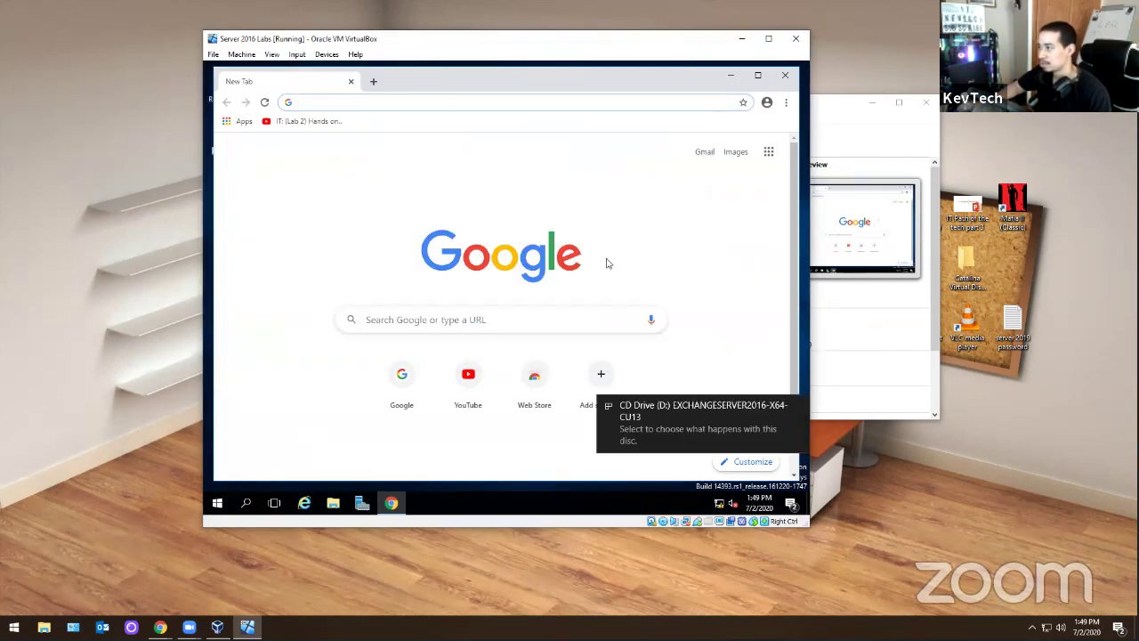
- Open the 'IT: (Lab 2) Hands on Training' video and expand its description to the PowerShell commands
click(318, 126)
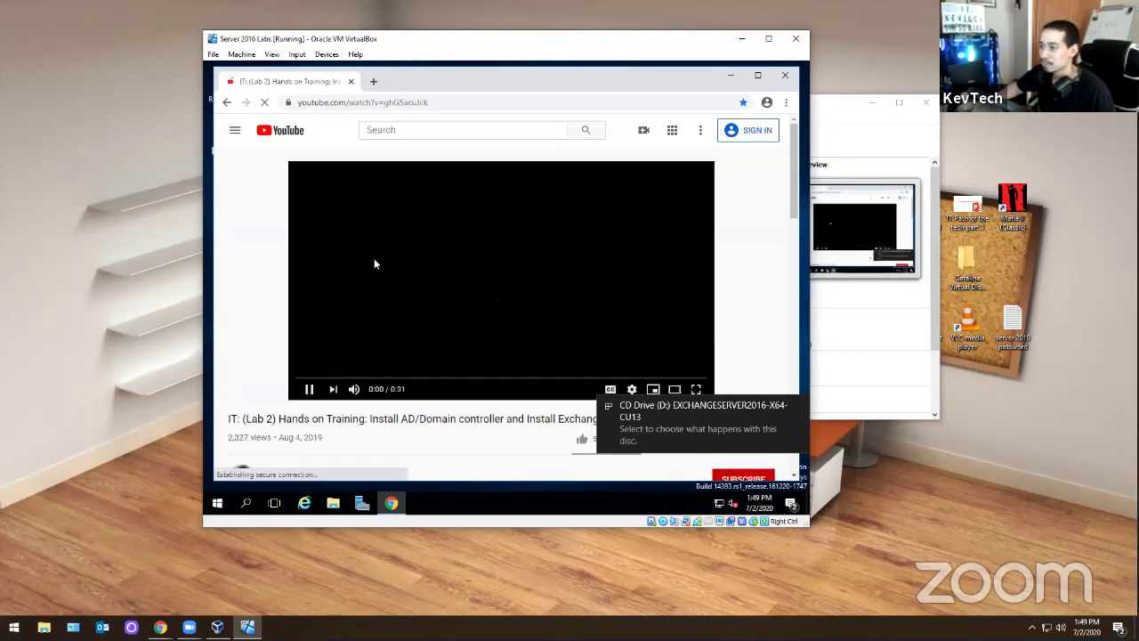
scroll(450, 281, down, 3)
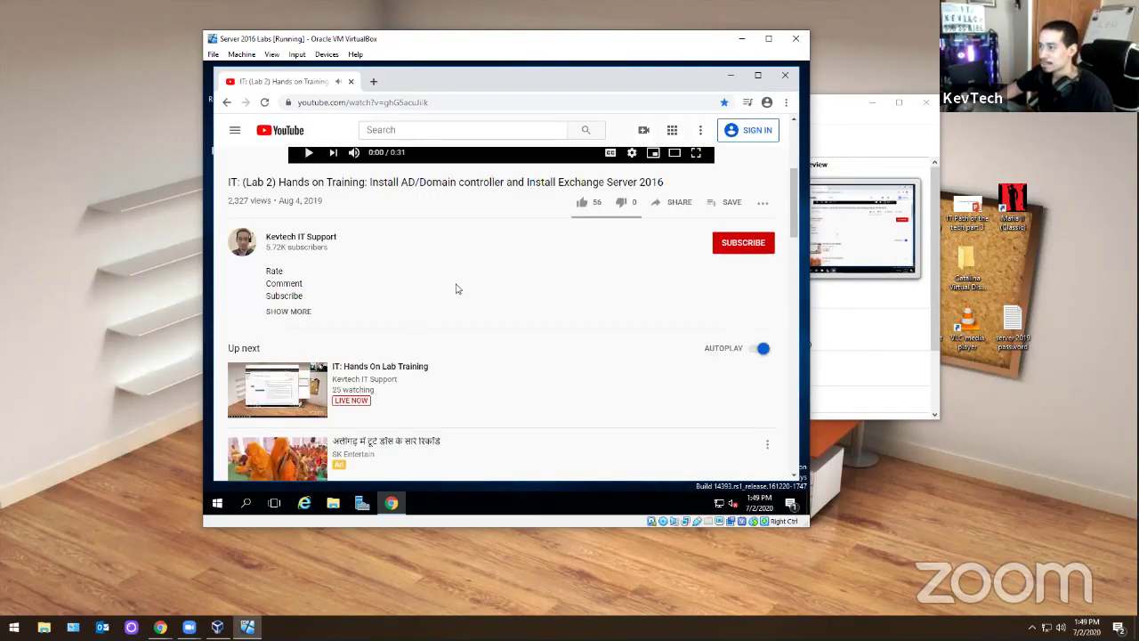
click(300, 313)
scroll(426, 321, down, 4)
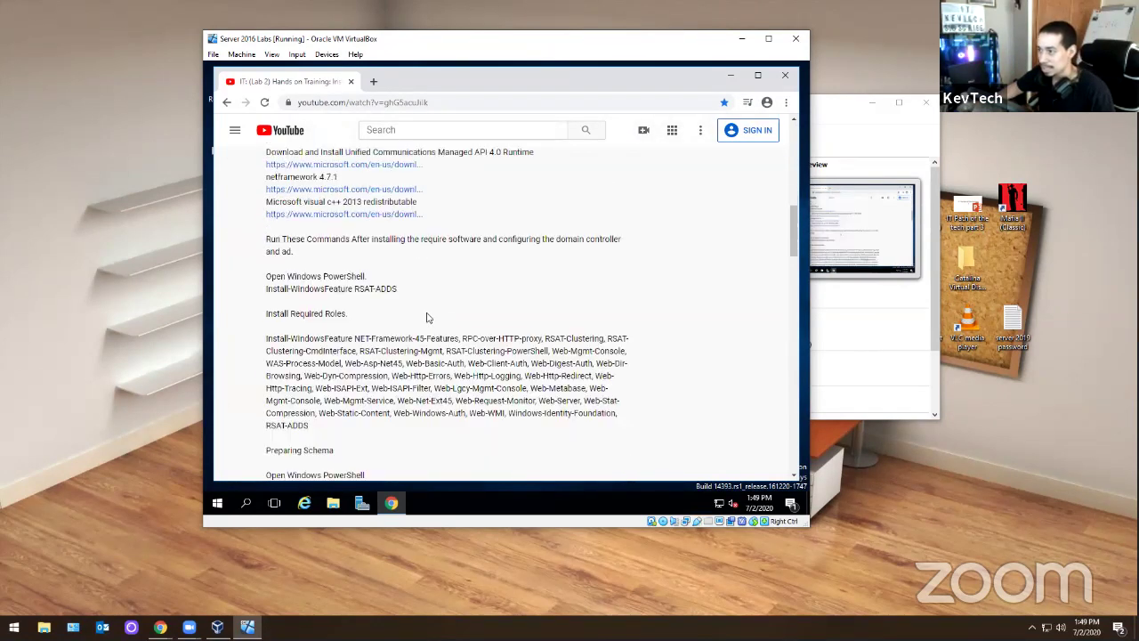
- Run PowerShell as administrator and list the D: drive's Exchange files with dir
click(218, 504)
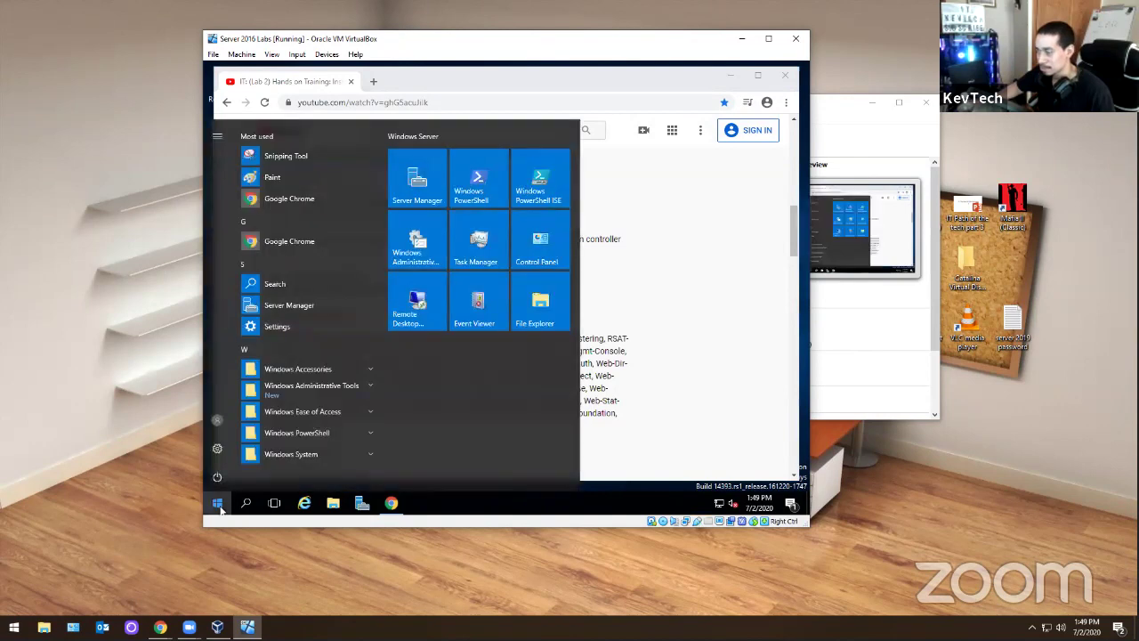
text(power)
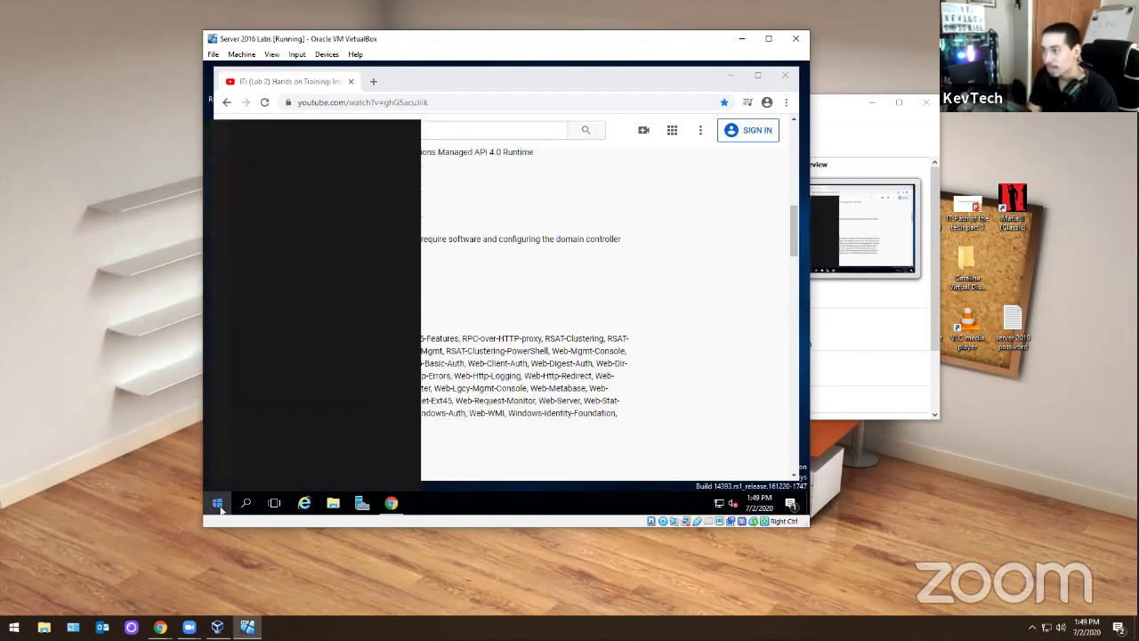
right_click(297, 174)
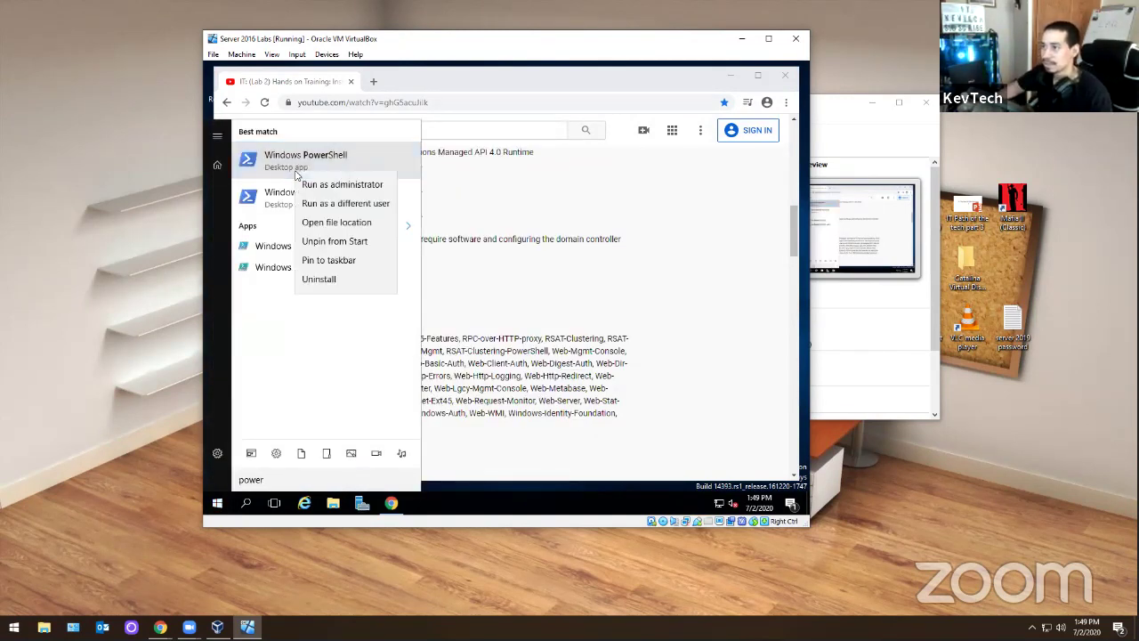
click(327, 183)
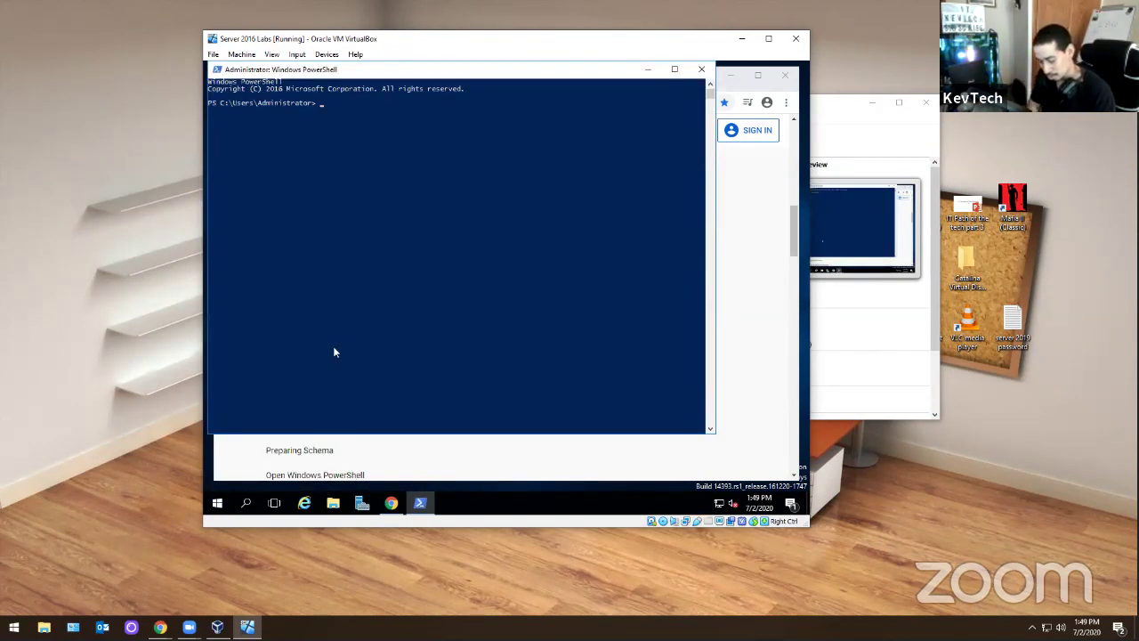
text(d)
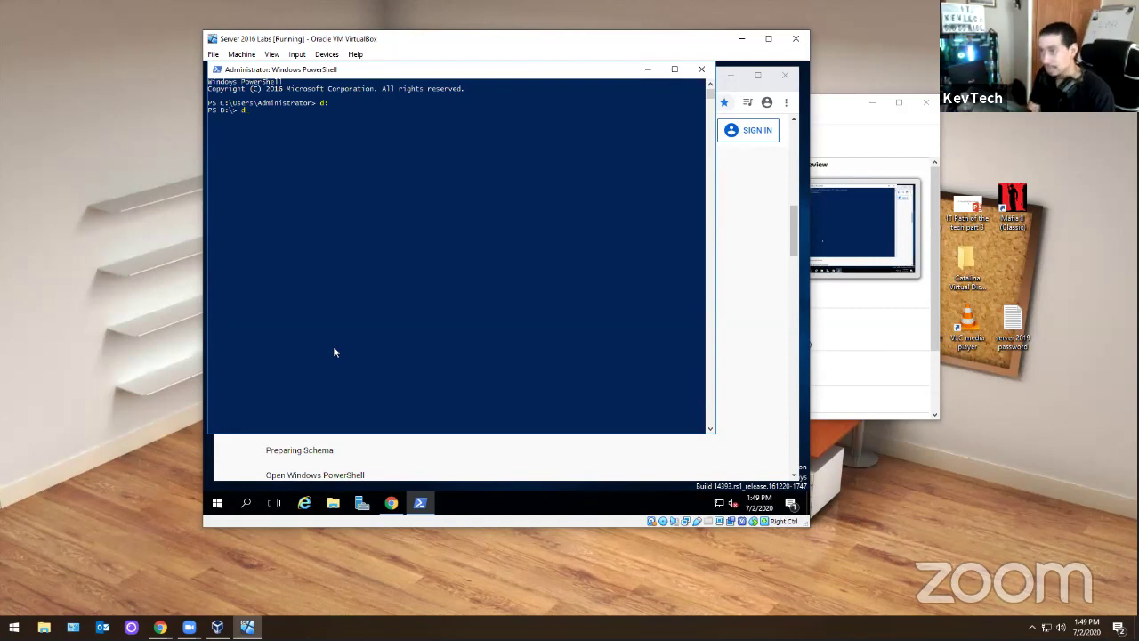
text(ir)
key(Return)
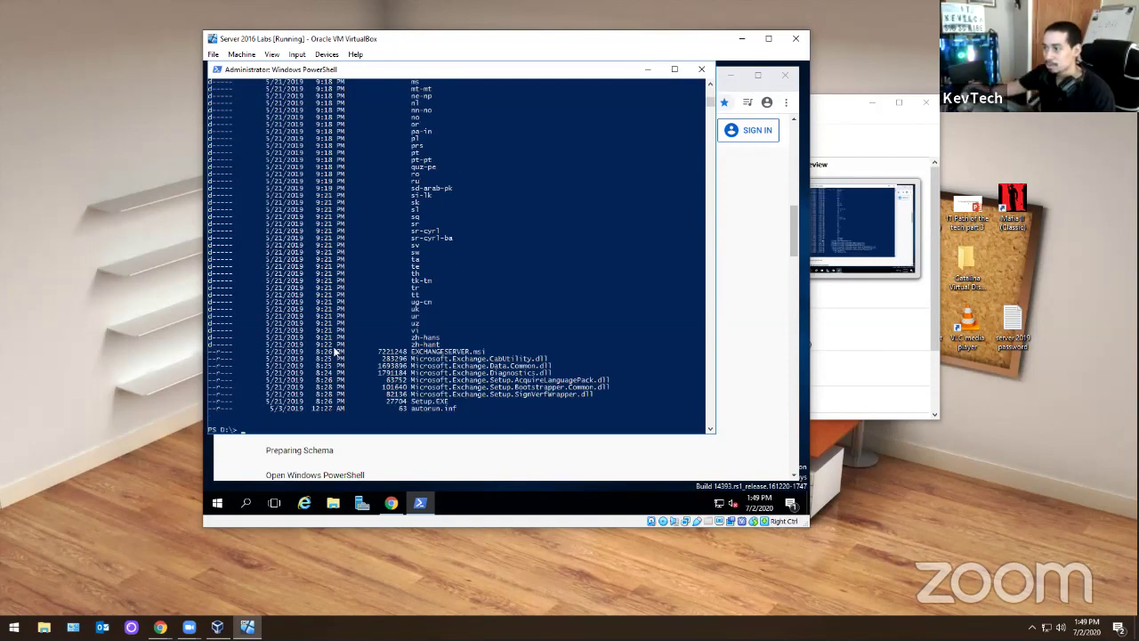
- Copy Install-WindowsFeature RSAT-ADDS from the video notes and paste it into PowerShell
click(435, 447)
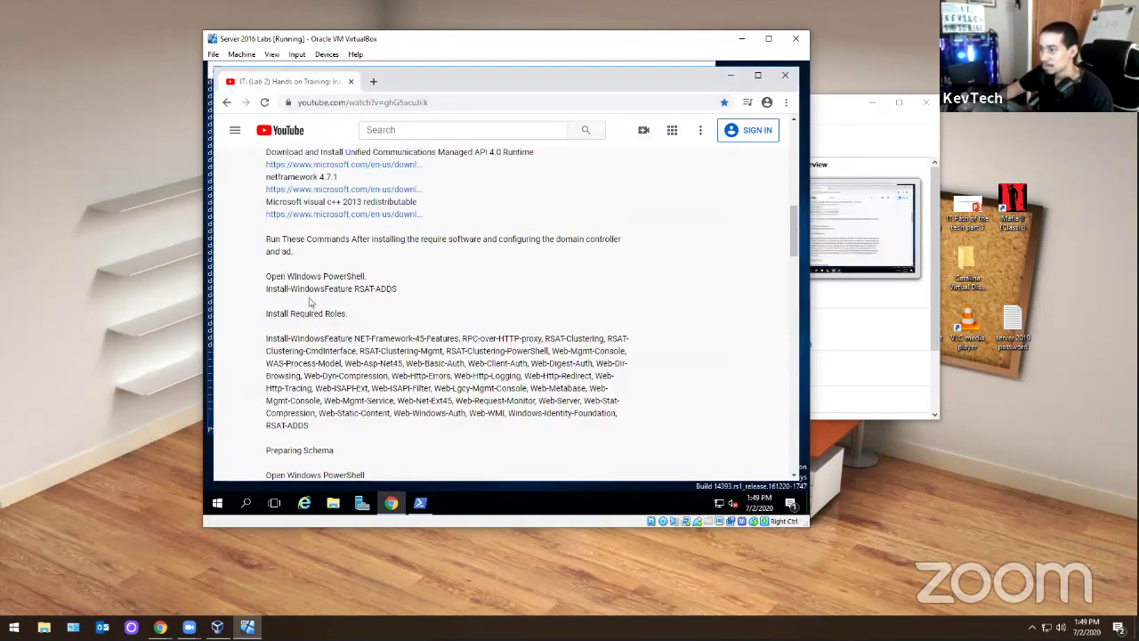
drag(266, 290, 407, 294)
key(super+c)
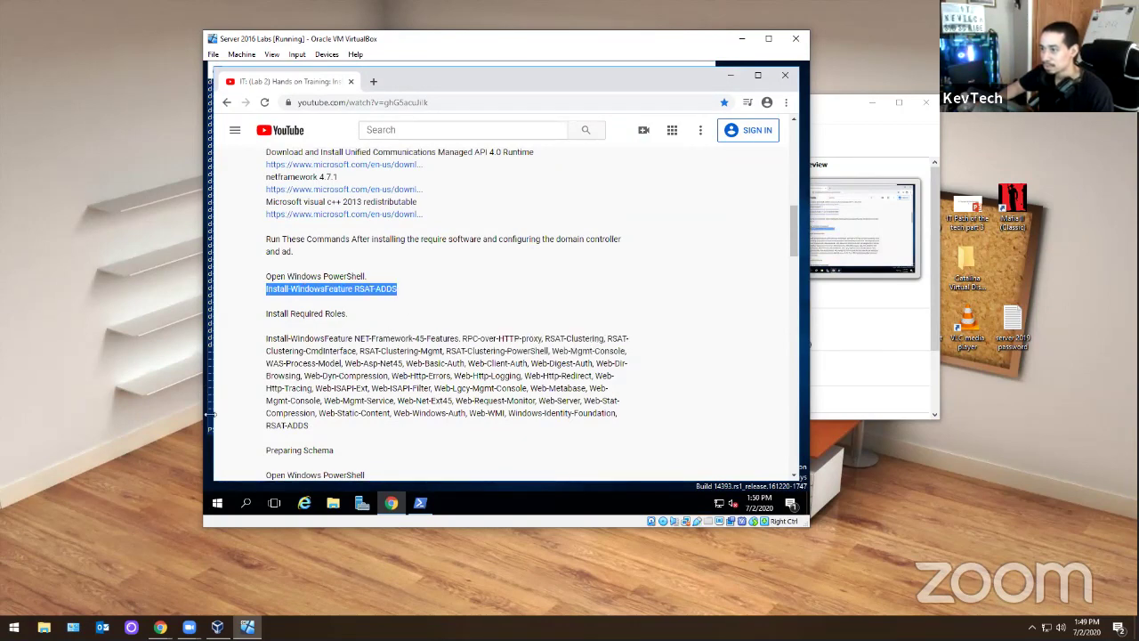
click(420, 502)
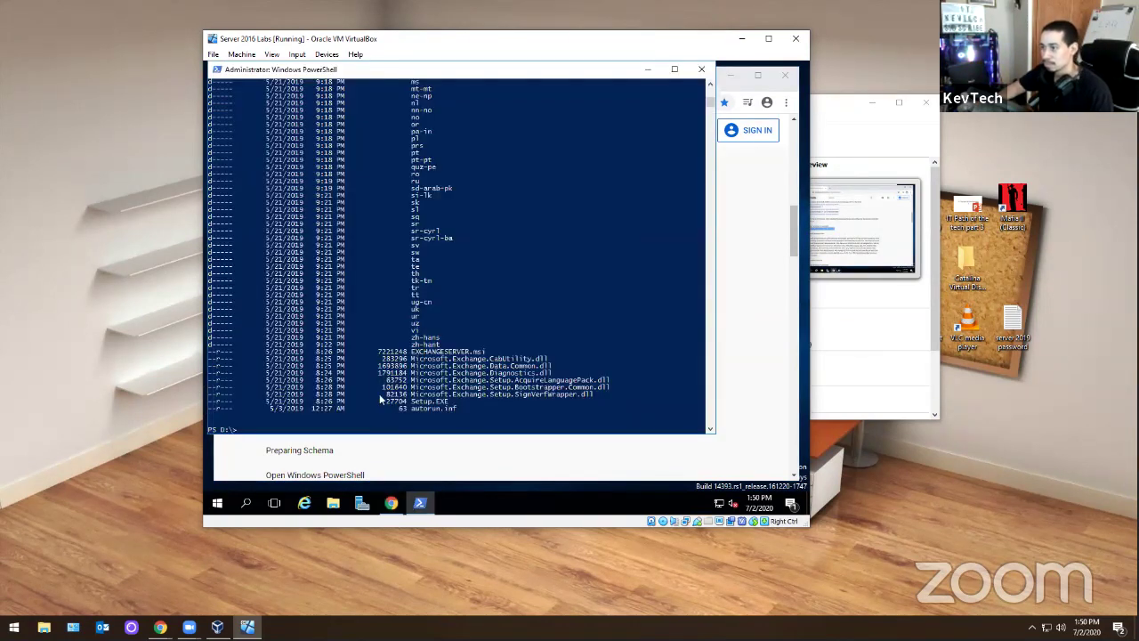
right_click(325, 388)
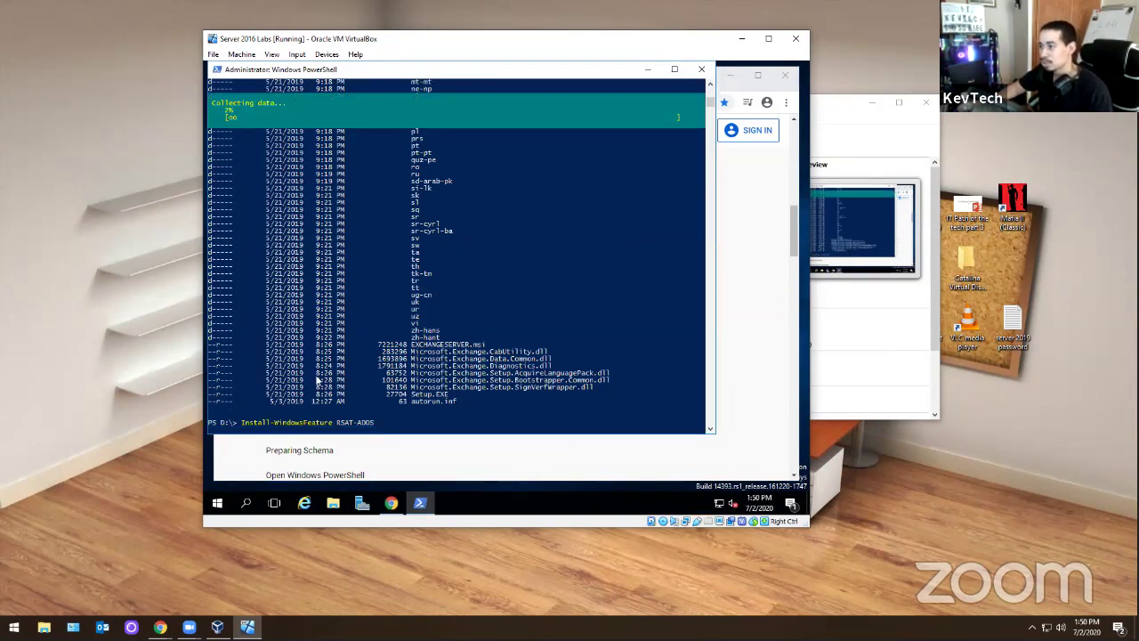
- Copy the required-roles Install-WindowsFeature paragraph and paste it at the PowerShell prompt
click(463, 471)
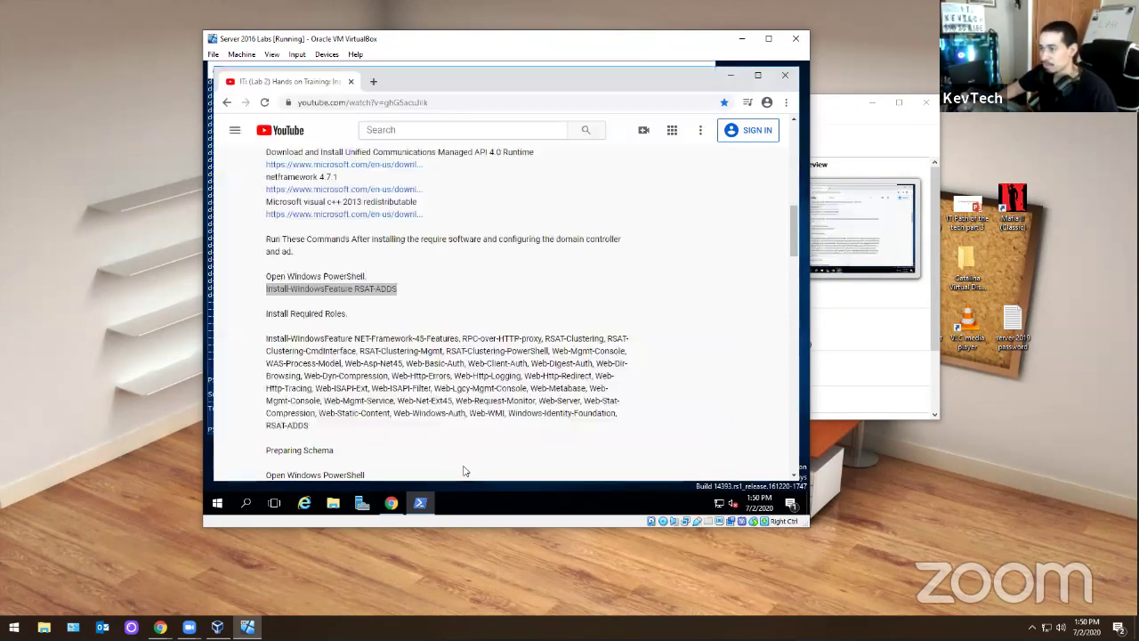
drag(265, 345, 335, 415)
key(super+c)
right_click(329, 389)
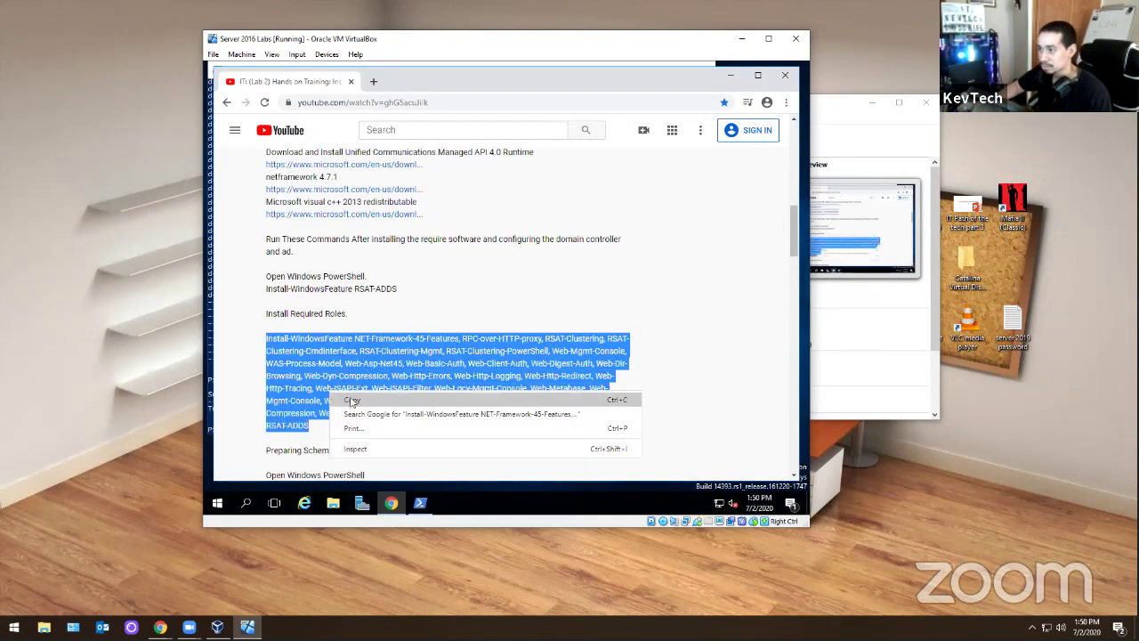
click(354, 400)
click(420, 503)
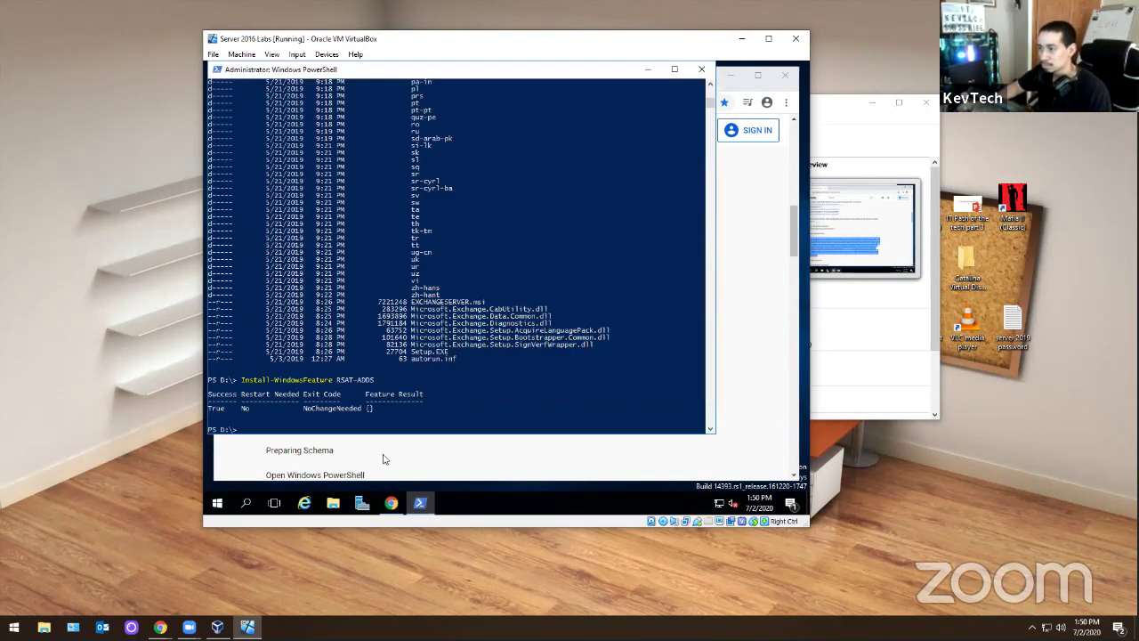
right_click(329, 370)
- Run the pasted required-roles Install-WindowsFeature command, then bring up File Explorer while it installs
key(Return)
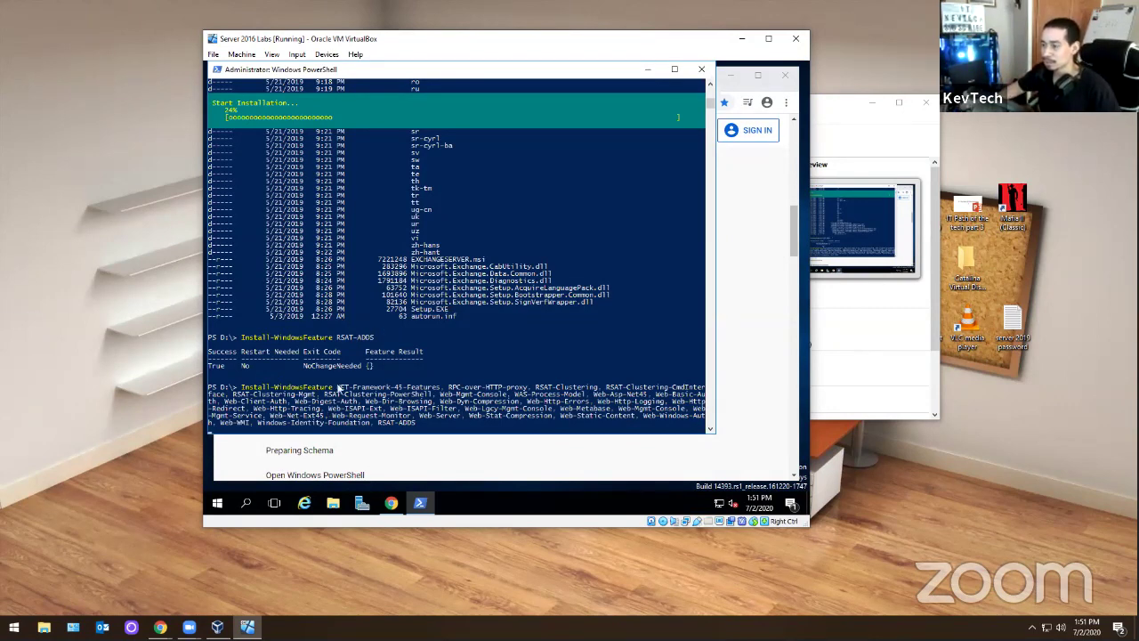
click(332, 503)
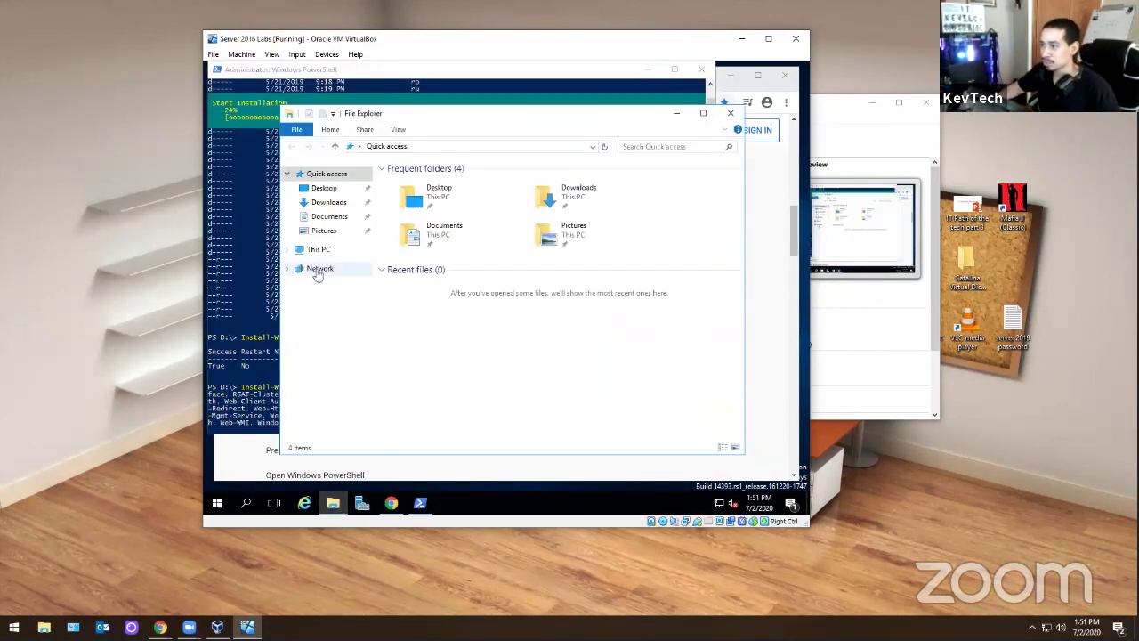
- Confirm CD Drive (D:) under This PC holds the Exchange media, then close File Explorer
click(321, 250)
click(584, 320)
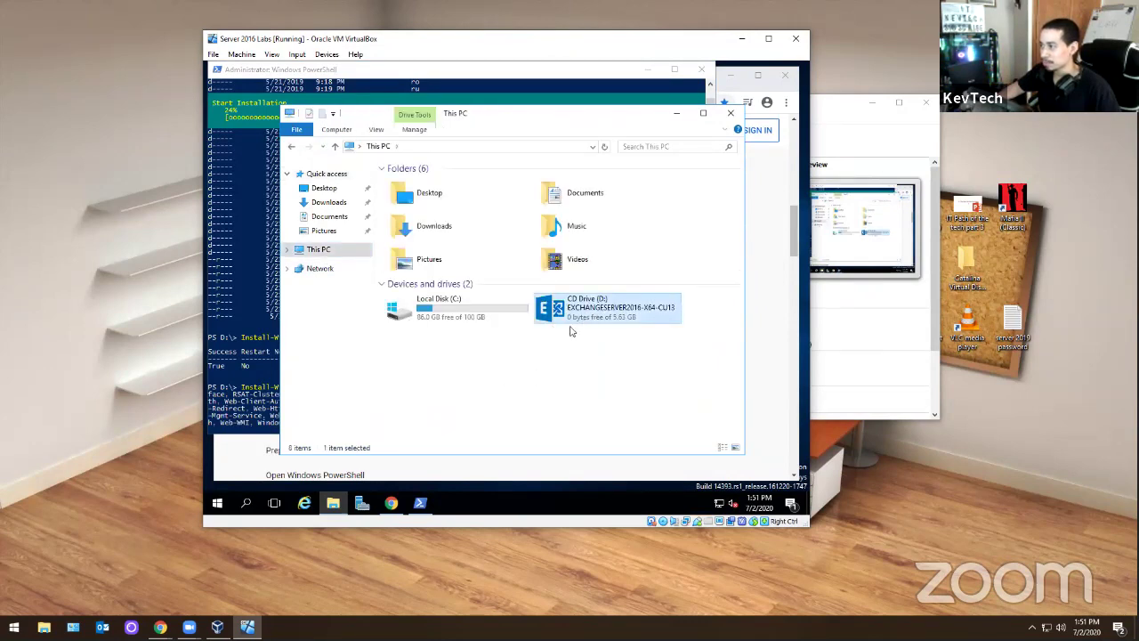
click(730, 113)
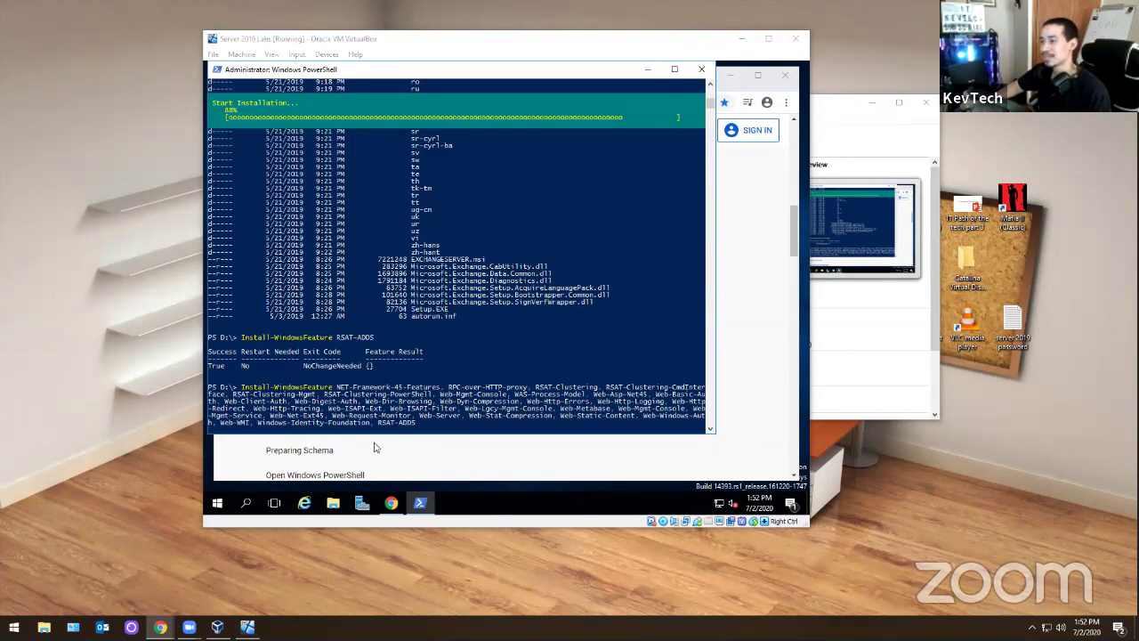
- Copy the .\setup /PrepareSchema command from the video notes and return to PowerShell
click(355, 453)
scroll(353, 451, down, 2)
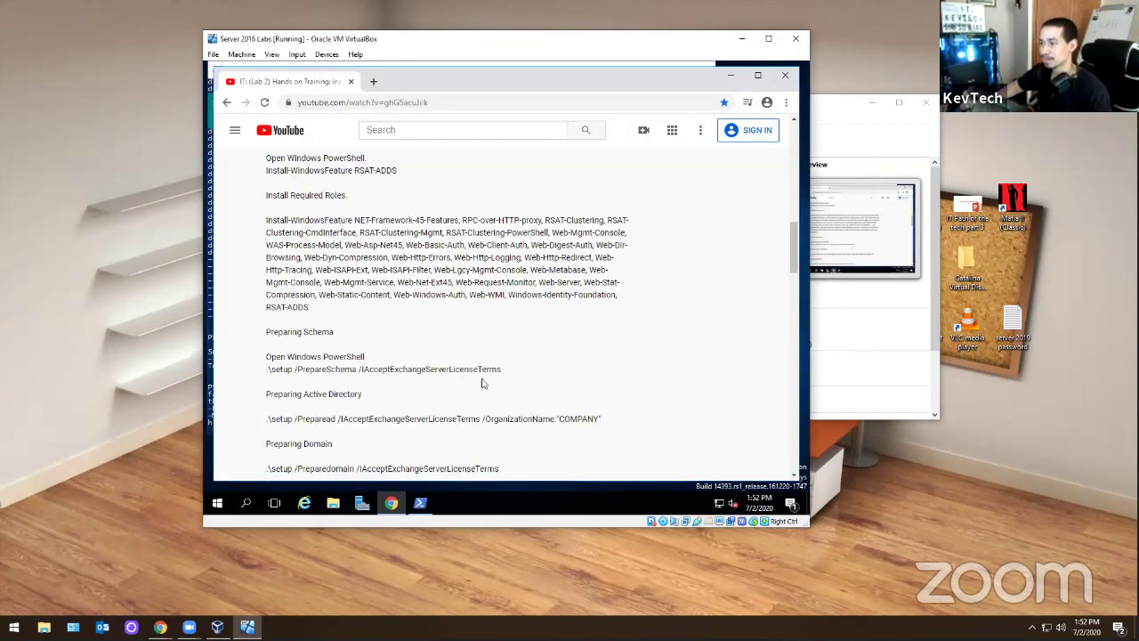
drag(503, 371, 267, 374)
right_click(267, 373)
click(284, 383)
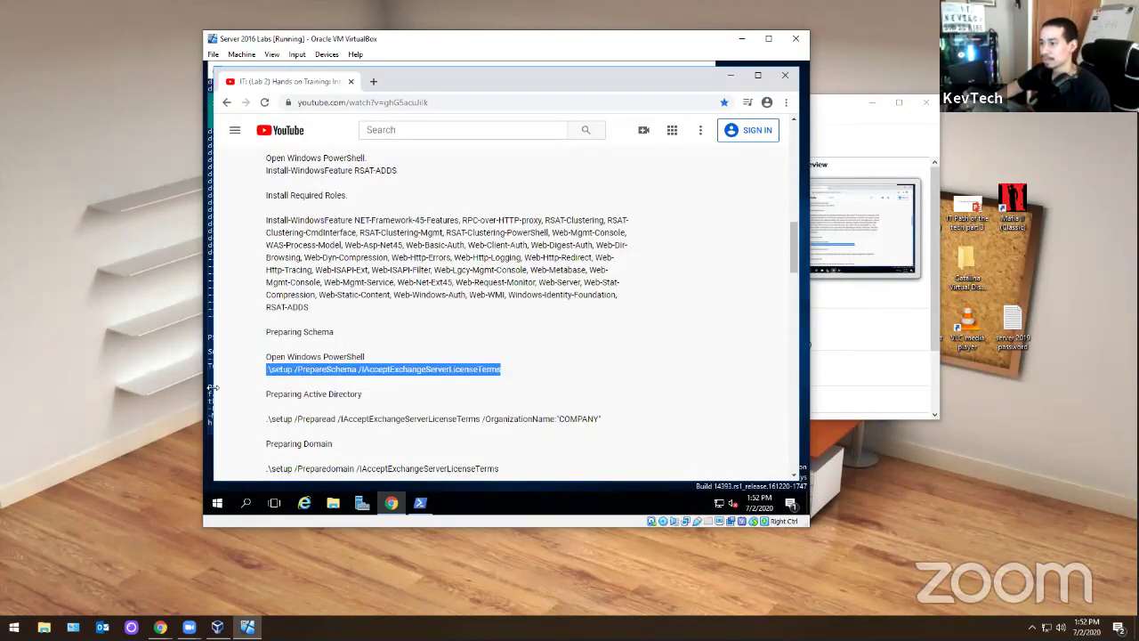
click(419, 503)
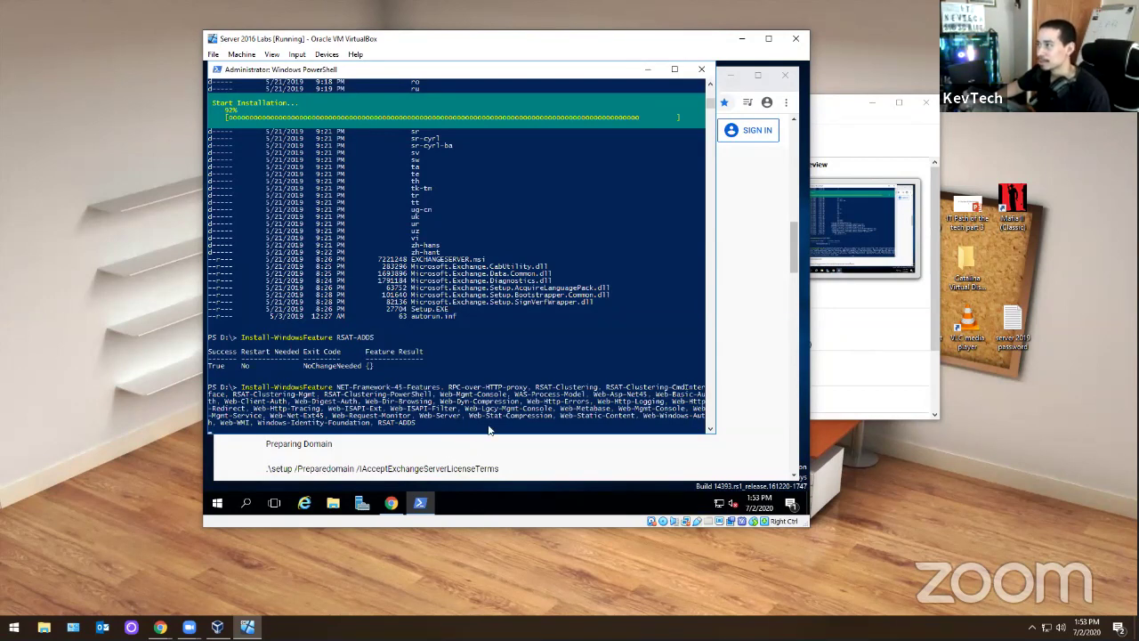
- Replace the recalled Install-WindowsFeature command with .\setup /PrepareSchema /IAcceptExchangeServerLicenseTerms and run it
key(Up)
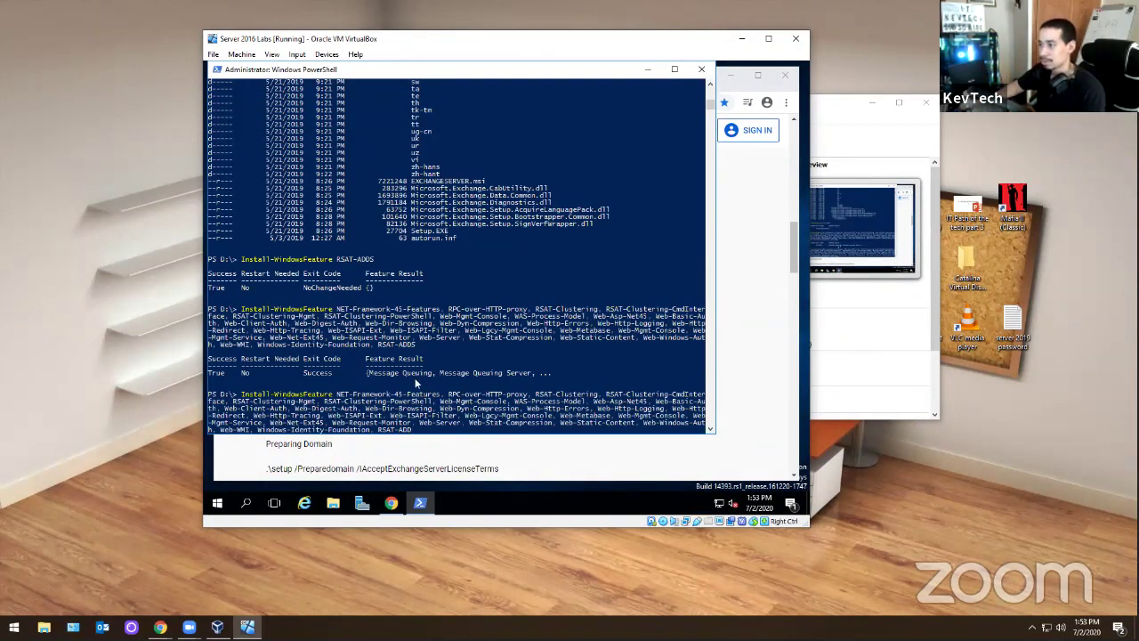
key(BackSpace)
key(BackSpace)
key(BackSpace)
key(BackSpace)
key(BackSpace)
key(BackSpace)
key(BackSpace)
key(BackSpace)
key(BackSpace)
key(BackSpace)
key(BackSpace)
key(BackSpace)
key(BackSpace)
key(BackSpace)
key(BackSpace)
key(BackSpace)
key(BackSpace)
key(BackSpace)
key(BackSpace)
key(BackSpace)
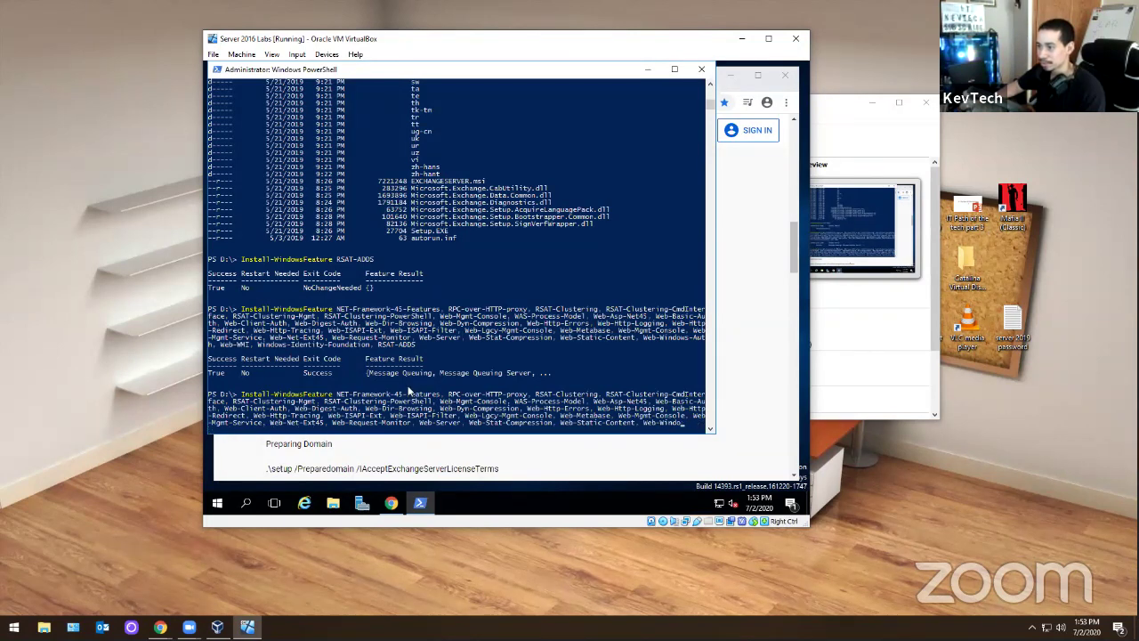
key(BackSpace)
key(BackSpace)
key(BackSpace)
key(BackSpace)
key(BackSpace)
key(BackSpace)
key(BackSpace)
key(BackSpace)
key(BackSpace)
key(BackSpace)
key(BackSpace)
key(BackSpace)
key(BackSpace)
key(BackSpace)
key(BackSpace)
key(BackSpace)
key(BackSpace)
key(BackSpace)
key(BackSpace)
key(BackSpace)
mouse_move(597, 425)
mouse_down()
mouse_move(214, 381)
mouse_move(247, 395)
mouse_up()
right_click(247, 395)
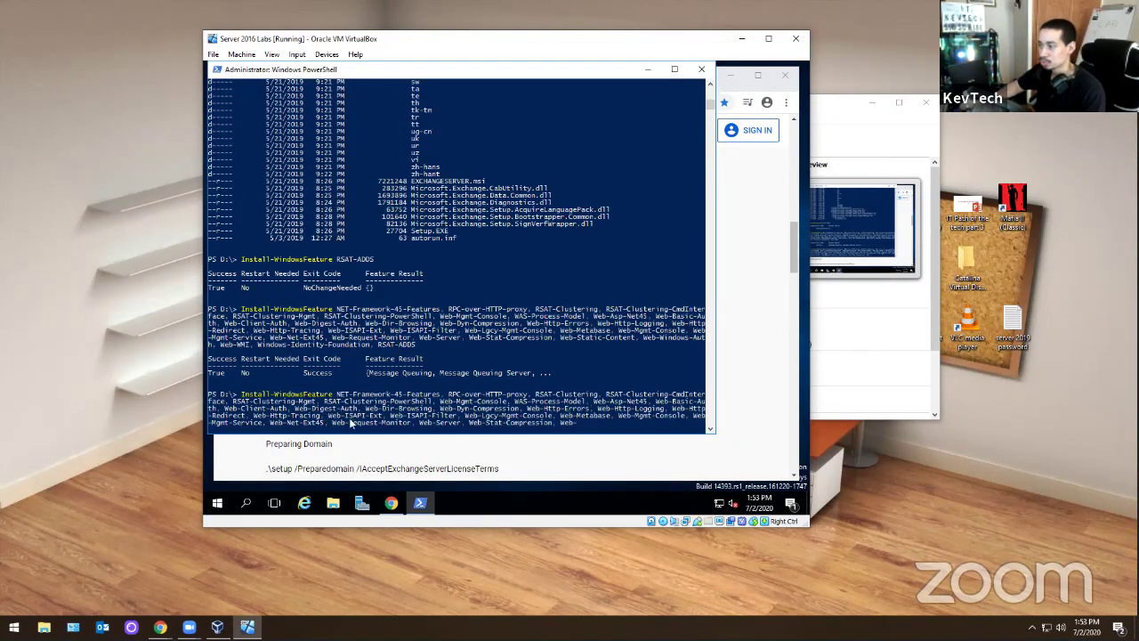
key(BackSpace)
key(BackSpace)
key(BackSpace)
key(BackSpace)
key(BackSpace)
key(BackSpace)
key(BackSpace)
key(BackSpace)
key(BackSpace)
key(BackSpace)
key(BackSpace)
key(BackSpace)
key(BackSpace)
key(BackSpace)
key(BackSpace)
key(BackSpace)
key(BackSpace)
key(BackSpace)
key(BackSpace)
key(BackSpace)
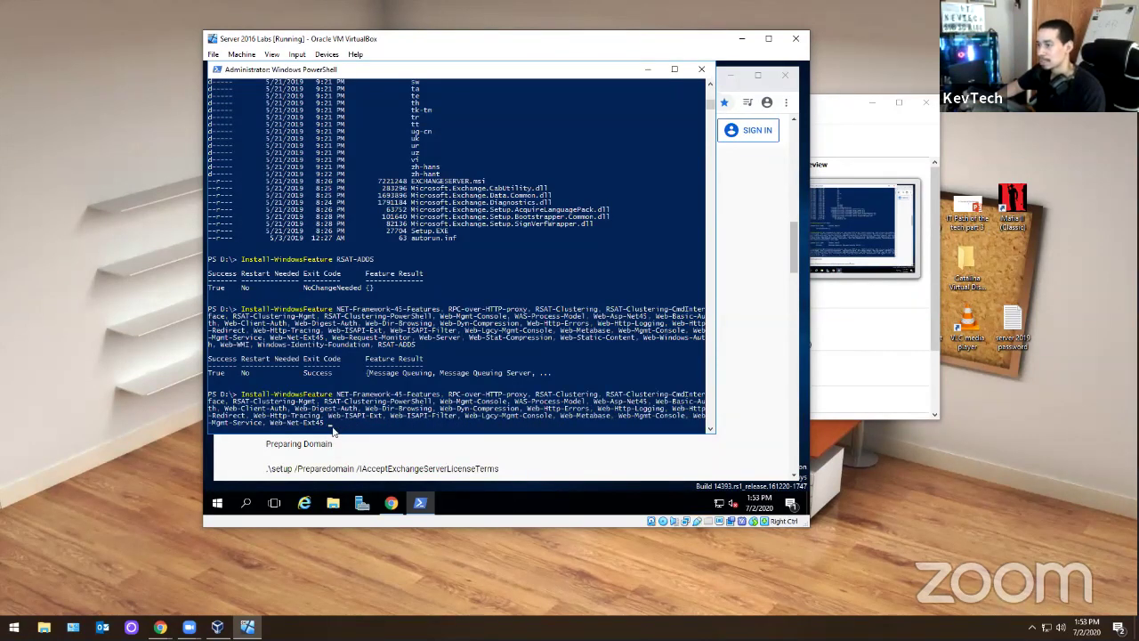
key(BackSpace)
key(BackSpace)
key(BackSpace)
key(BackSpace)
key(BackSpace)
key(BackSpace)
key(BackSpace)
key(BackSpace)
key(BackSpace)
key(BackSpace)
key(BackSpace)
key(BackSpace)
key(BackSpace)
key(BackSpace)
key(BackSpace)
key(BackSpace)
key(BackSpace)
key(BackSpace)
key(BackSpace)
key(BackSpace)
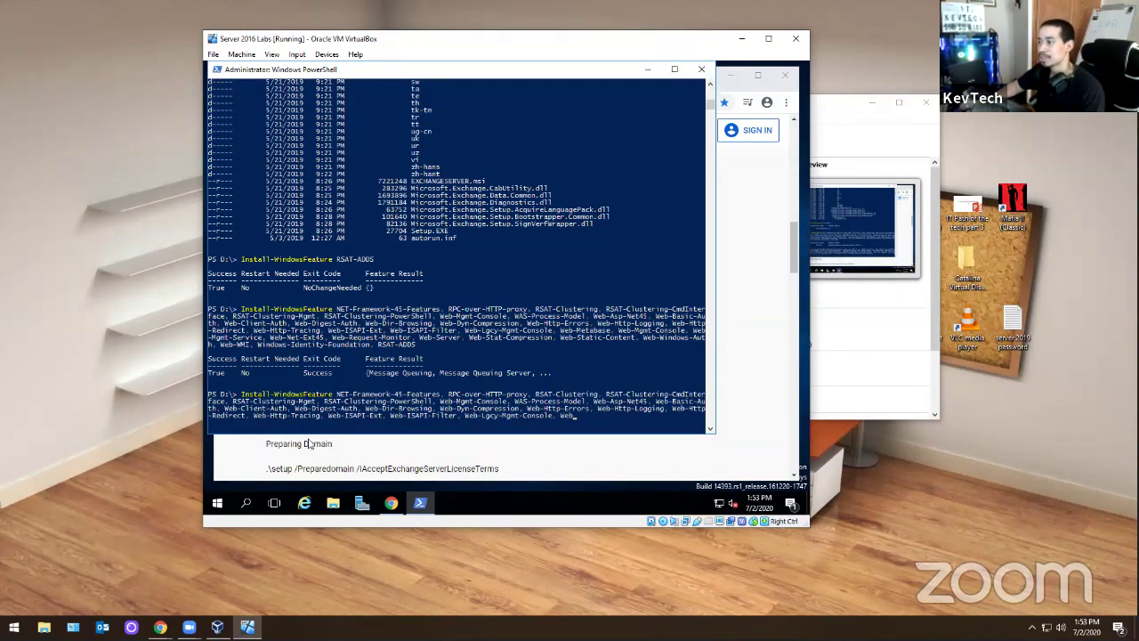
key(BackSpace)
key(BackSpace)
key(BackSpace)
key(BackSpace)
key(BackSpace)
key(BackSpace)
key(BackSpace)
key(BackSpace)
key(BackSpace)
key(BackSpace)
key(BackSpace)
key(BackSpace)
key(BackSpace)
key(BackSpace)
key(BackSpace)
key(BackSpace)
key(BackSpace)
key(BackSpace)
key(BackSpace)
key(BackSpace)
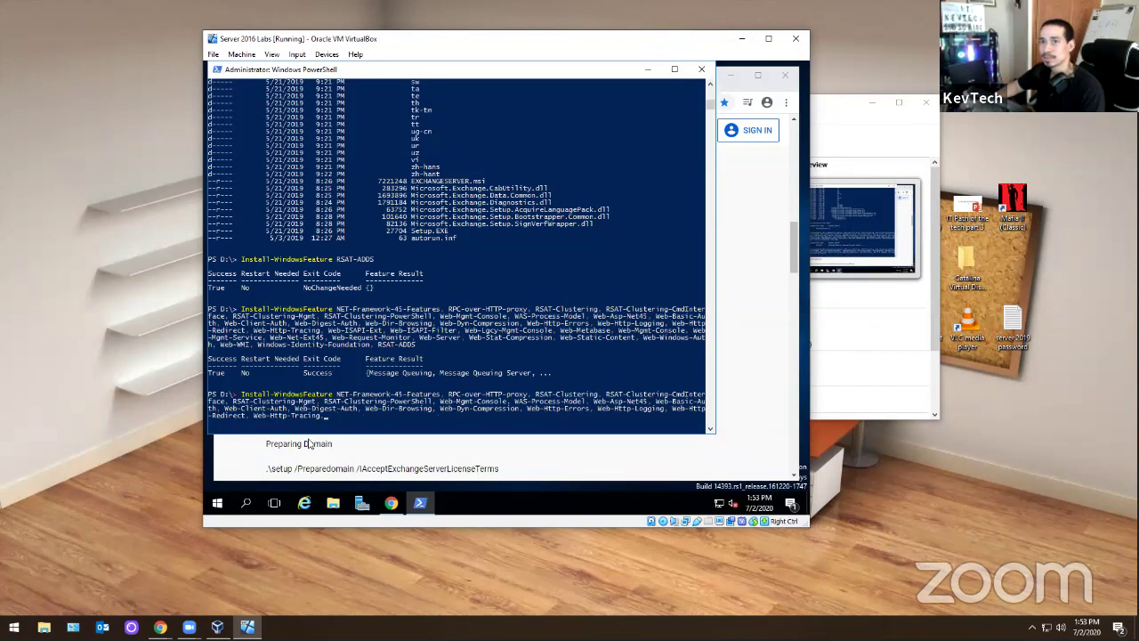
key(BackSpace)
key(BackSpace)
key(BackSpace)
key(BackSpace)
key(BackSpace)
key(BackSpace)
key(BackSpace)
key(BackSpace)
key(BackSpace)
key(BackSpace)
key(BackSpace)
key(BackSpace)
key(BackSpace)
key(BackSpace)
key(BackSpace)
key(BackSpace)
key(BackSpace)
key(BackSpace)
key(BackSpace)
key(BackSpace)
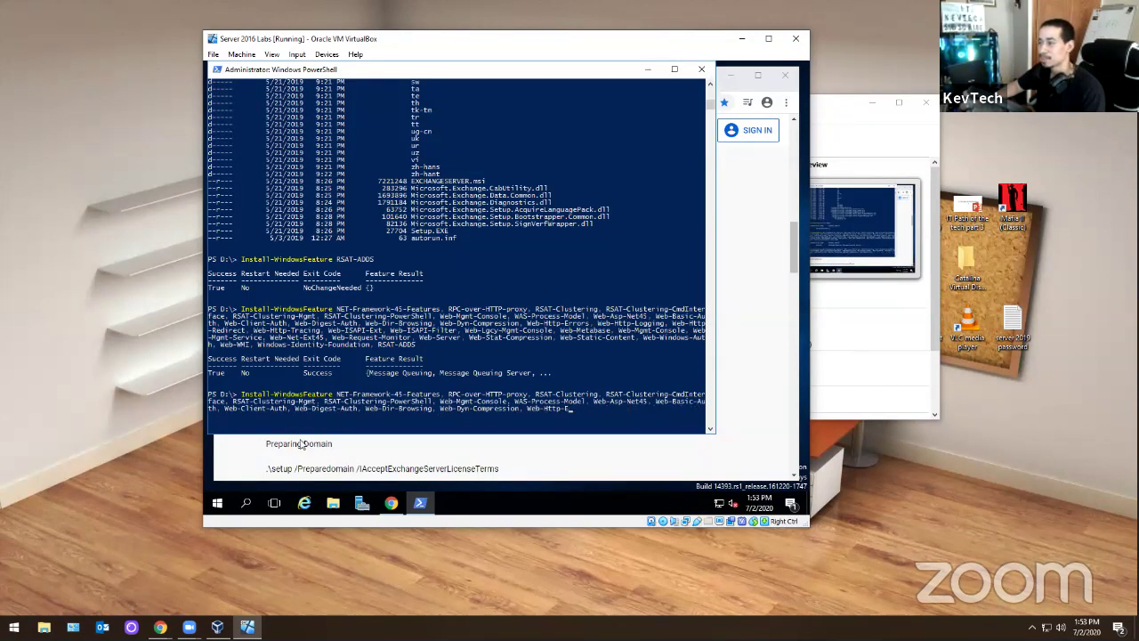
key(BackSpace)
key(BackSpace)
key(BackSpace)
key(BackSpace)
key(BackSpace)
key(BackSpace)
key(BackSpace)
key(BackSpace)
key(BackSpace)
key(BackSpace)
key(BackSpace)
key(BackSpace)
key(BackSpace)
key(BackSpace)
key(BackSpace)
key(BackSpace)
key(BackSpace)
key(BackSpace)
key(BackSpace)
key(BackSpace)
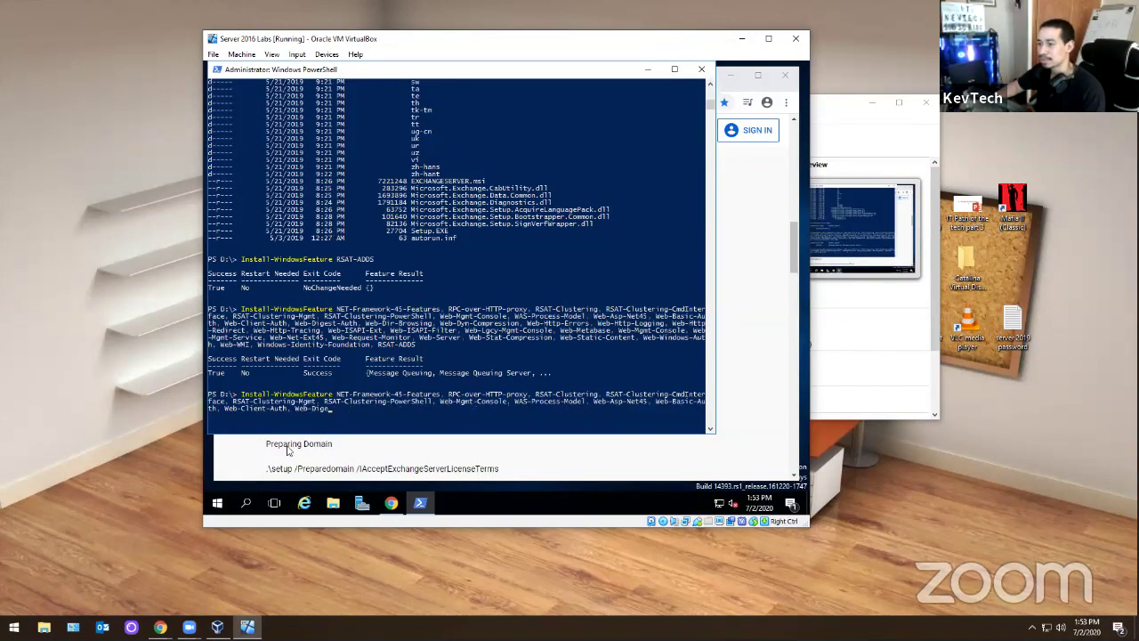
key(BackSpace)
key(BackSpace)
key(BackSpace)
key(BackSpace)
key(BackSpace)
key(BackSpace)
key(BackSpace)
key(BackSpace)
key(BackSpace)
key(BackSpace)
key(BackSpace)
key(BackSpace)
key(BackSpace)
key(BackSpace)
key(BackSpace)
key(BackSpace)
key(BackSpace)
key(BackSpace)
key(BackSpace)
key(BackSpace)
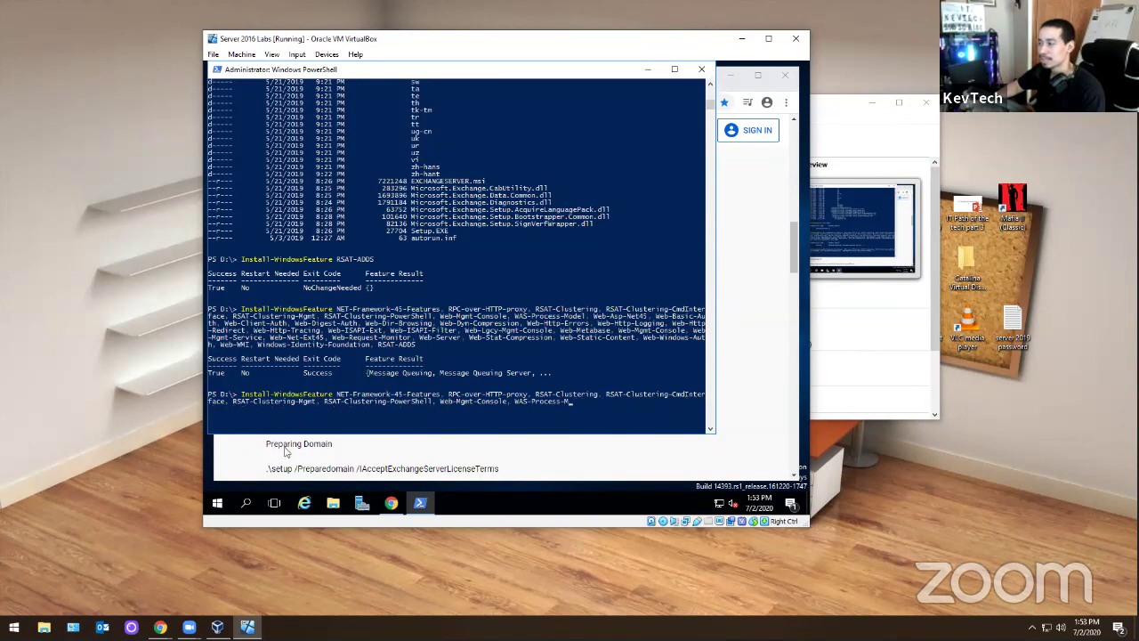
key(BackSpace)
key(BackSpace)
key(BackSpace)
key(BackSpace)
key(BackSpace)
key(BackSpace)
key(BackSpace)
key(BackSpace)
key(BackSpace)
key(BackSpace)
key(BackSpace)
key(BackSpace)
key(BackSpace)
key(BackSpace)
key(BackSpace)
key(BackSpace)
key(BackSpace)
key(BackSpace)
key(BackSpace)
key(BackSpace)
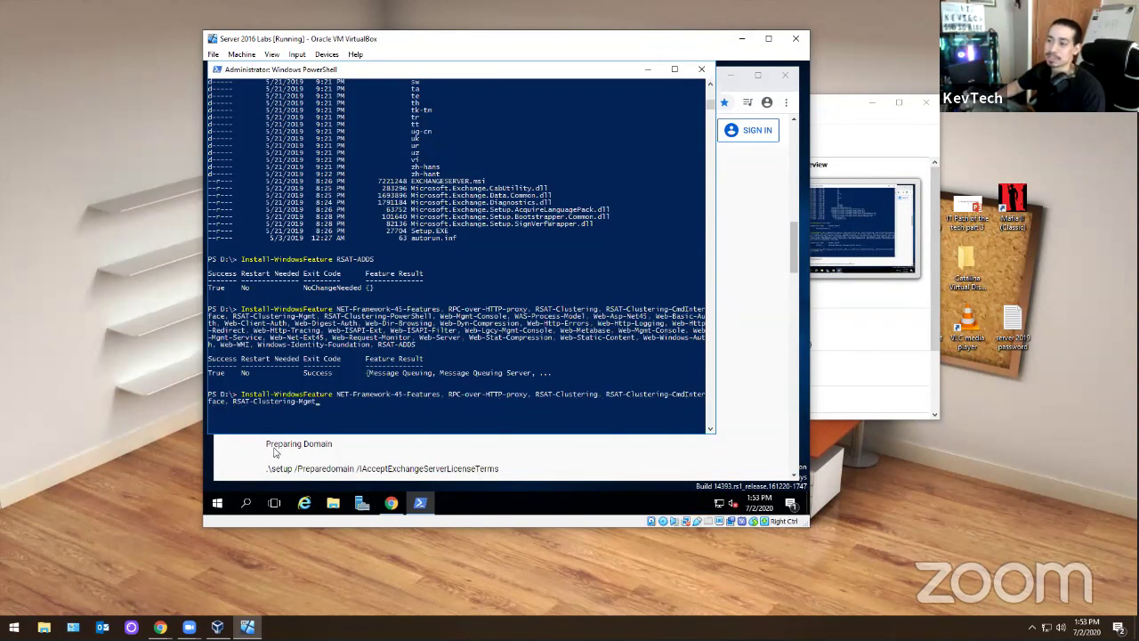
key(BackSpace)
key(BackSpace)
key(BackSpace)
key(BackSpace)
key(BackSpace)
key(BackSpace)
key(BackSpace)
key(BackSpace)
key(BackSpace)
key(BackSpace)
key(BackSpace)
key(BackSpace)
key(BackSpace)
key(BackSpace)
key(BackSpace)
key(BackSpace)
key(BackSpace)
key(BackSpace)
key(BackSpace)
key(BackSpace)
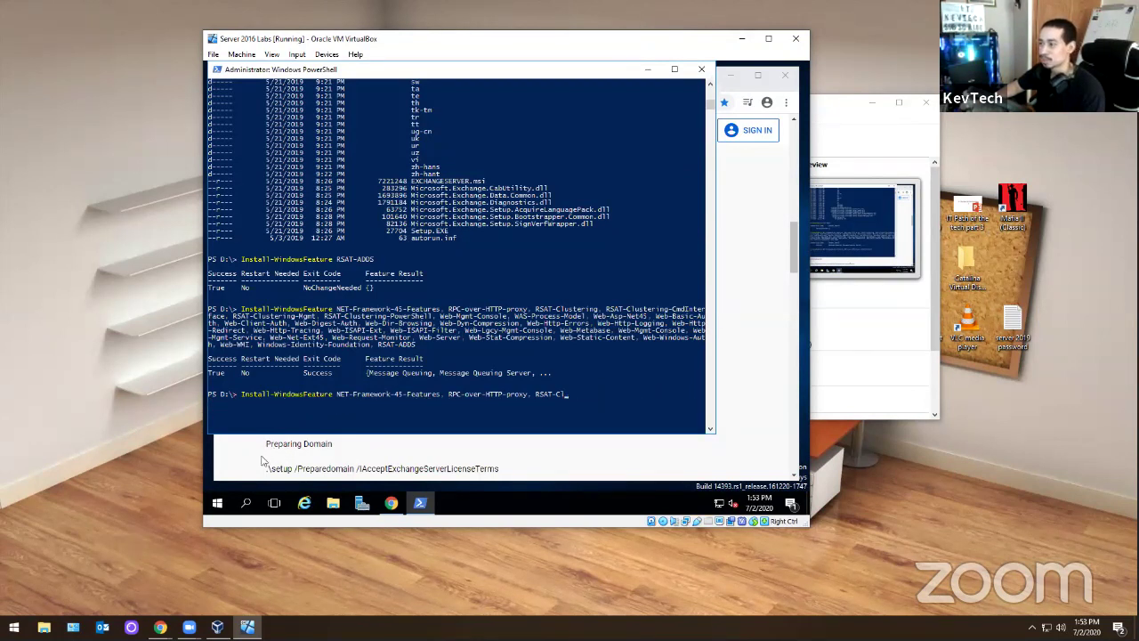
key(BackSpace)
key(BackSpace)
key(BackSpace)
key(BackSpace)
key(BackSpace)
key(BackSpace)
key(BackSpace)
key(BackSpace)
key(BackSpace)
key(BackSpace)
key(BackSpace)
key(BackSpace)
key(BackSpace)
key(BackSpace)
key(BackSpace)
key(BackSpace)
key(BackSpace)
key(BackSpace)
key(BackSpace)
key(BackSpace)
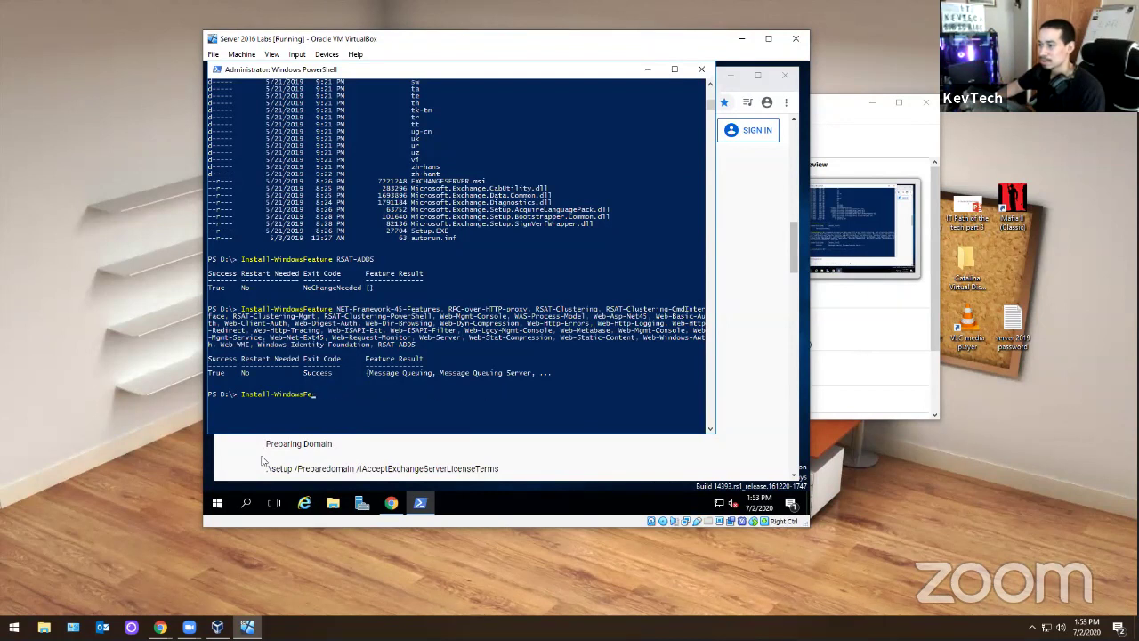
key(BackSpace)
key(BackSpace)
key(BackSpace)
key(BackSpace)
key(BackSpace)
key(BackSpace)
key(BackSpace)
key(BackSpace)
key(BackSpace)
key(BackSpace)
key(BackSpace)
key(BackSpace)
key(BackSpace)
key(BackSpace)
key(BackSpace)
key(BackSpace)
key(BackSpace)
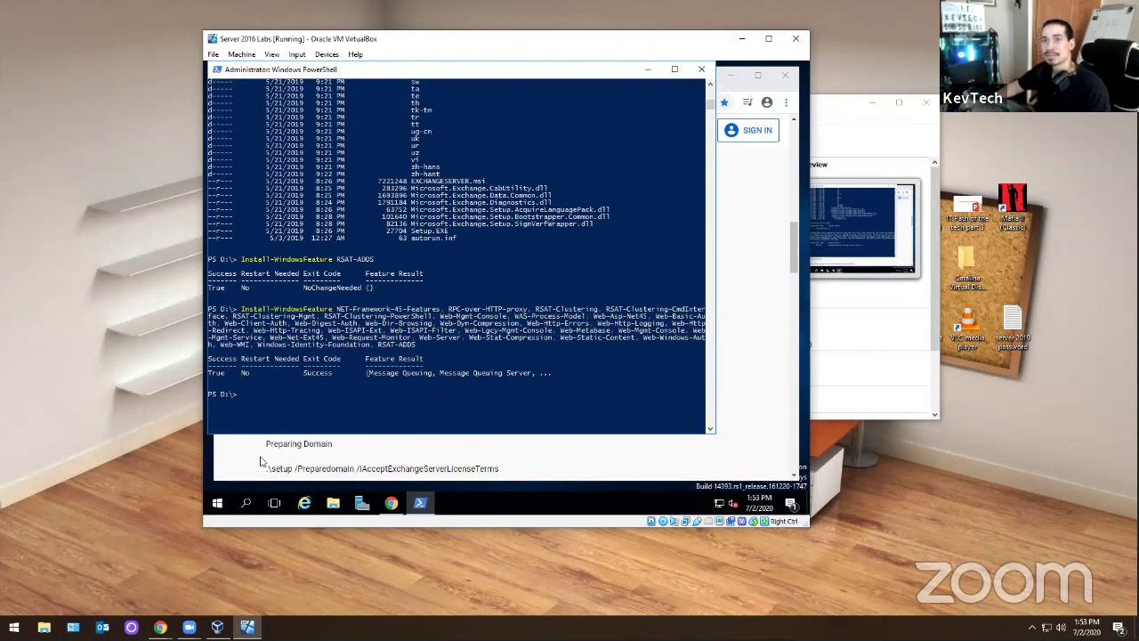
key(ctrl+v)
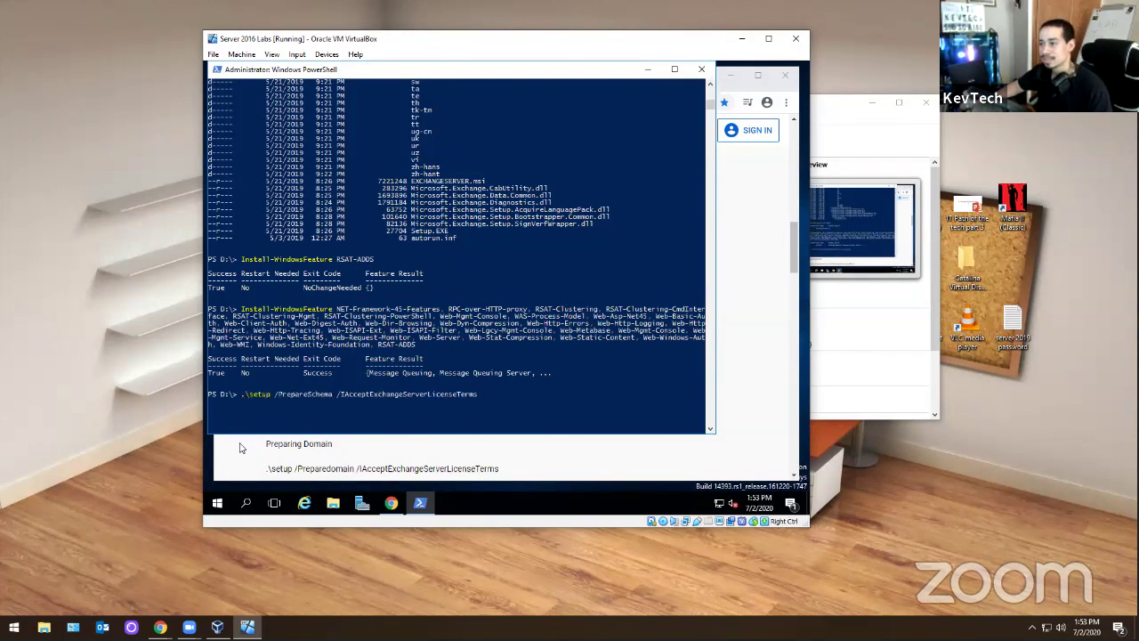
key(Return)
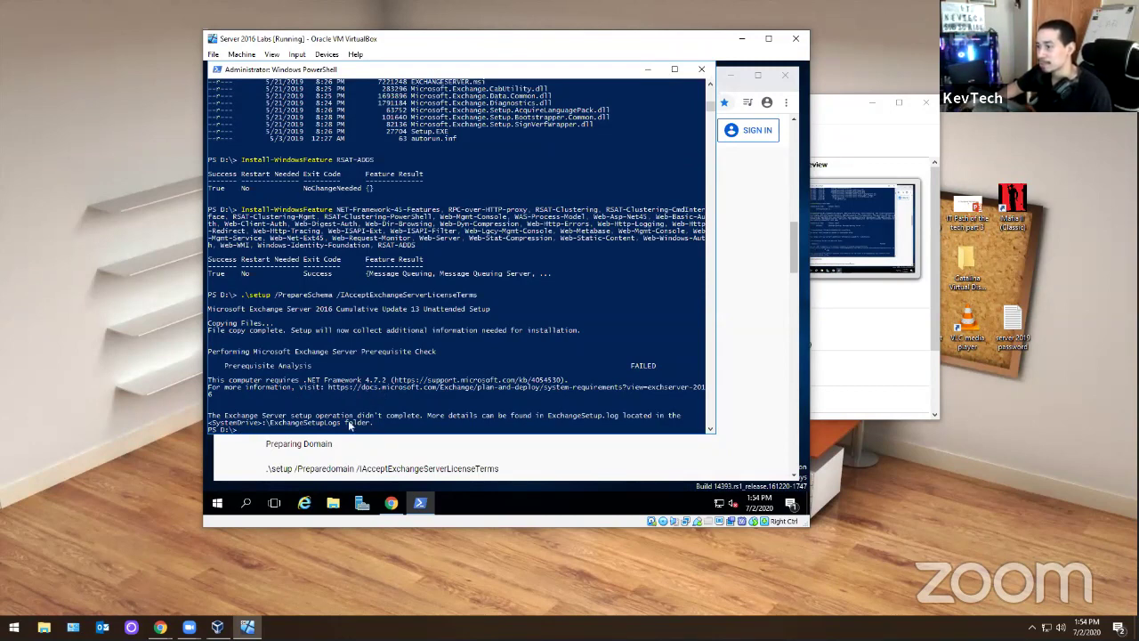
- In a new Chrome tab, search Google for 'netframe 4.7.2 download'
click(361, 466)
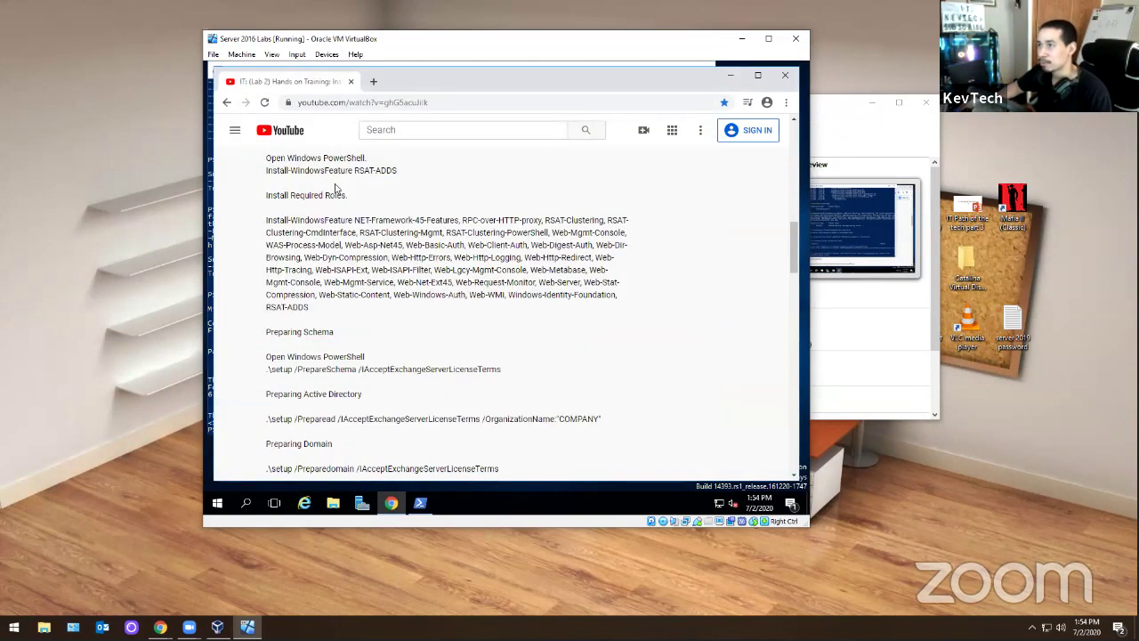
click(373, 82)
text(g)
key(Return)
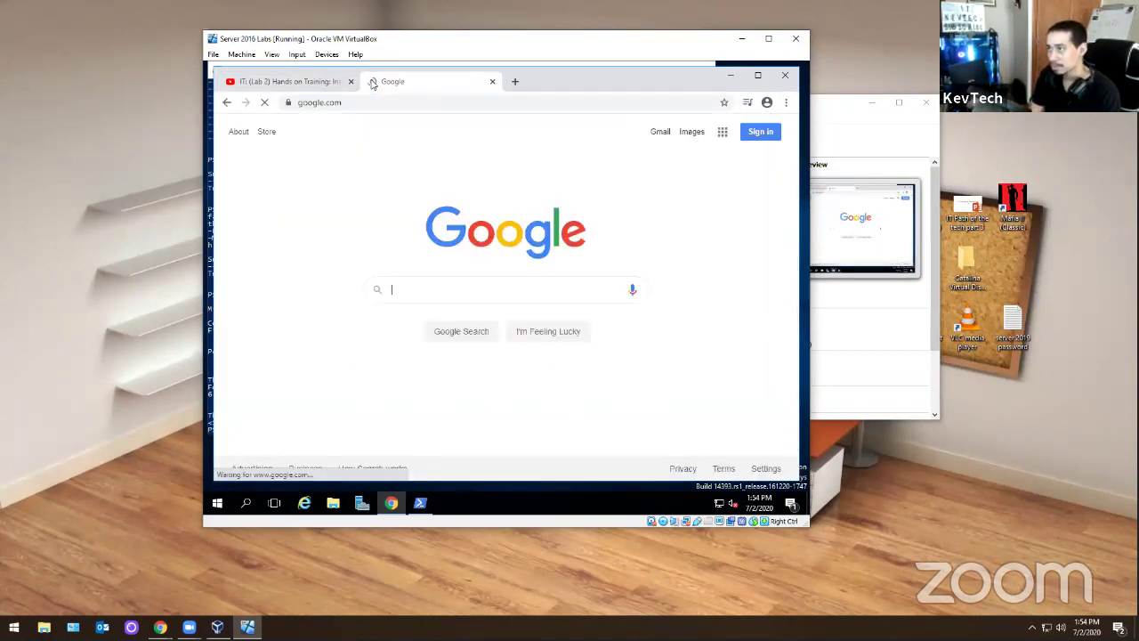
text(ne)
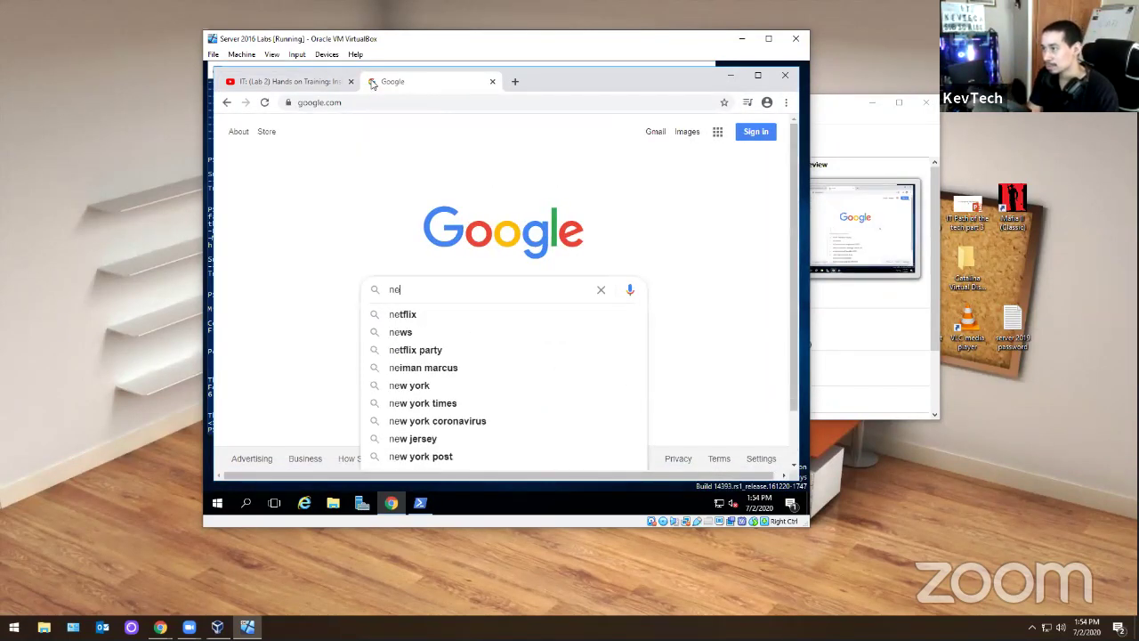
text(tframe 4.8)
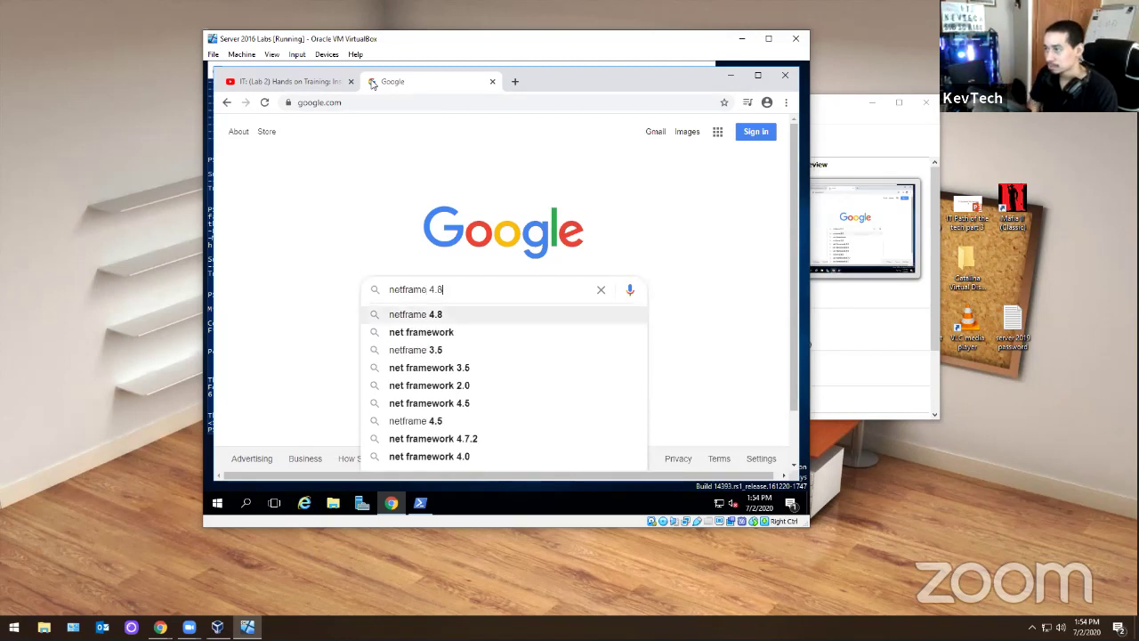
key(BackSpace)
text(7.23)
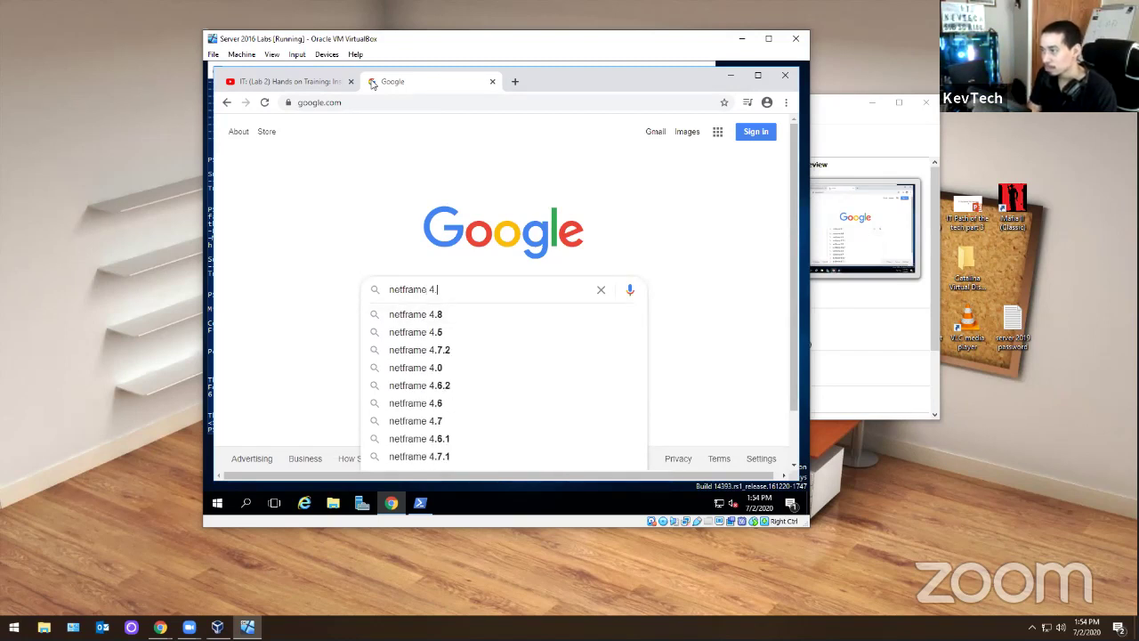
key(BackSpace)
text(download)
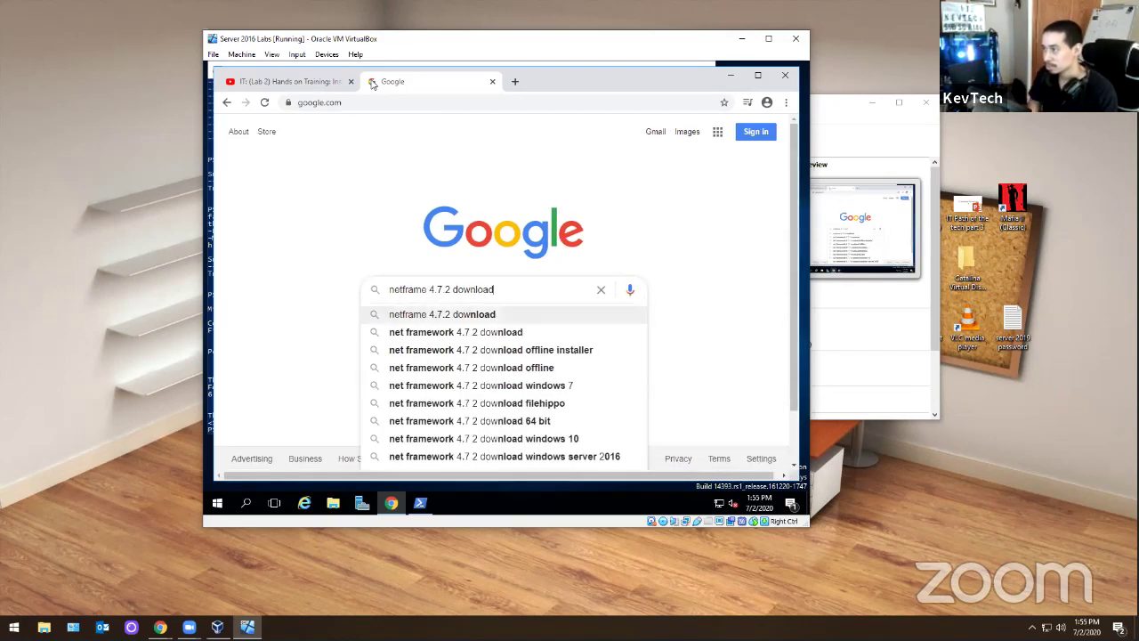
key(Return)
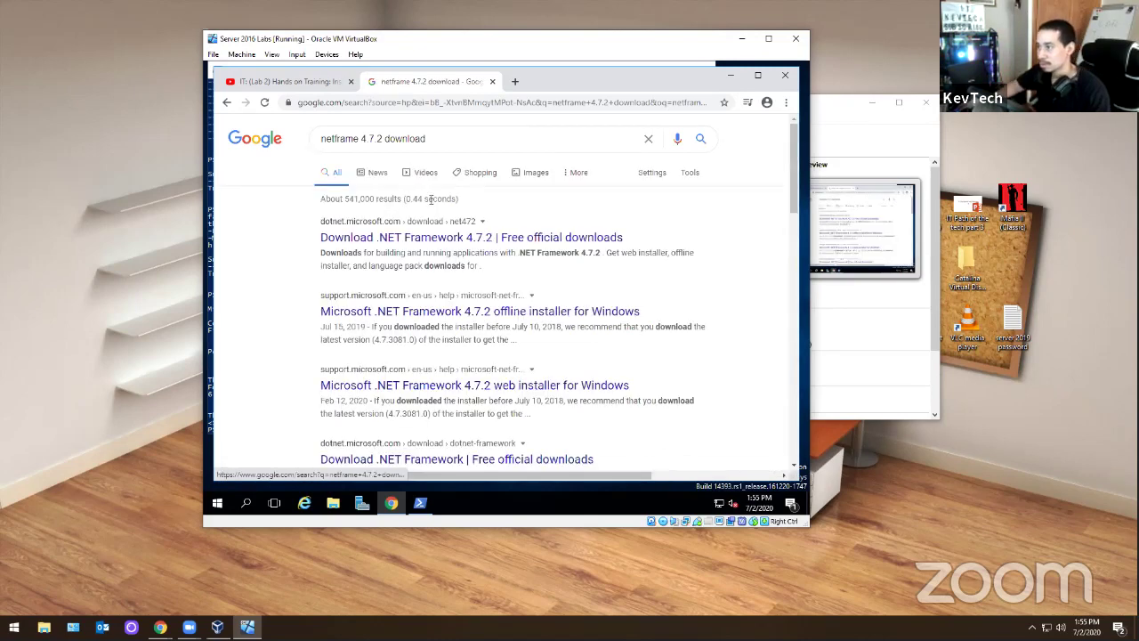
- Open Microsoft's .NET Framework 4.7.2 page and download the 4.7.2 Runtime installer
click(435, 235)
scroll(534, 267, down, 3)
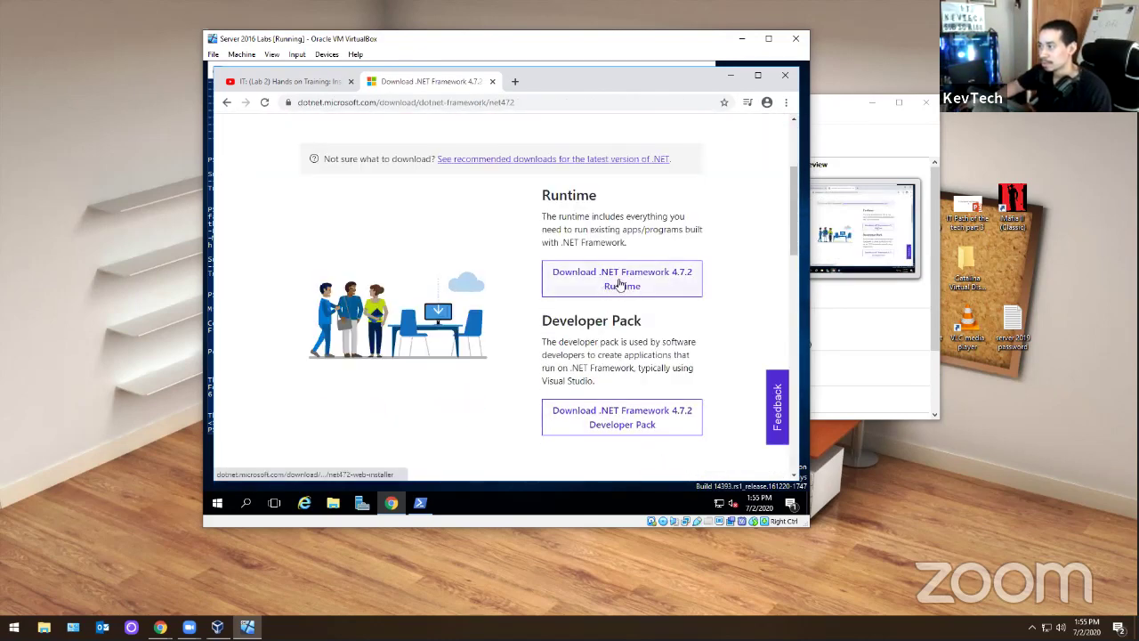
click(601, 278)
scroll(479, 283, down, 2)
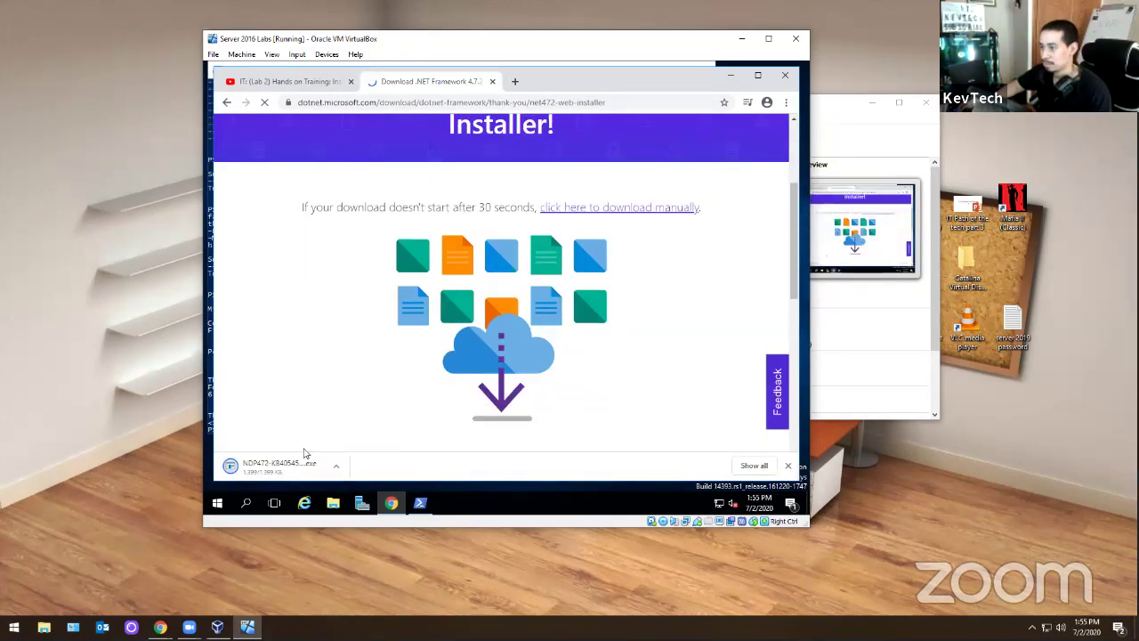
- Run the NDP472 installer, accept the licence terms and start the installation
click(267, 472)
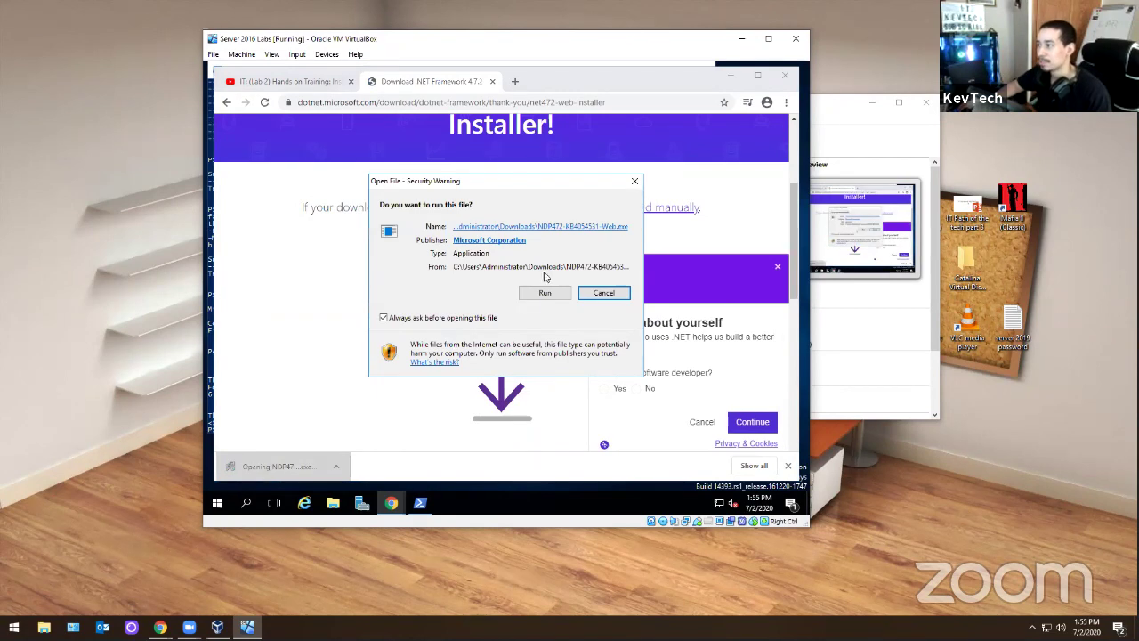
click(545, 291)
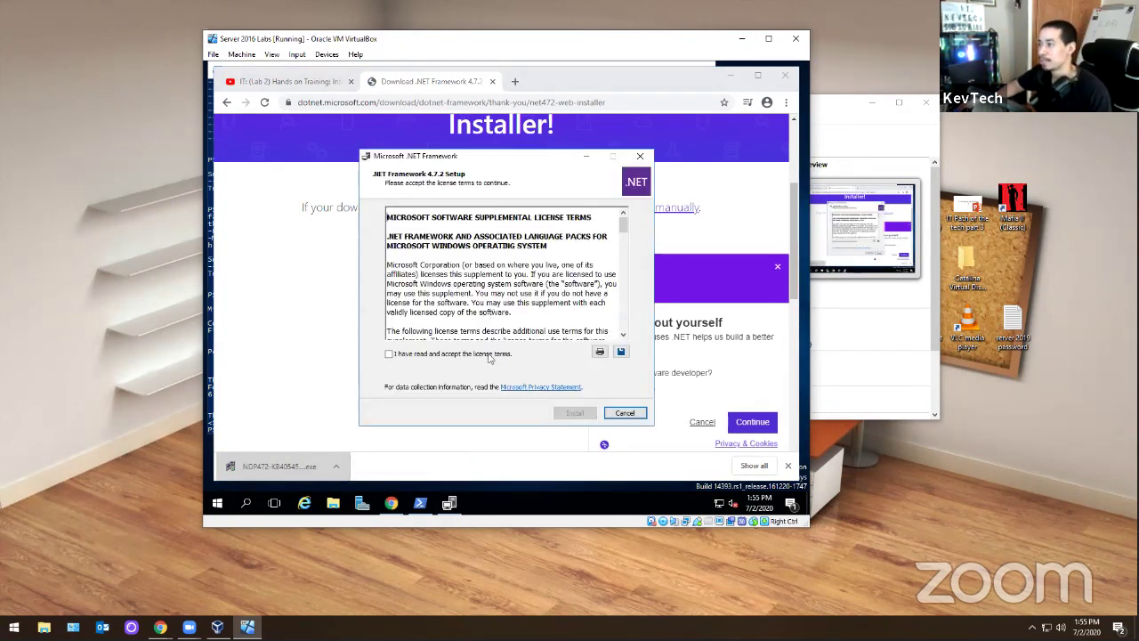
click(457, 356)
click(574, 413)
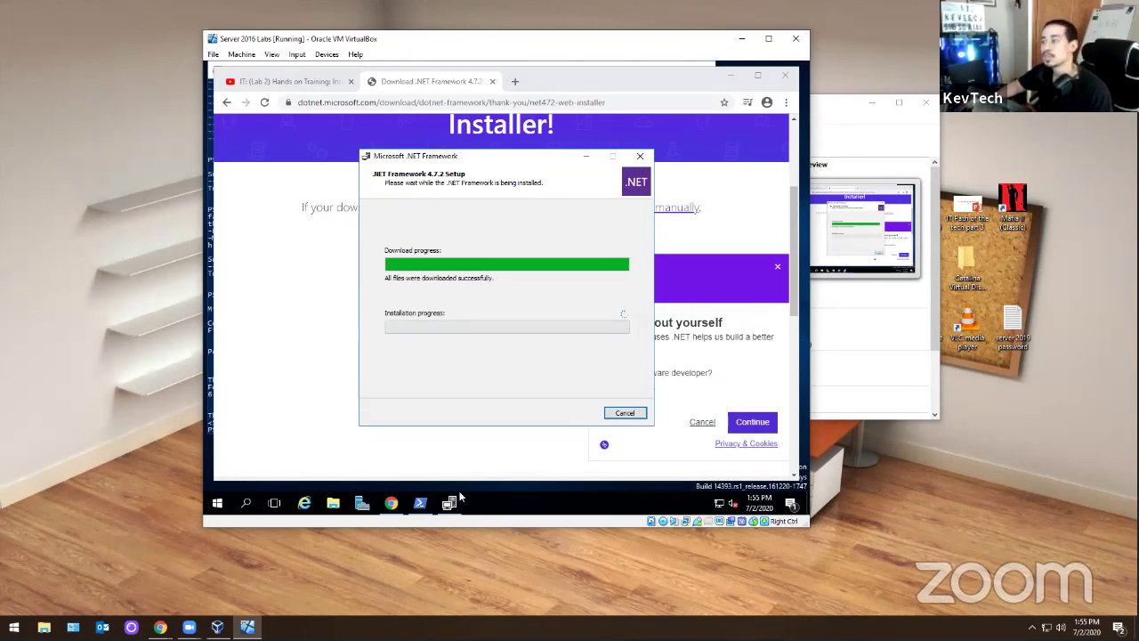
- Switch between PowerShell's prerequisite error and the running .NET installer
click(419, 502)
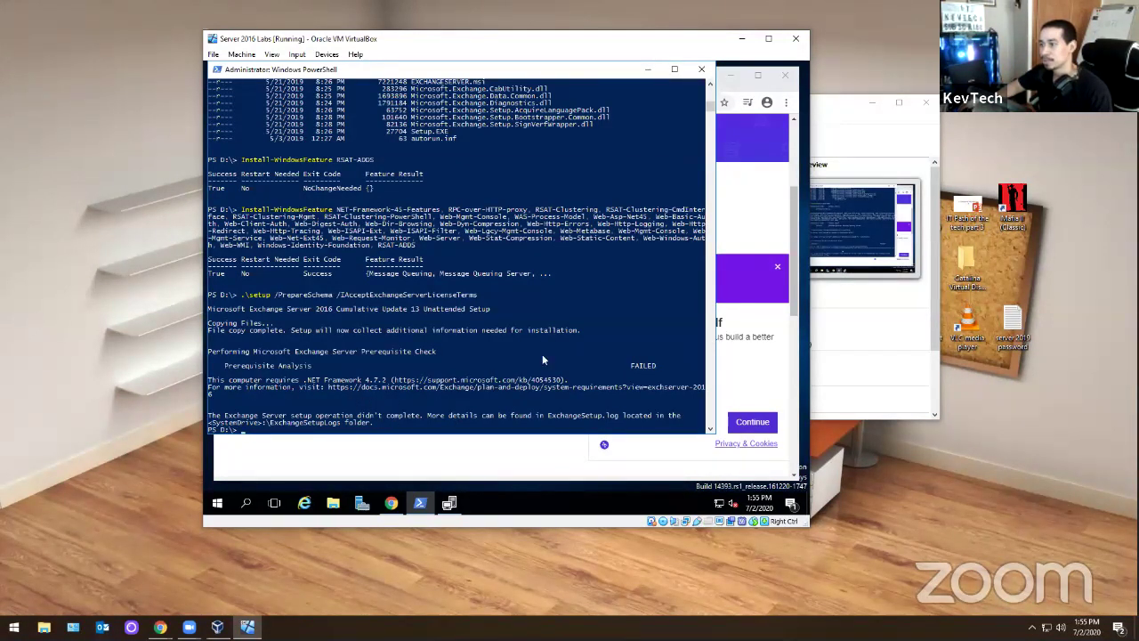
click(648, 70)
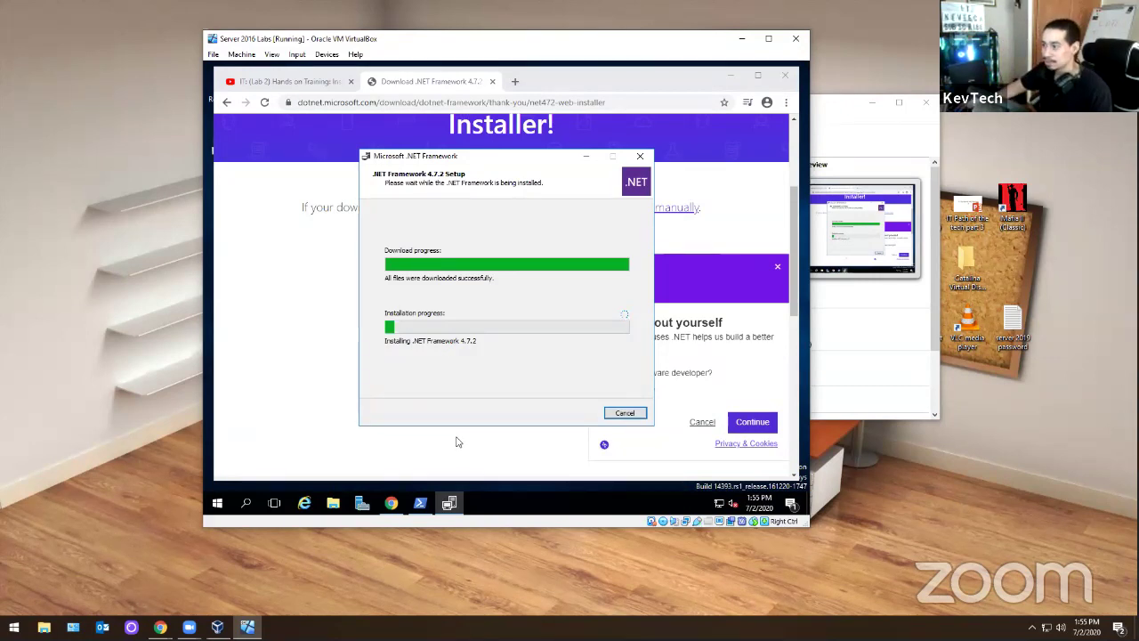
click(420, 502)
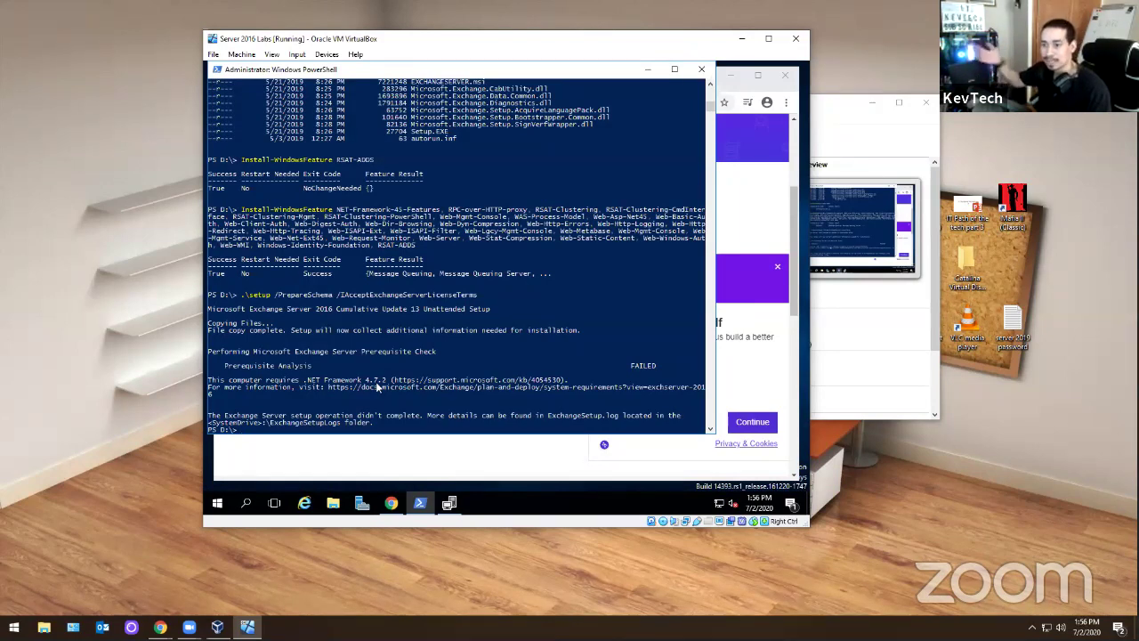
- Bring the .NET setup window forward and wait for 'Installation Is Complete'
click(448, 503)
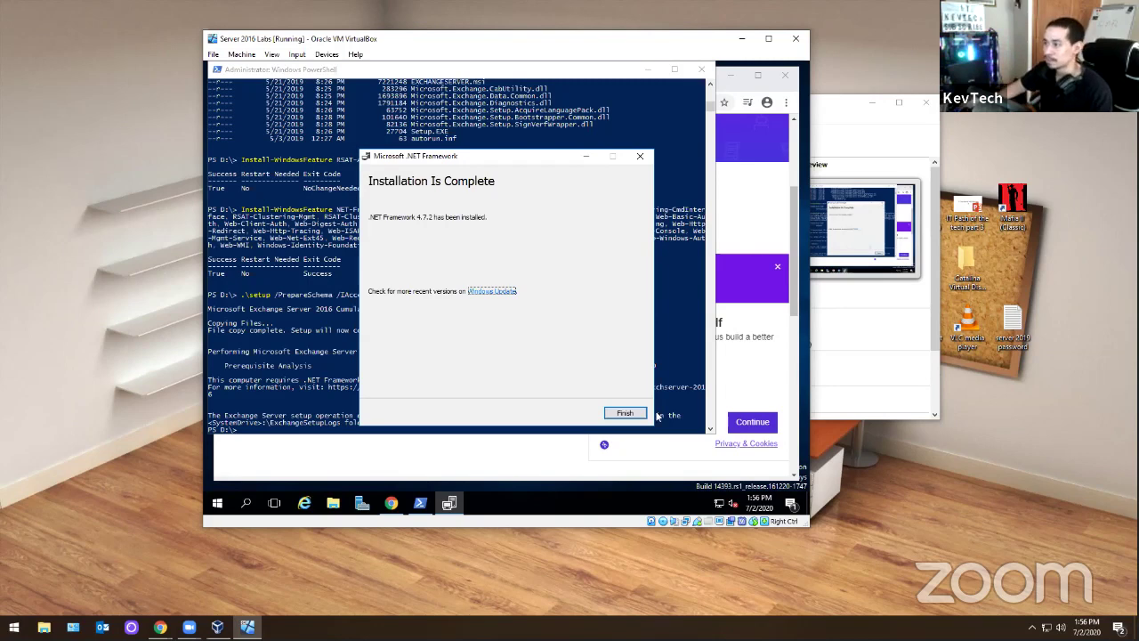
- Finish the .NET 4.7.2 setup and choose Restart Now for the server VM
click(625, 412)
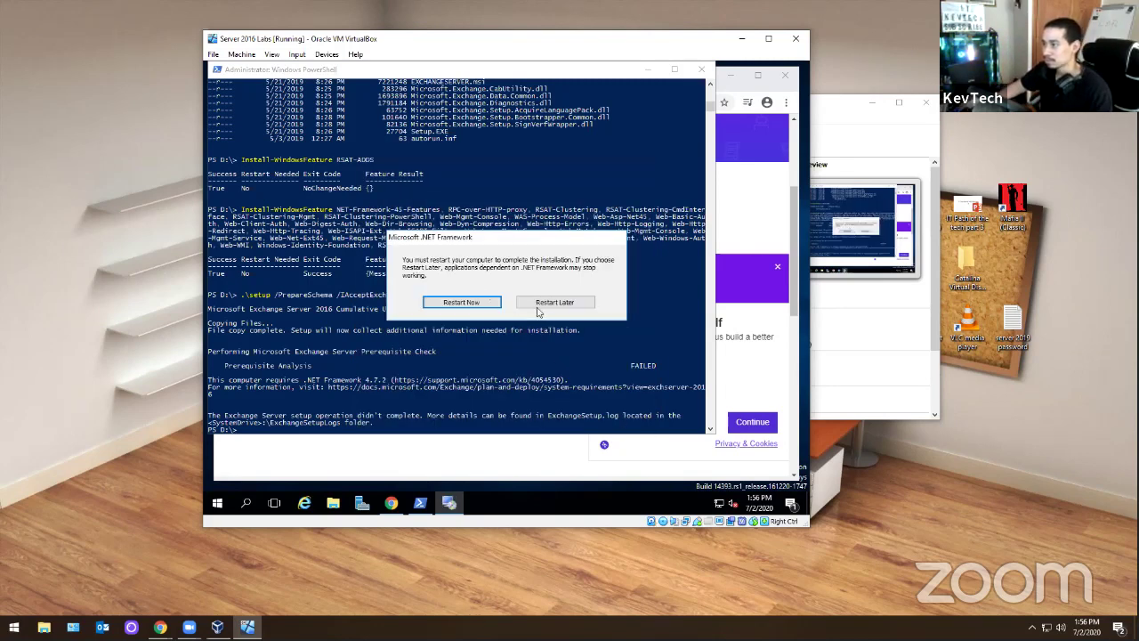
click(461, 302)
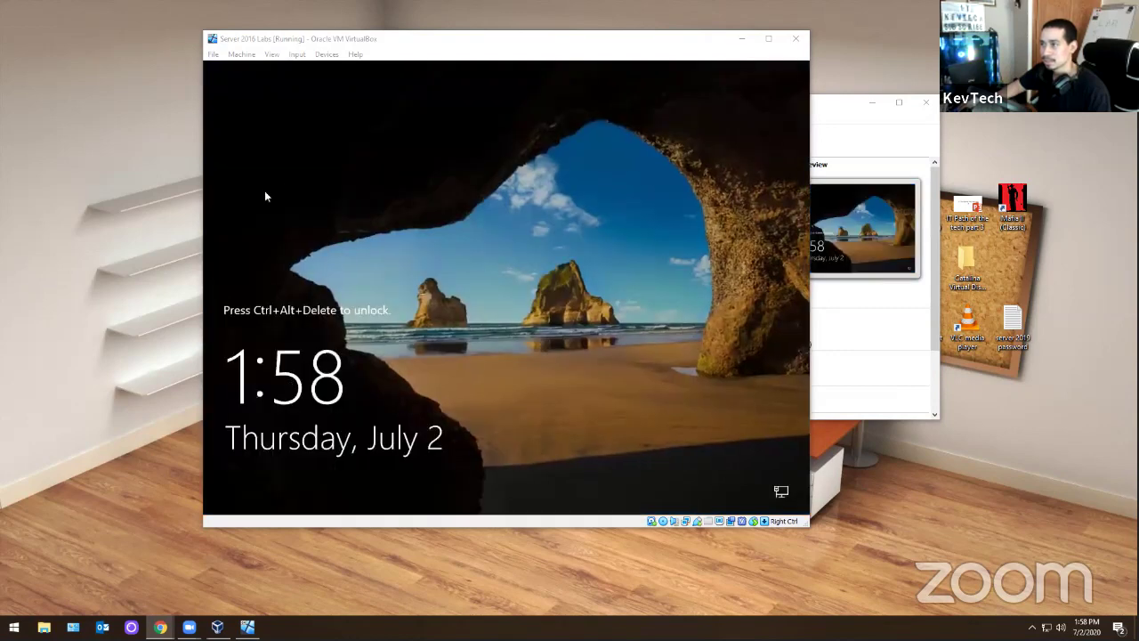
- Send Ctrl-Alt-Del to the VM and sign in to Administrator with the account password
click(296, 55)
mouse_move(301, 68)
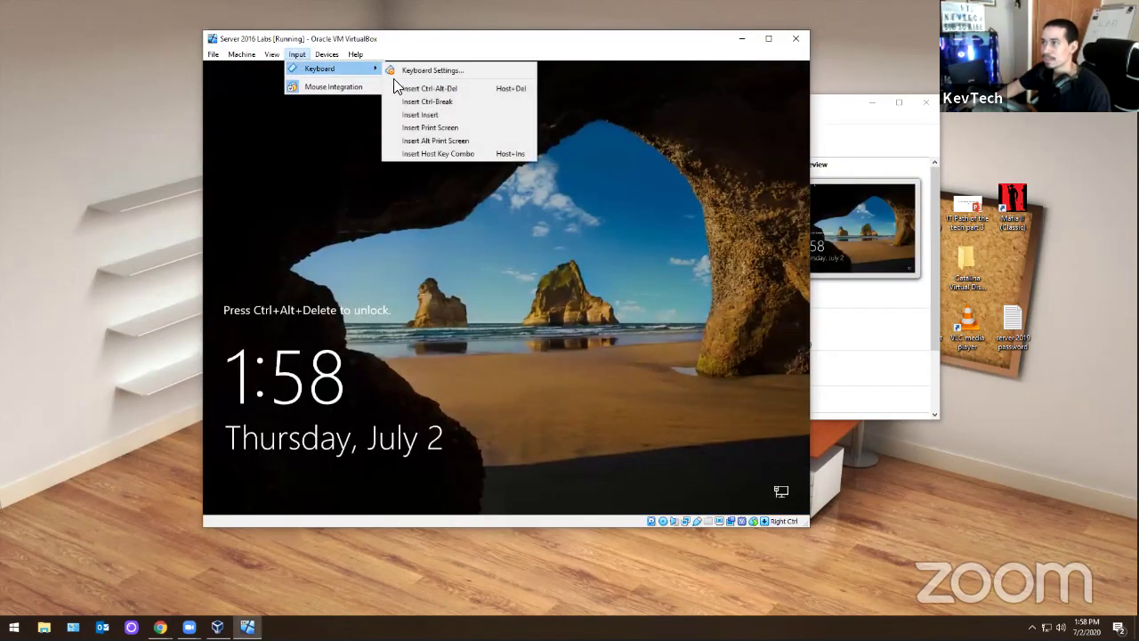
click(430, 88)
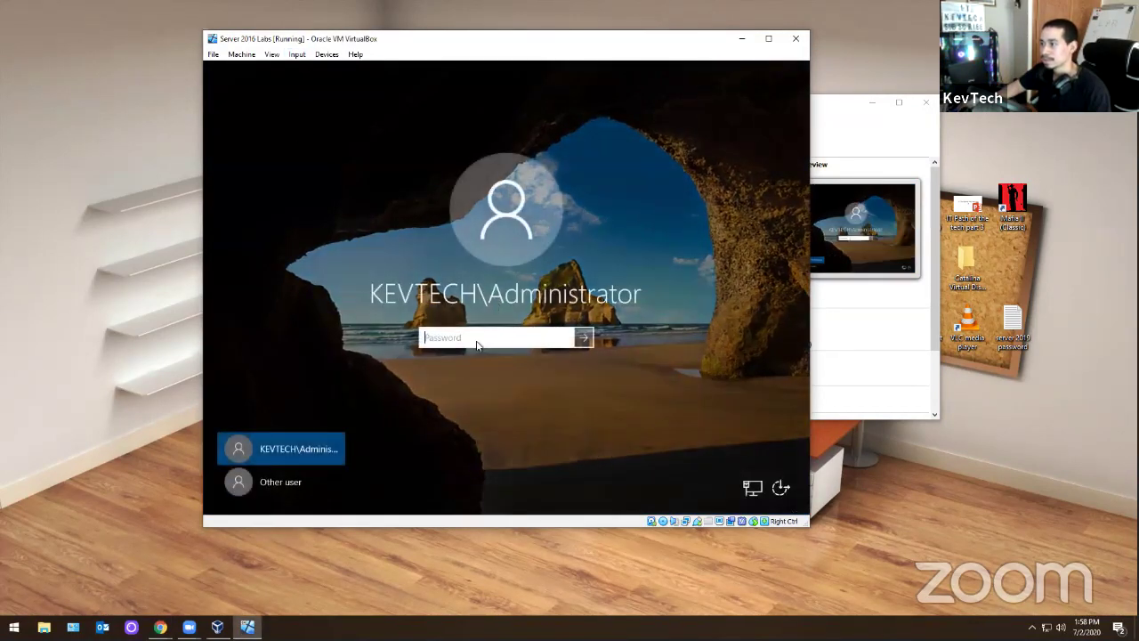
text(•••••)
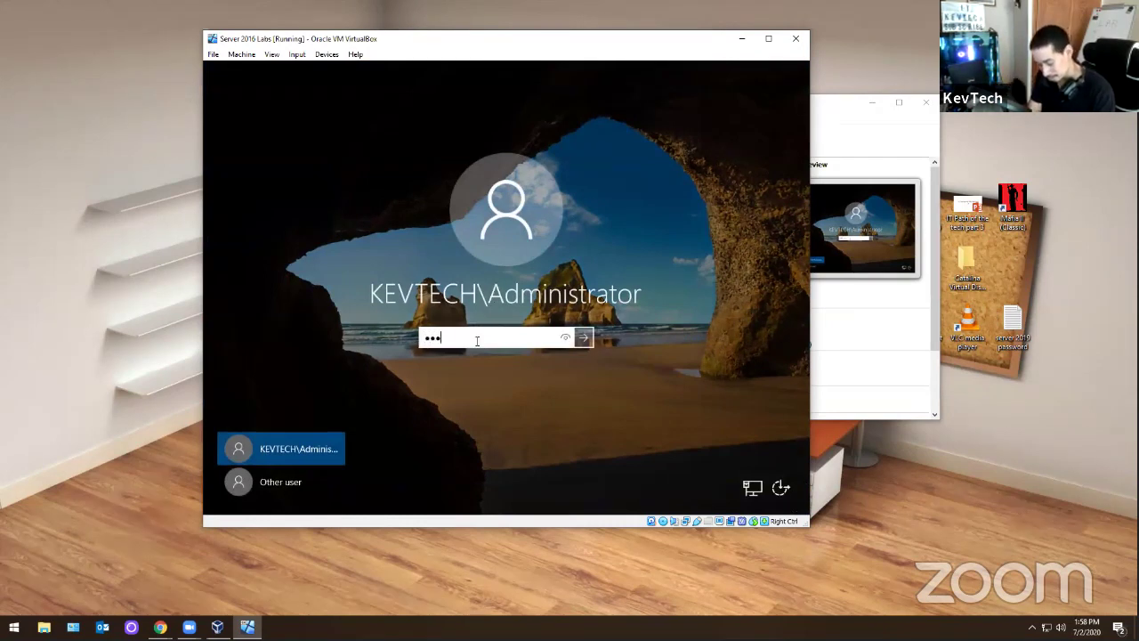
text(••••••)
key(Return)
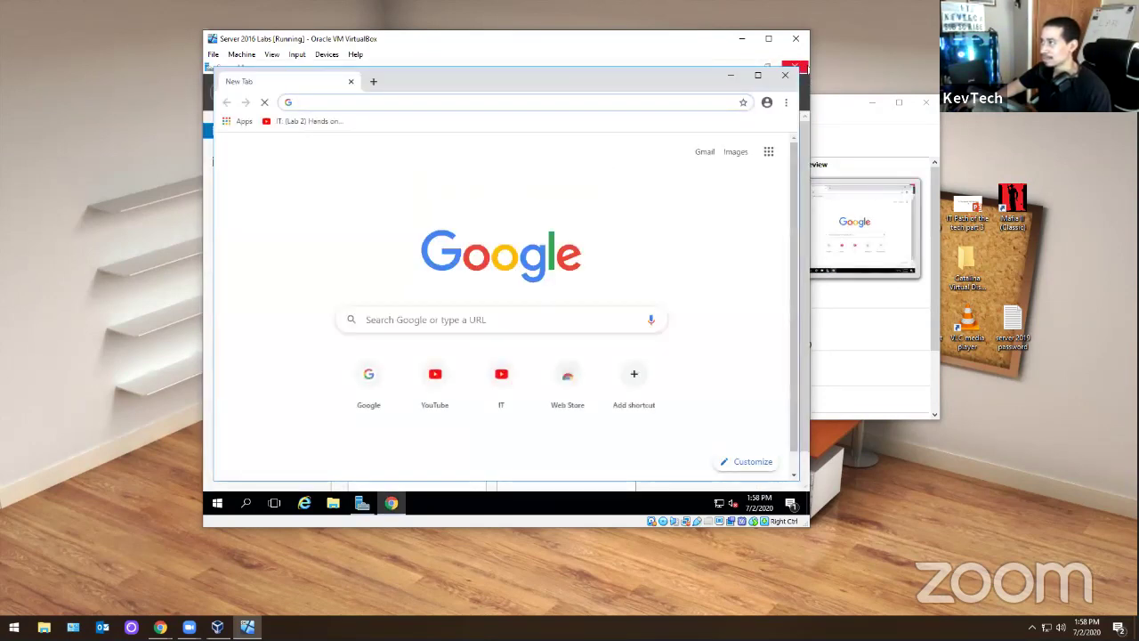
- Open and pause the Lab 2 YouTube video, then copy its .\setup /PrepareSchema command
click(322, 123)
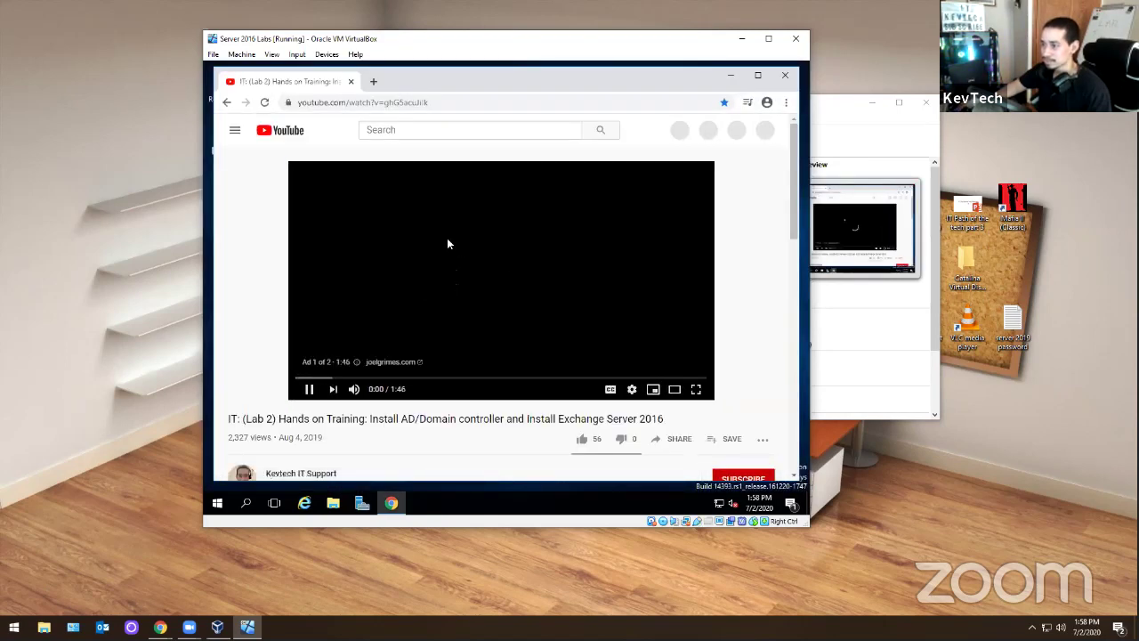
click(309, 393)
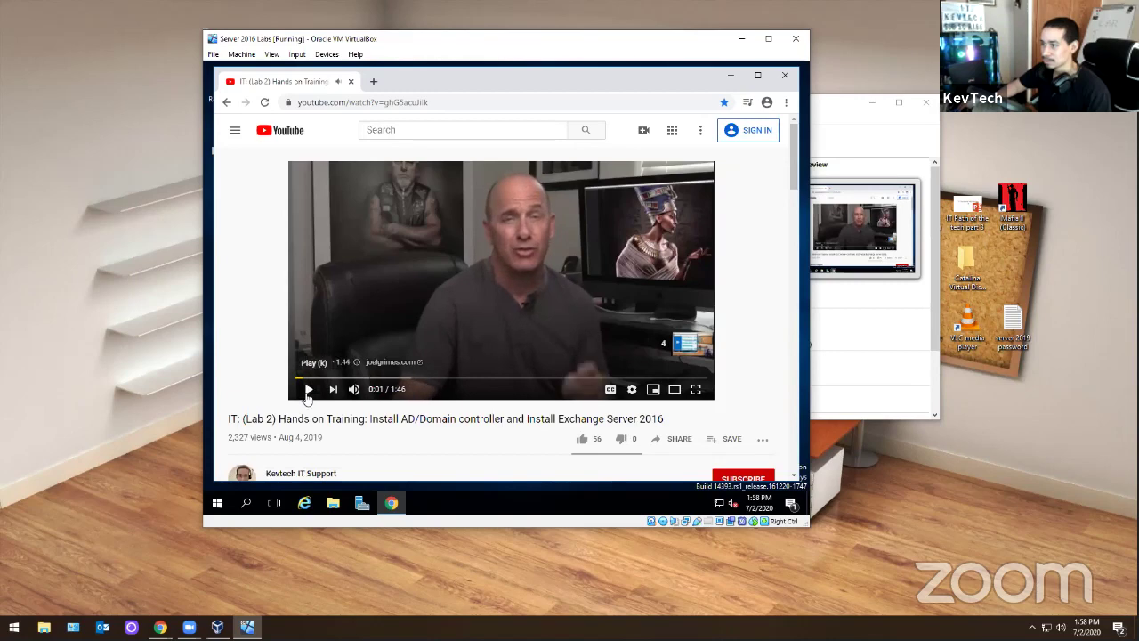
scroll(373, 308, down, 2)
scroll(365, 329, down, 6)
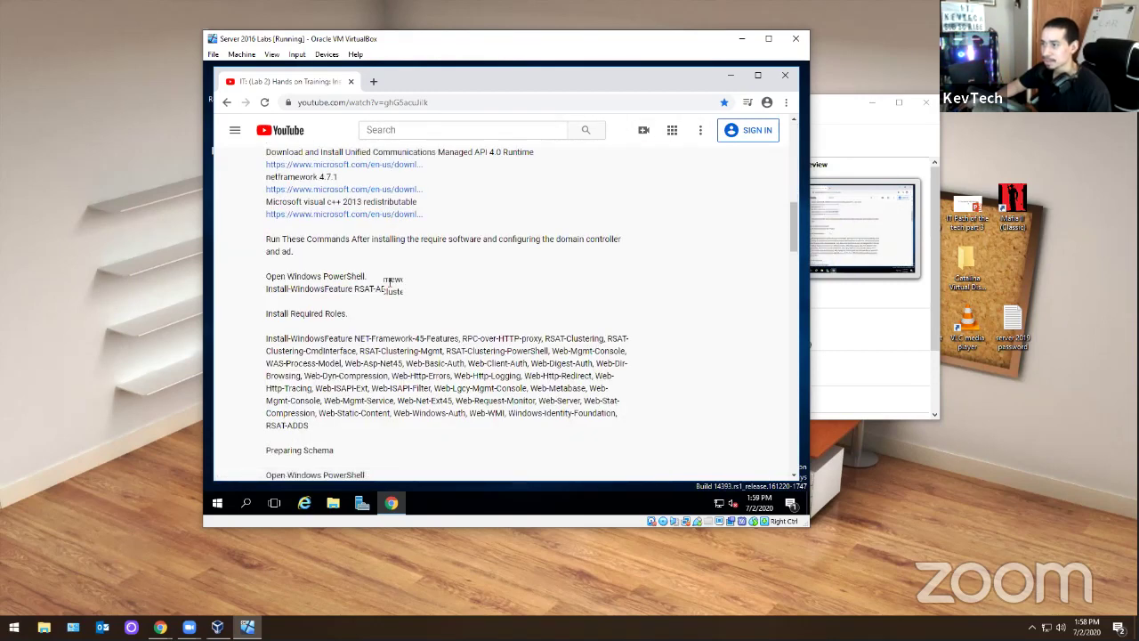
scroll(384, 283, down, 1)
drag(502, 369, 264, 375)
right_click(278, 370)
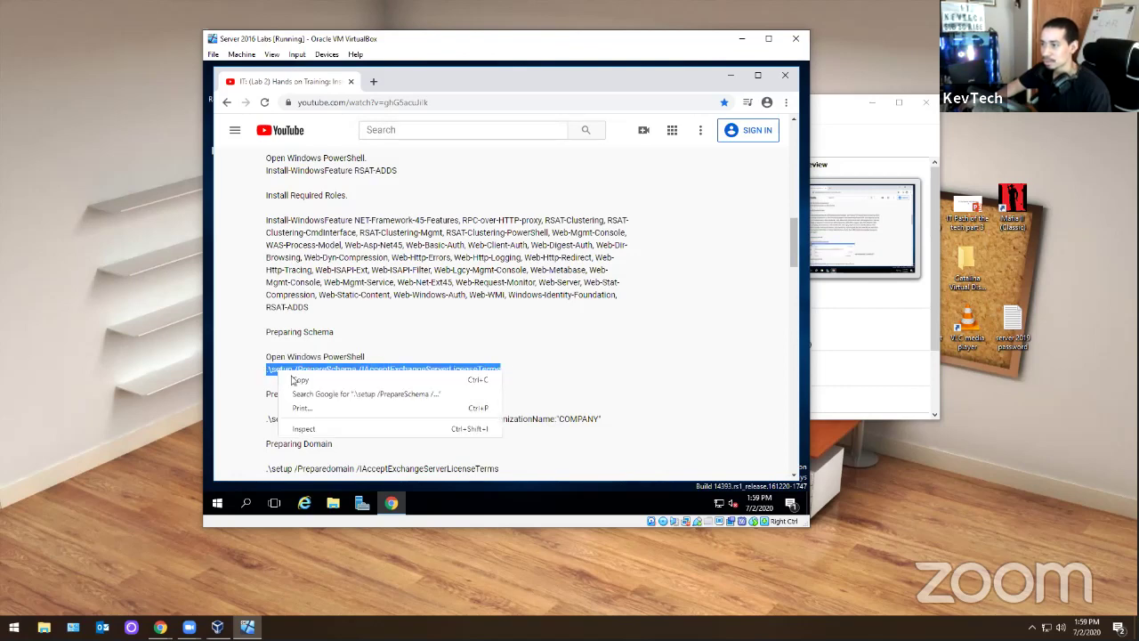
click(298, 377)
- Launch Windows PowerShell as administrator from the VM's Start menu
click(217, 504)
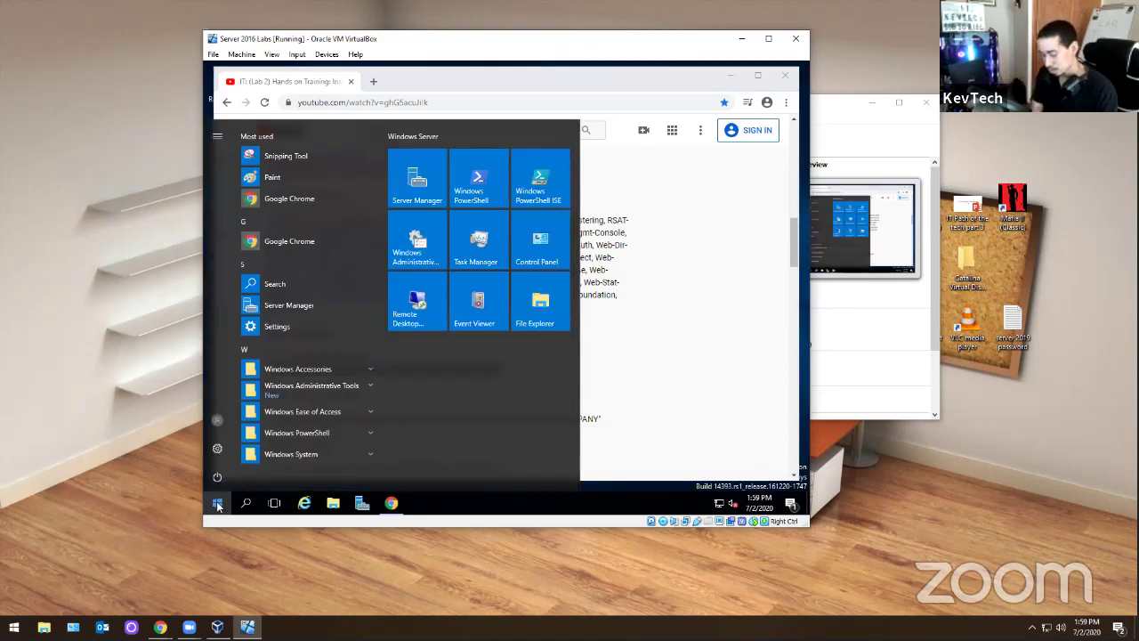
text(power)
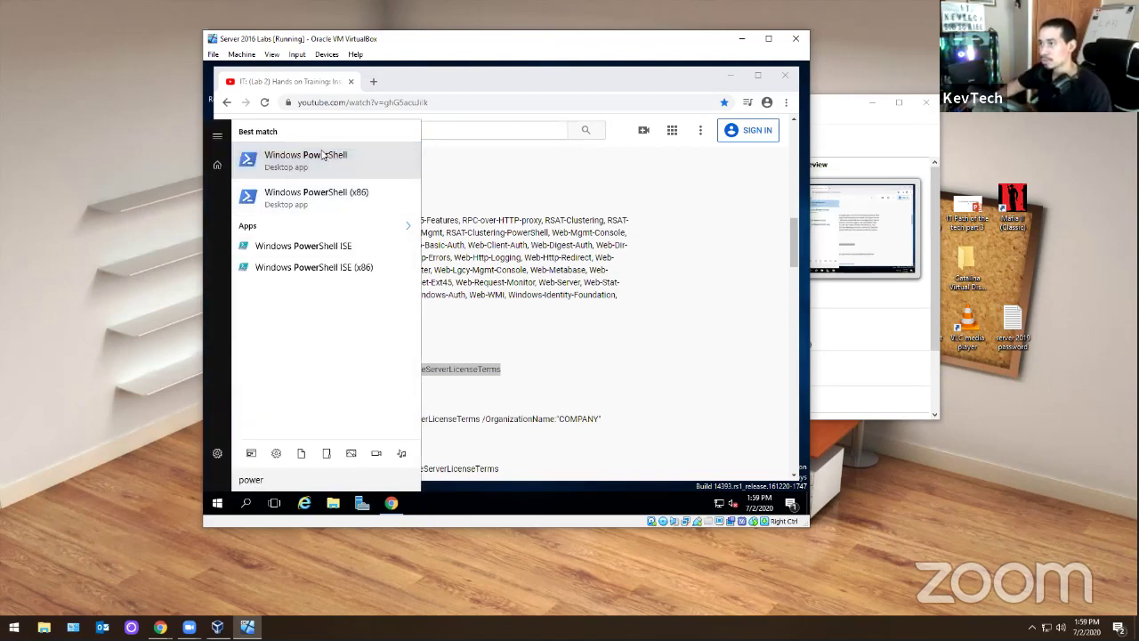
right_click(301, 151)
click(336, 157)
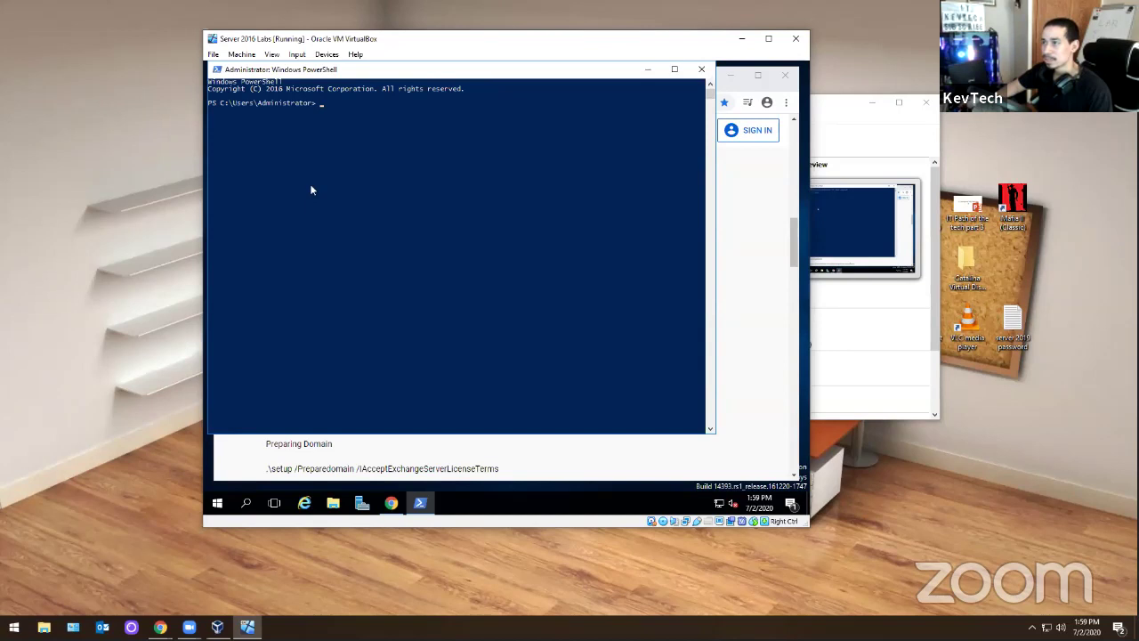
- On the D: drive, run the pasted PrepareSchema command until it completes, then return to Chrome
text(d)
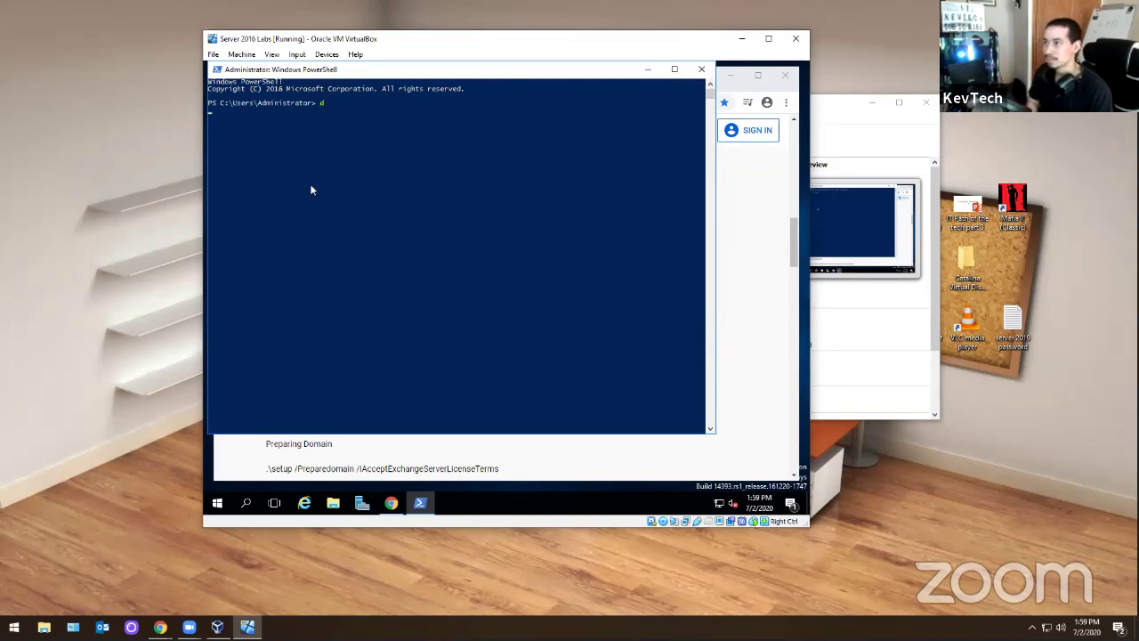
text(d)
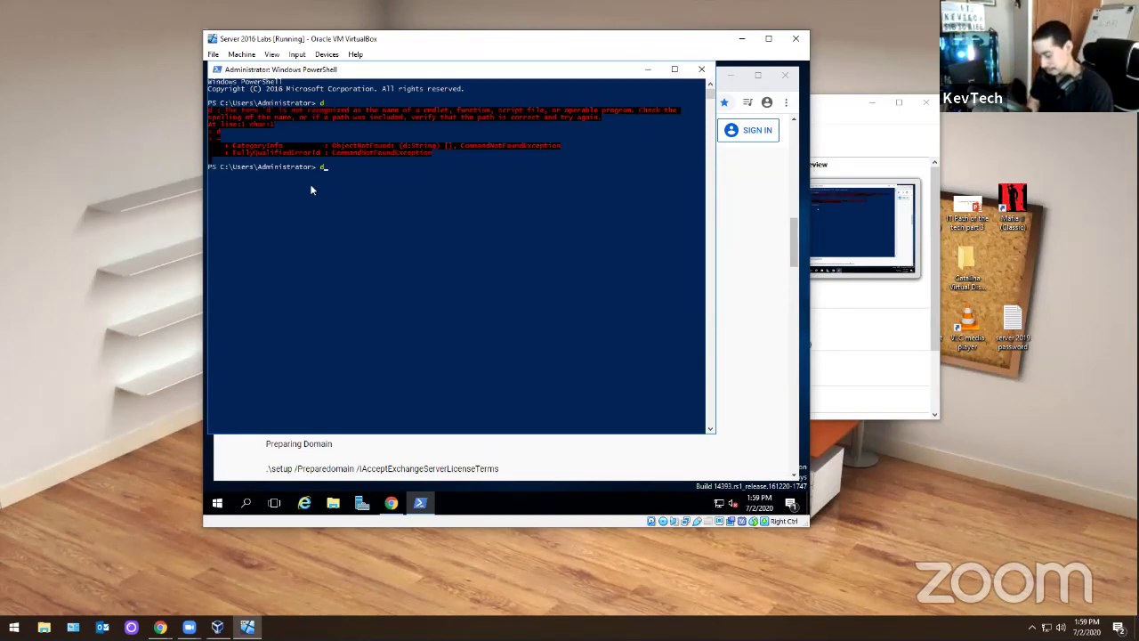
text(:)
key(Return)
right_click(310, 183)
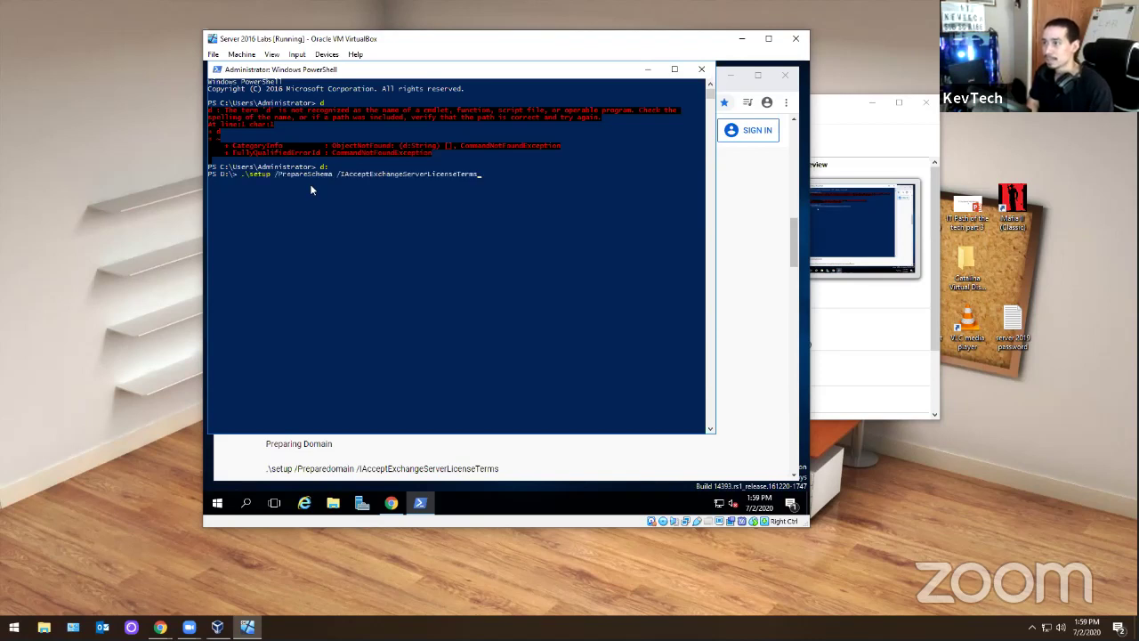
key(Return)
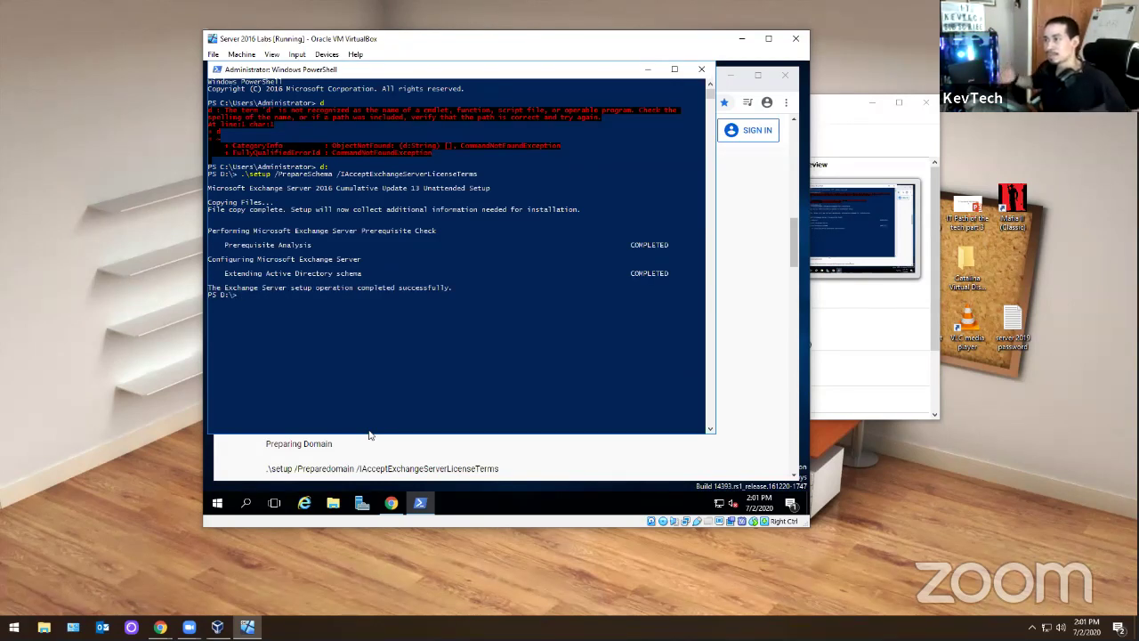
click(434, 461)
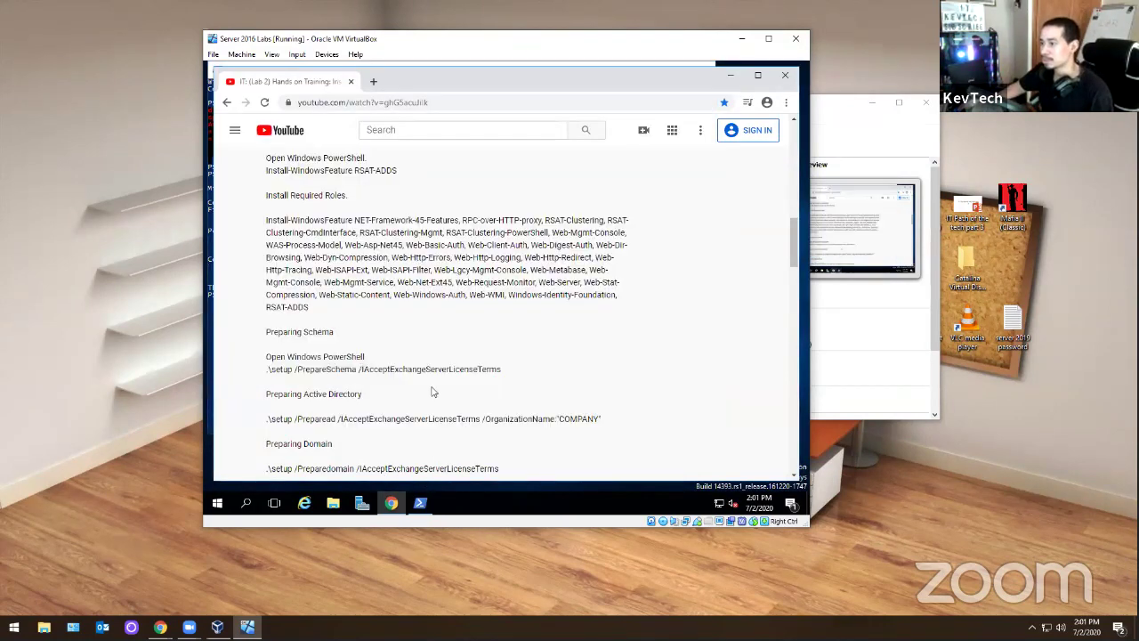
- Copy the .\setup /Preparead command line from the YouTube description
scroll(433, 389, down, 1)
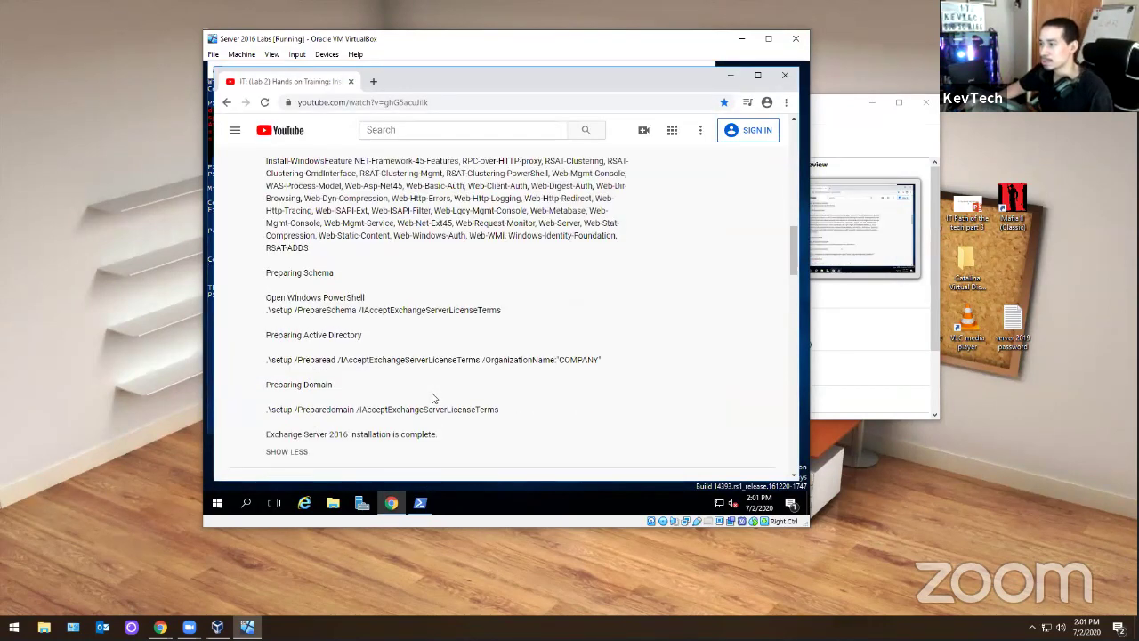
drag(601, 359, 367, 361)
click(594, 372)
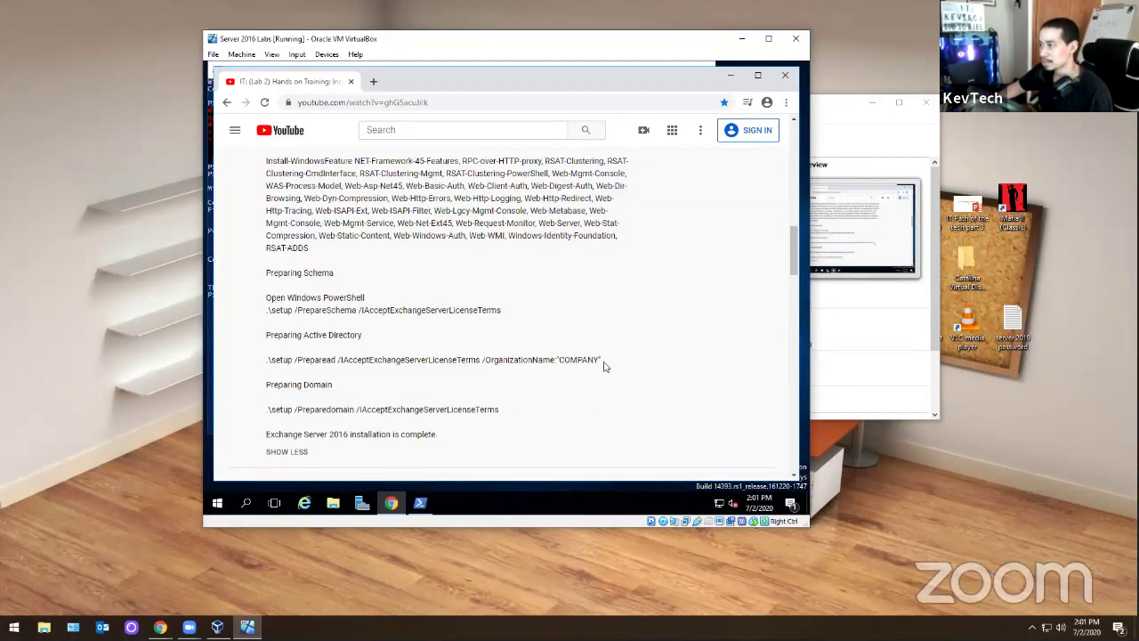
drag(601, 361, 267, 359)
right_click(309, 365)
click(327, 371)
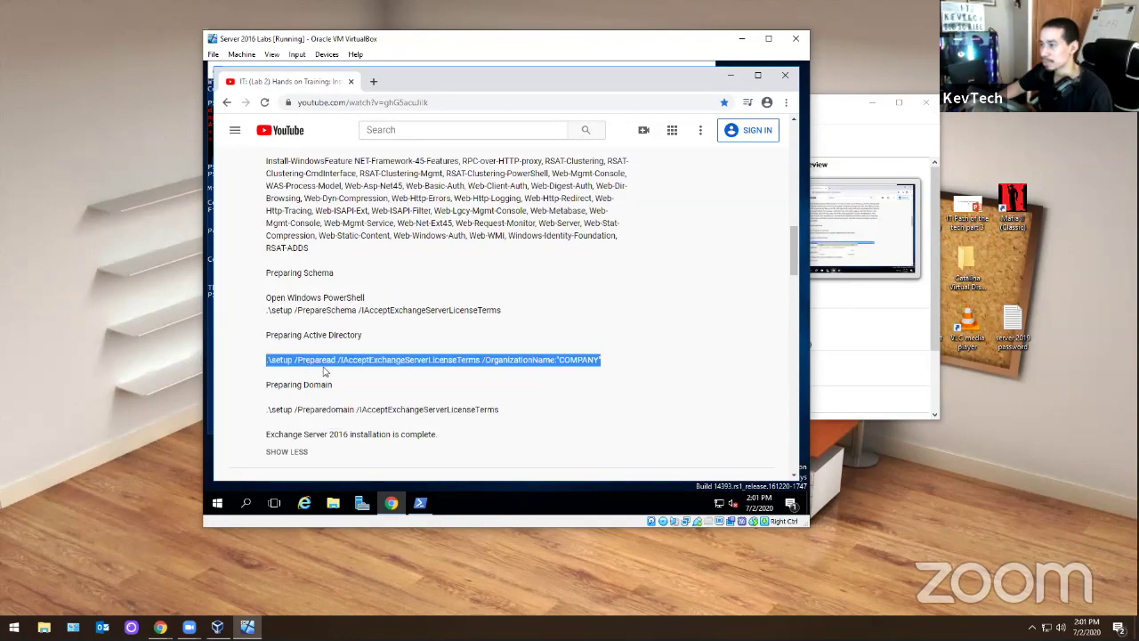
- Paste and run the PrepareAD command in PowerShell for organization COMPANY
click(420, 503)
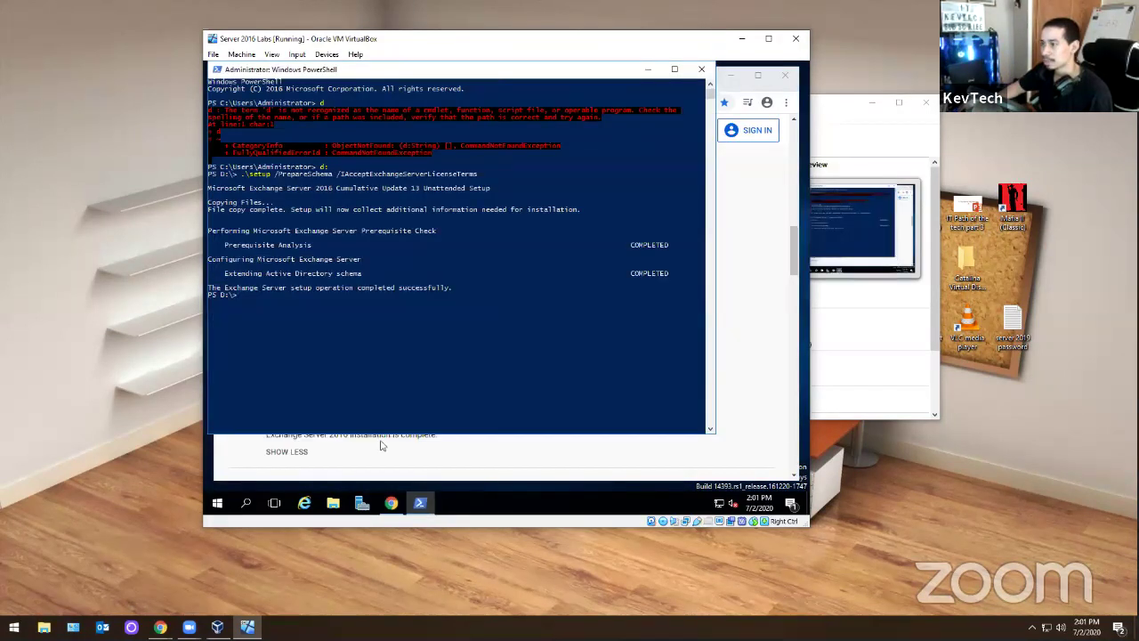
right_click(280, 322)
key(Return)
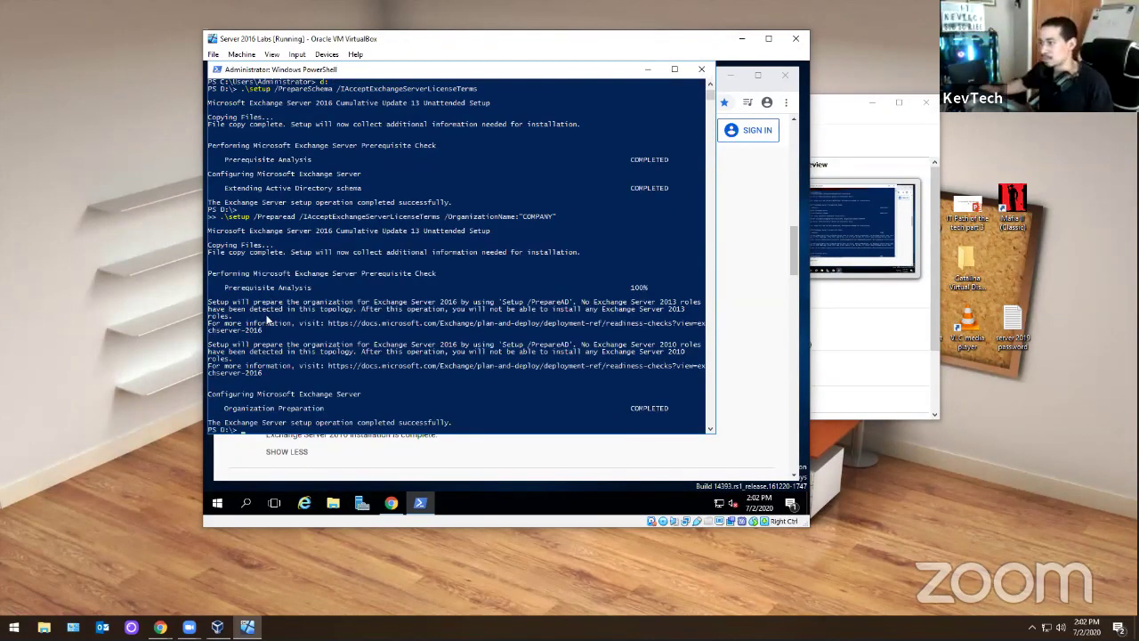
- Copy the .\setup /Preparedomain command from the YouTube page, run it in PowerShell, then close PowerShell
click(495, 460)
scroll(466, 357, down, 1)
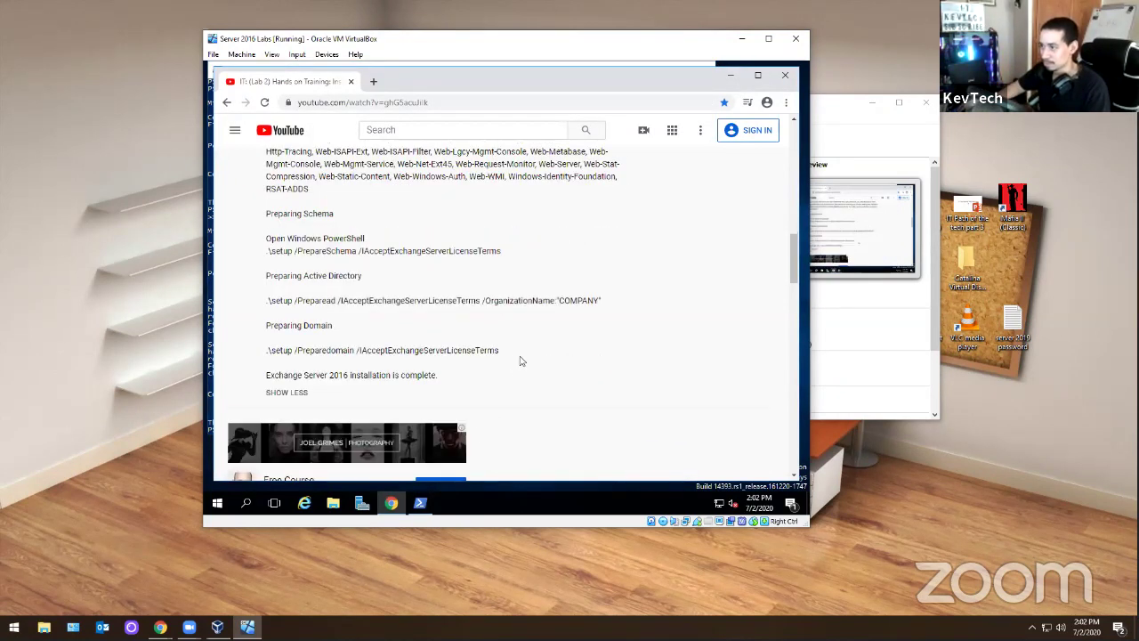
triple_click(362, 349)
right_click(362, 350)
click(383, 353)
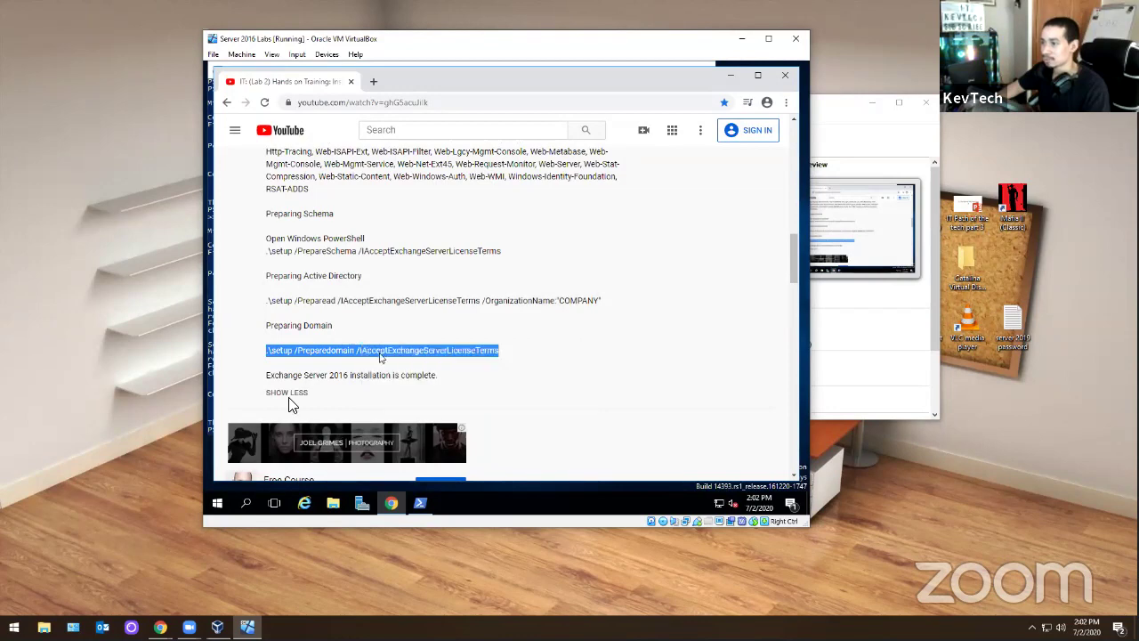
click(420, 502)
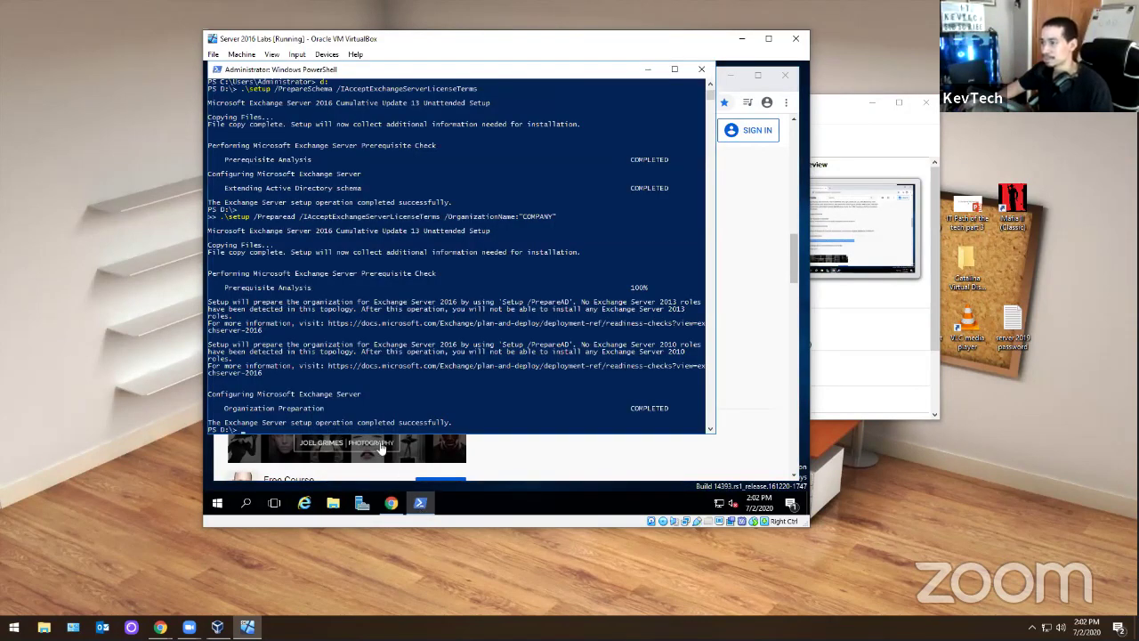
right_click(306, 399)
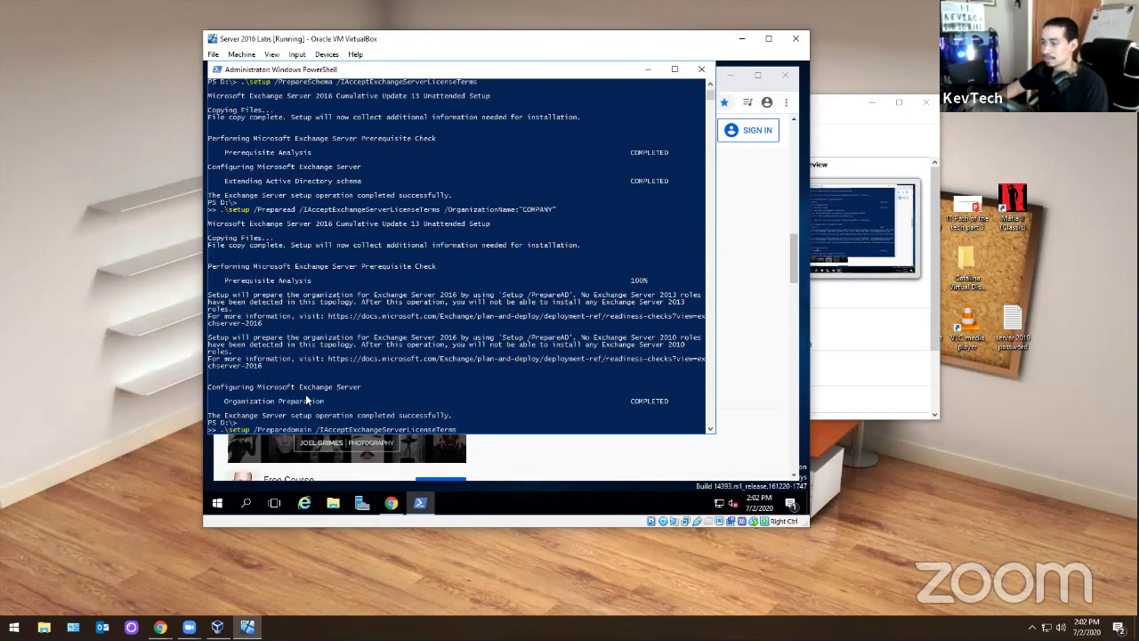
key(Return)
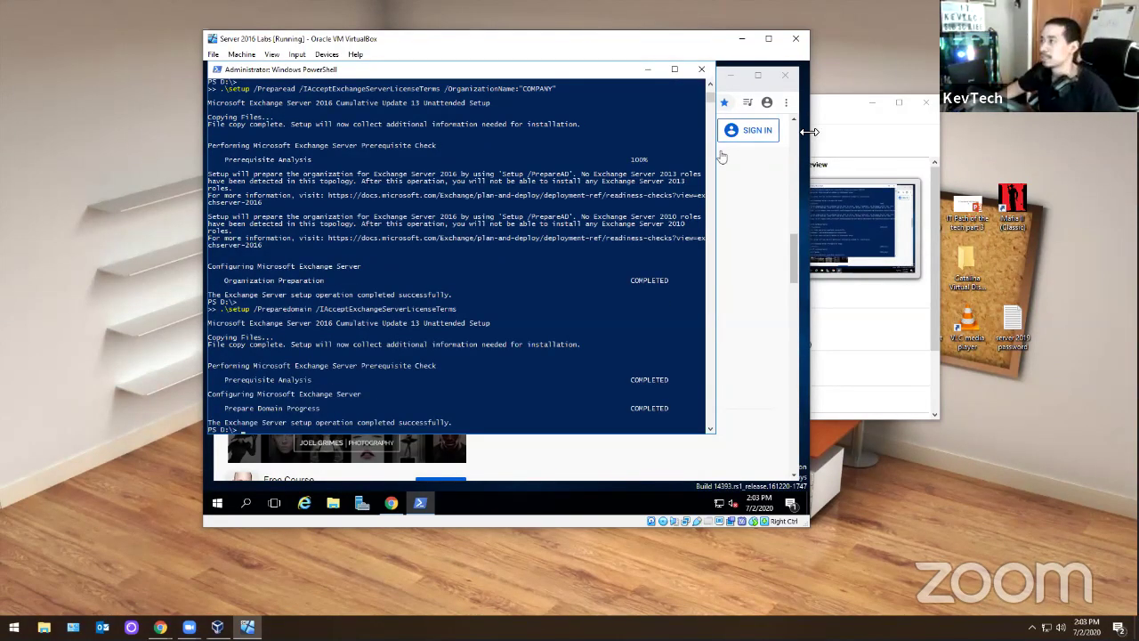
click(701, 69)
- Run Exchange setup from CD Drive (D:) in This PC and choose Don't check for updates
click(731, 76)
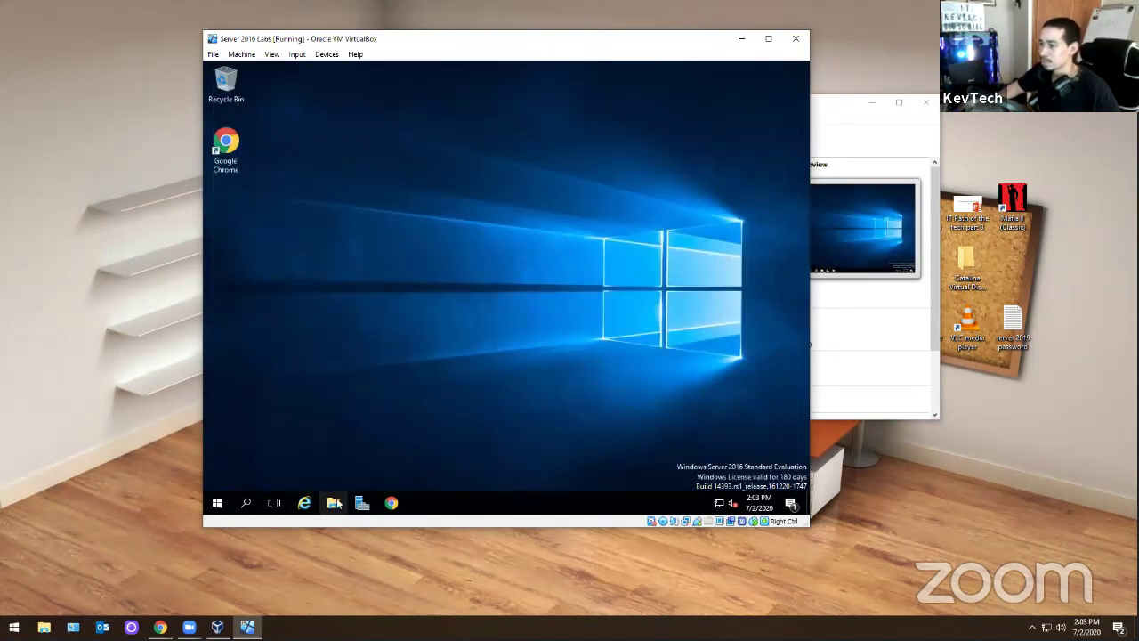
click(335, 503)
click(322, 249)
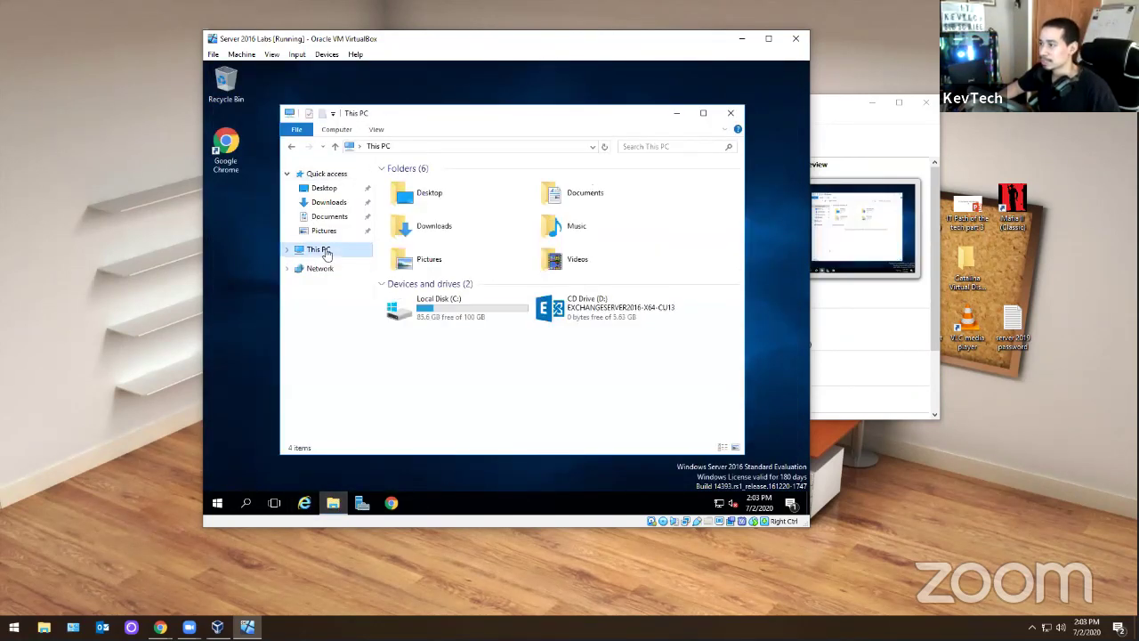
click(575, 324)
right_click(584, 313)
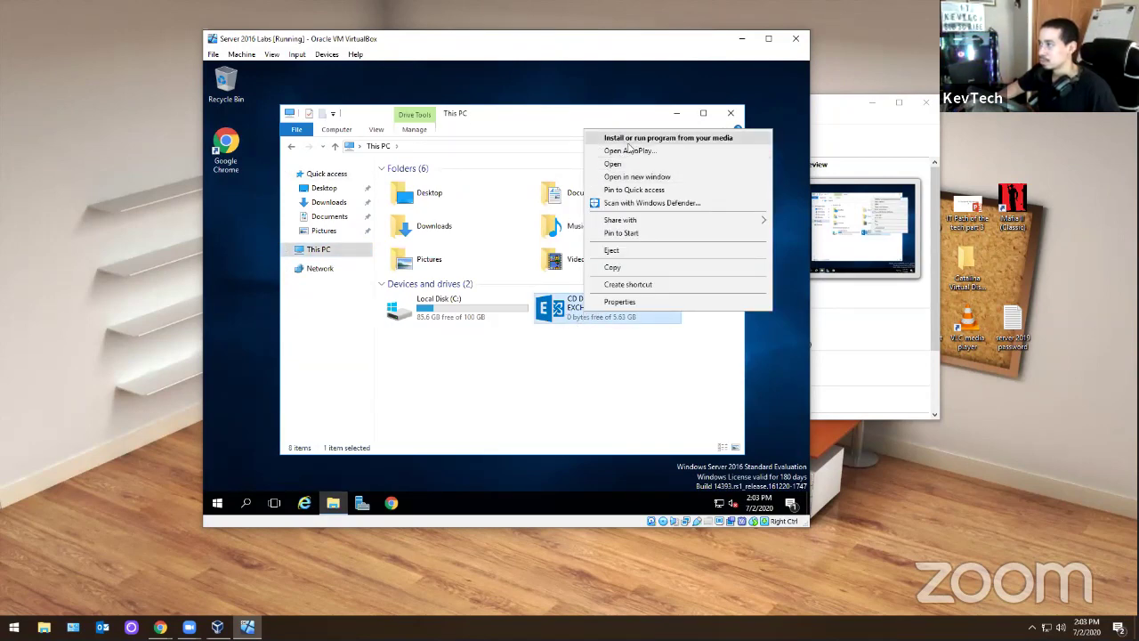
click(663, 138)
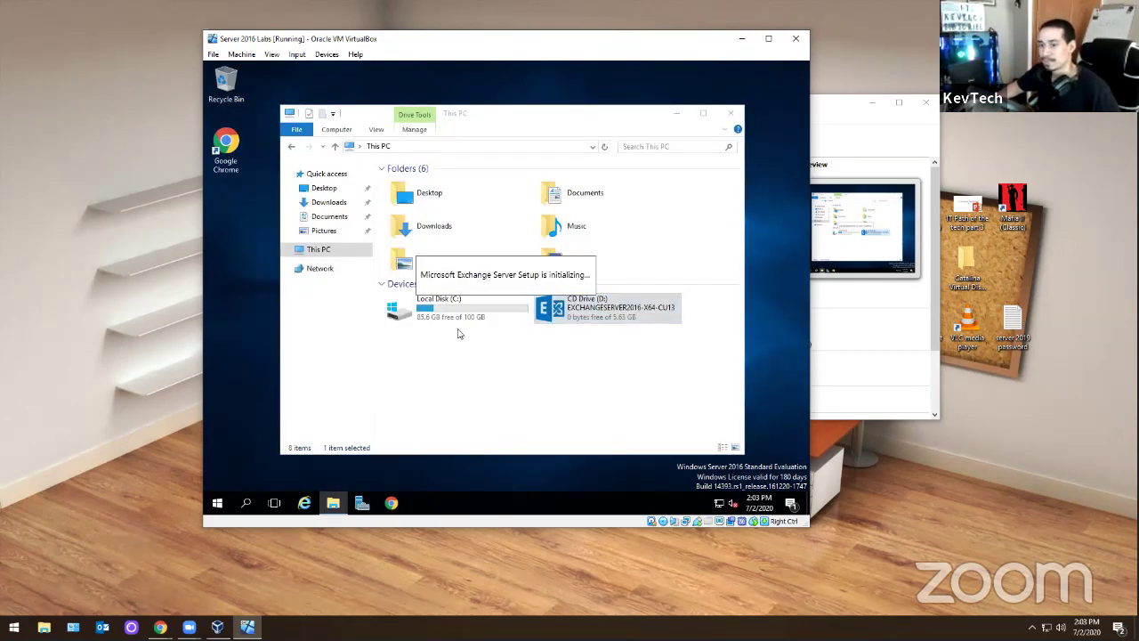
click(341, 263)
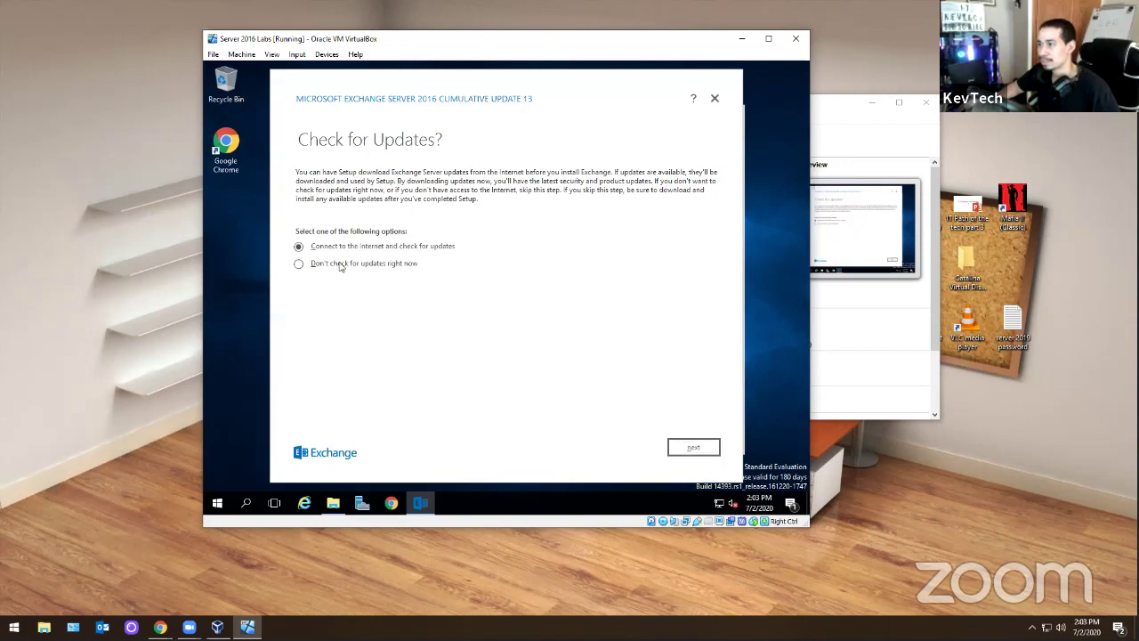
- Continue past the introduction, accept the license terms, and keep the recommended settings
click(683, 450)
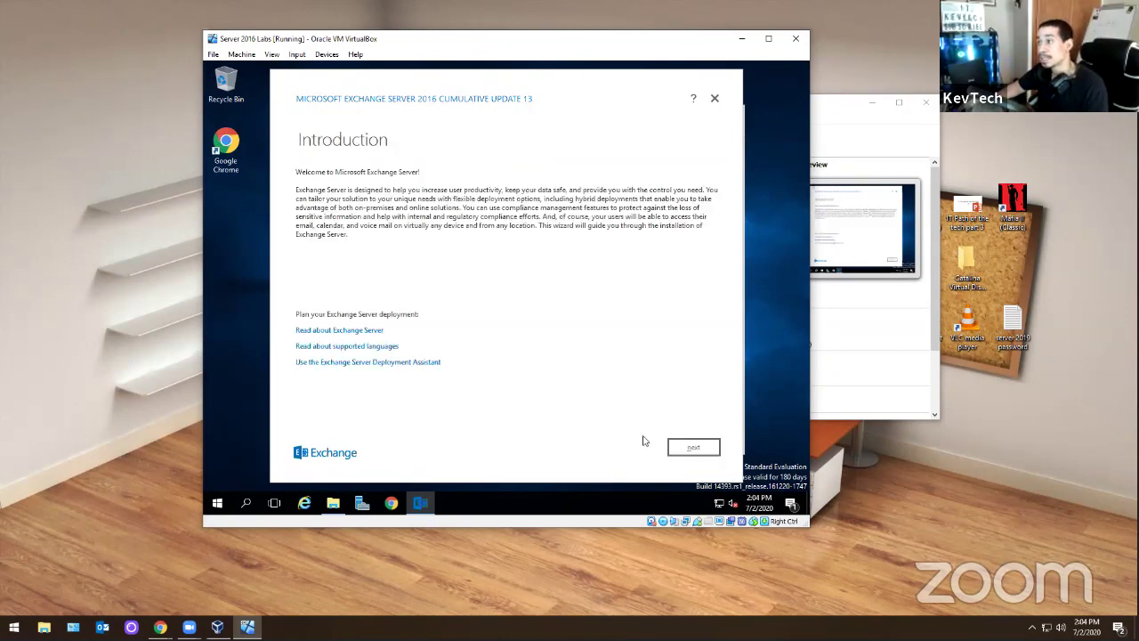
click(678, 448)
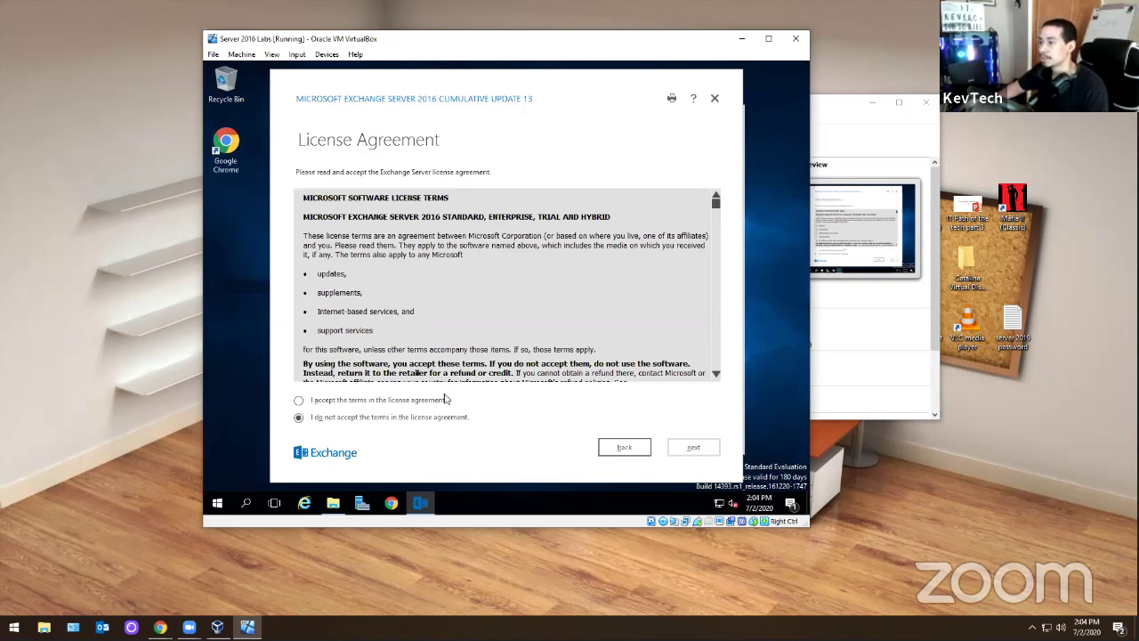
click(397, 402)
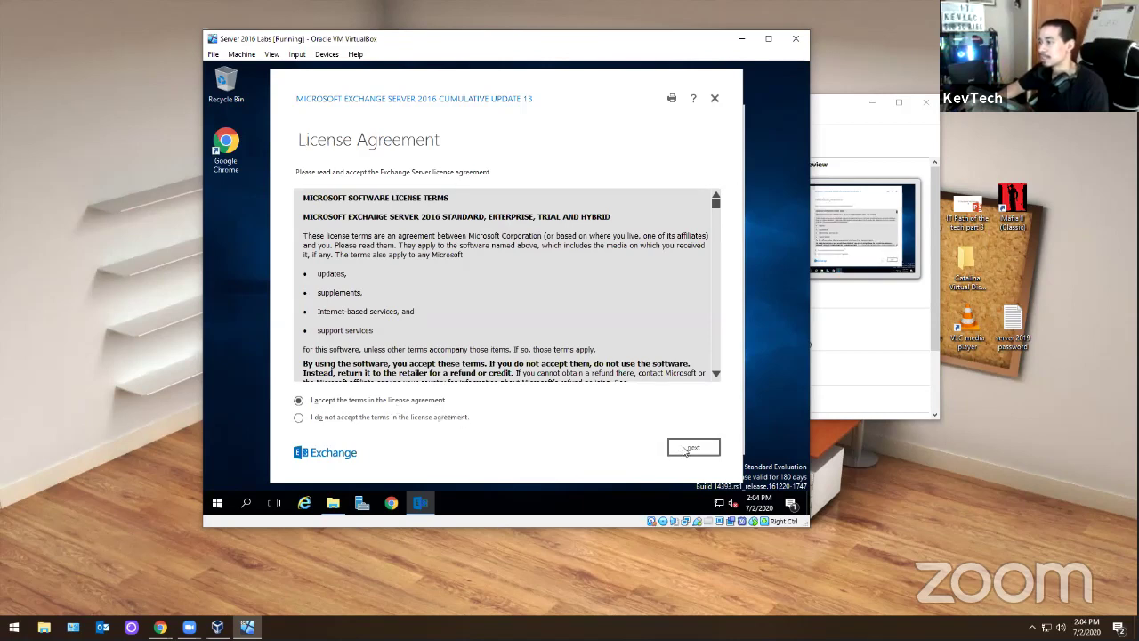
click(686, 449)
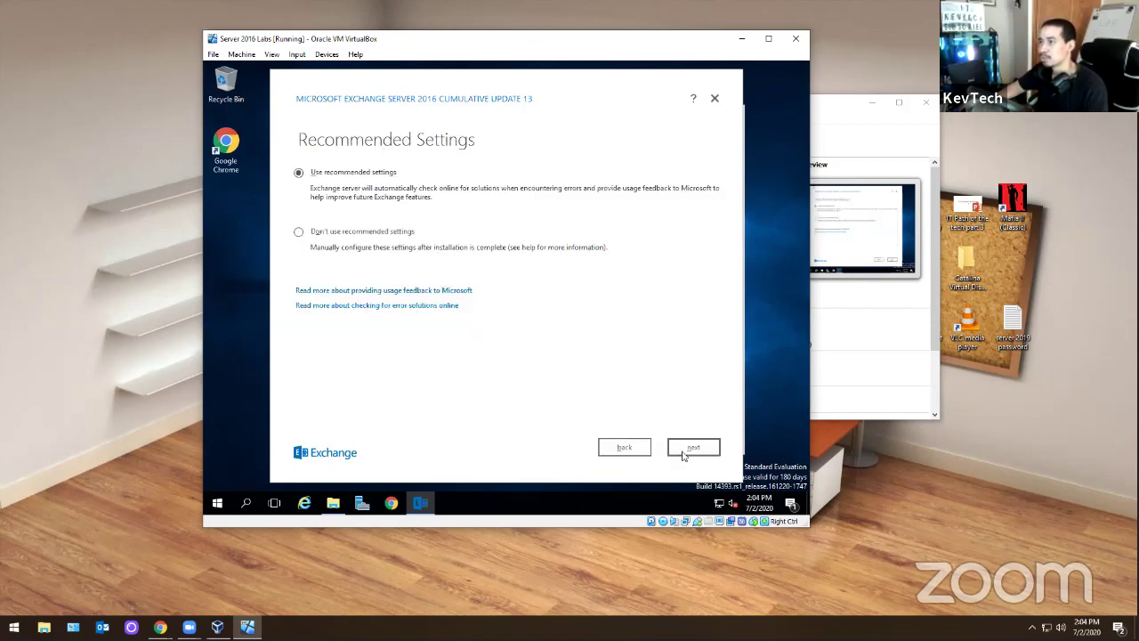
click(677, 448)
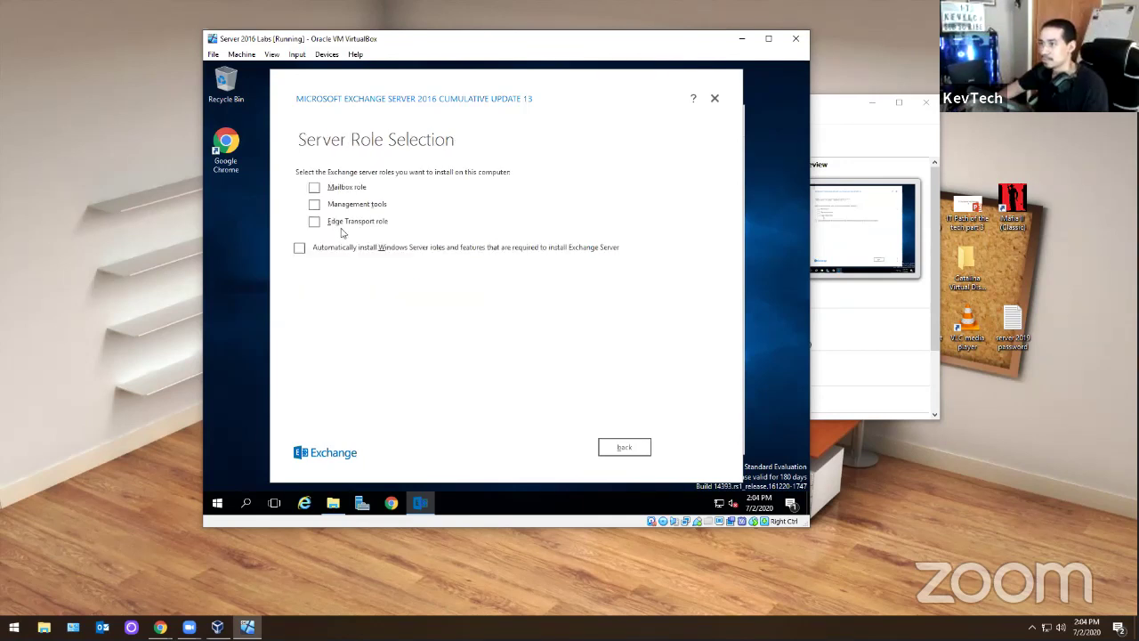
- Select the Mailbox role, keep the default install location and malware scanning enabled
click(313, 189)
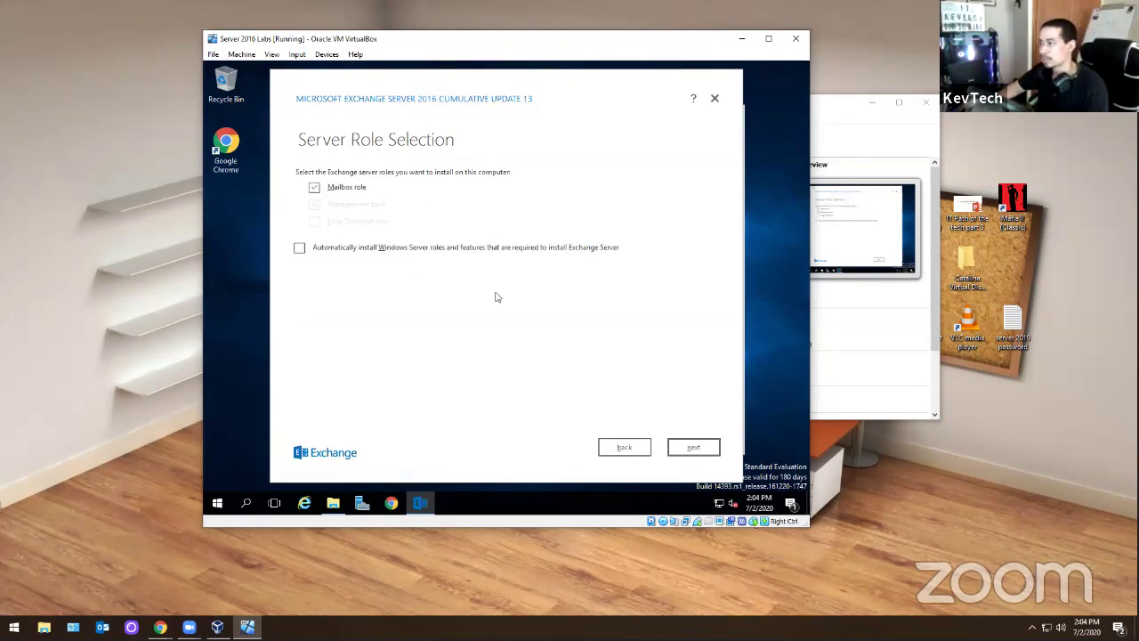
click(689, 448)
click(689, 450)
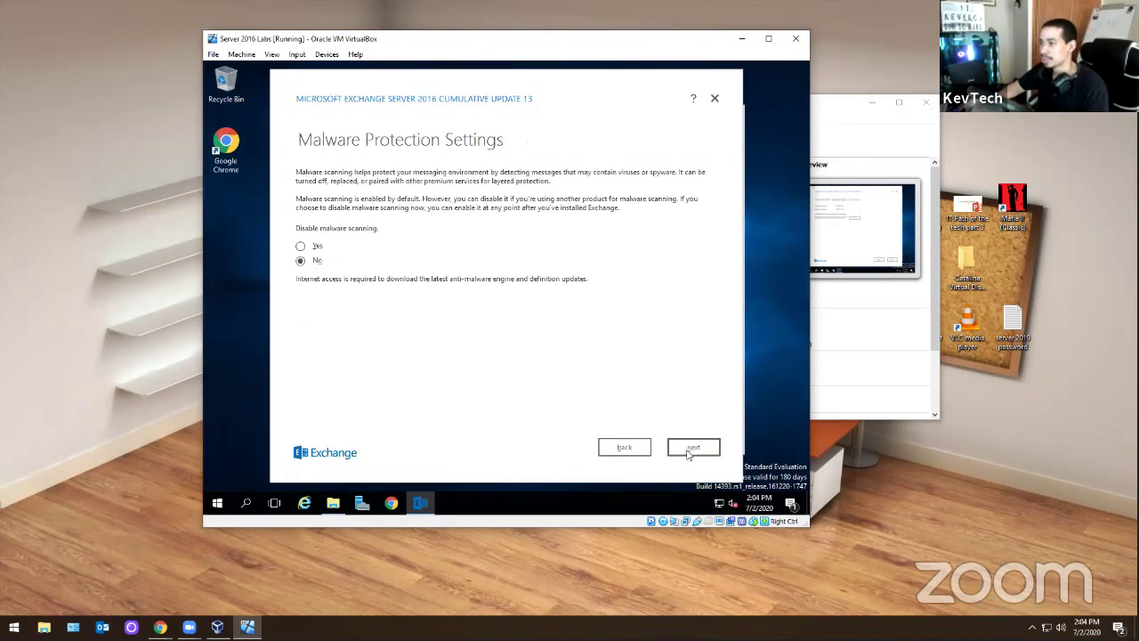
click(689, 451)
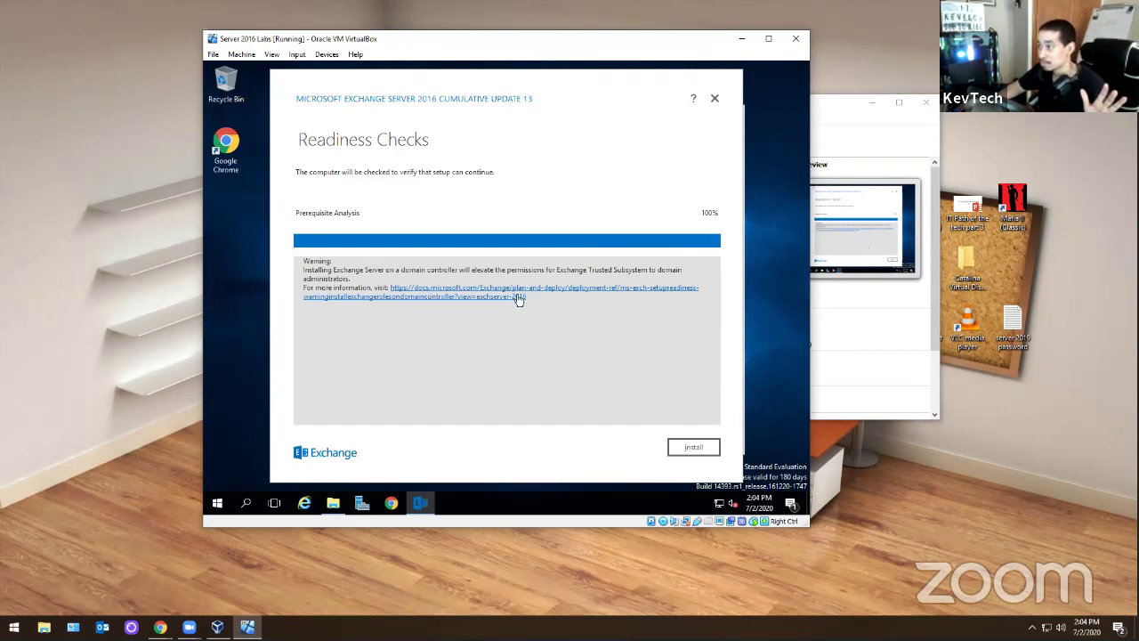
- Start the Exchange installation and wait until Step 2 of 14: Copy Exchange Files reaches 100%
click(691, 450)
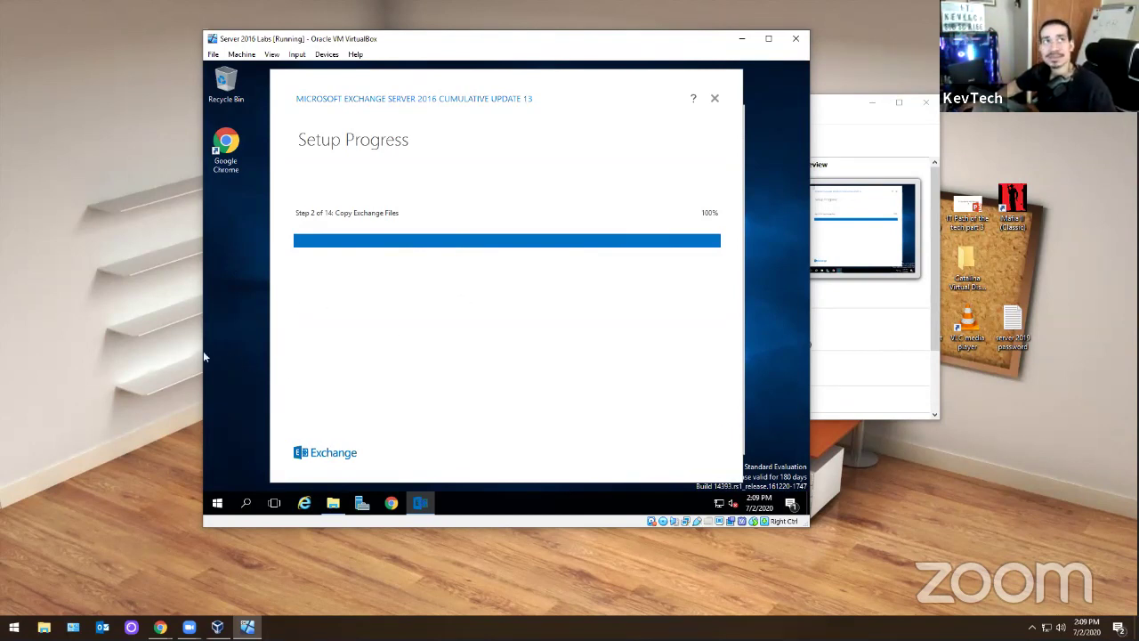
key(alt+Tab)
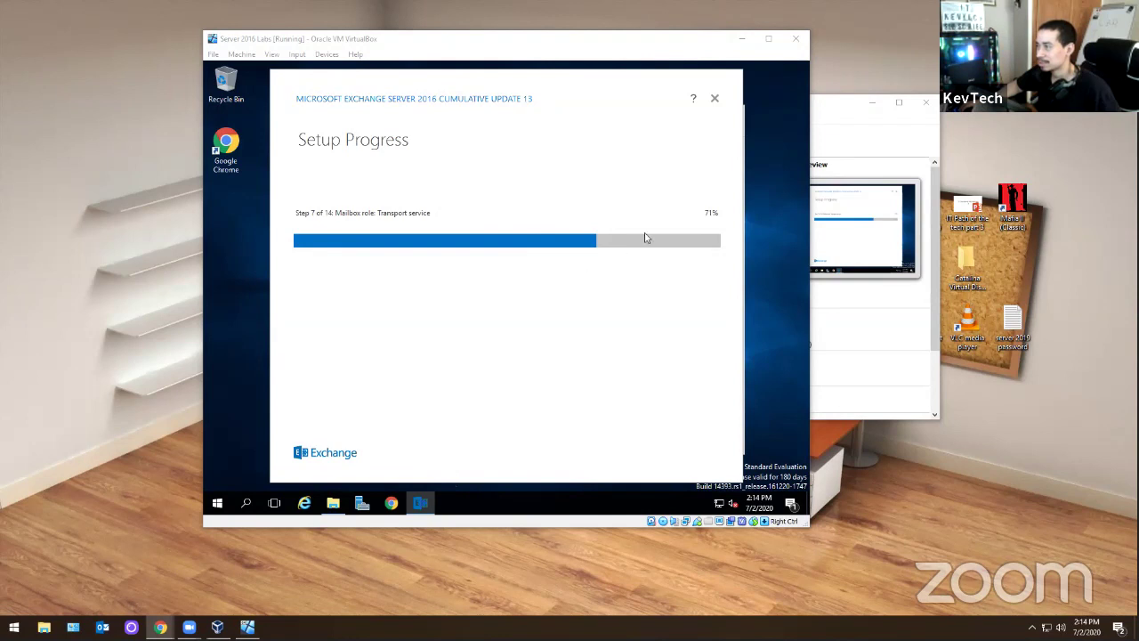
- Wait while setup advances to Step 7 of 14, Mailbox role: Transport service
mouse_move(325, 511)
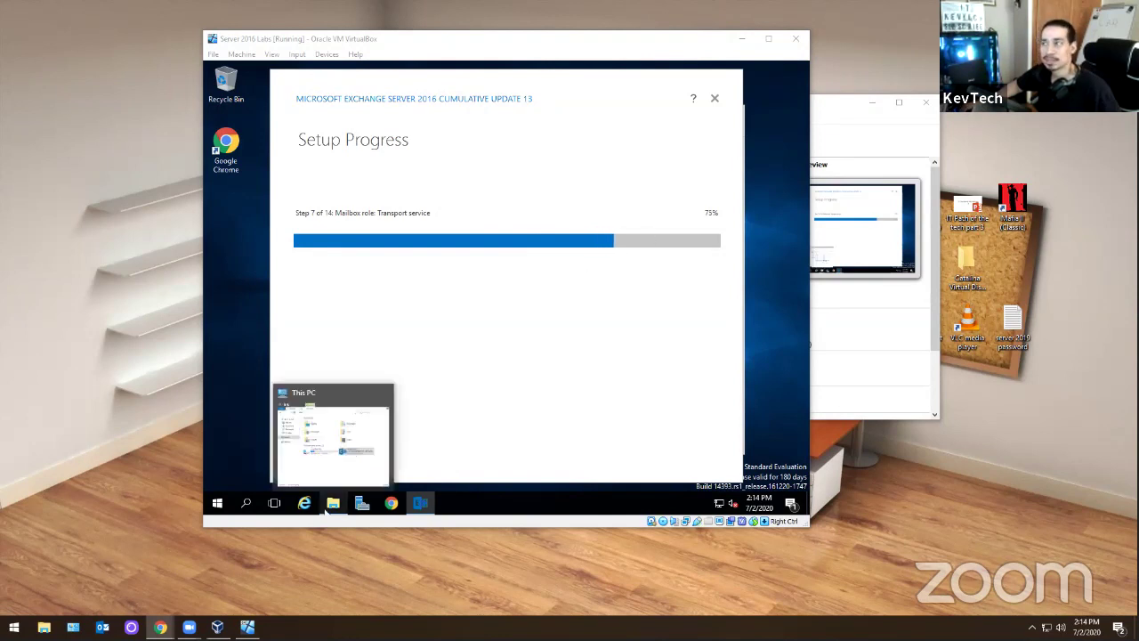
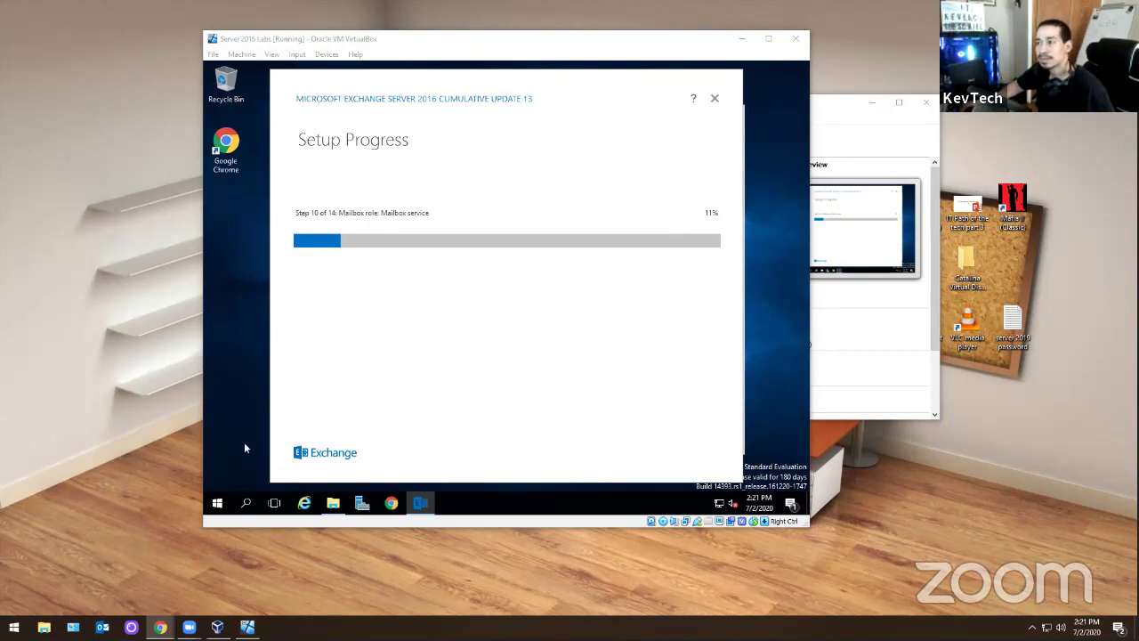
- Check the VM's CPU and memory performance in Task Manager's full view
click(334, 504)
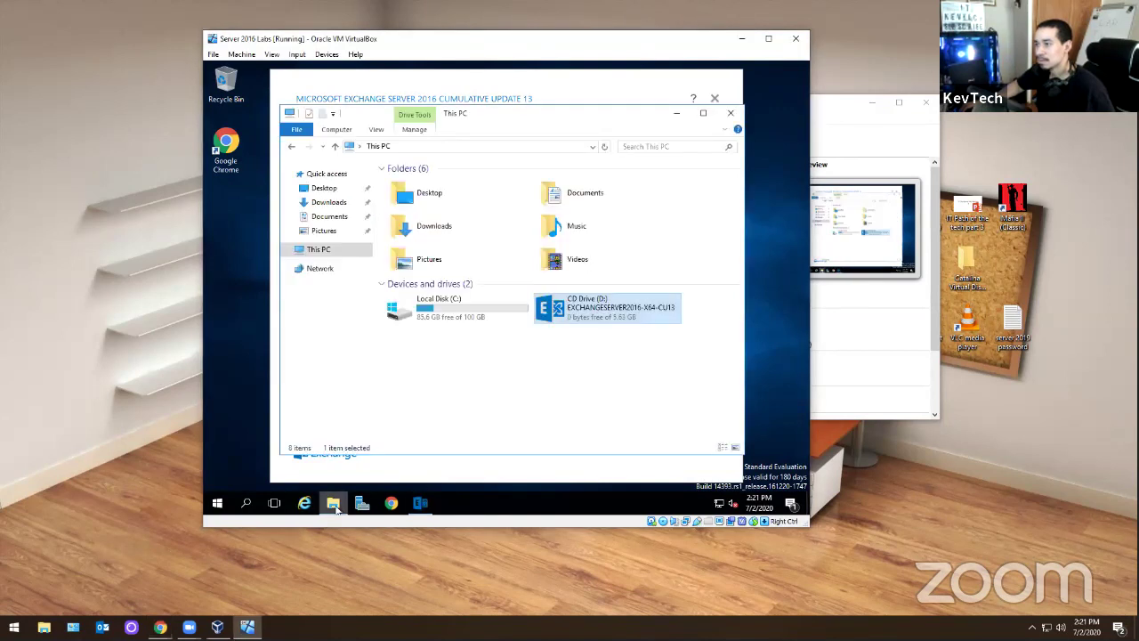
click(730, 113)
right_click(603, 497)
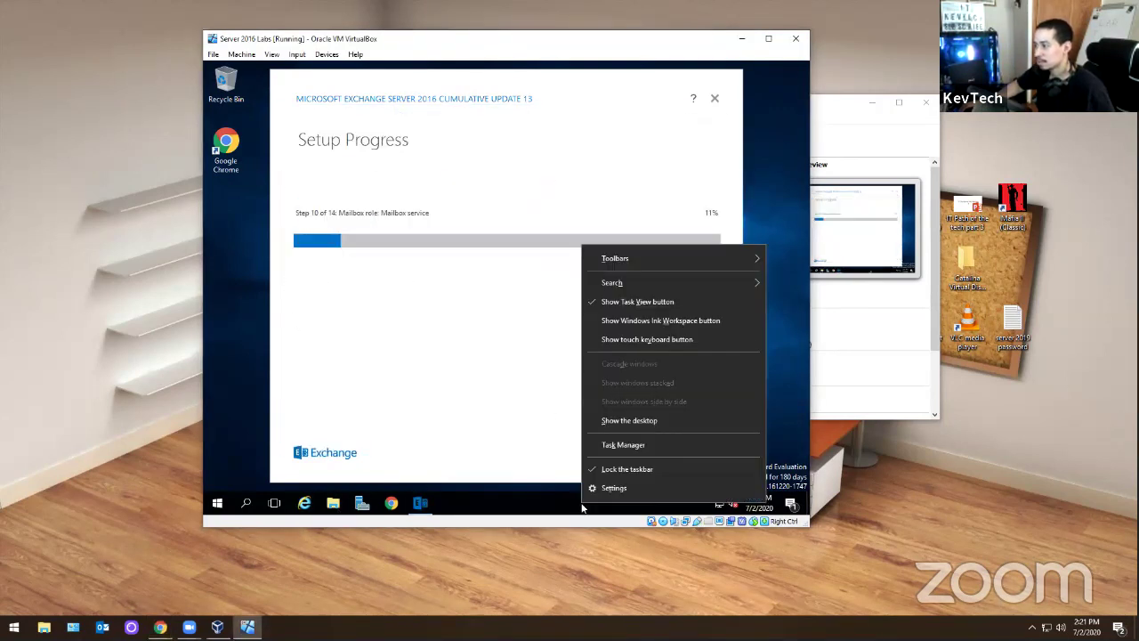
click(622, 453)
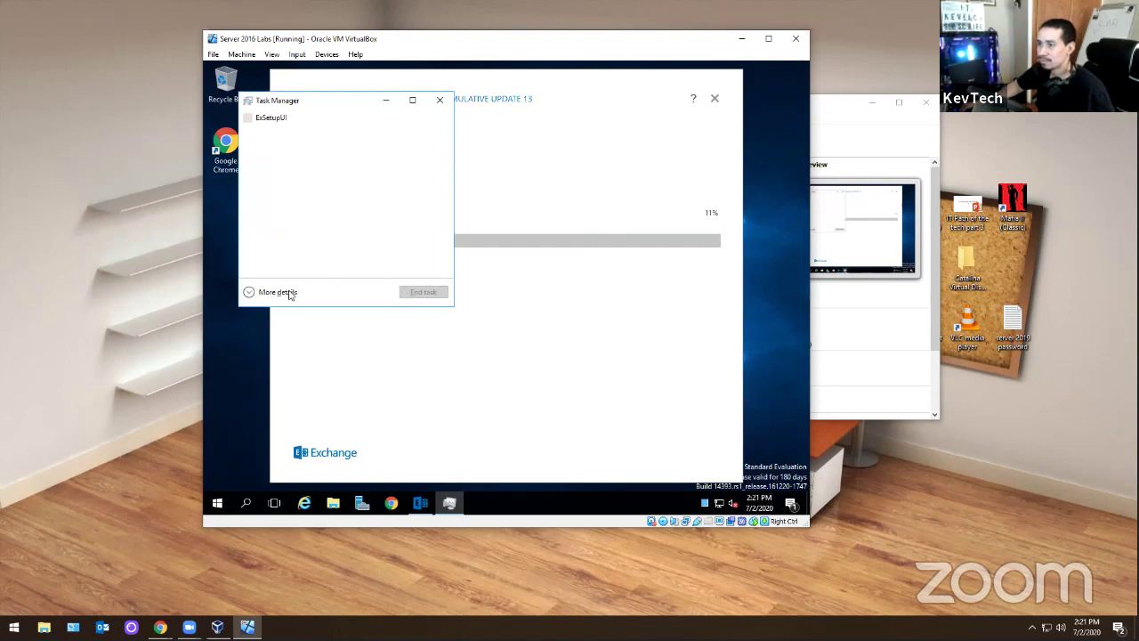
click(283, 294)
click(301, 130)
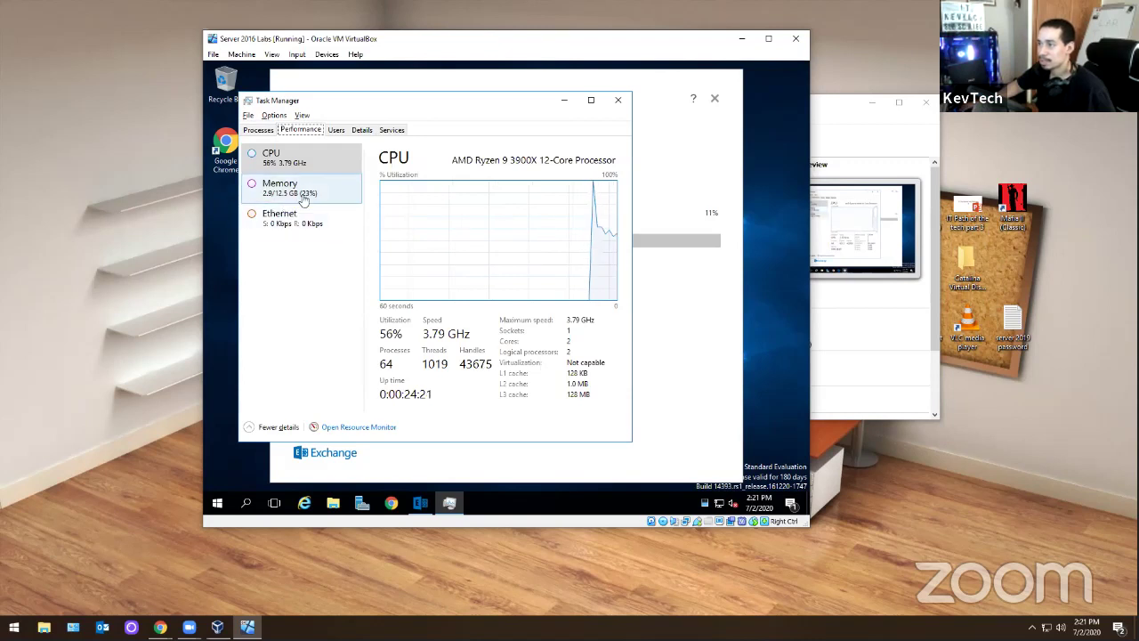
- Close Task Manager and switch out of the VM to the Indeed job listings in Chrome
click(618, 100)
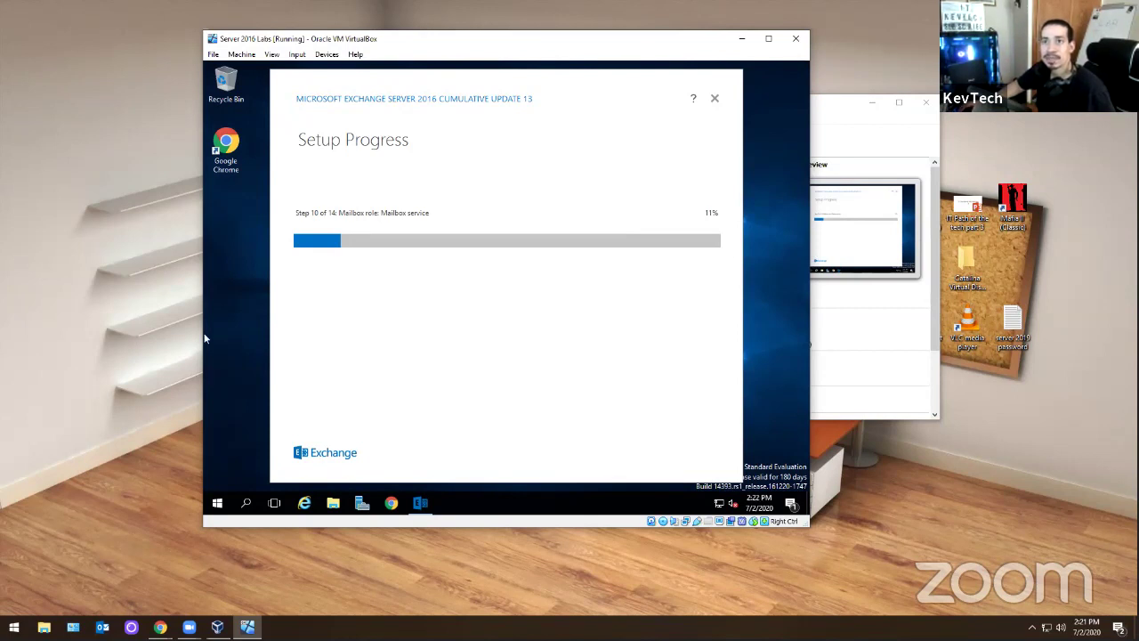
key(alt+Tab)
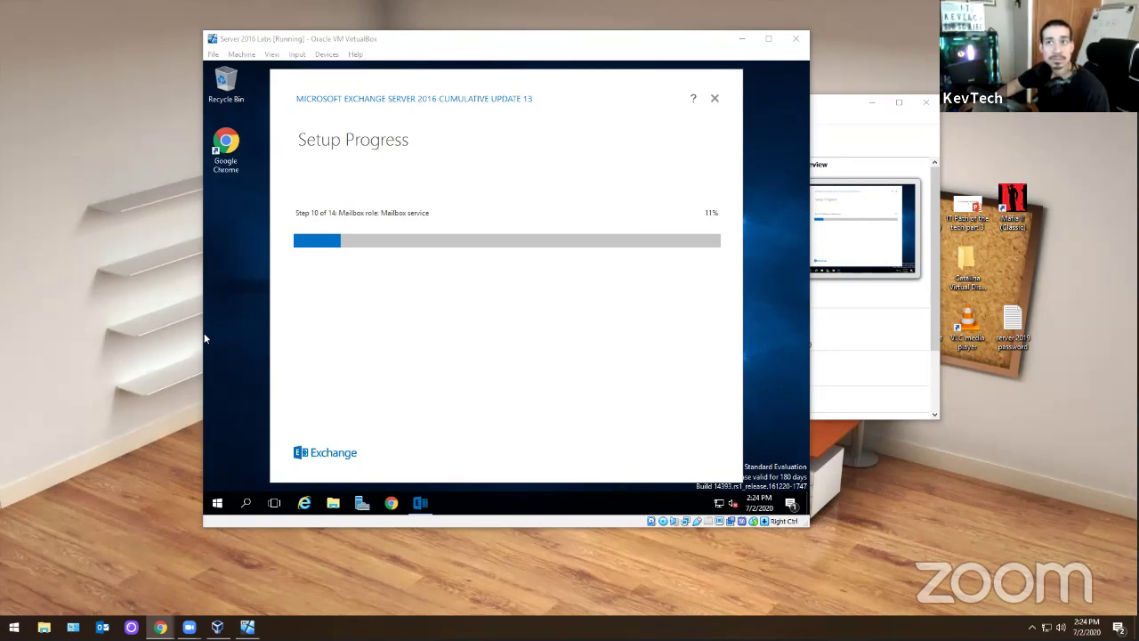
key(alt+Tab)
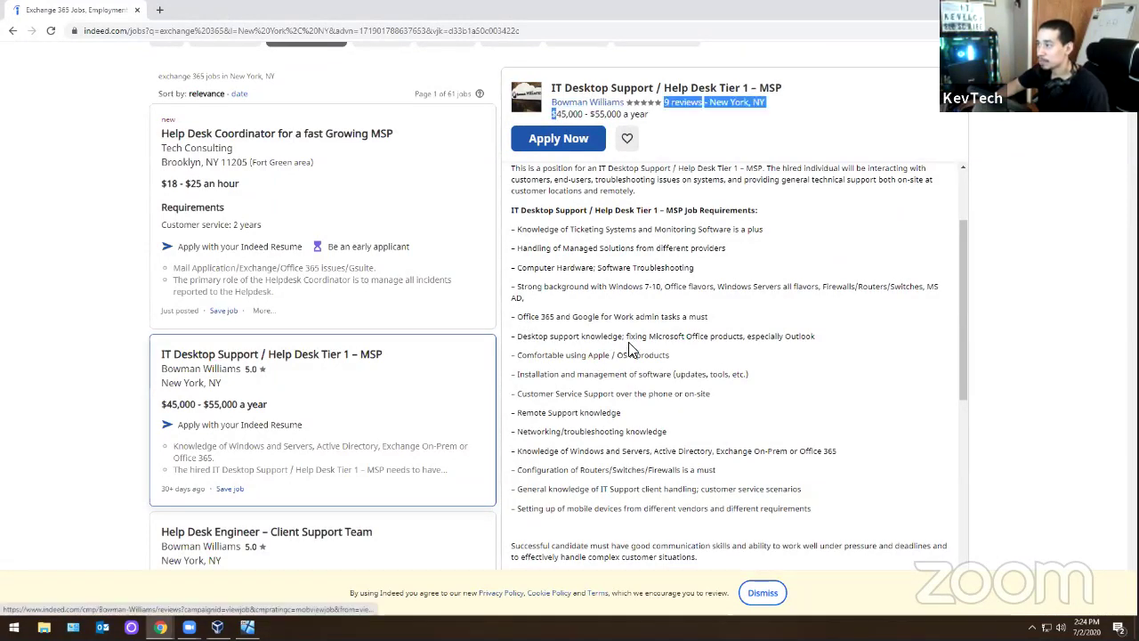
- Highlight the Office 365/Google for Work and Active Directory/Exchange requirements in the current posting
drag(519, 316, 717, 323)
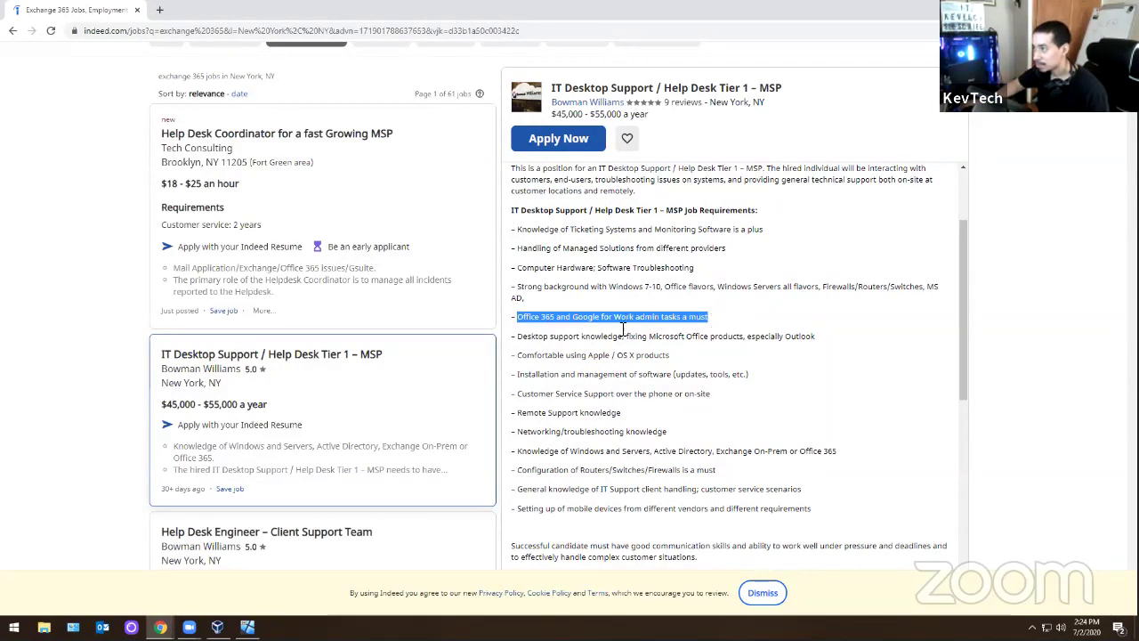
drag(652, 452, 835, 453)
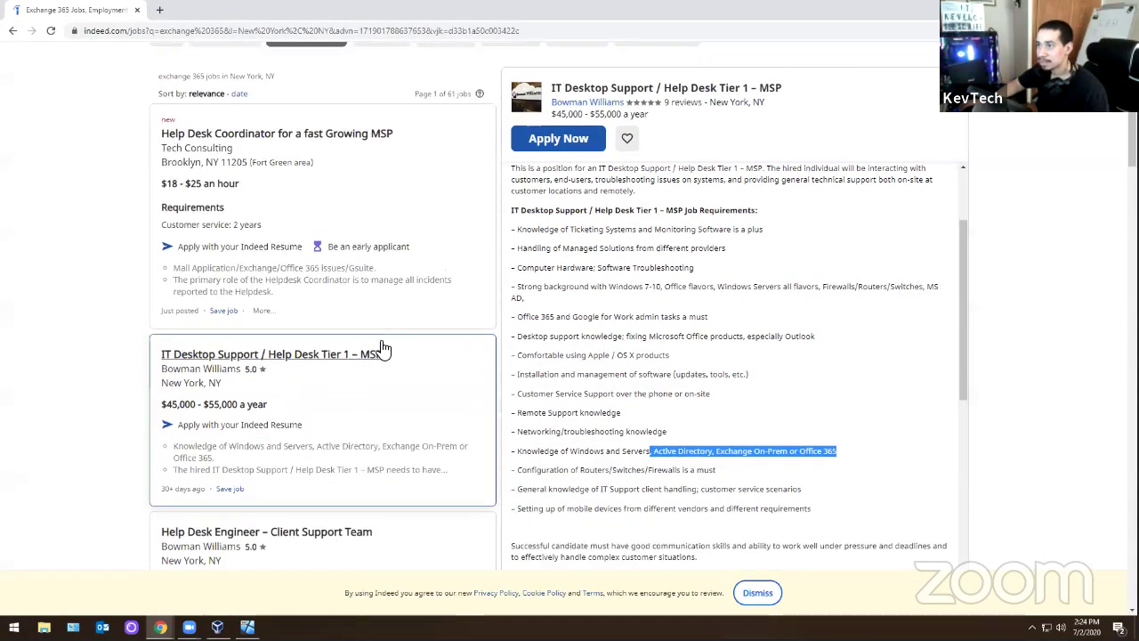
scroll(425, 182, down, 1)
- Open the Help Desk Coordinator posting and highlight its Windows/Apple OS, password reset and Exchange requirements
click(425, 182)
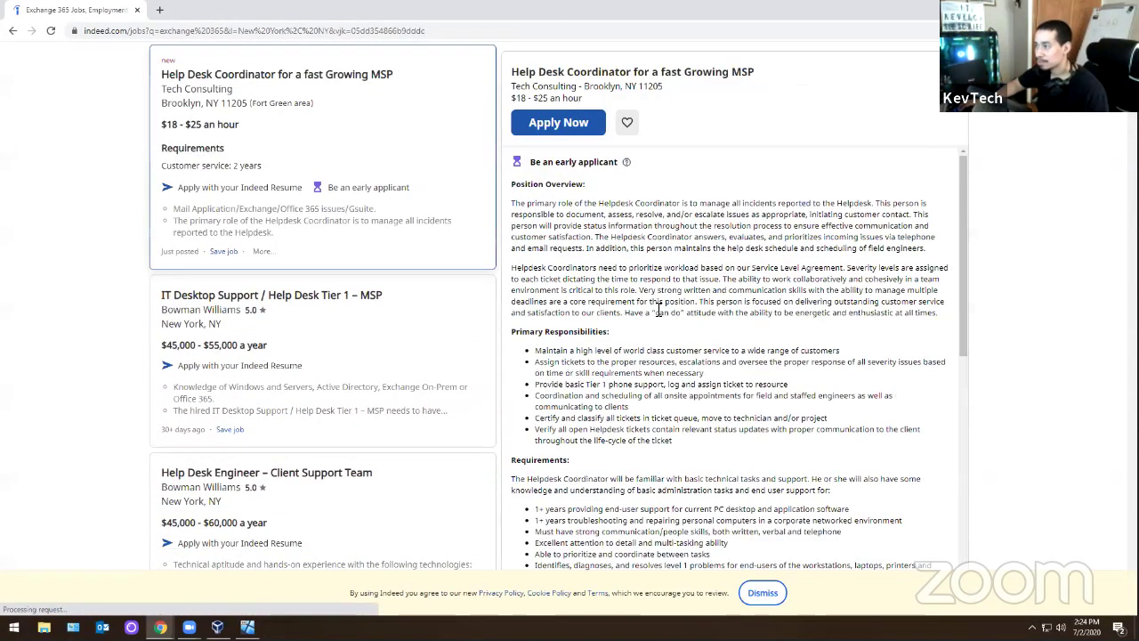
scroll(645, 349, down, 4)
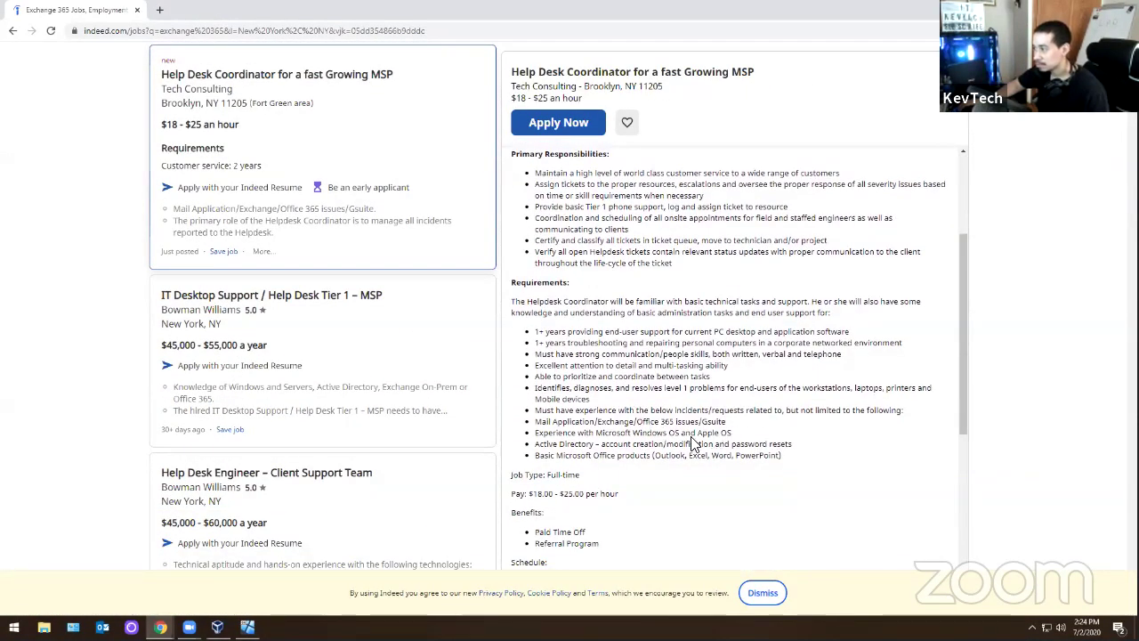
drag(594, 432, 727, 434)
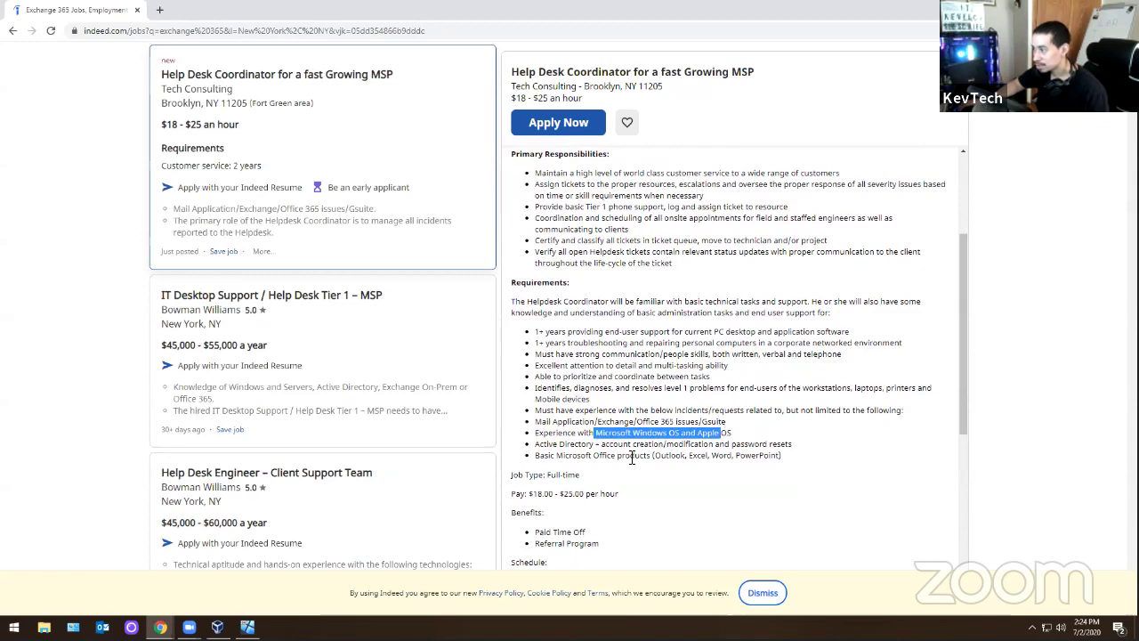
click(631, 457)
drag(569, 459, 792, 445)
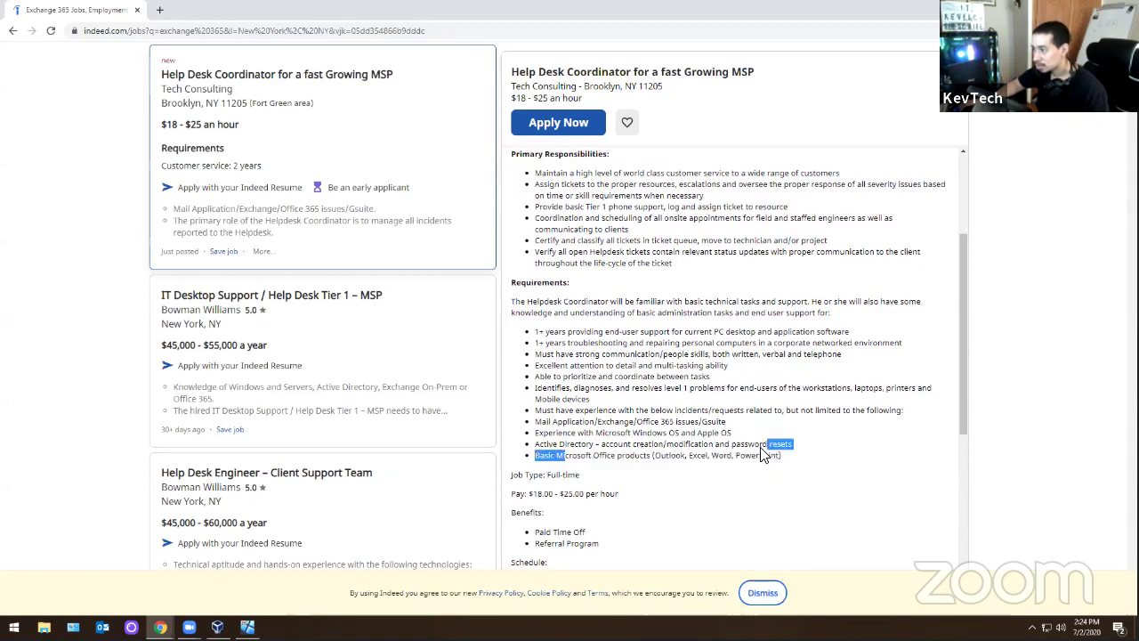
click(550, 423)
drag(550, 423, 629, 418)
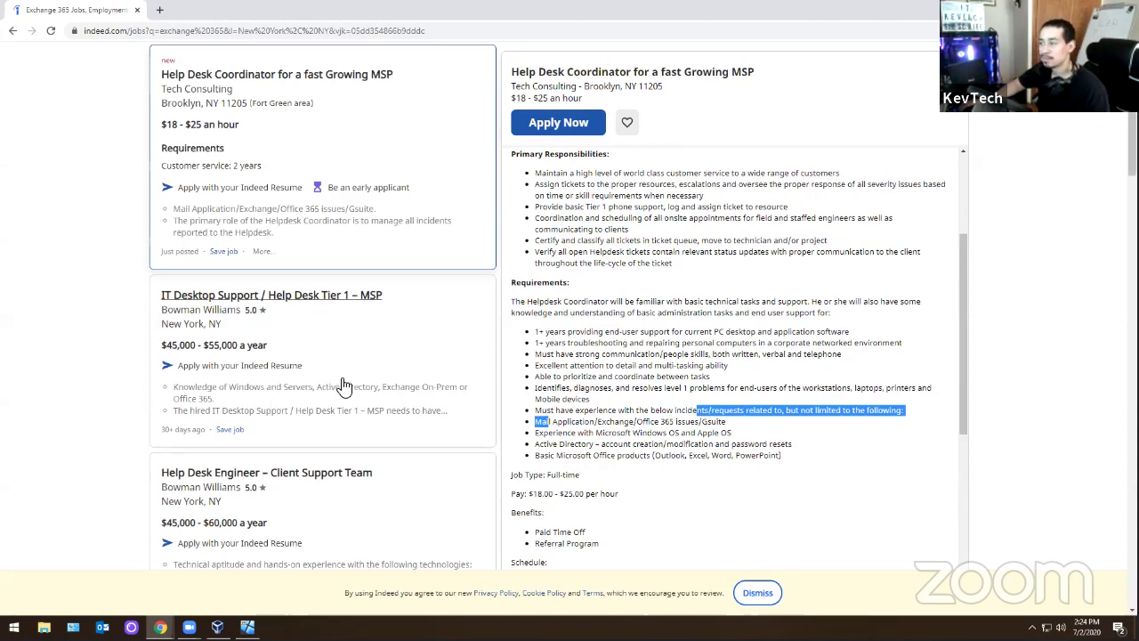
click(650, 451)
drag(589, 422, 701, 425)
click(701, 425)
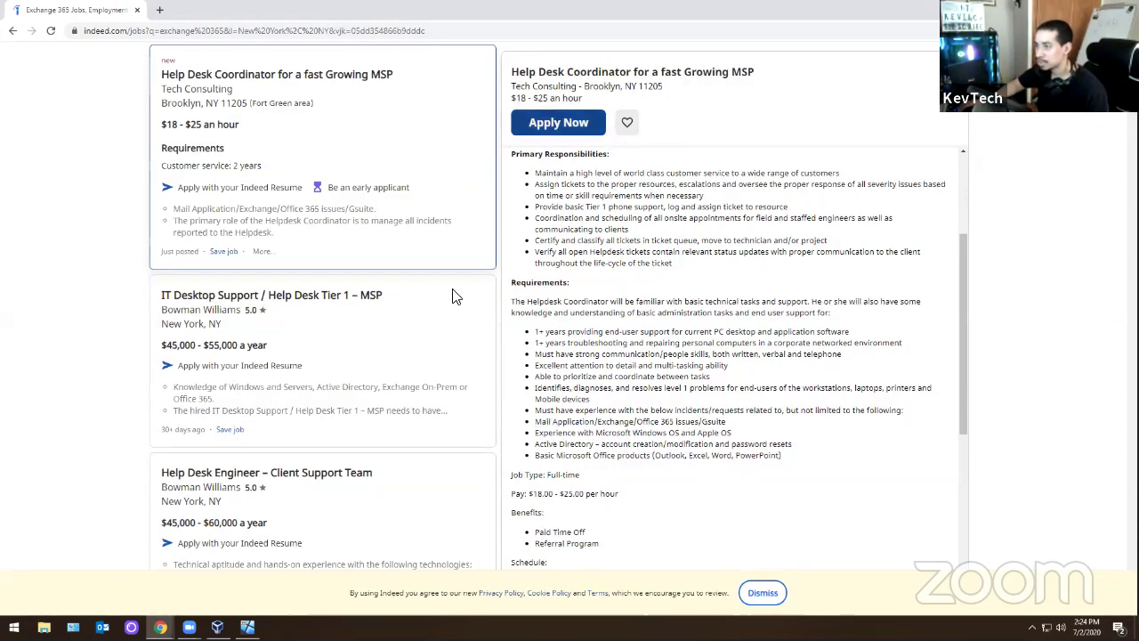
scroll(483, 343, down, 1)
click(347, 411)
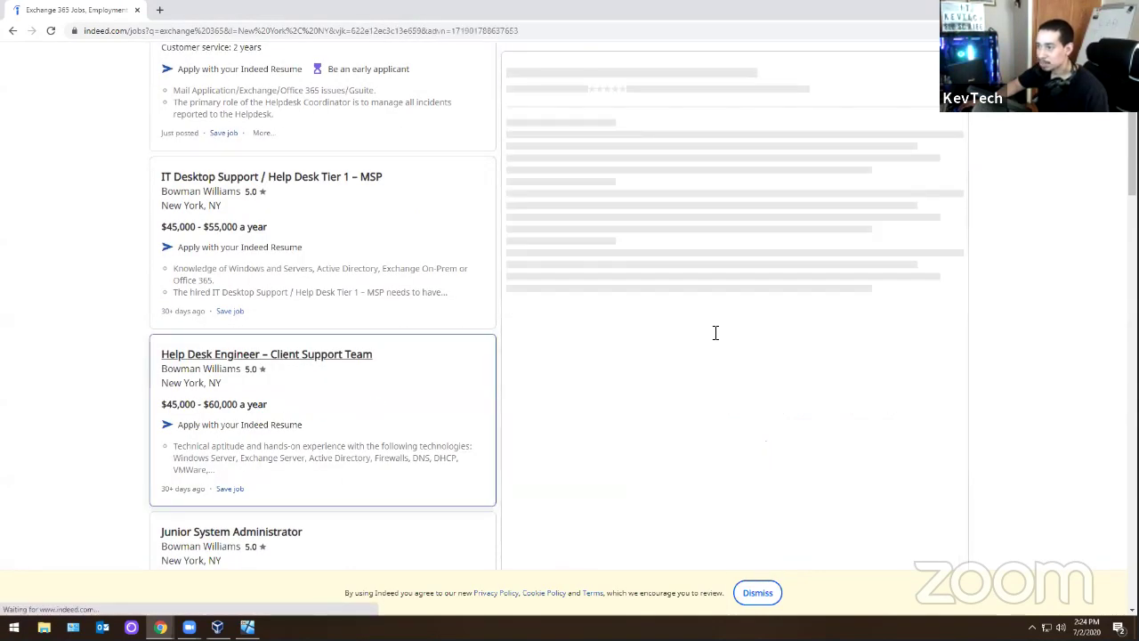
scroll(716, 331, down, 1)
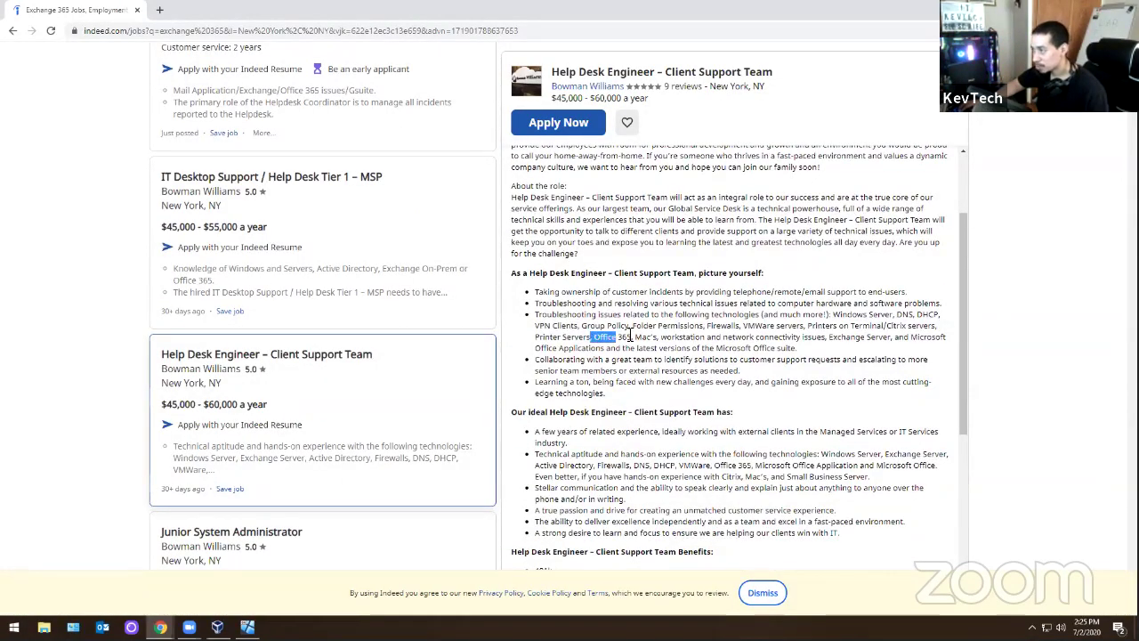
mouse_move(634, 326)
mouse_down()
mouse_move(591, 340)
mouse_move(632, 338)
mouse_up()
scroll(621, 427, down, 1)
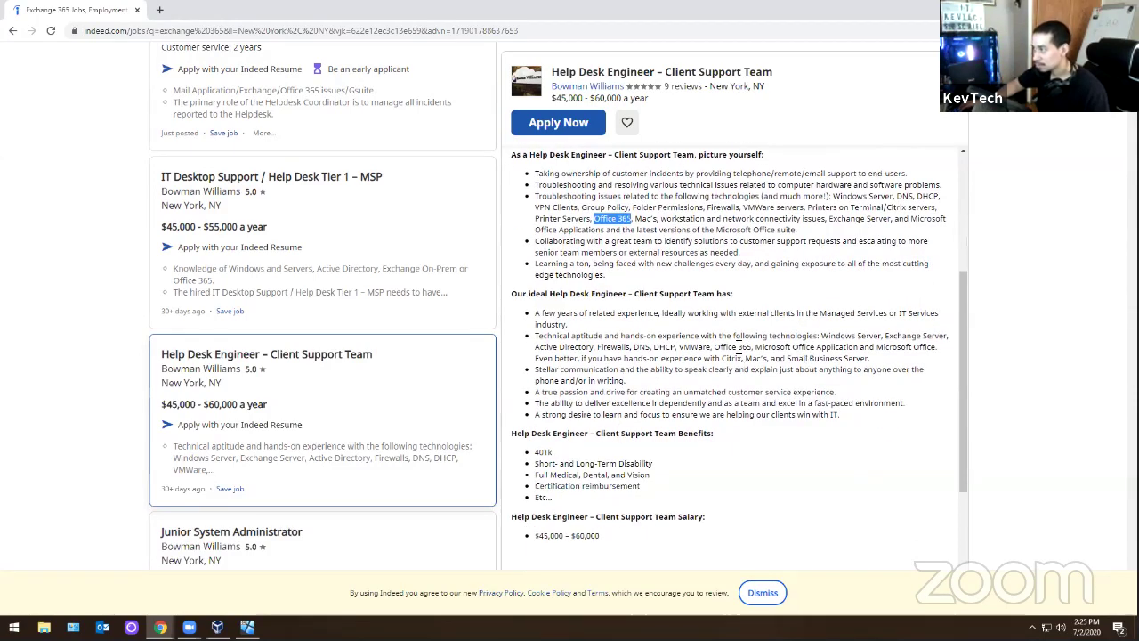
drag(717, 347, 816, 347)
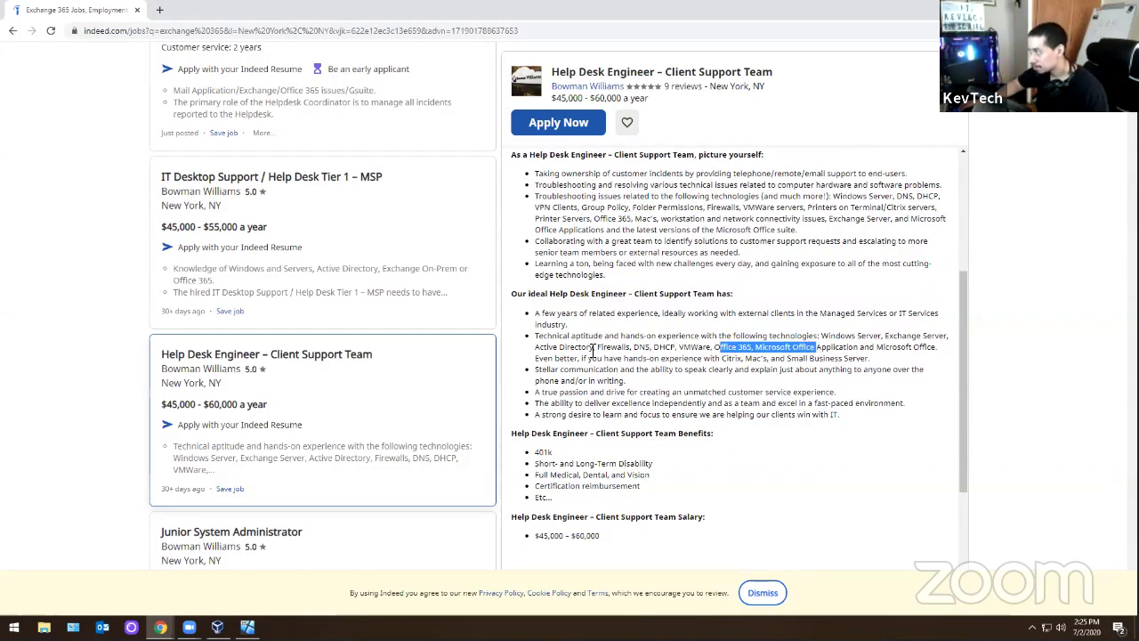
scroll(643, 335, down, 2)
scroll(757, 325, up, 1)
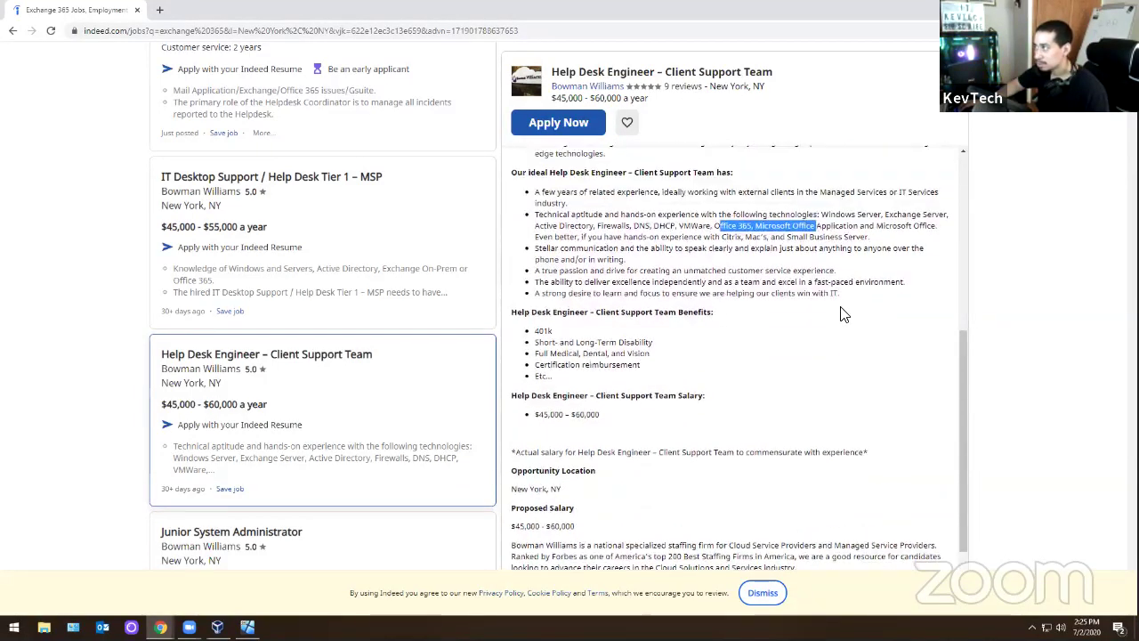
drag(884, 277, 950, 279)
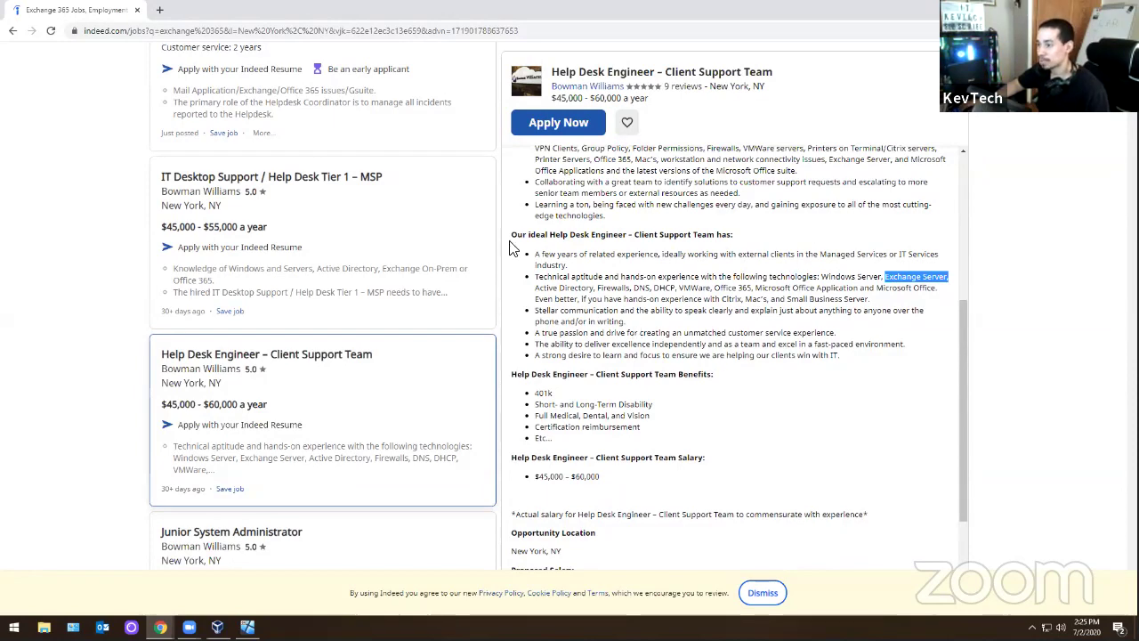
scroll(511, 247, down, 1)
scroll(414, 353, down, 5)
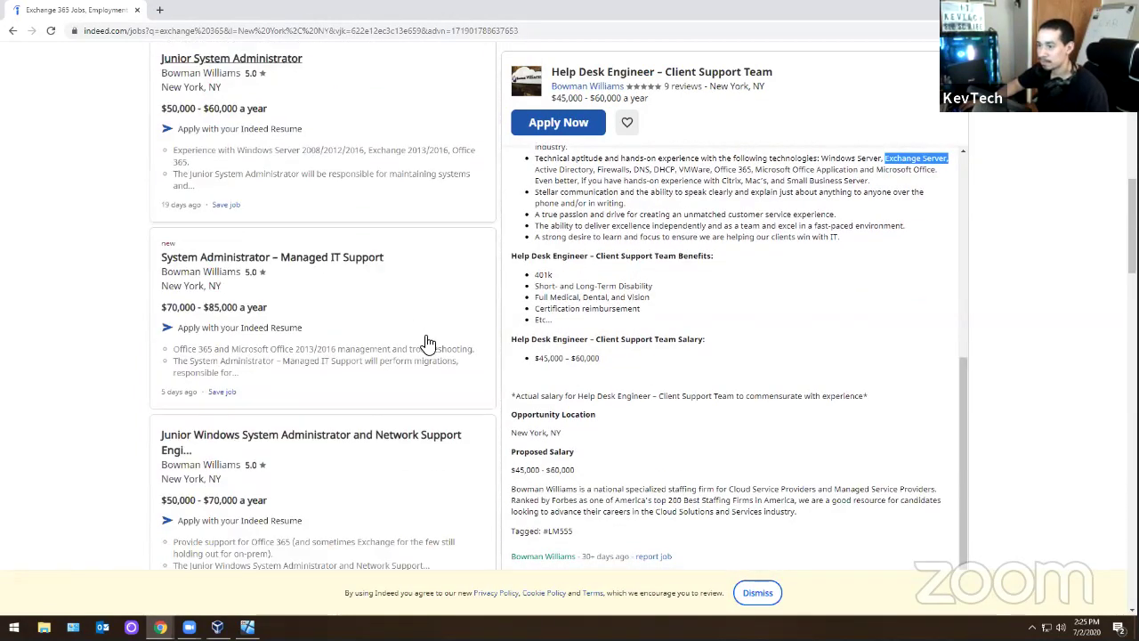
scroll(427, 341, down, 4)
scroll(418, 327, down, 1)
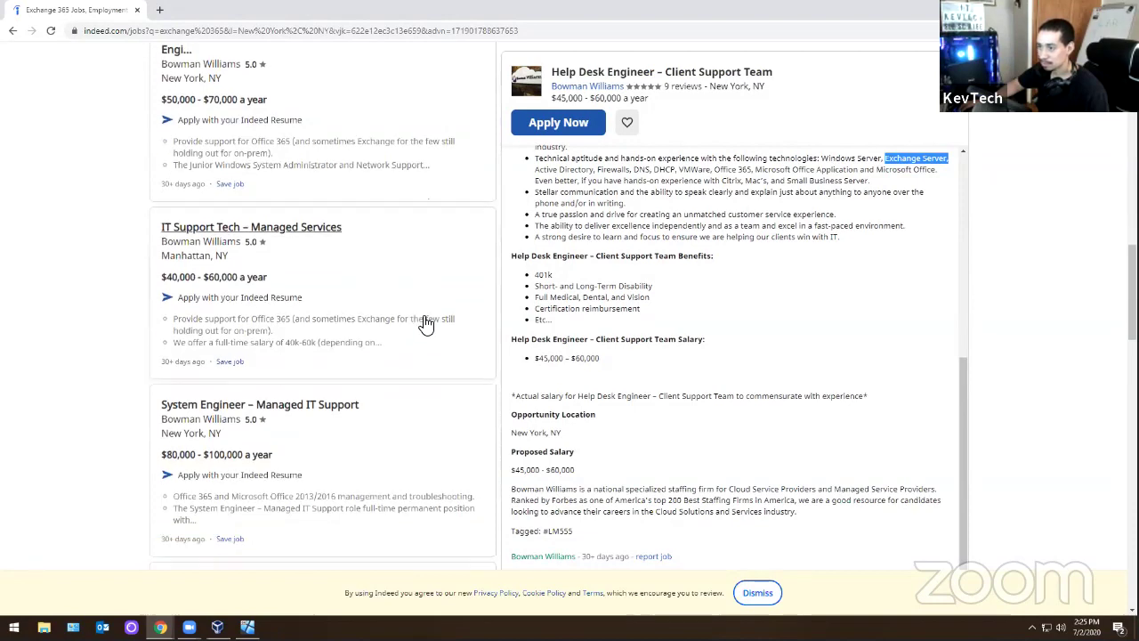
click(378, 297)
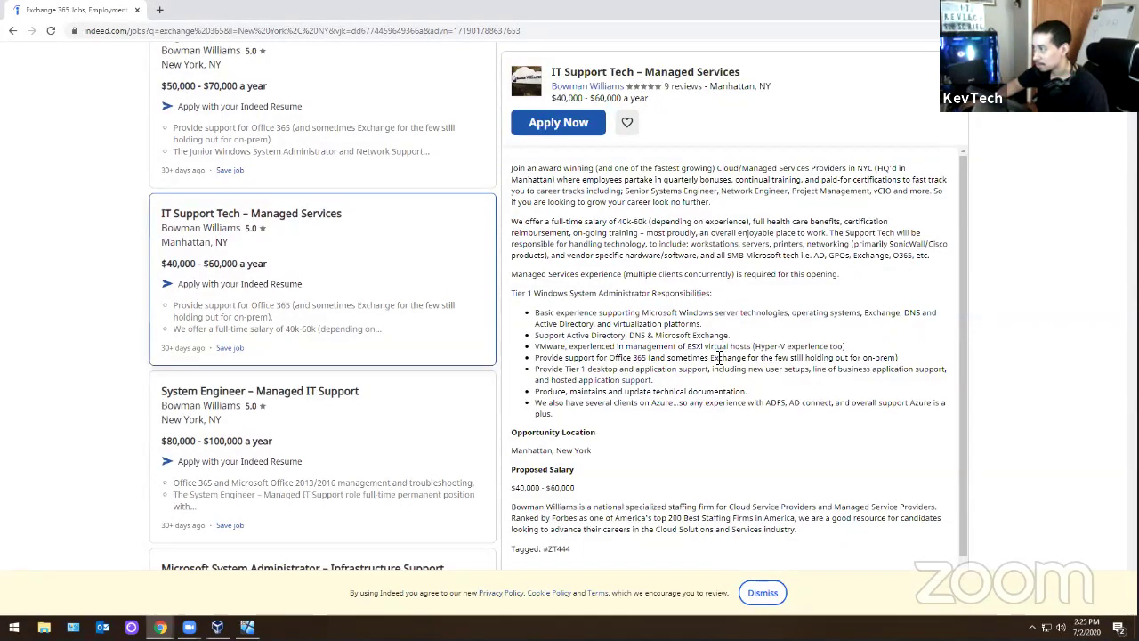
drag(709, 356, 890, 356)
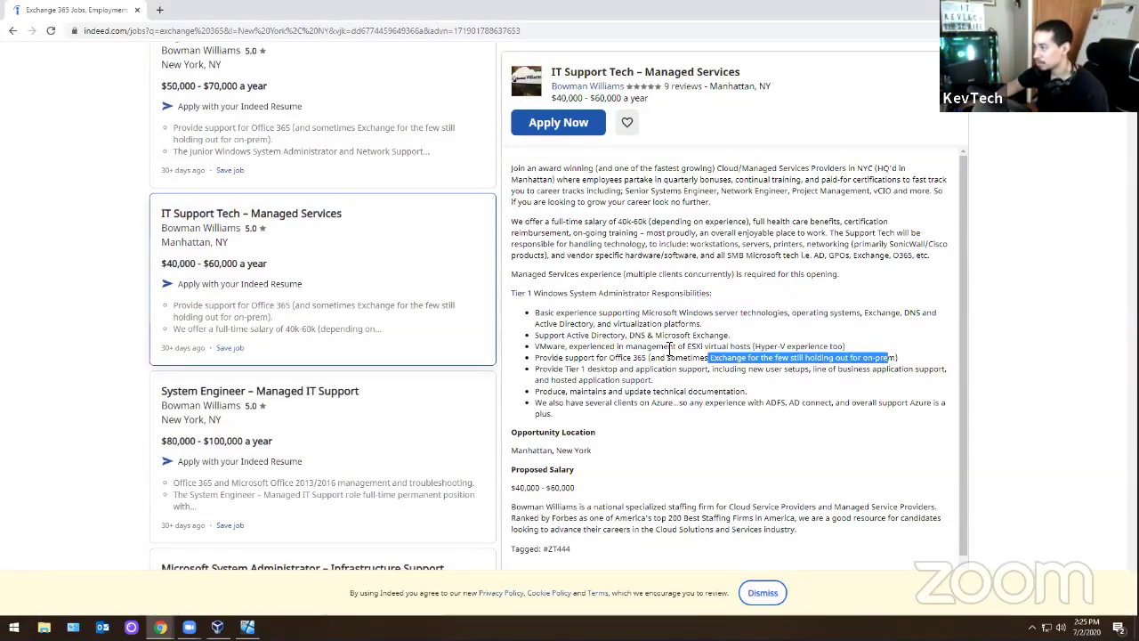
scroll(676, 385, down, 1)
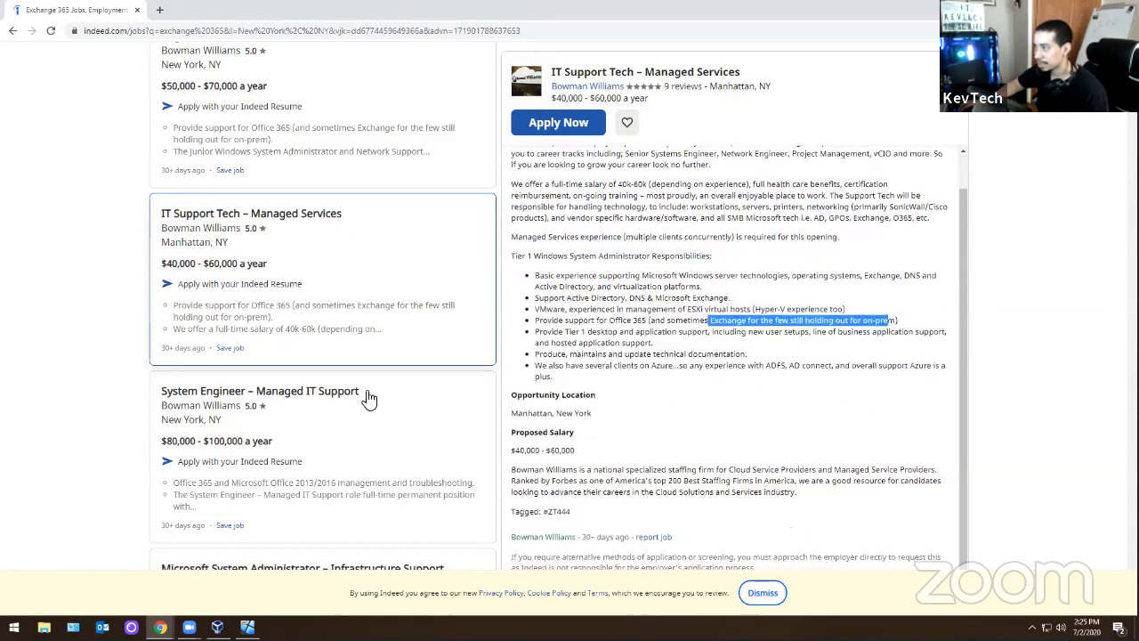
scroll(380, 391, down, 1)
scroll(380, 391, down, 6)
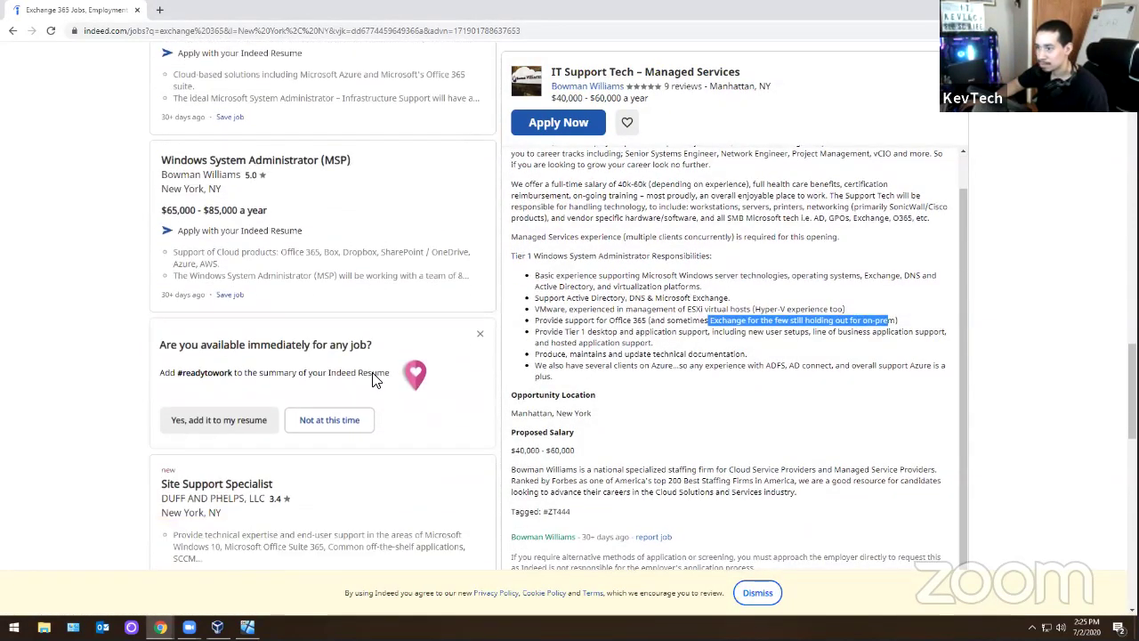
scroll(376, 382, down, 1)
click(371, 269)
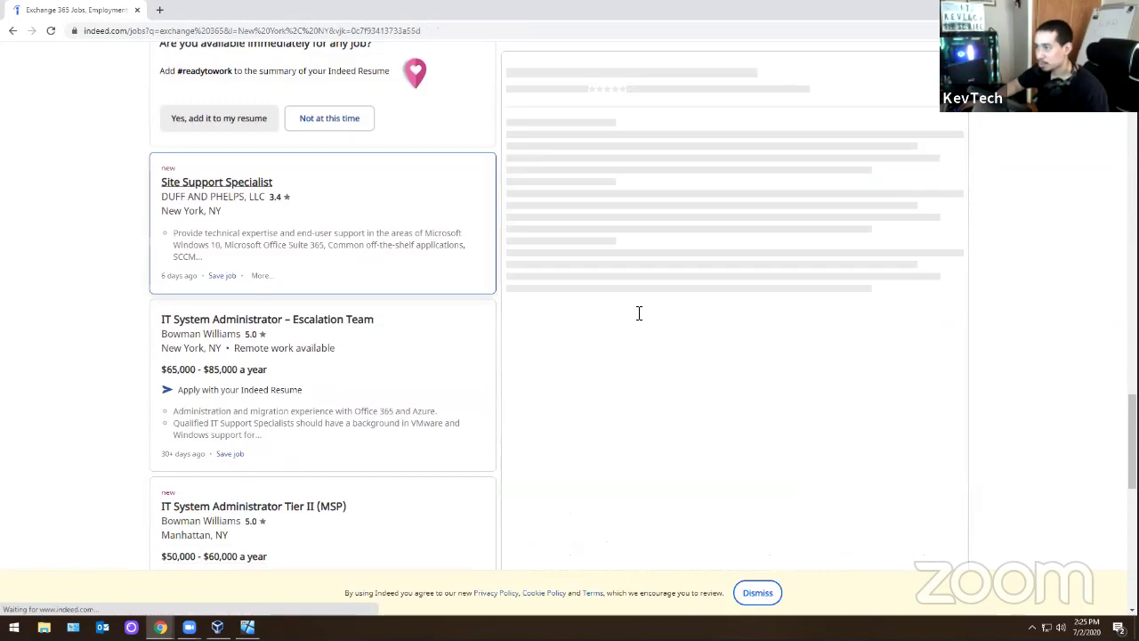
scroll(730, 316, down, 3)
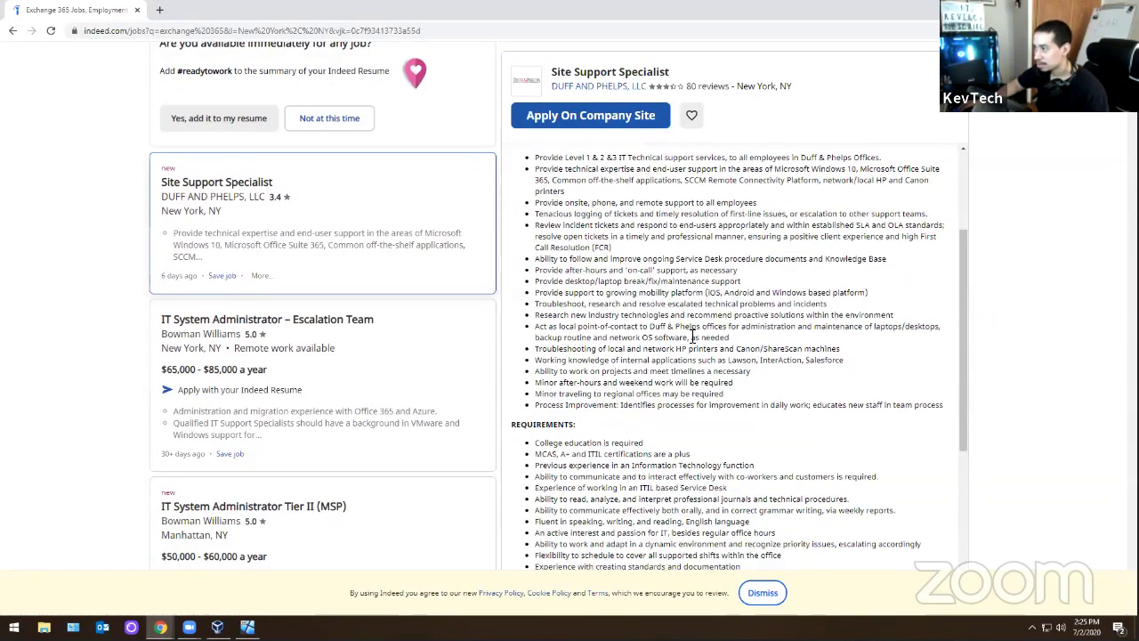
scroll(694, 341, down, 3)
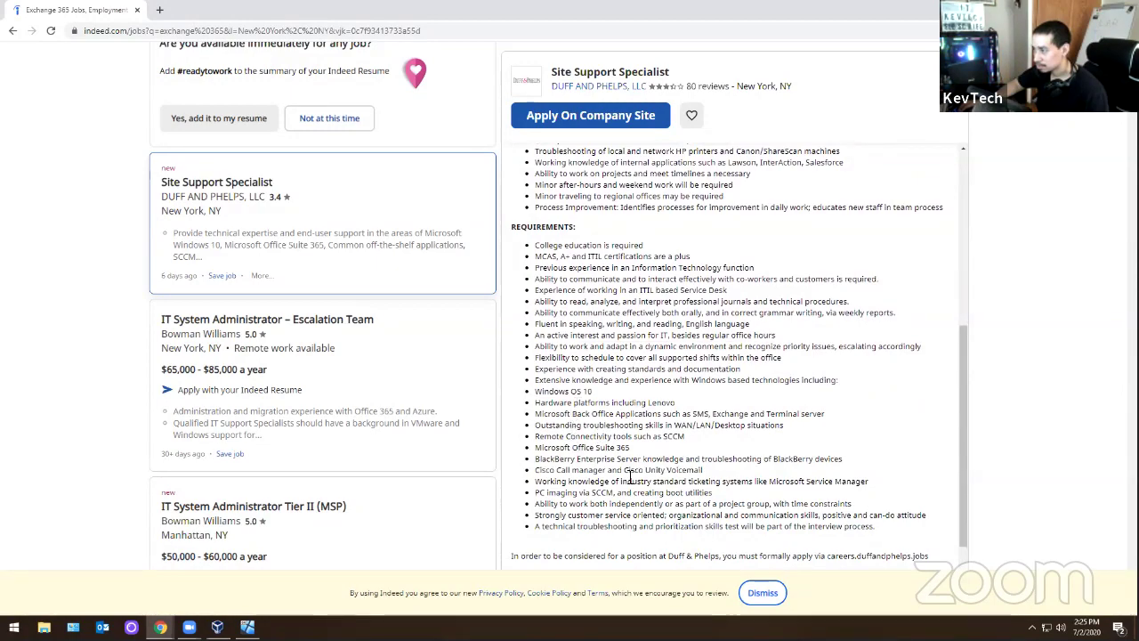
scroll(613, 438, down, 2)
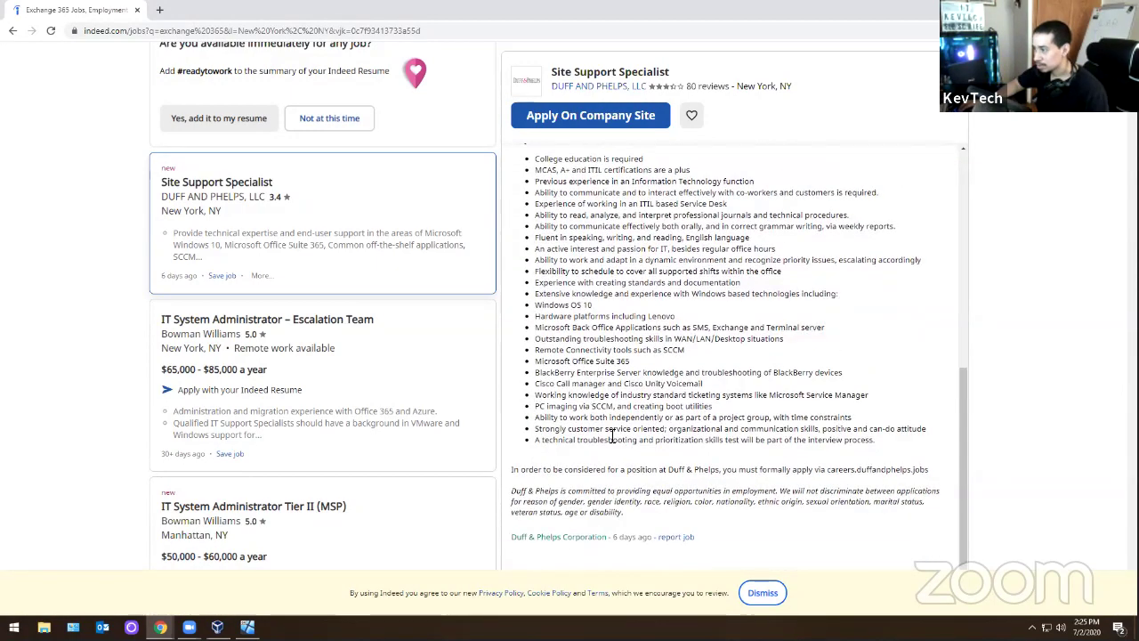
scroll(524, 401, up, 3)
scroll(665, 356, up, 3)
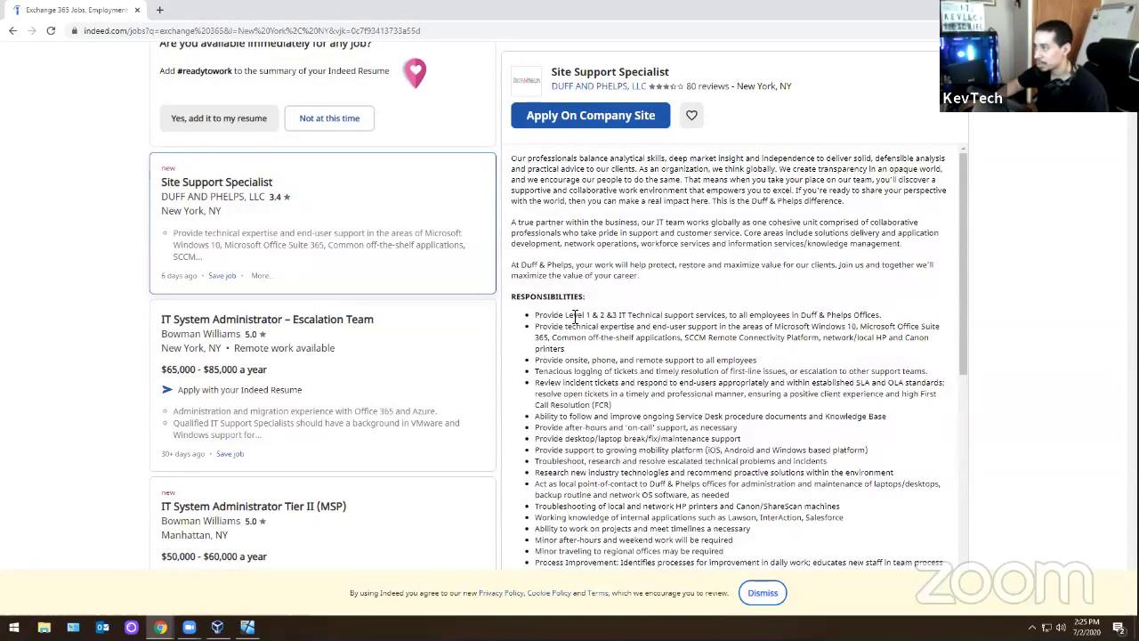
scroll(389, 282, down, 1)
scroll(391, 293, down, 6)
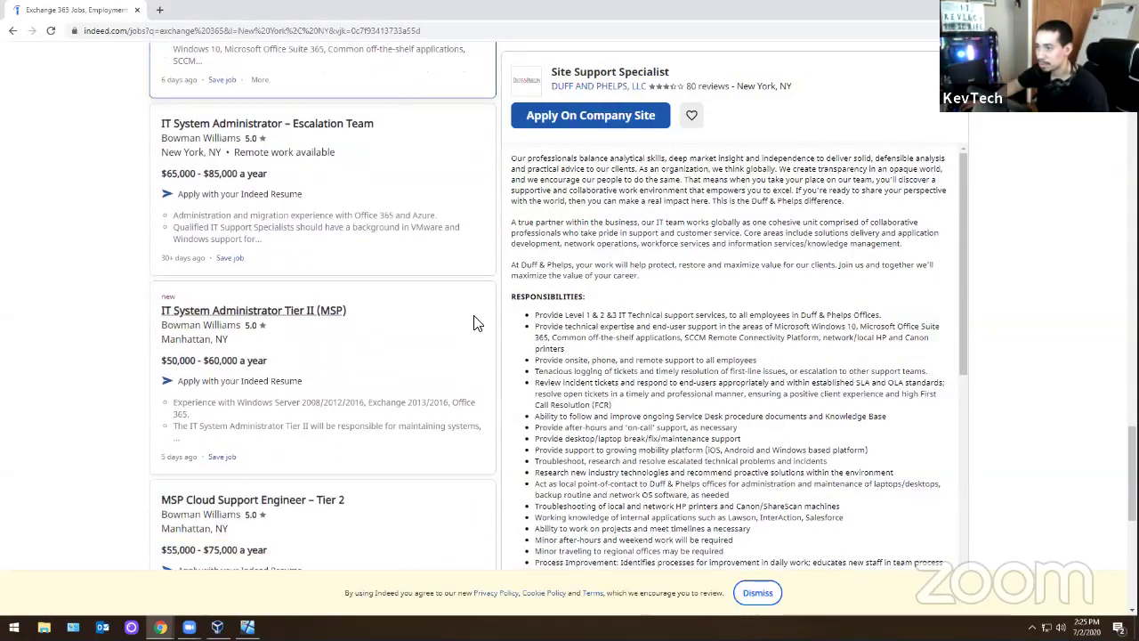
scroll(374, 356, up, 8)
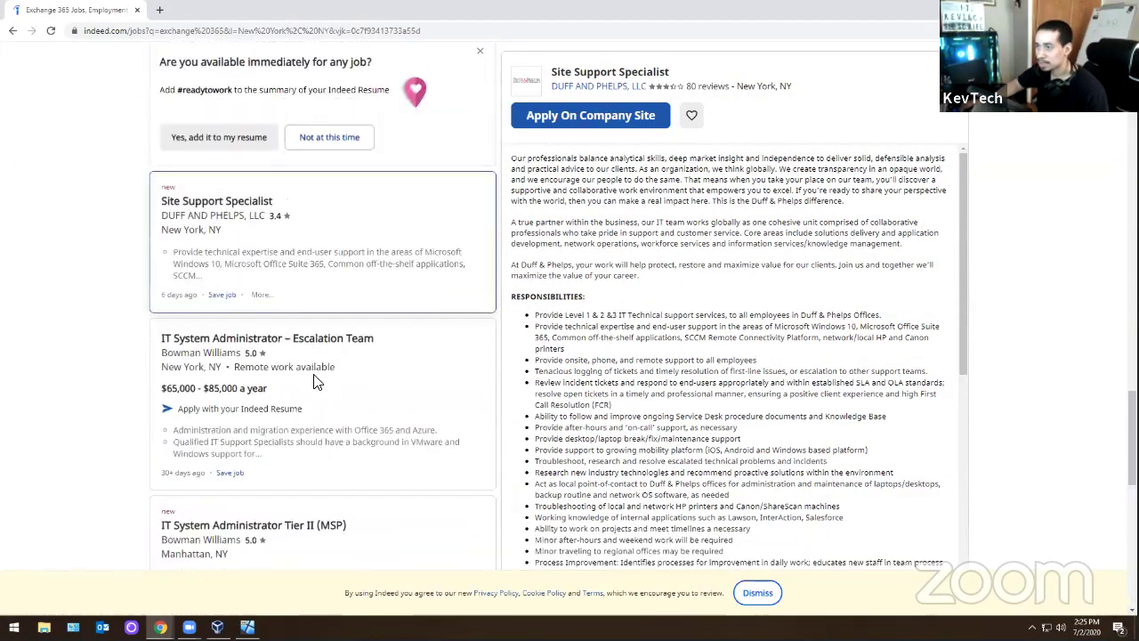
scroll(410, 258, down, 4)
scroll(345, 383, up, 10)
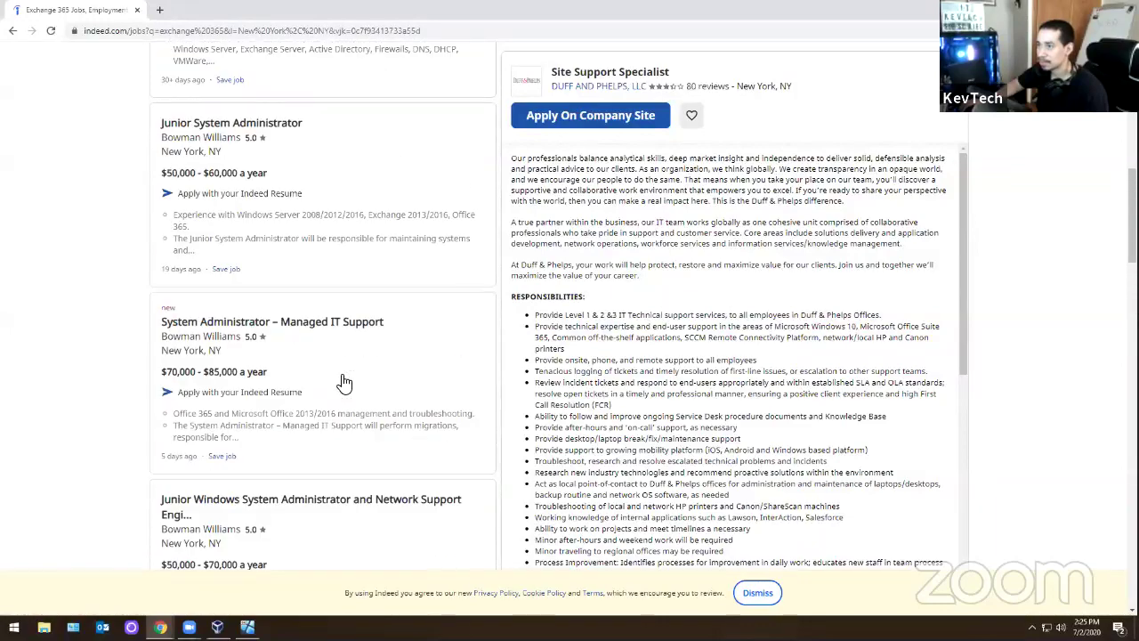
scroll(345, 382, up, 3)
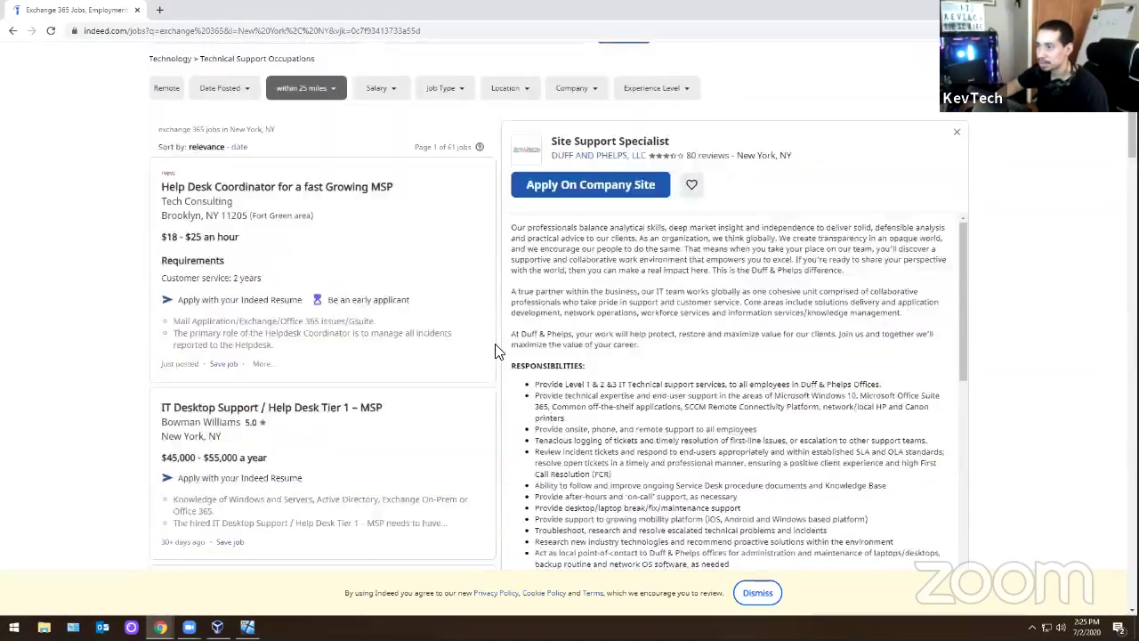
scroll(498, 350, down, 3)
- Minimize Chrome with Win+Down to reveal the VM's Exchange setup at step 10 of 14
key(super+Down)
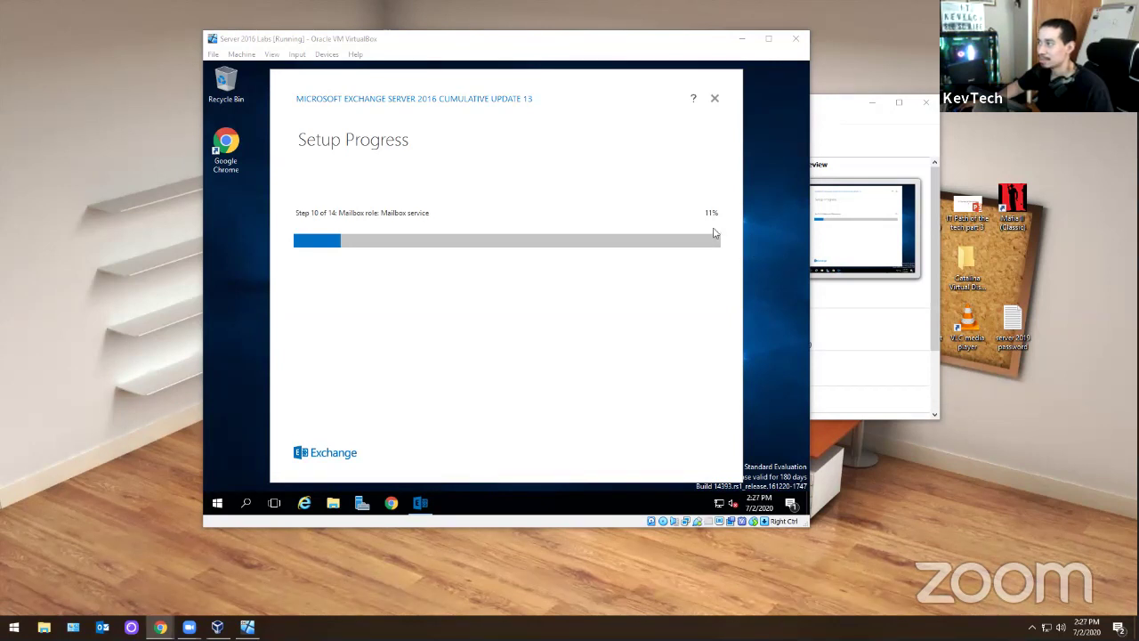
right_click(581, 497)
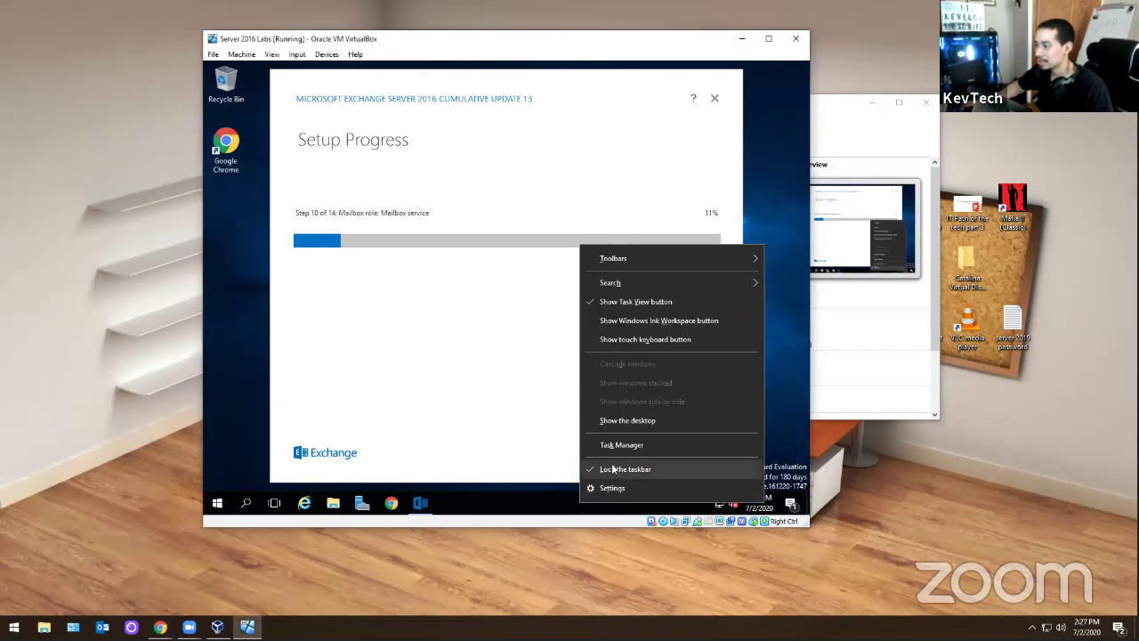
click(621, 444)
click(314, 130)
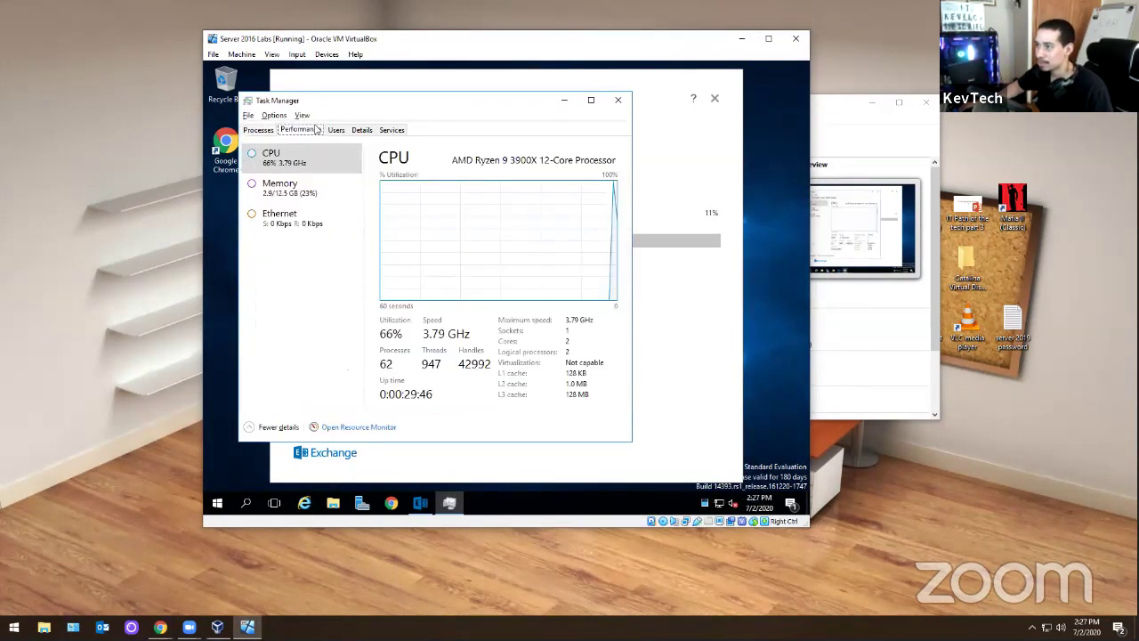
click(286, 180)
click(287, 168)
click(298, 177)
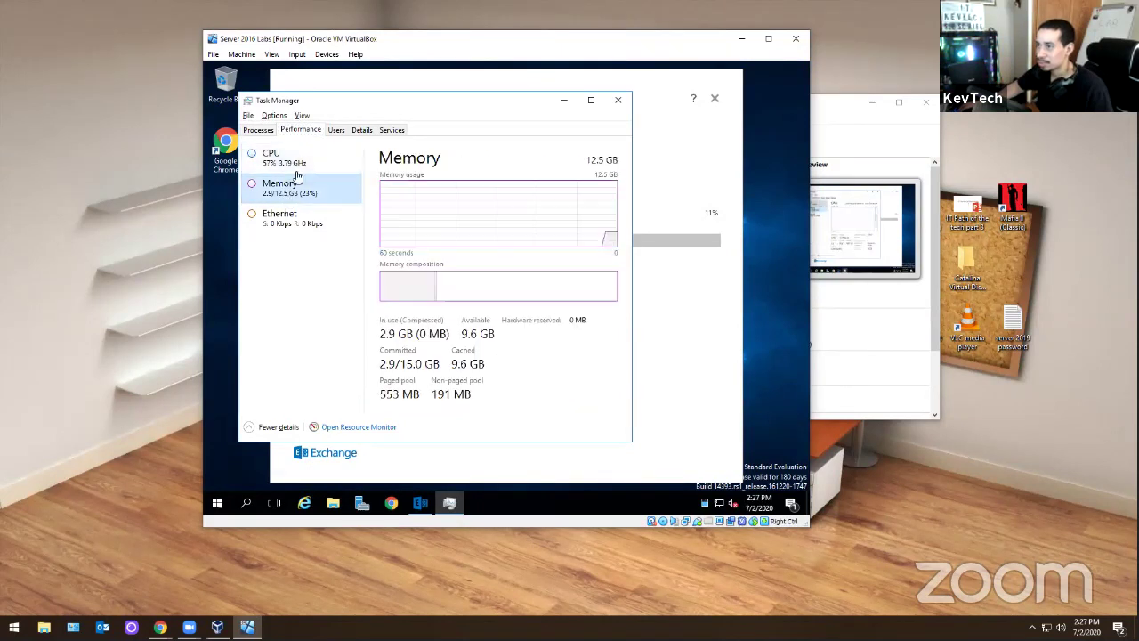
click(283, 158)
click(618, 99)
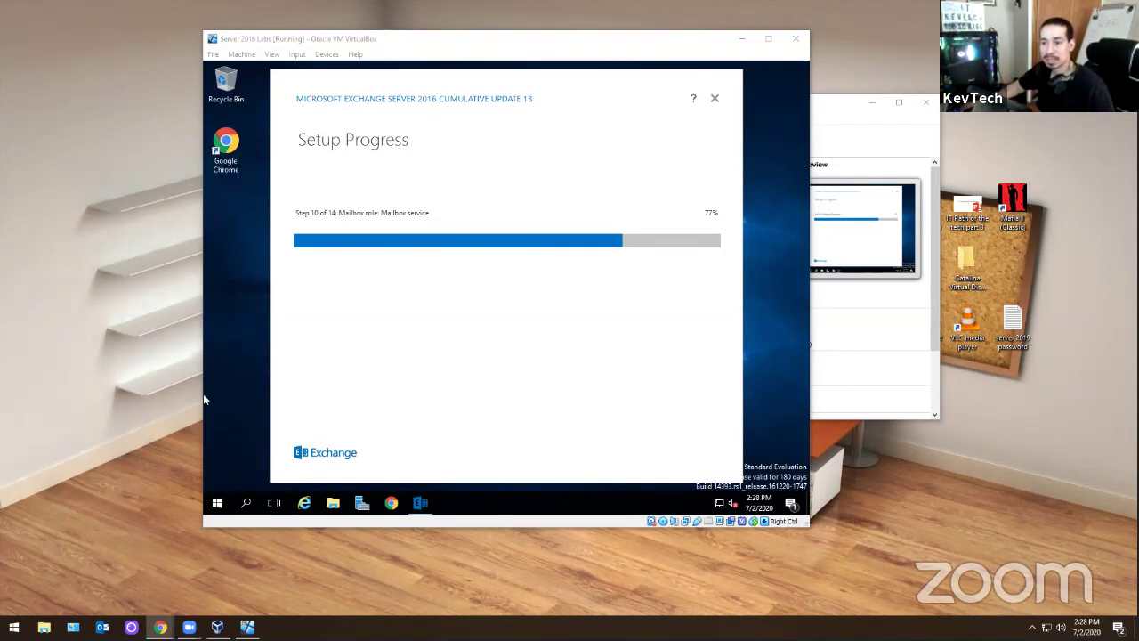
- Launch Active Directory Users and Computers from Server Manager's Tools menu
click(362, 503)
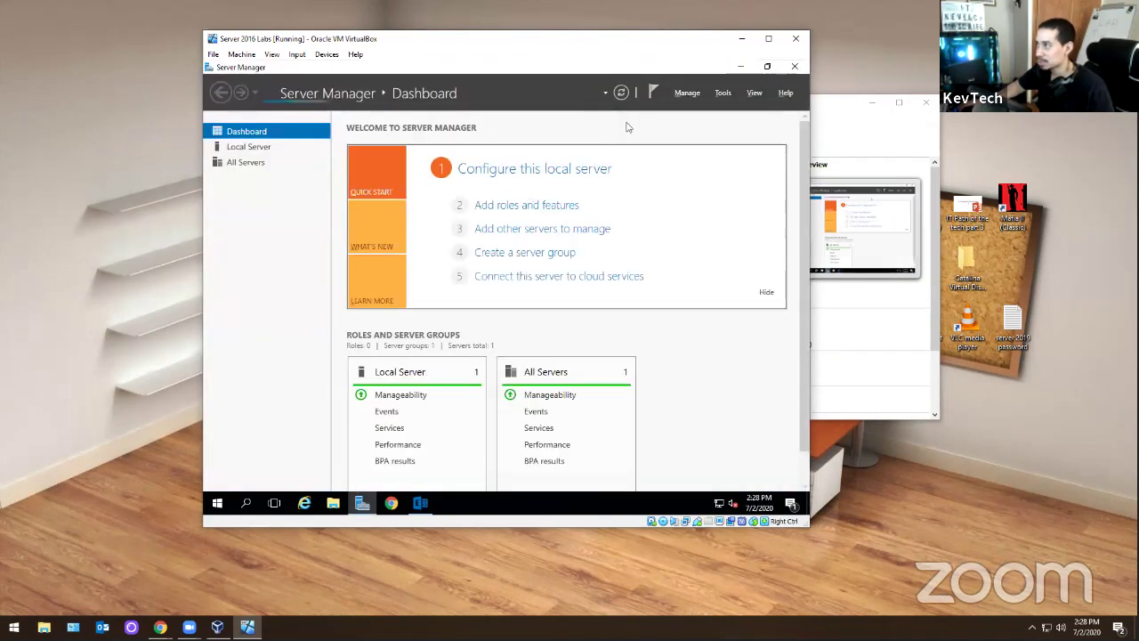
click(723, 94)
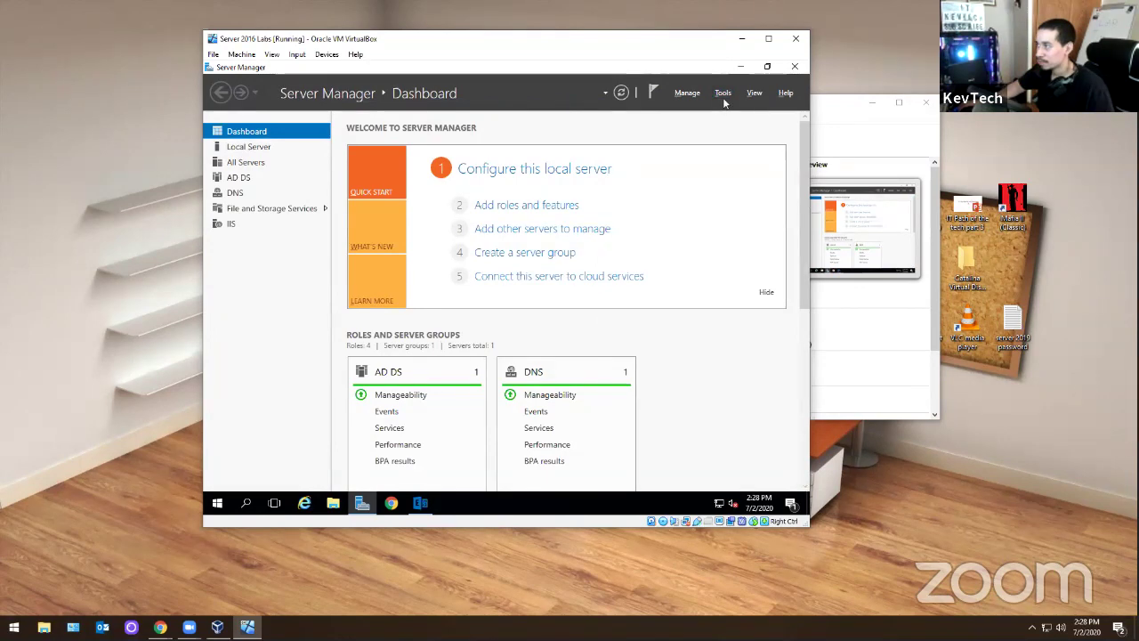
click(722, 93)
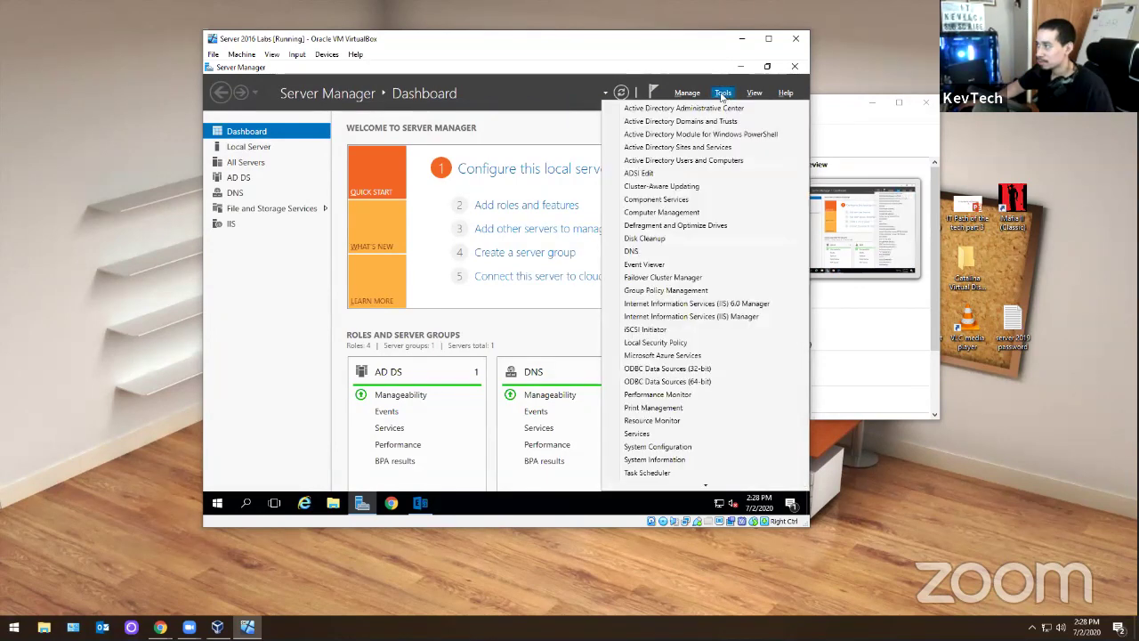
click(684, 162)
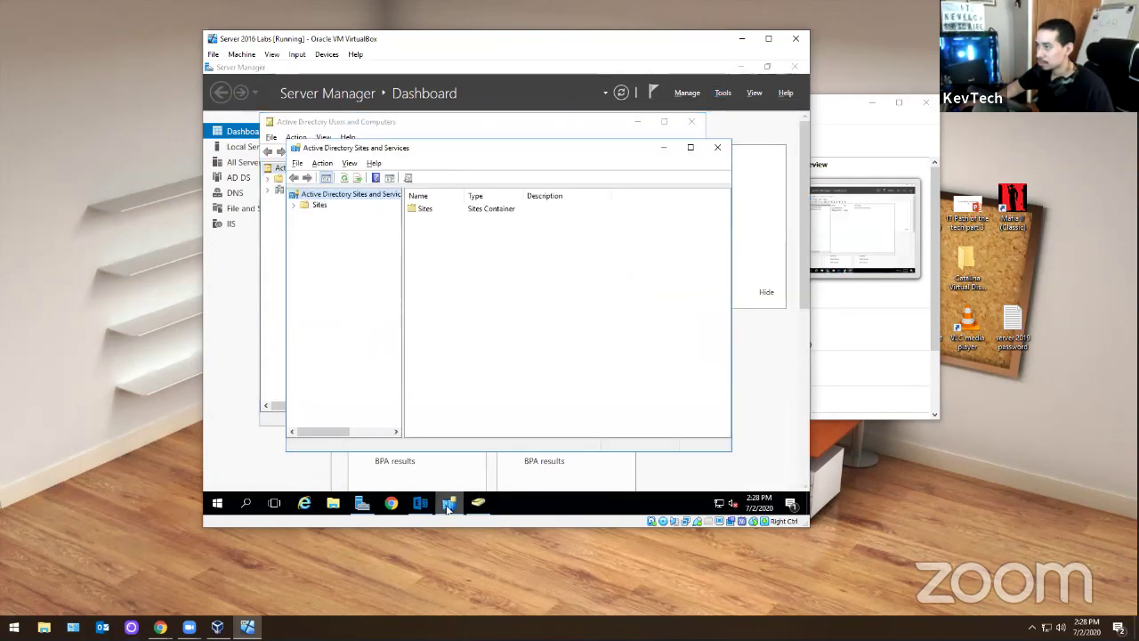
click(717, 147)
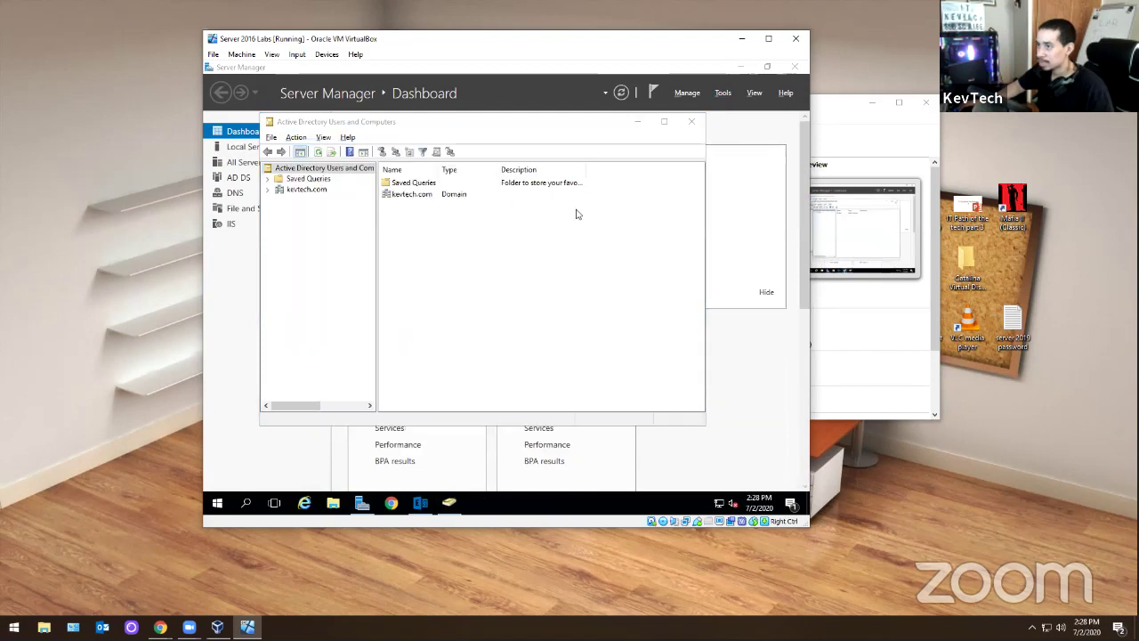
- Show kevtech.com's Microsoft Exchange Security Groups and widen the Name and Description columns
click(268, 190)
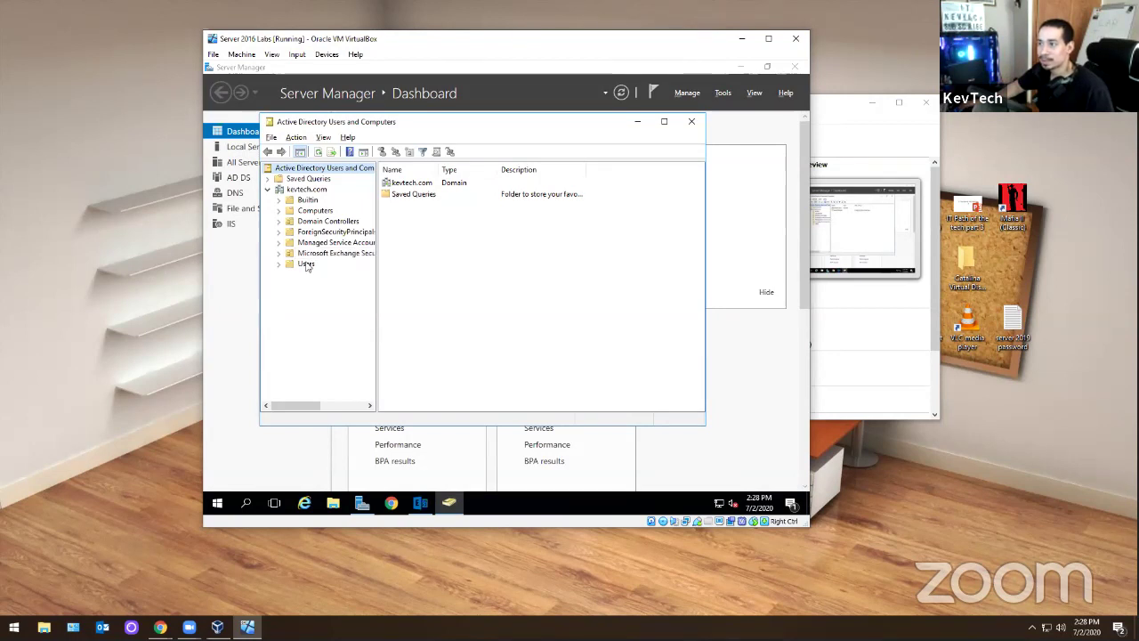
click(313, 257)
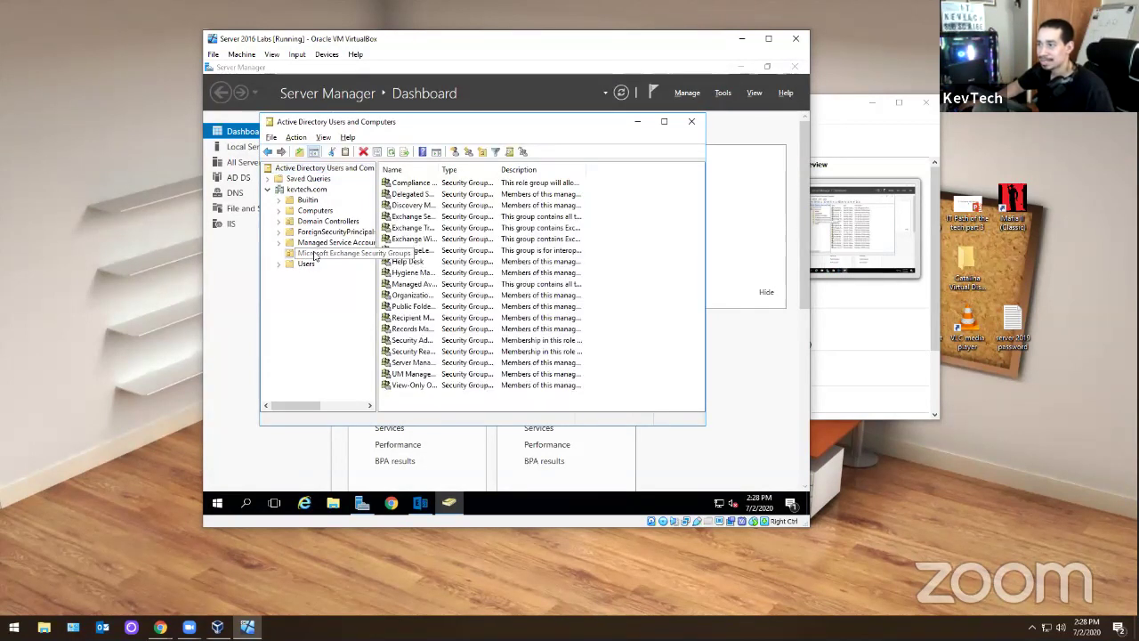
drag(437, 170, 514, 169)
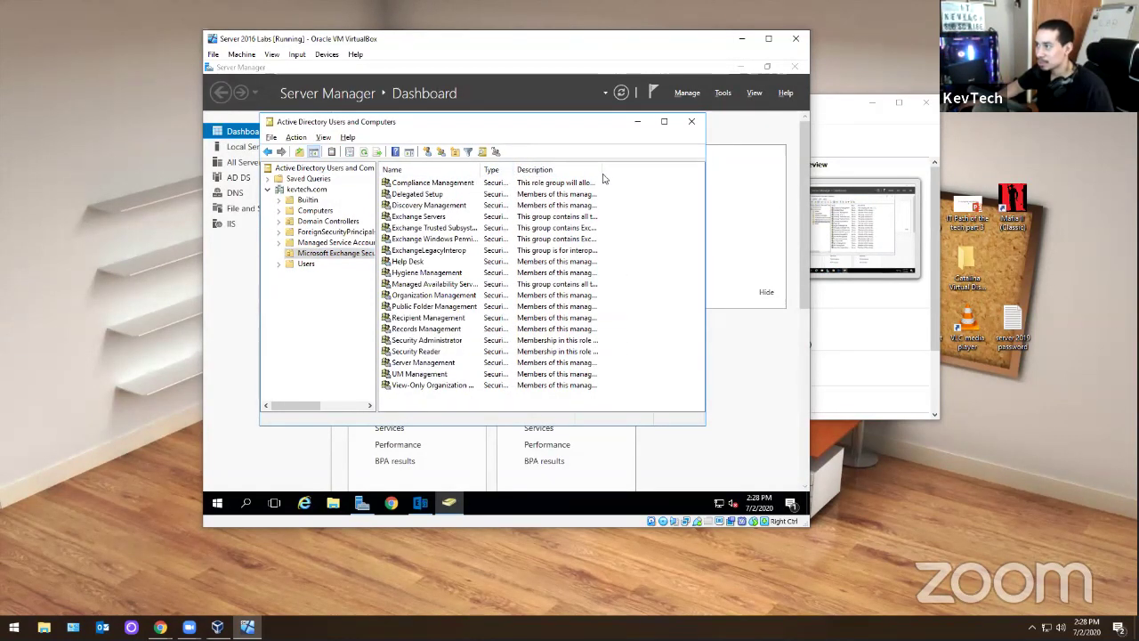
drag(602, 170, 678, 176)
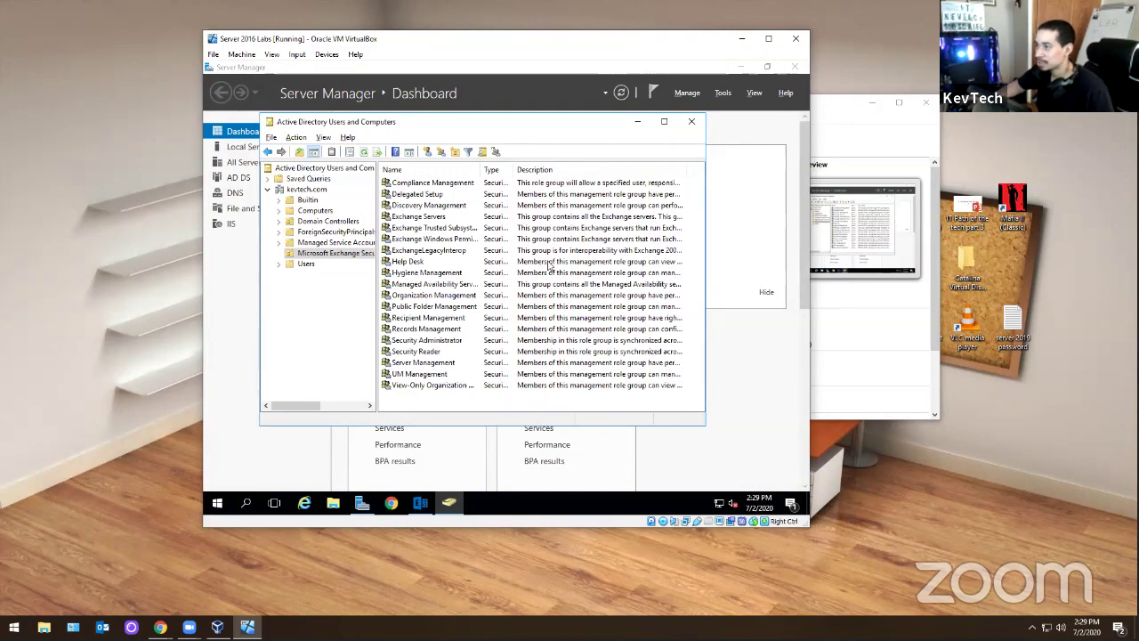
double_click(549, 262)
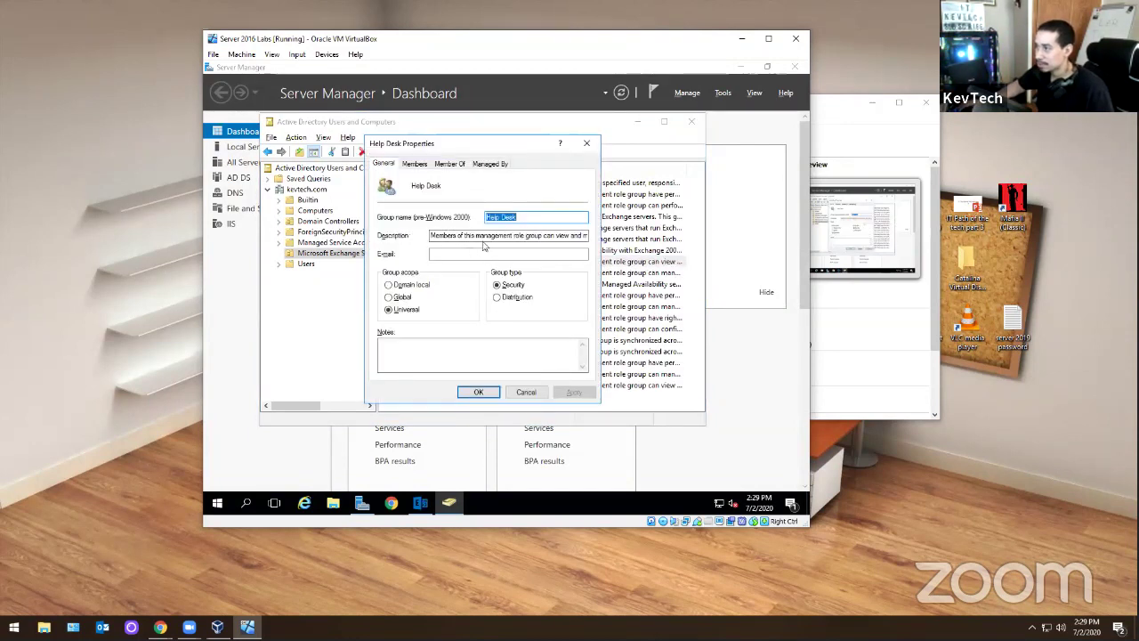
drag(445, 234, 629, 233)
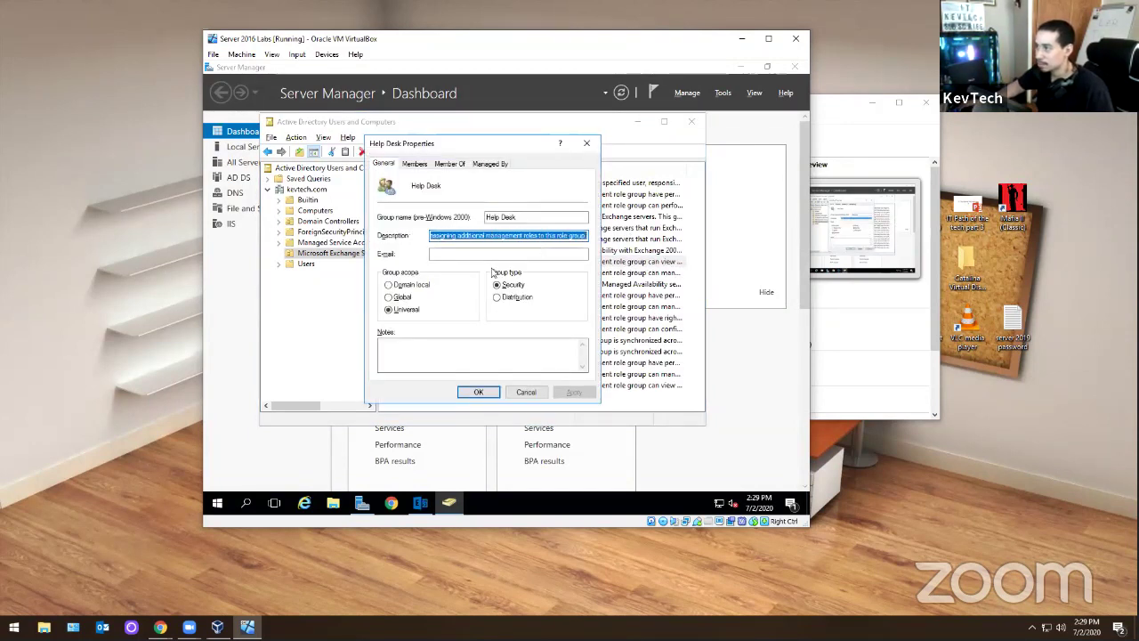
click(588, 145)
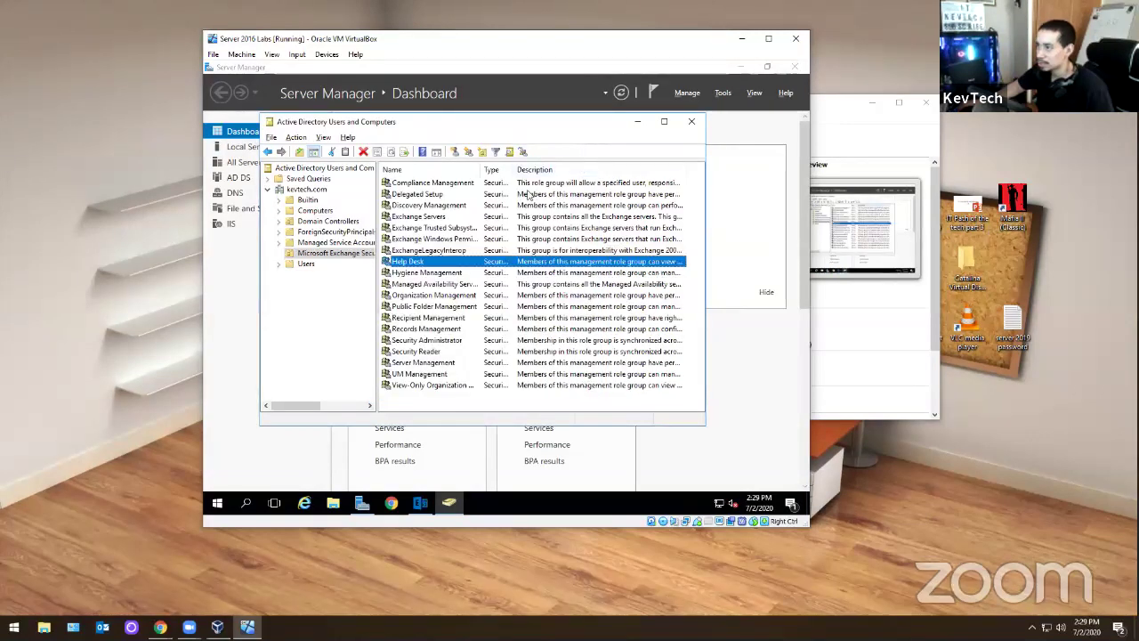
click(428, 219)
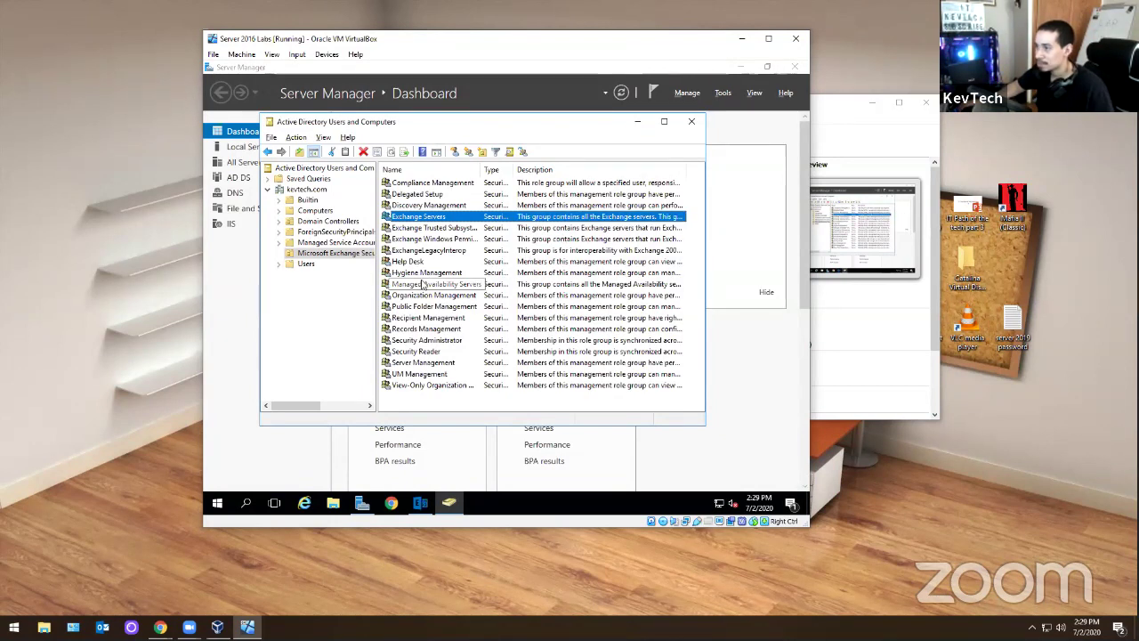
click(439, 197)
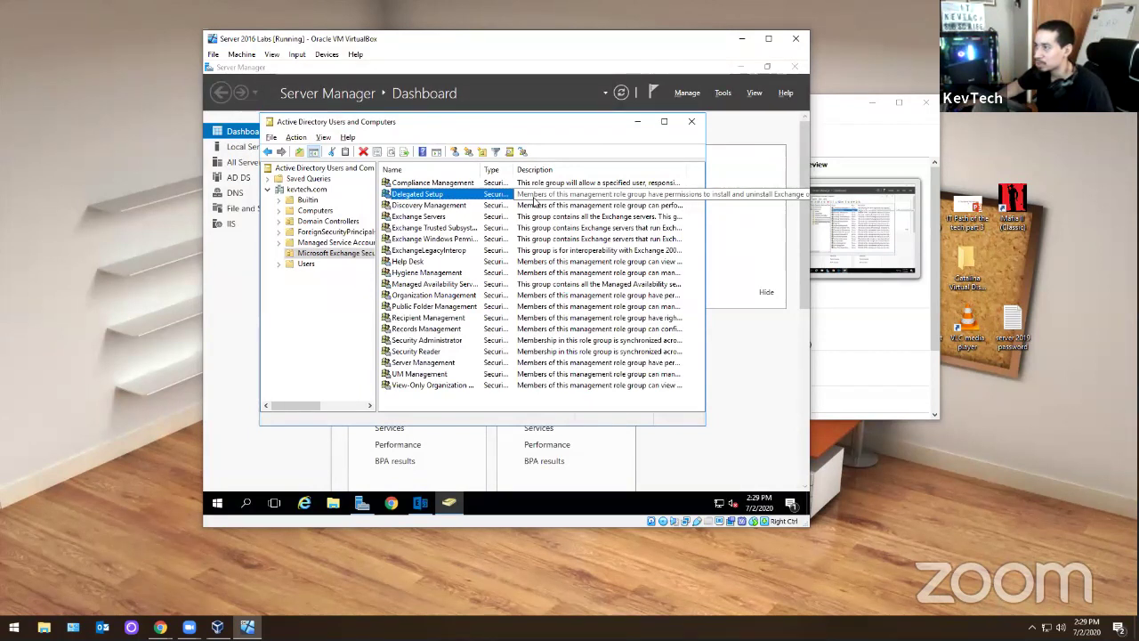
click(466, 184)
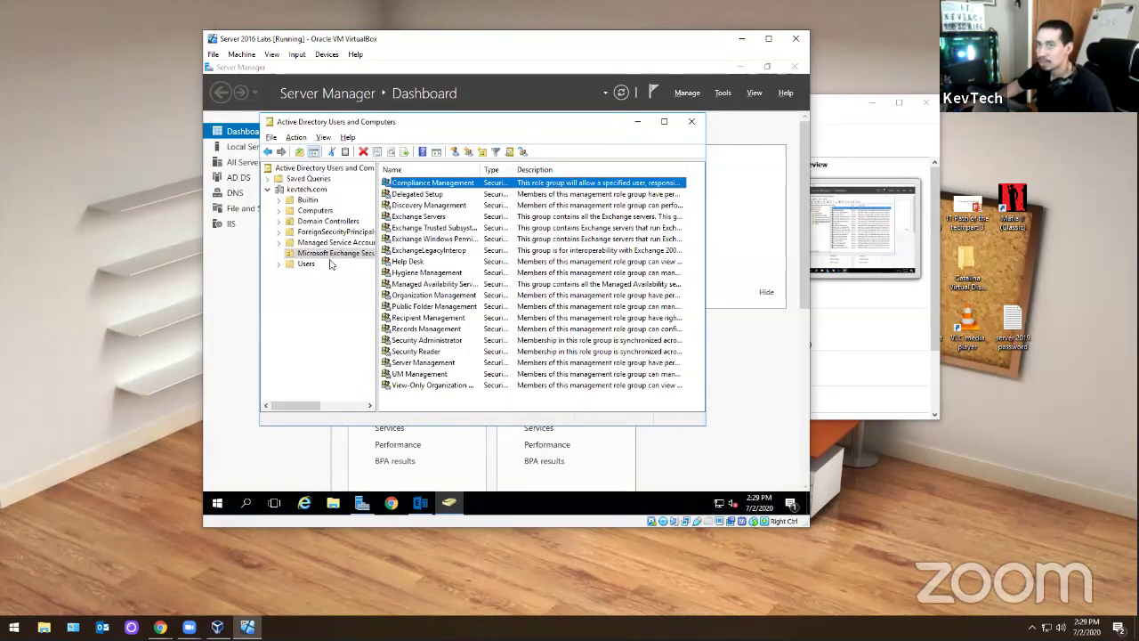
click(327, 255)
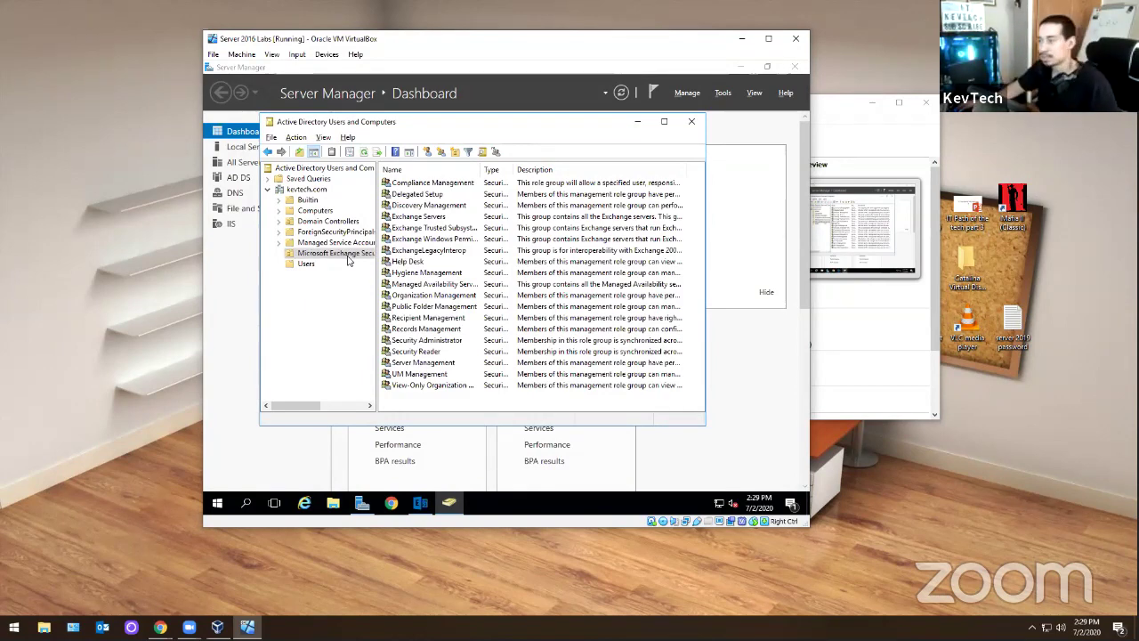
- Close Active Directory Users and Computers and Server Manager to expose the Exchange setup progress
click(692, 121)
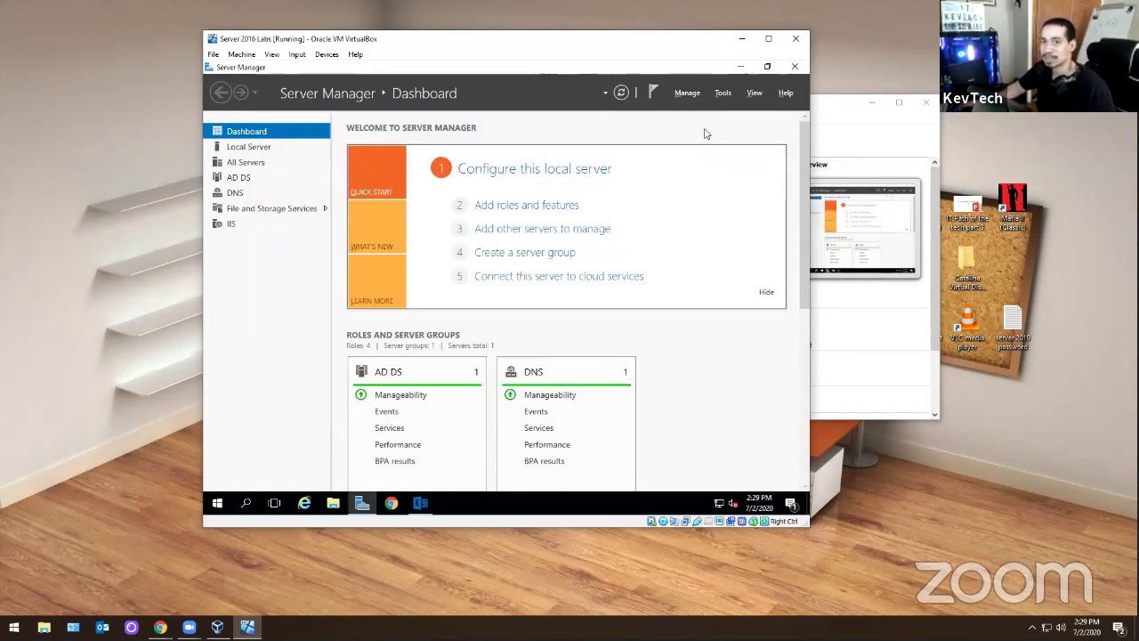
click(795, 66)
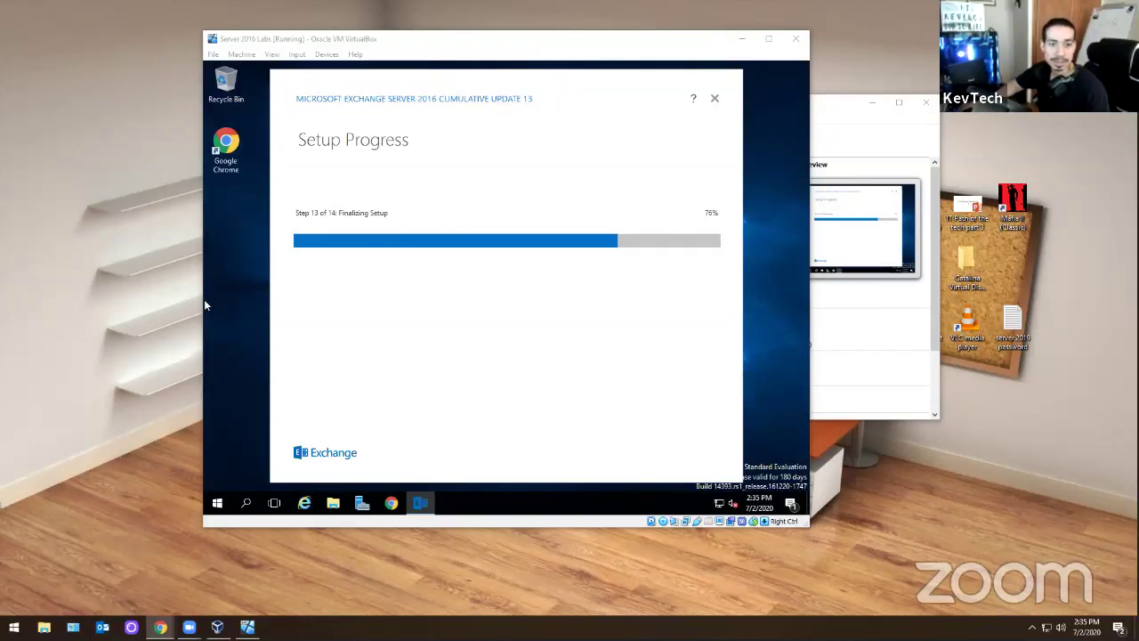
- Maximize the Troubleshooting Cisco Vpn YouTube page and copy its web address
drag(481, 2, 530, 91)
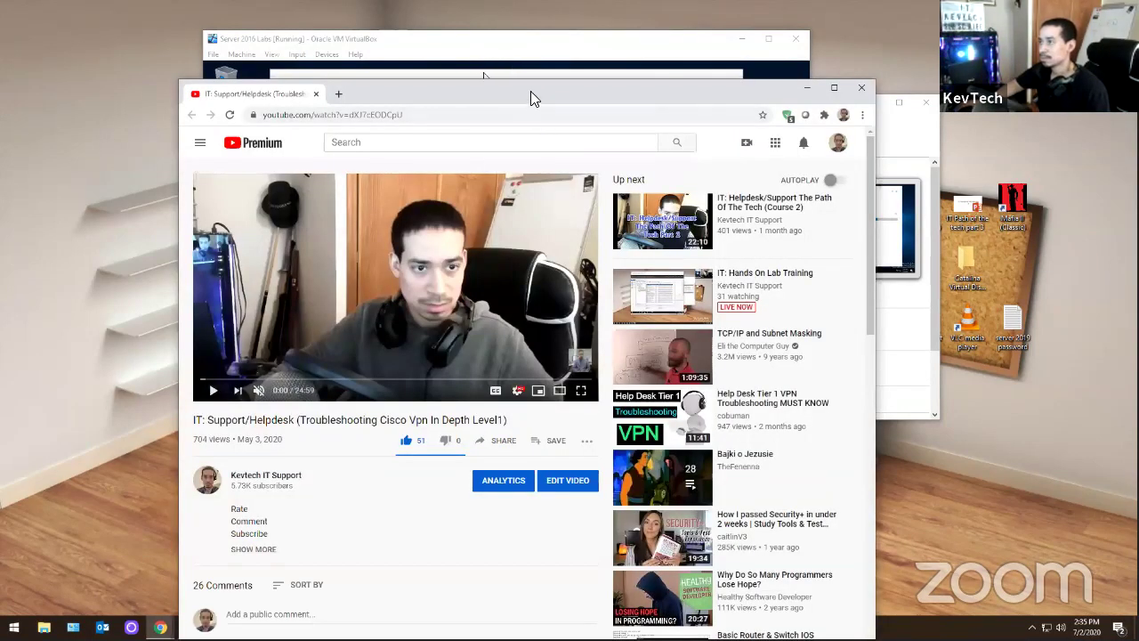
key(super+Up)
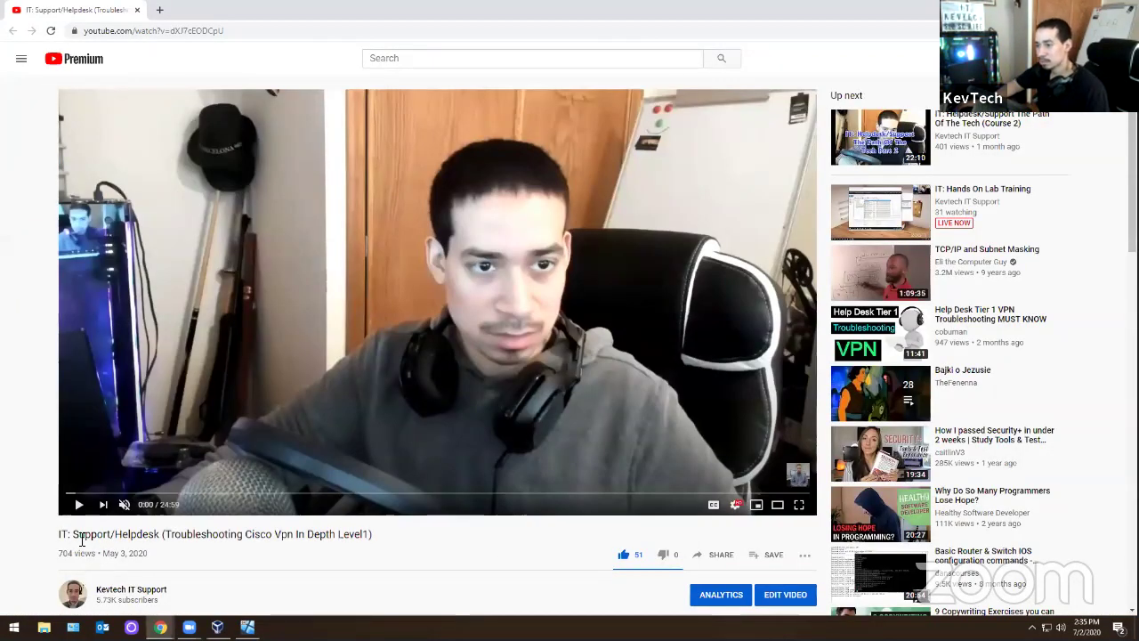
drag(75, 534, 379, 545)
right_click(177, 32)
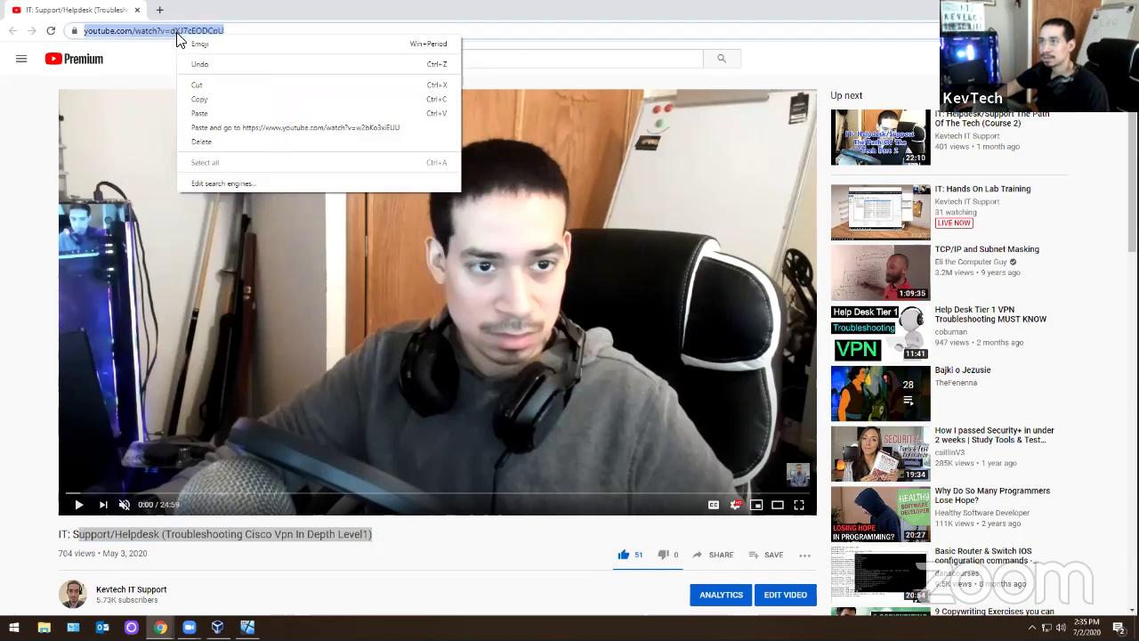
click(197, 100)
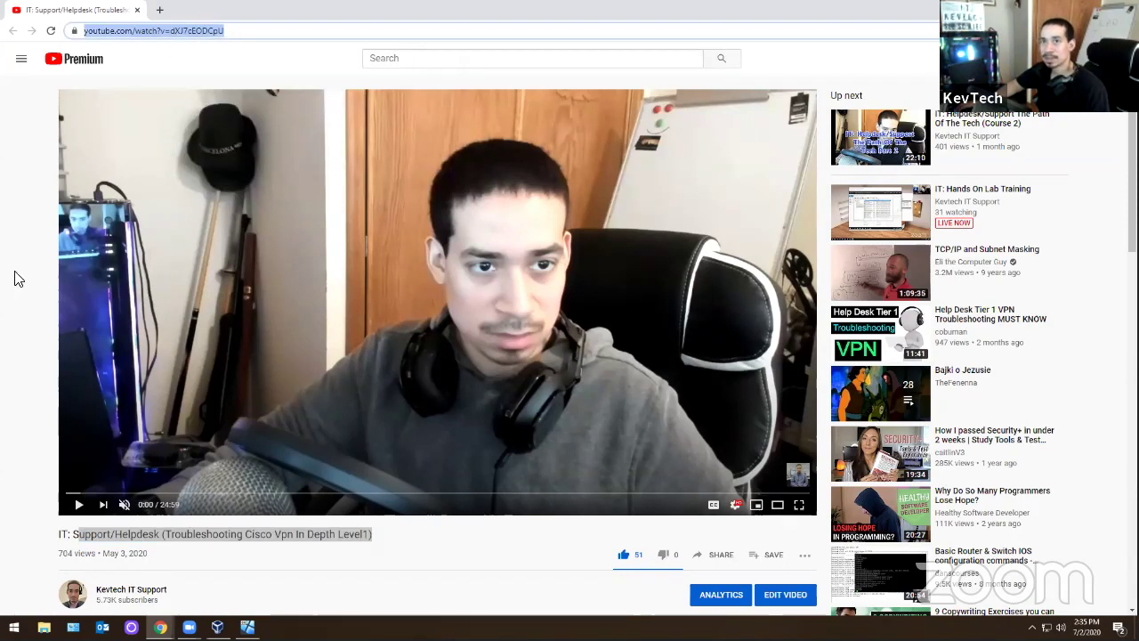
key(alt+Tab)
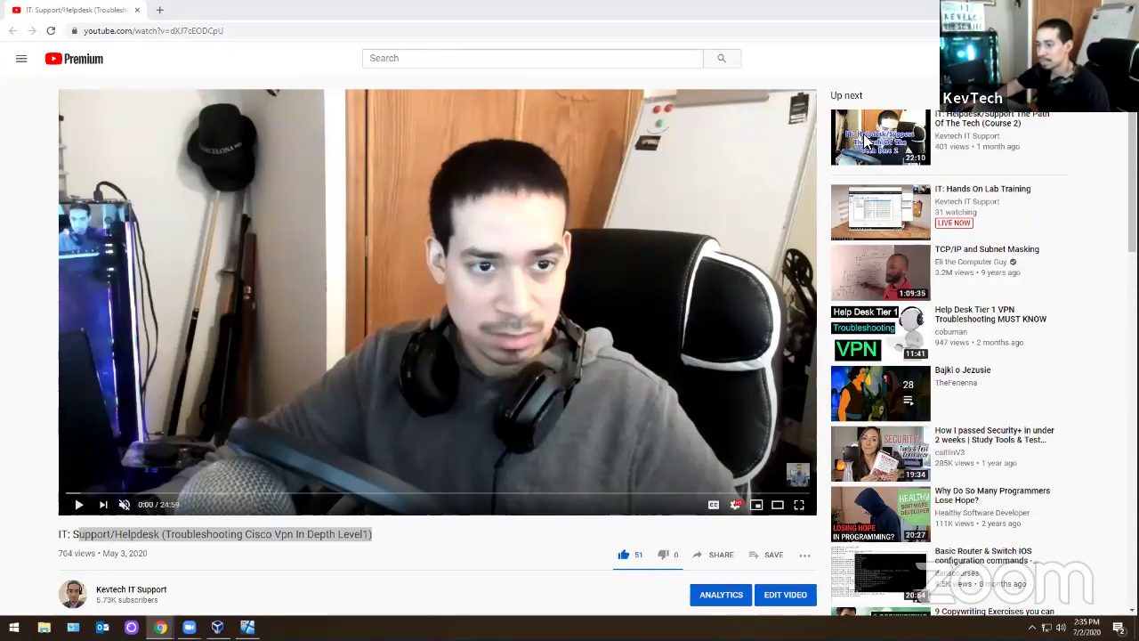
drag(74, 553, 461, 562)
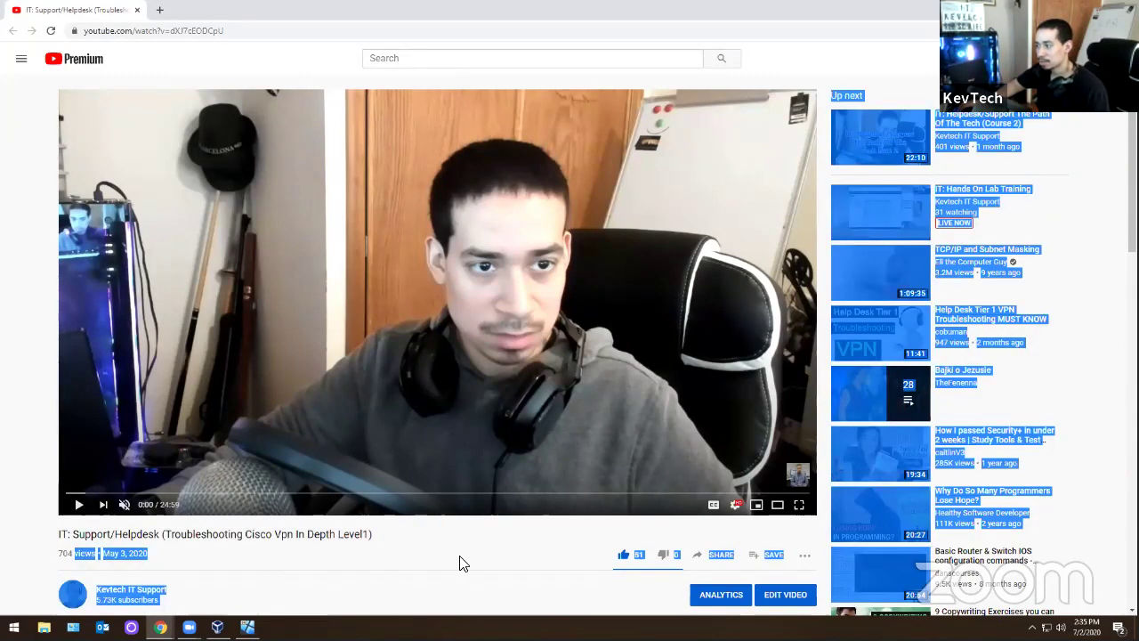
- Clear the text selection on the YouTube video page
click(461, 563)
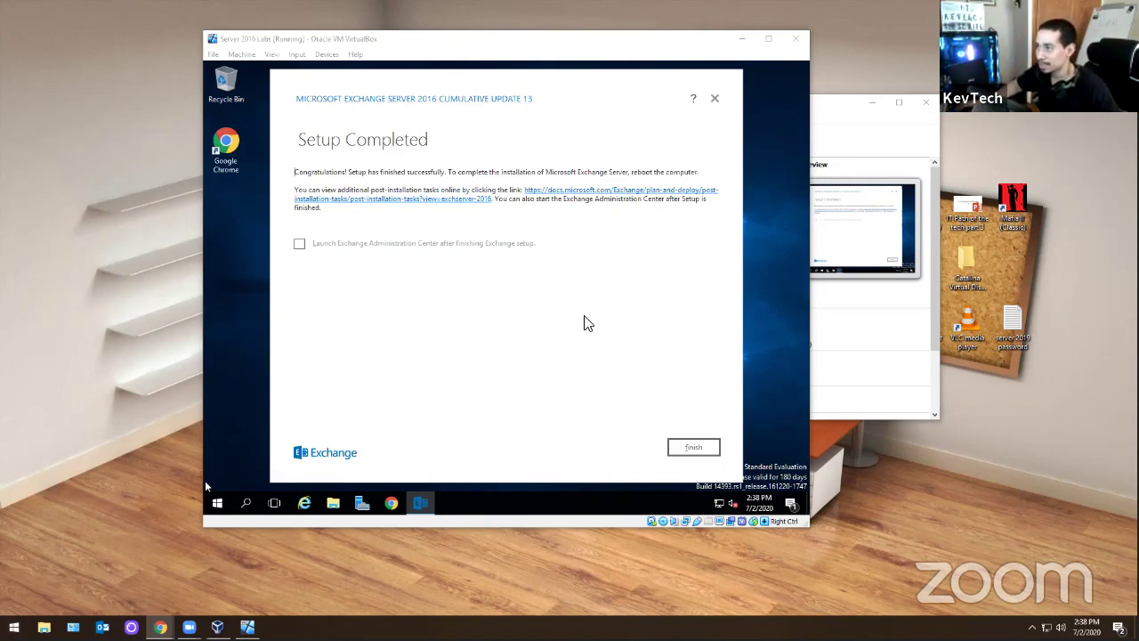
- Tick Launch Exchange Administration Center, finish setup, and open the admin center in Google Chrome
click(298, 246)
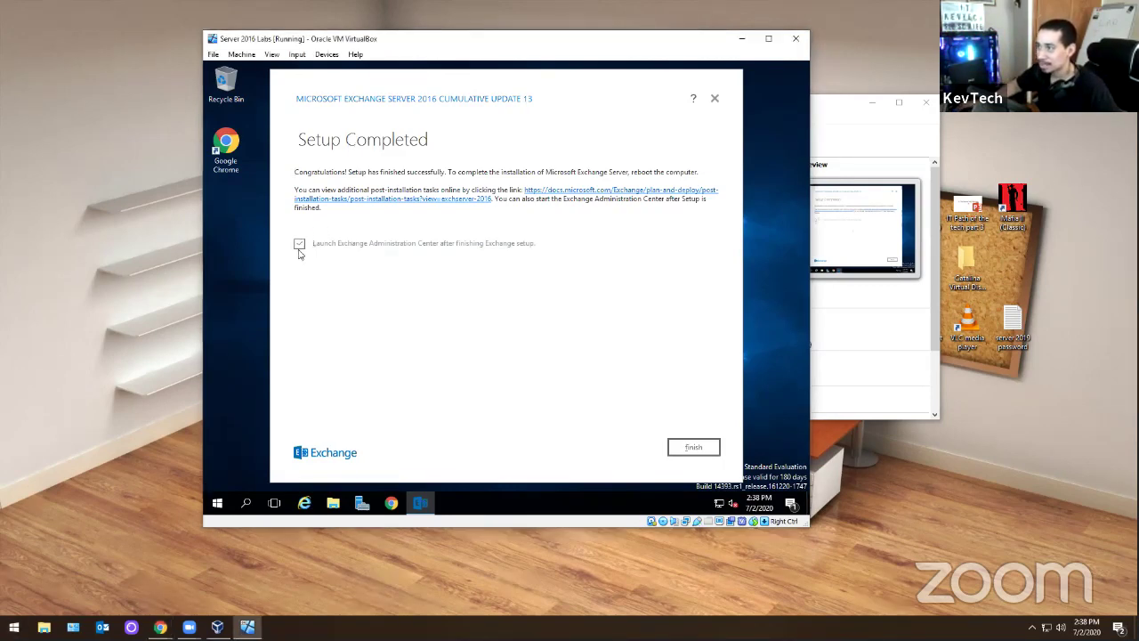
click(694, 447)
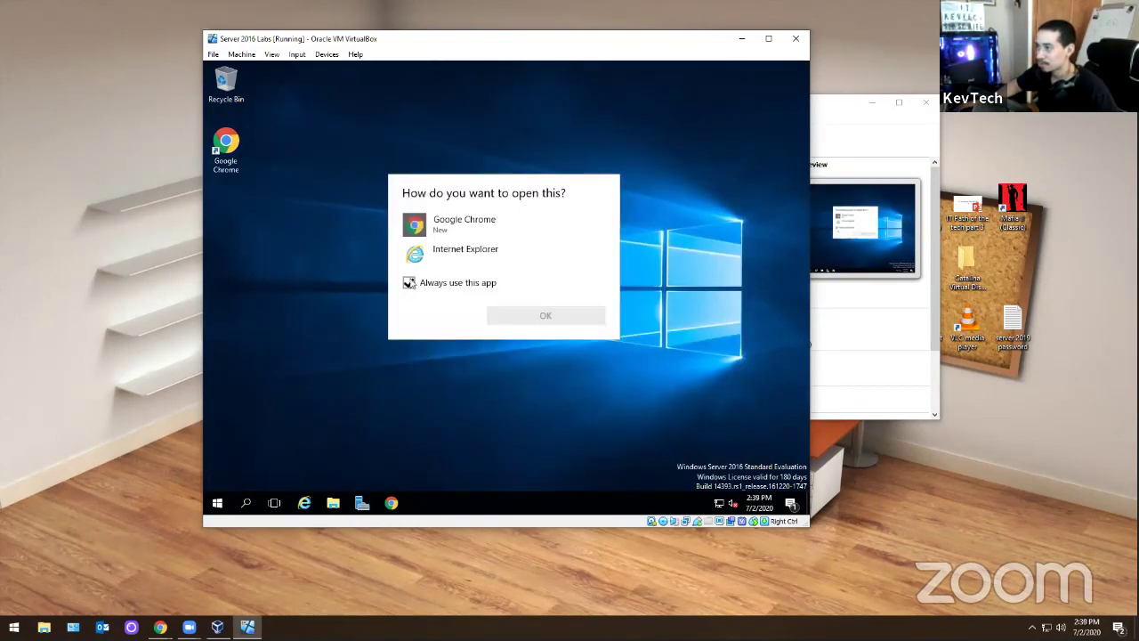
click(471, 238)
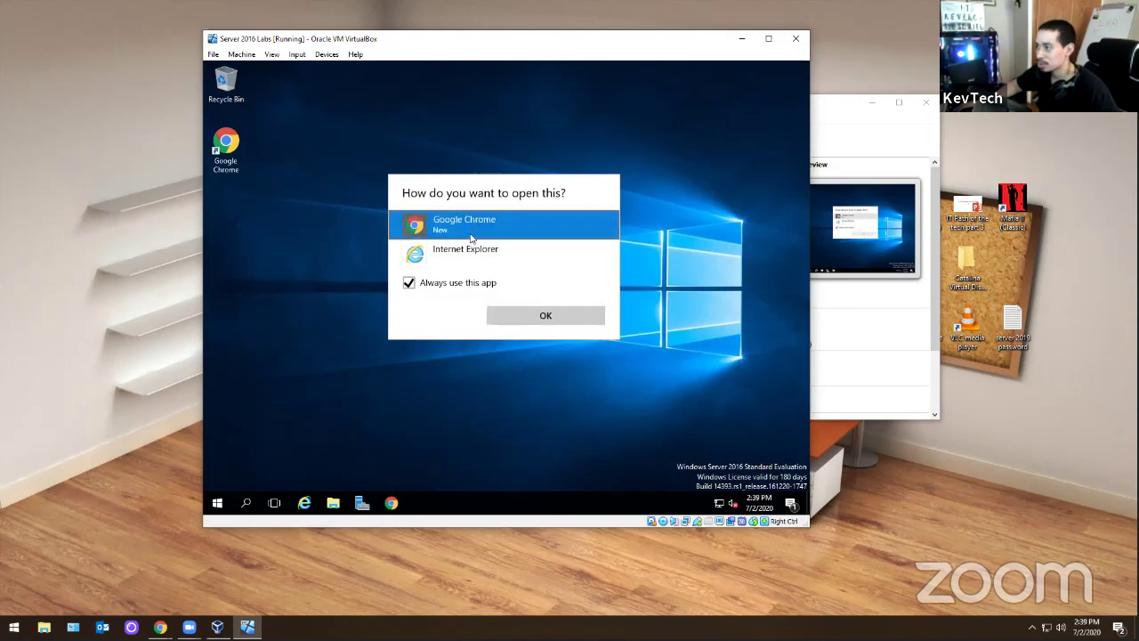
click(535, 320)
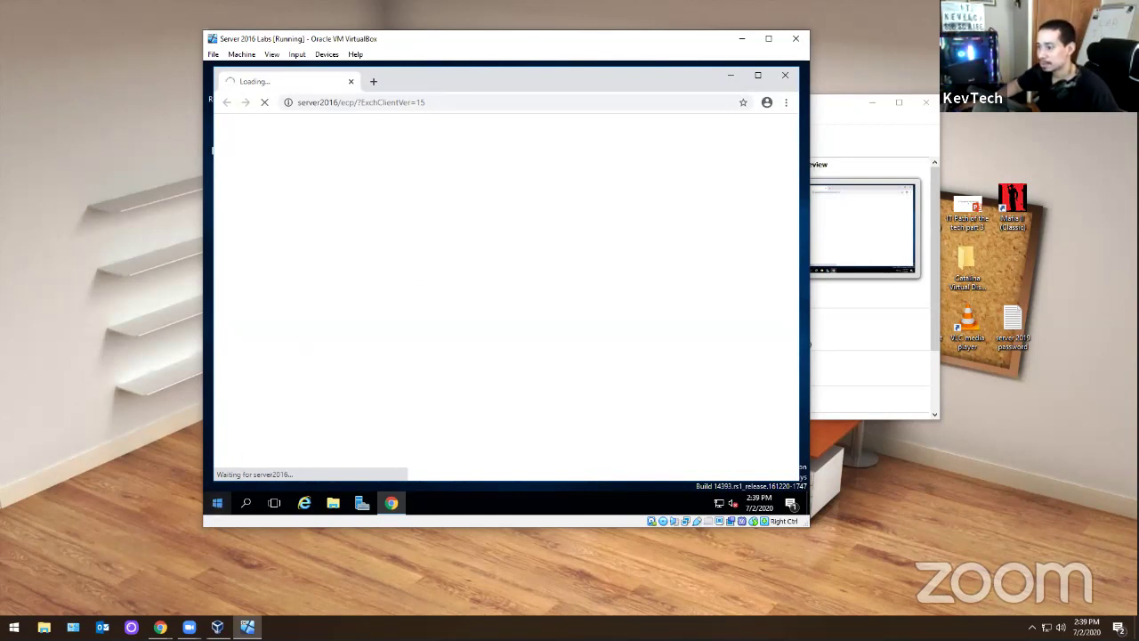
- Browse the VM's Start menu while the admin page loads, then close it
click(216, 513)
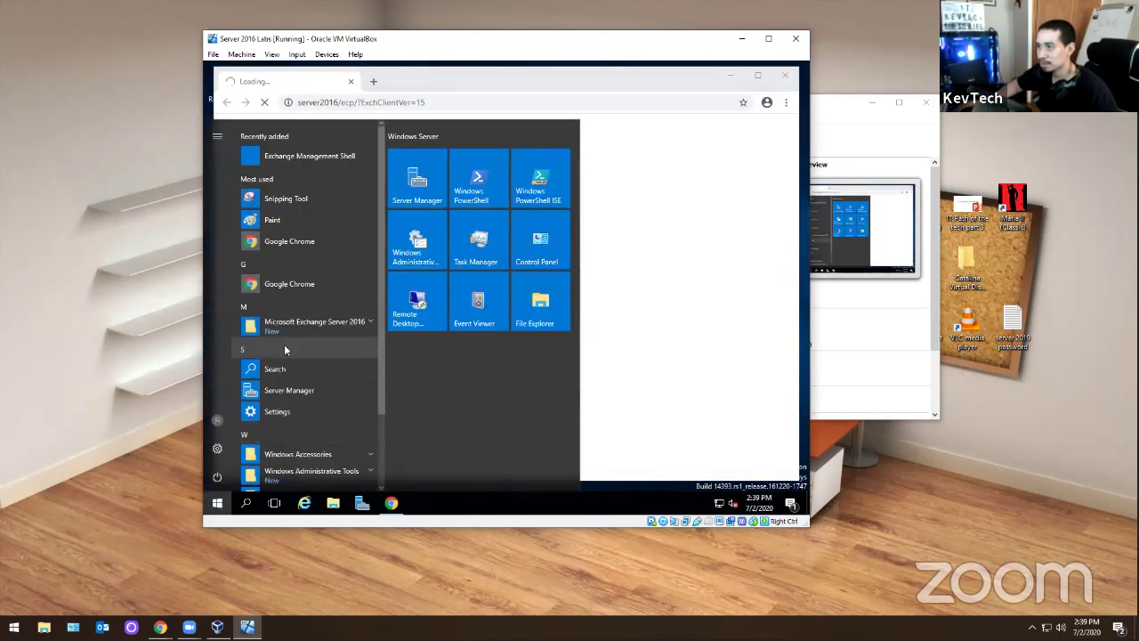
scroll(294, 333, down, 3)
scroll(295, 334, up, 3)
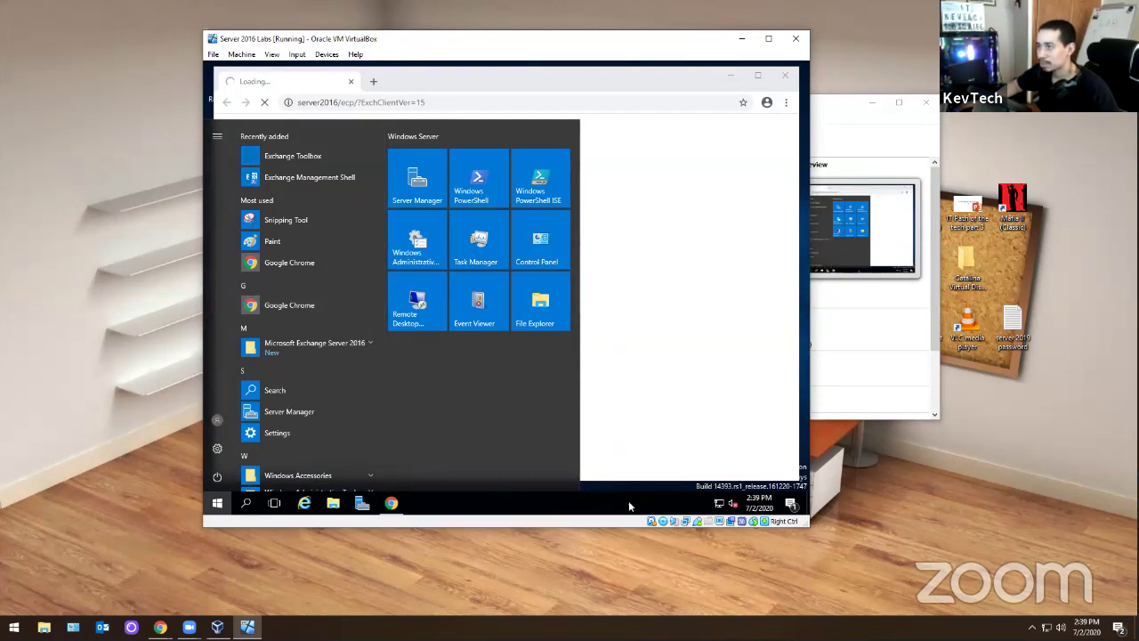
click(685, 240)
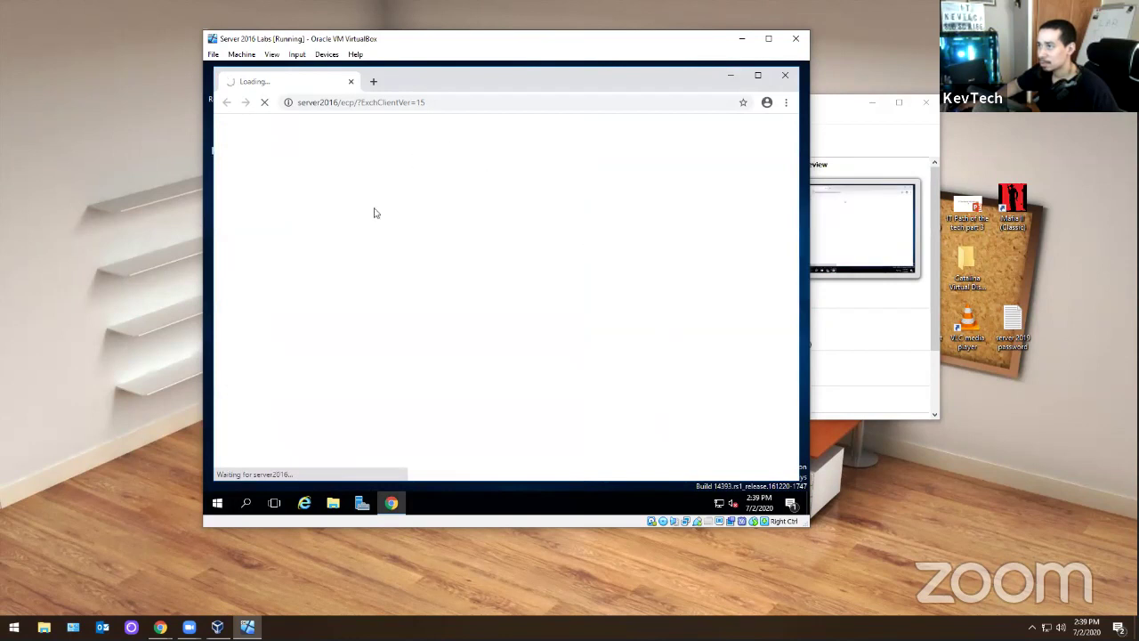
click(217, 504)
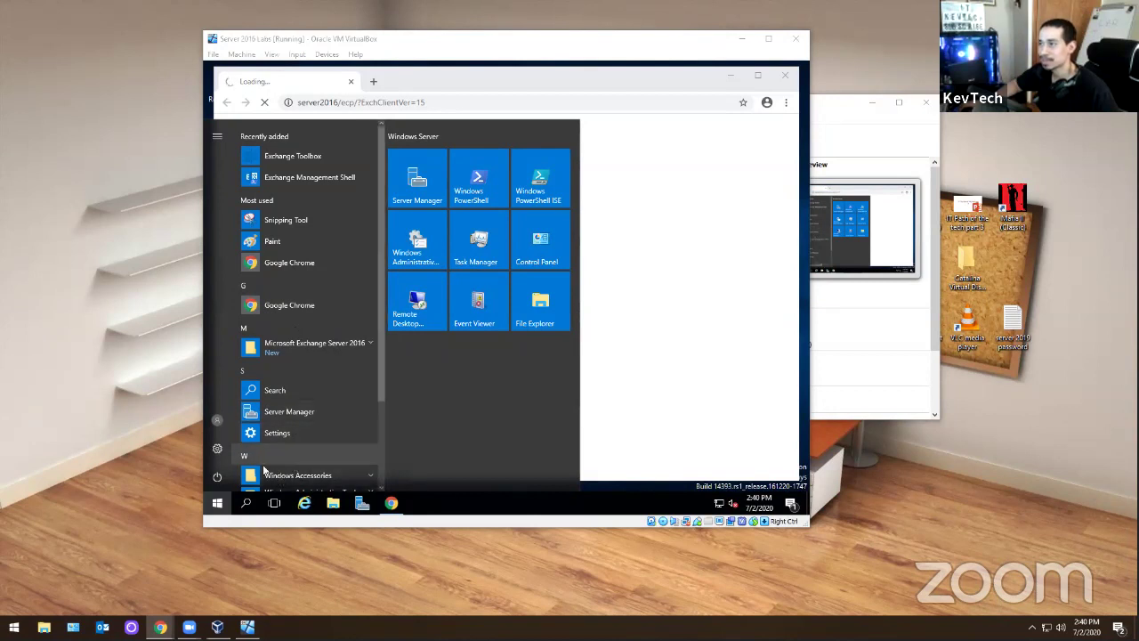
click(217, 502)
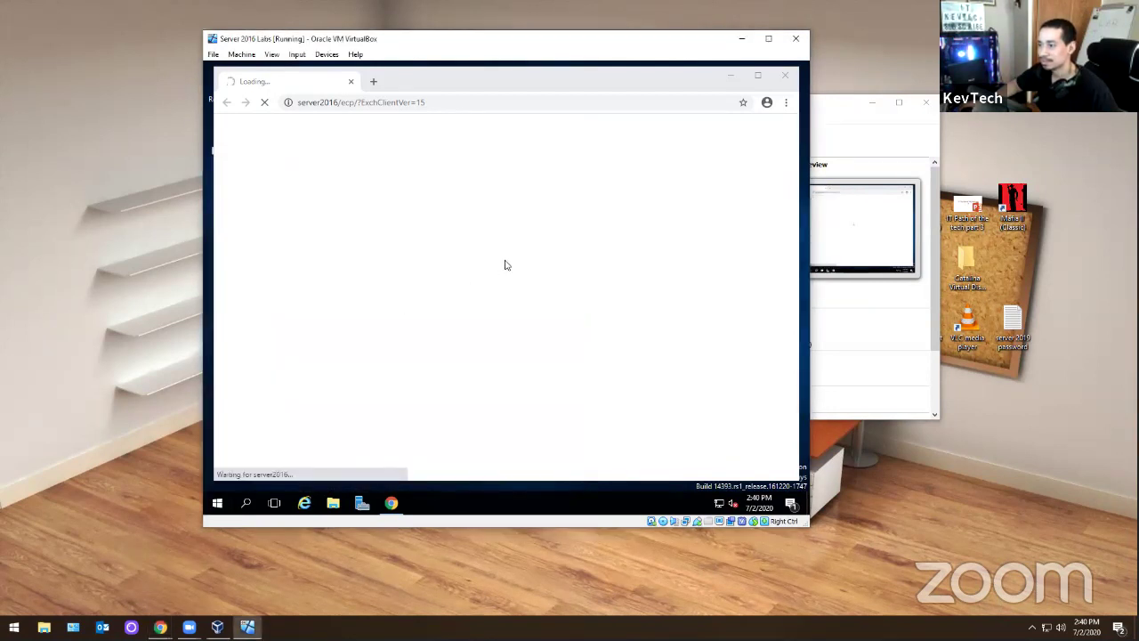
- Bookmark the stalled Exchange admin center page, then close and relaunch Chrome
click(435, 98)
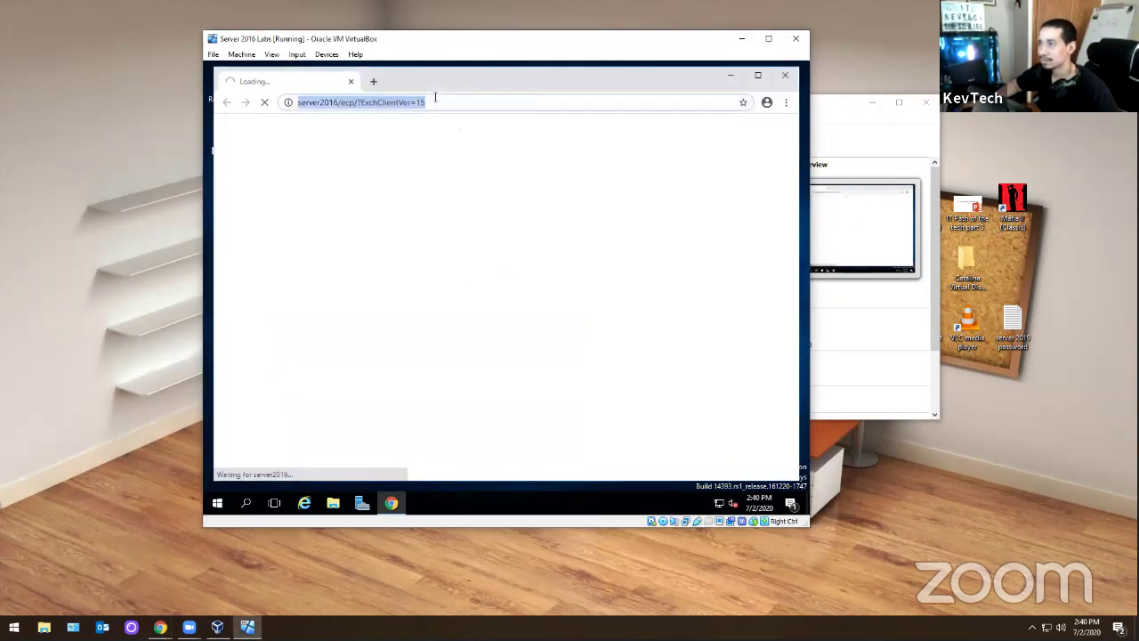
click(743, 102)
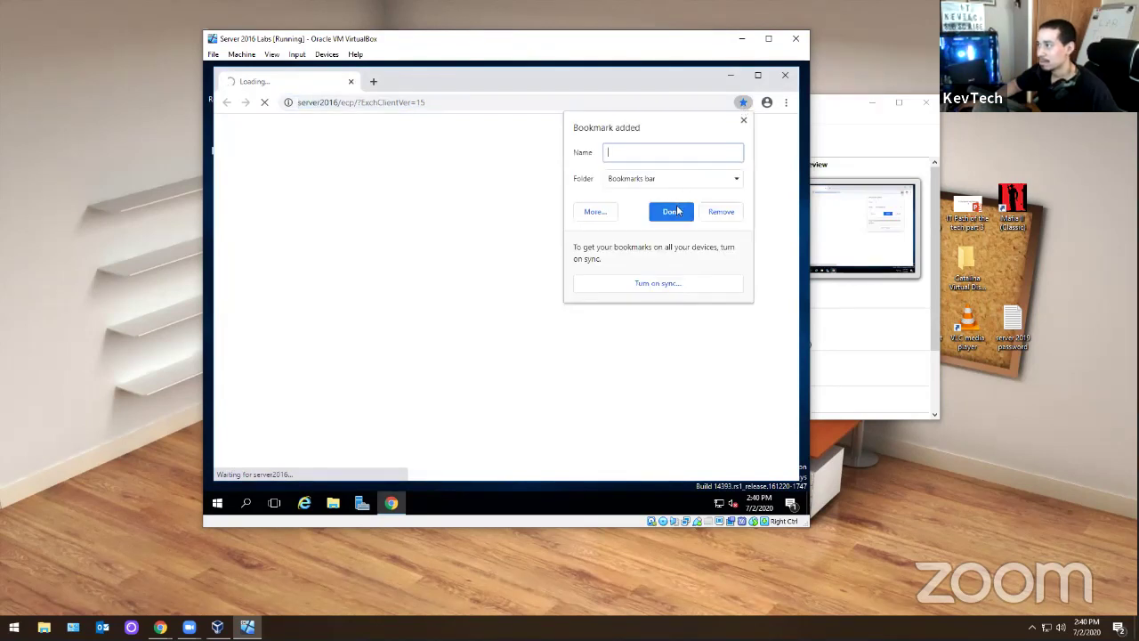
click(450, 160)
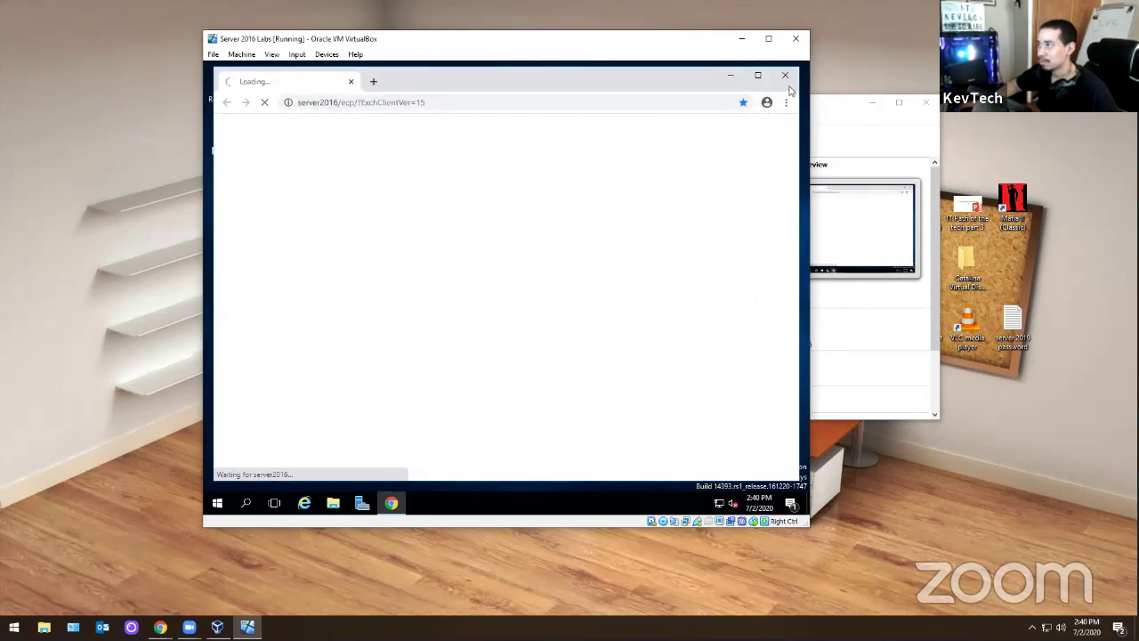
click(785, 74)
click(392, 504)
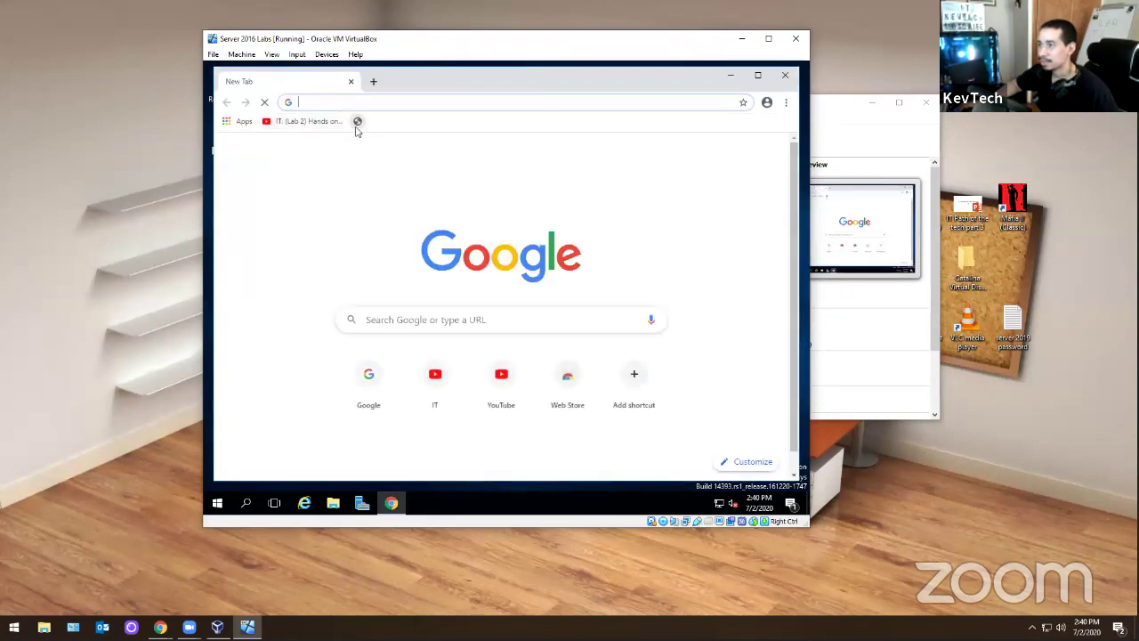
- Open the bookmarked admin center and sign in as the domain administrator, declining password saving
click(357, 124)
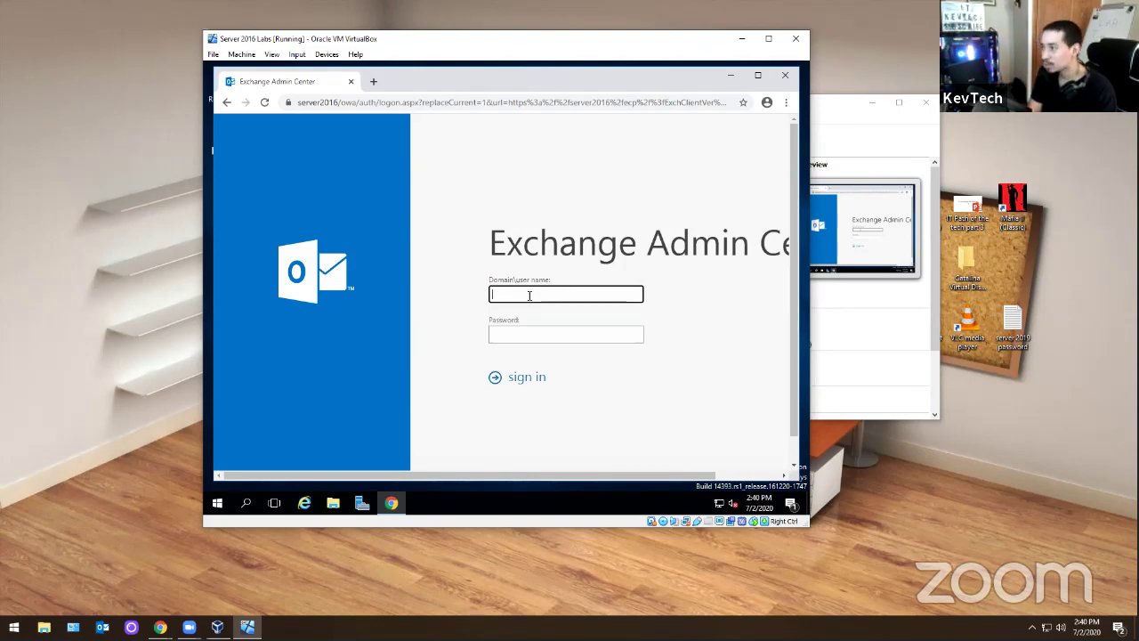
text(kevtech)
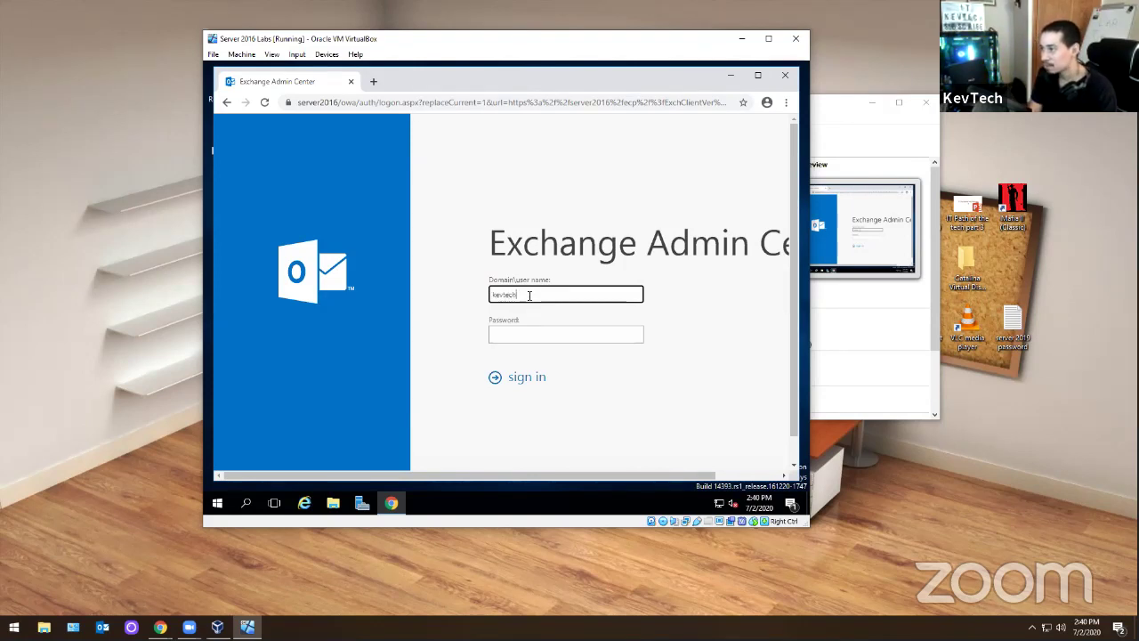
key(ctrl+a)
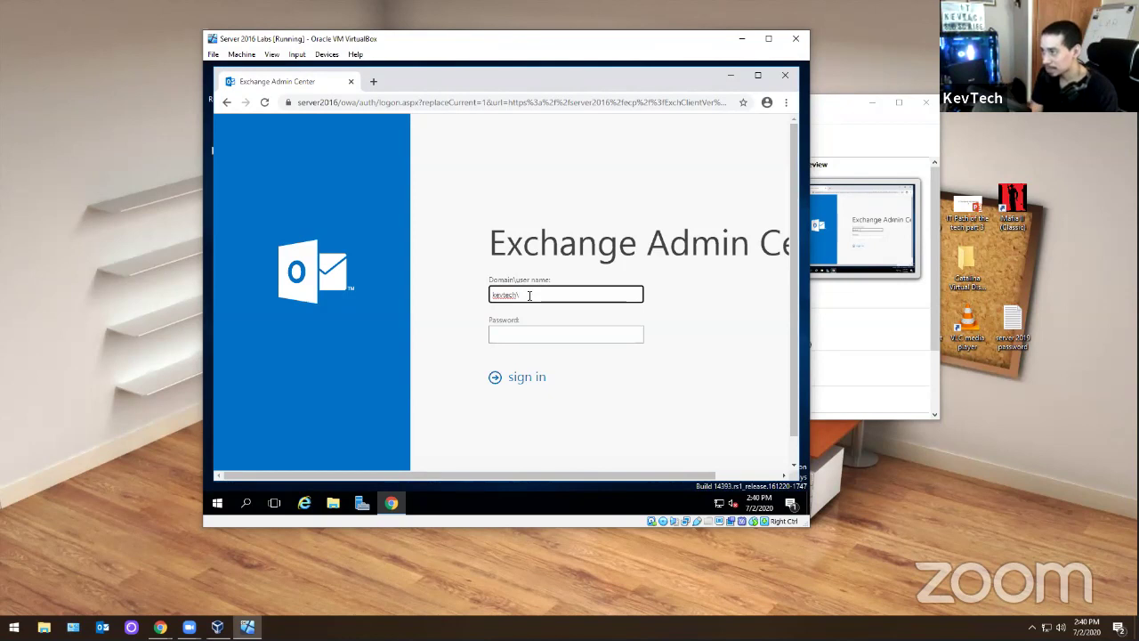
key(End)
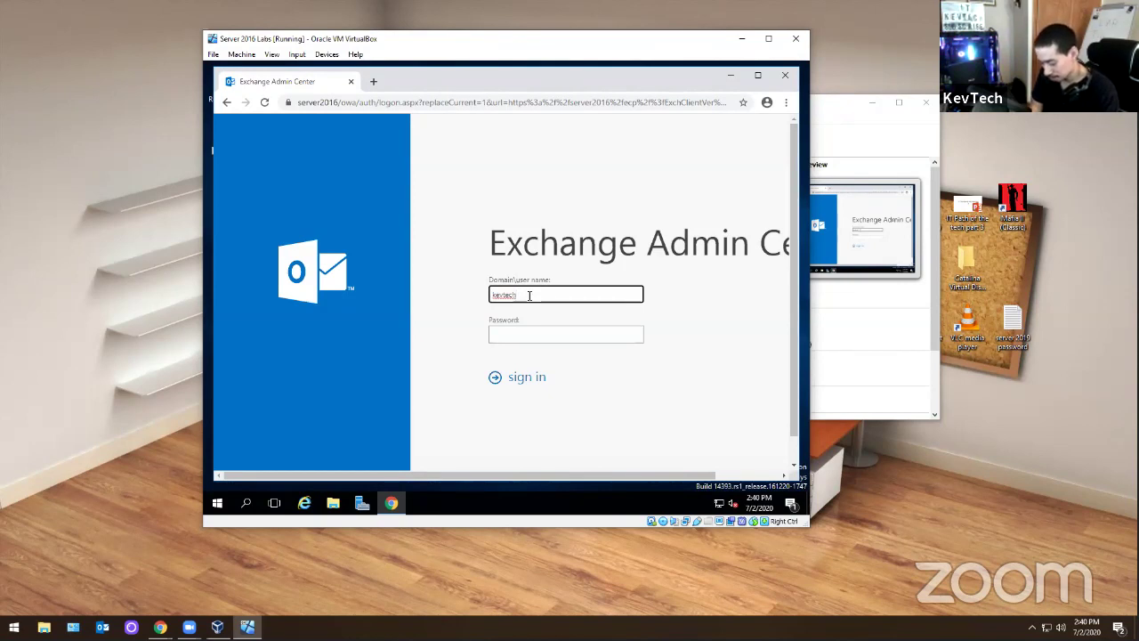
text(\administr)
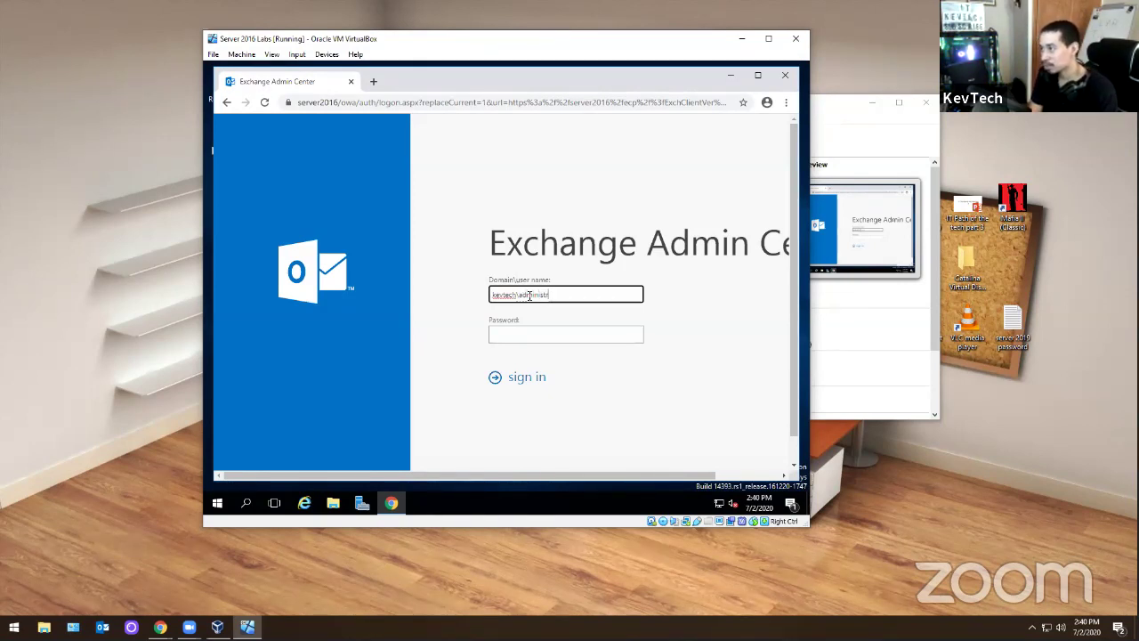
text(ator)
key(Tab)
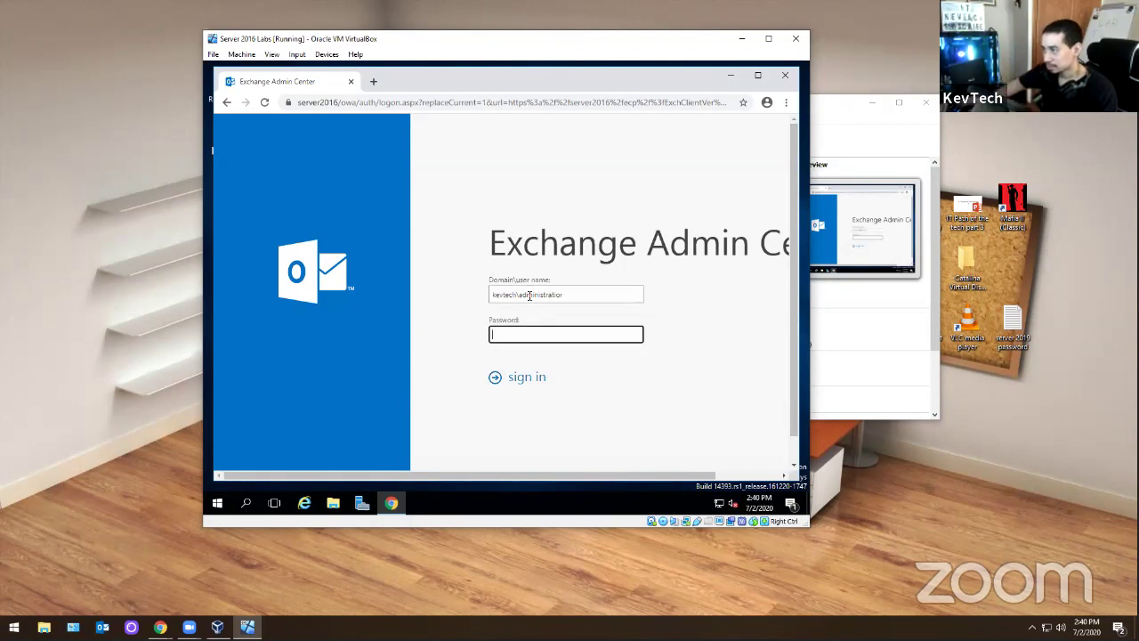
text(********)
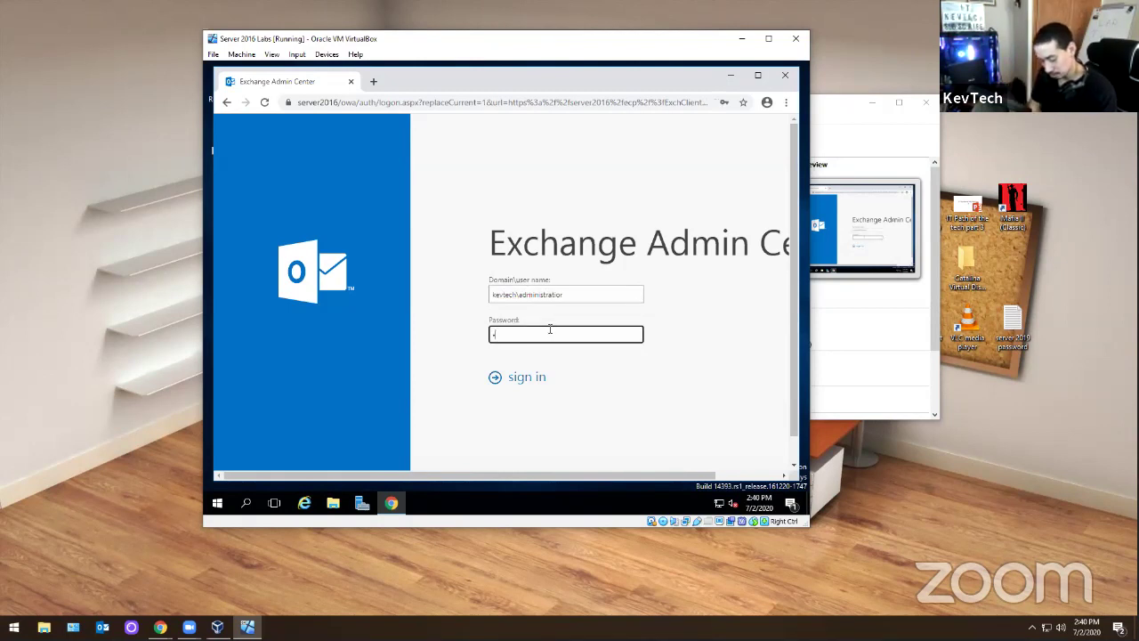
text(**)
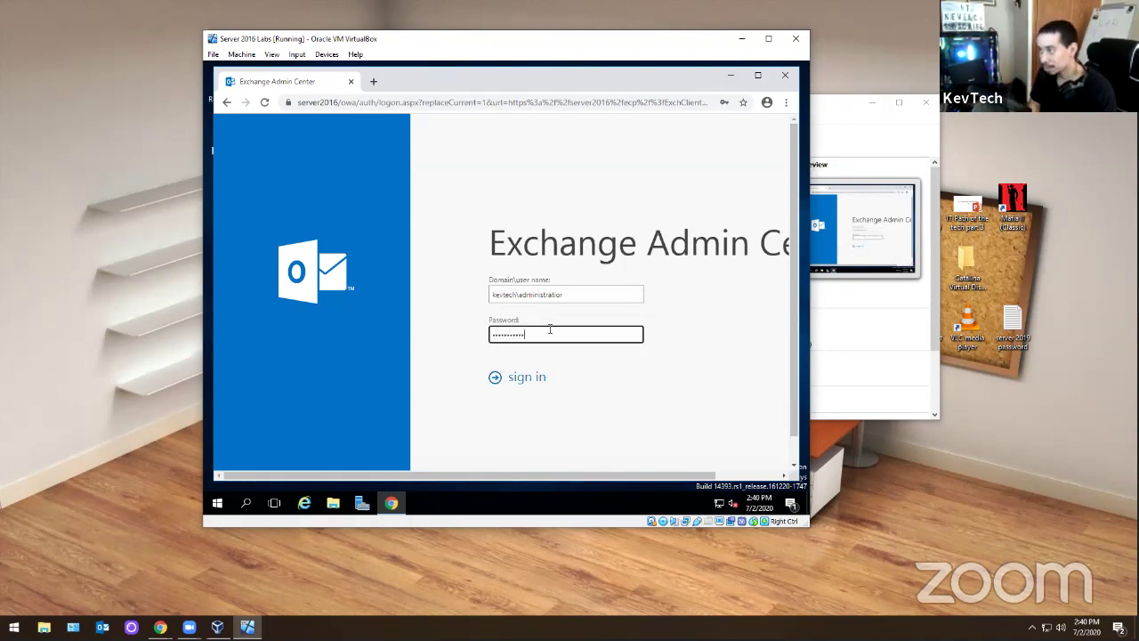
key(Return)
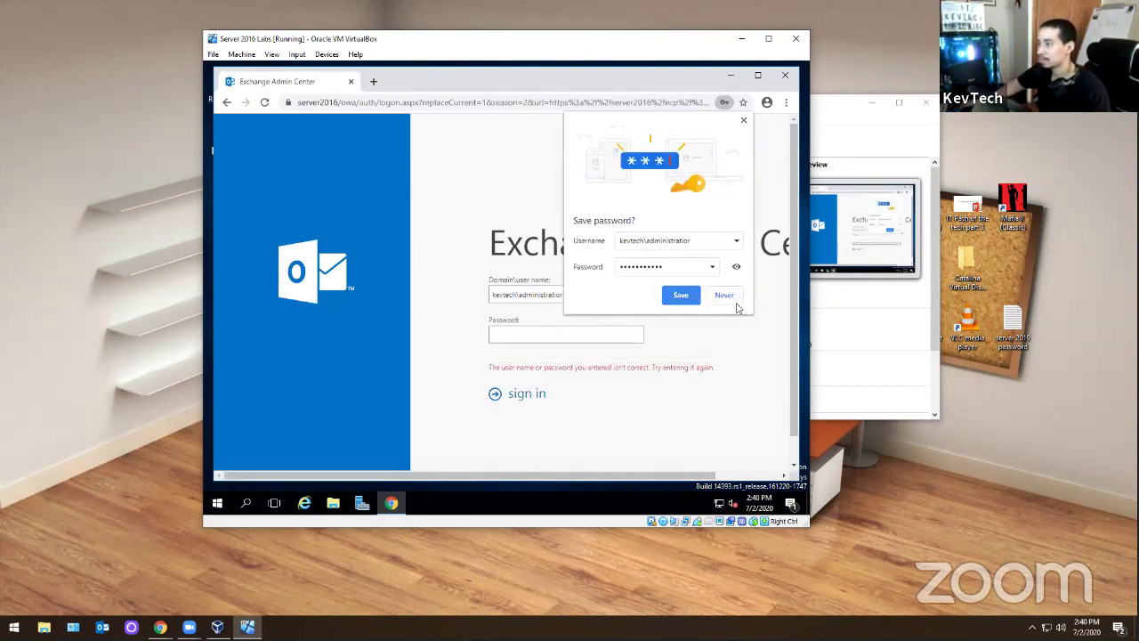
click(728, 295)
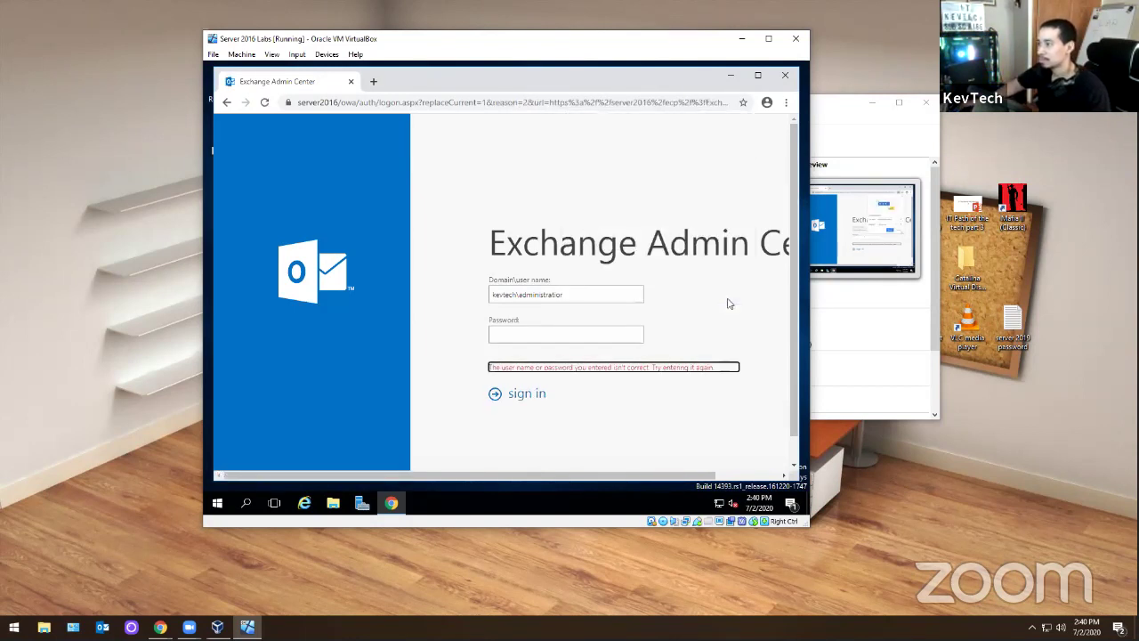
- Retry the sign-in with the domain changed to kevtech.com, again declining password saving
triple_click(517, 294)
text(.com)
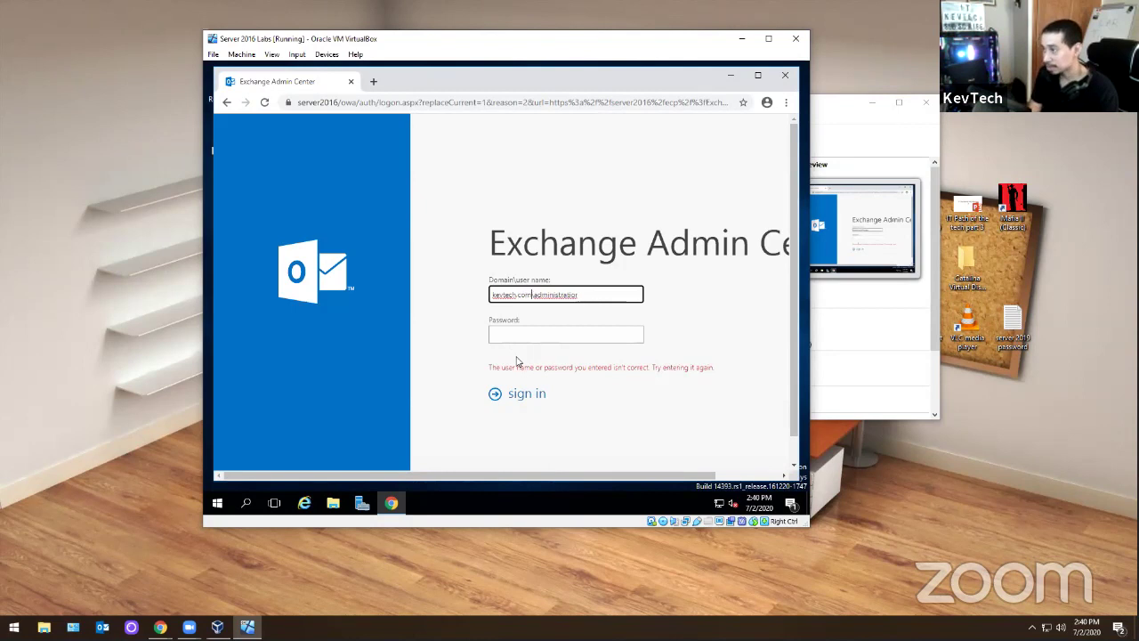
key(Tab)
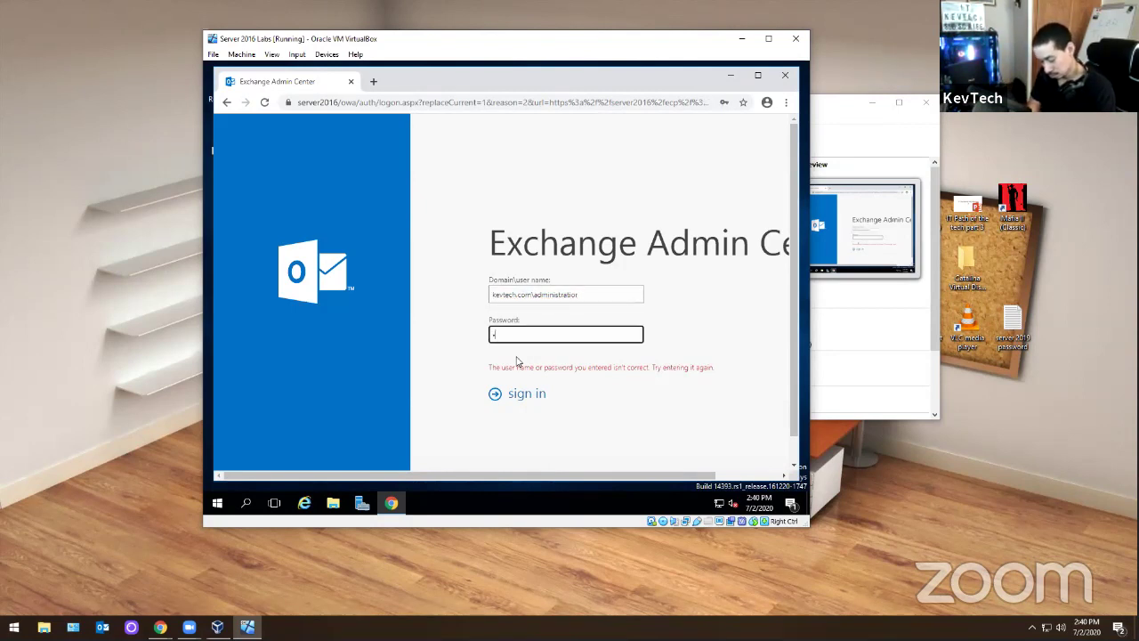
text(***********)
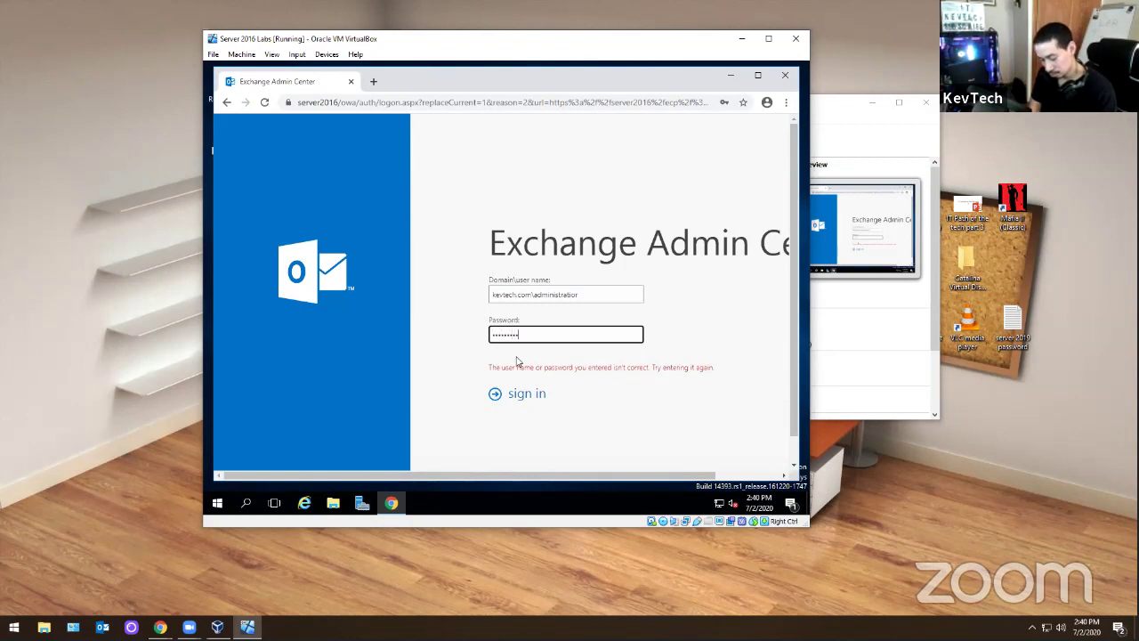
key(Return)
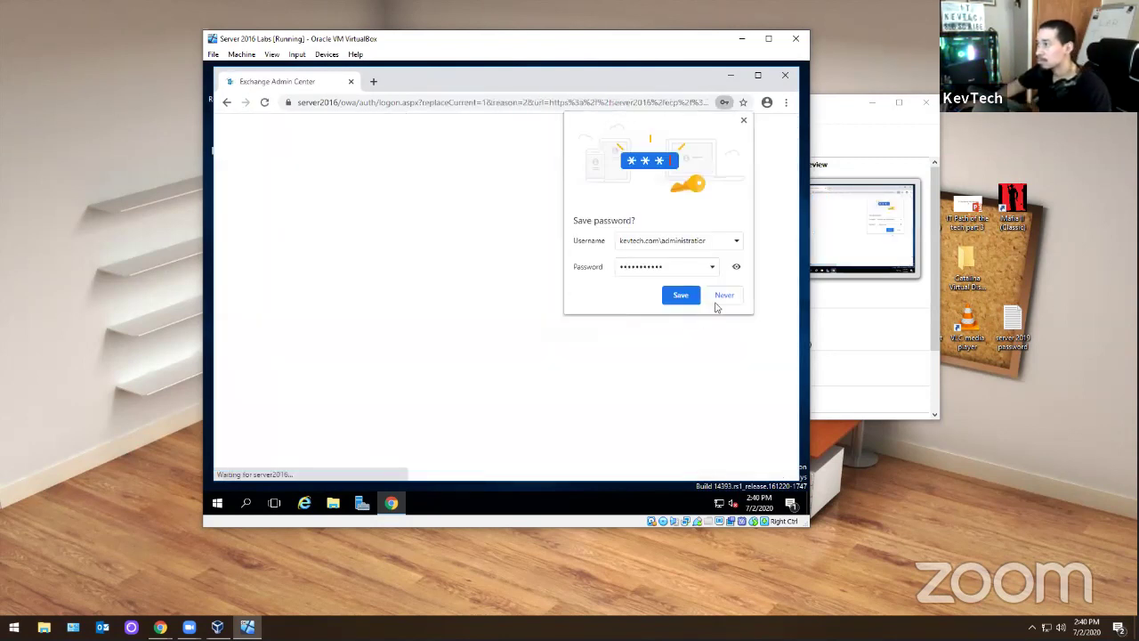
click(720, 297)
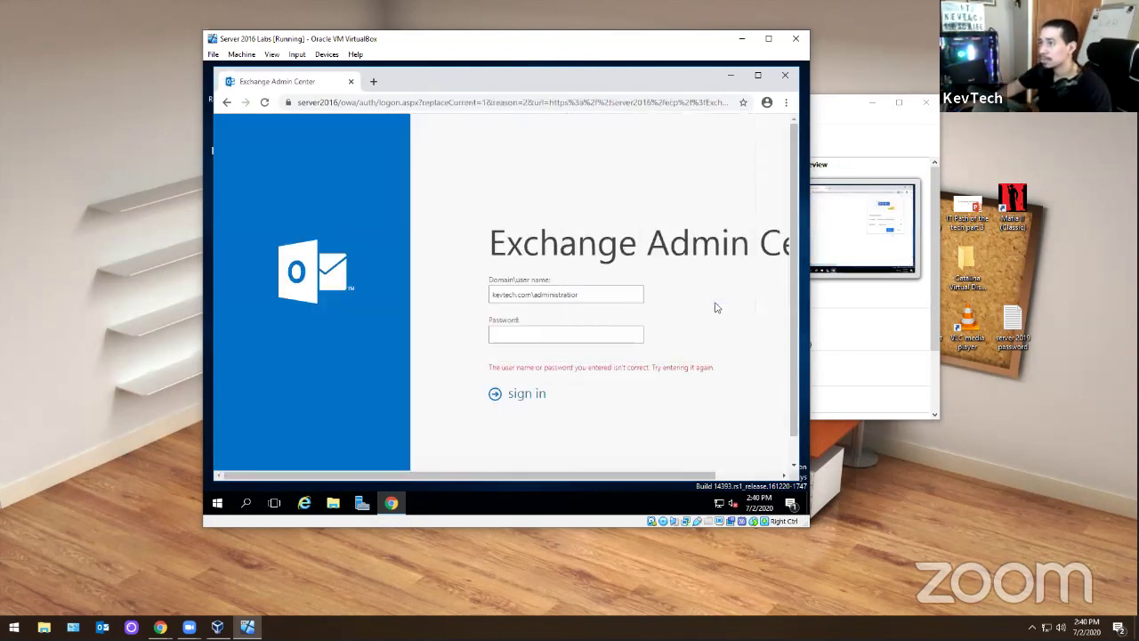
- Correct the user name back to domain\administrator form, re-enter the password, and sign in
click(594, 294)
key(BackSpace)
key(BackSpace)
key(BackSpace)
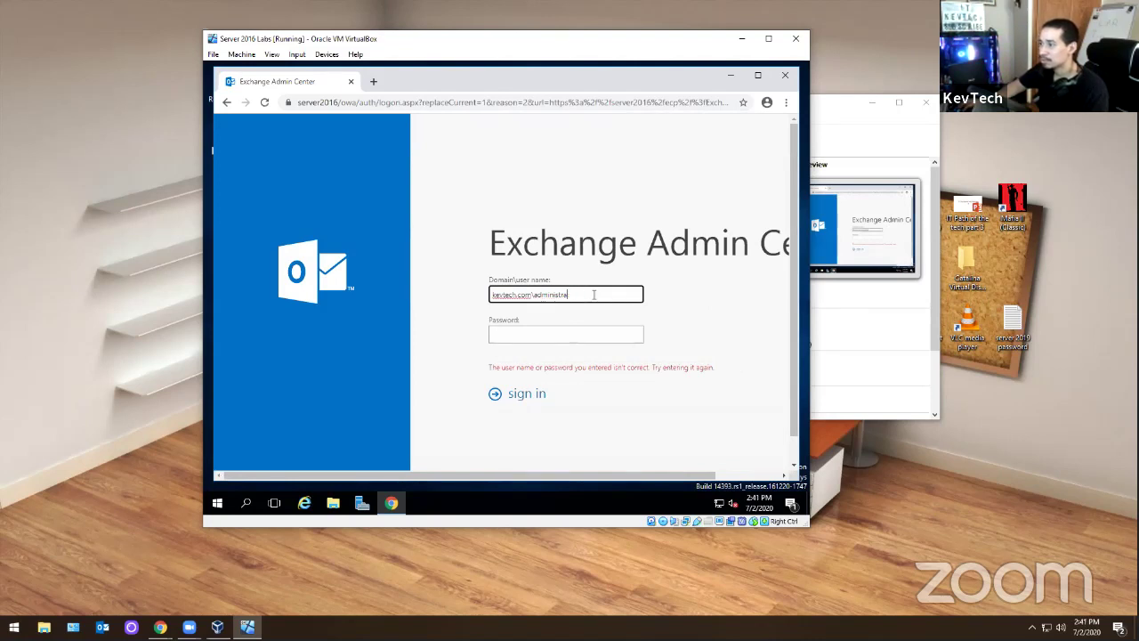
key(BackSpace)
key(BackSpace)
key(BackSpace)
key(BackSpace)
key(BackSpace)
key(BackSpace)
key(BackSpace)
key(BackSpace)
key(BackSpace)
key(BackSpace)
key(BackSpace)
key(BackSpace)
key(BackSpace)
key(BackSpace)
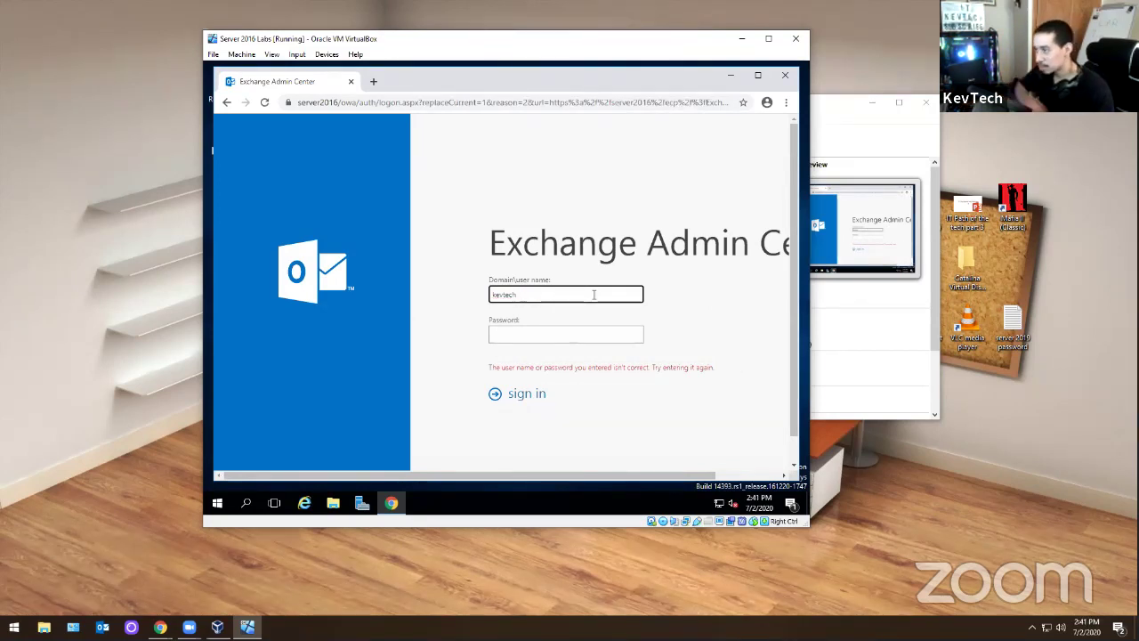
key(BackSpace)
text(\admin)
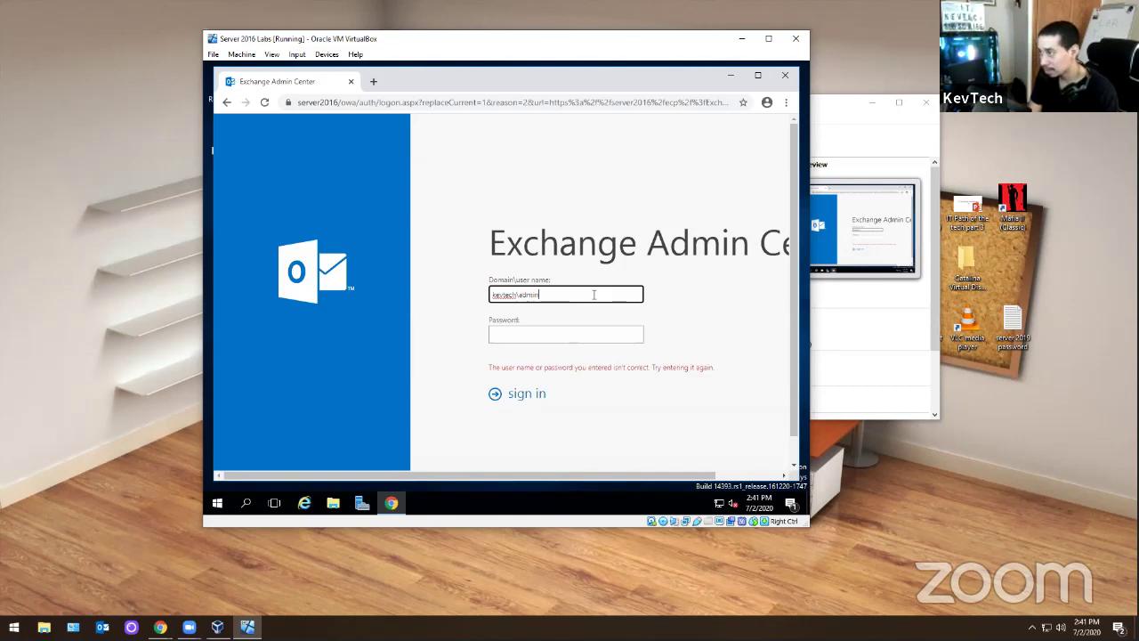
text(istrator)
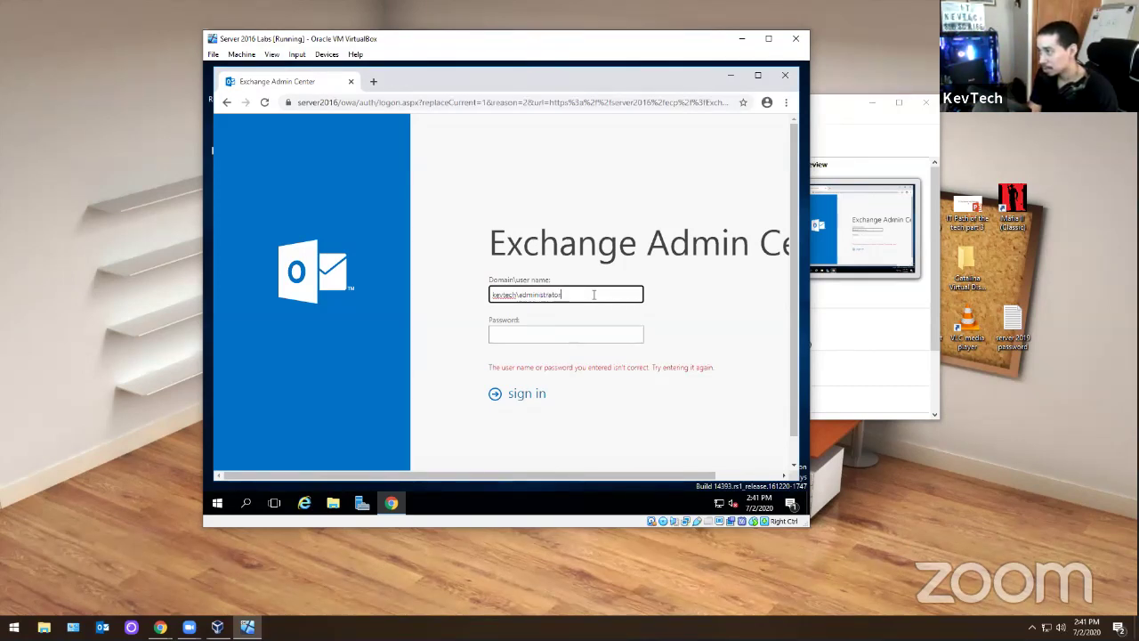
key(Tab)
text(••••••)
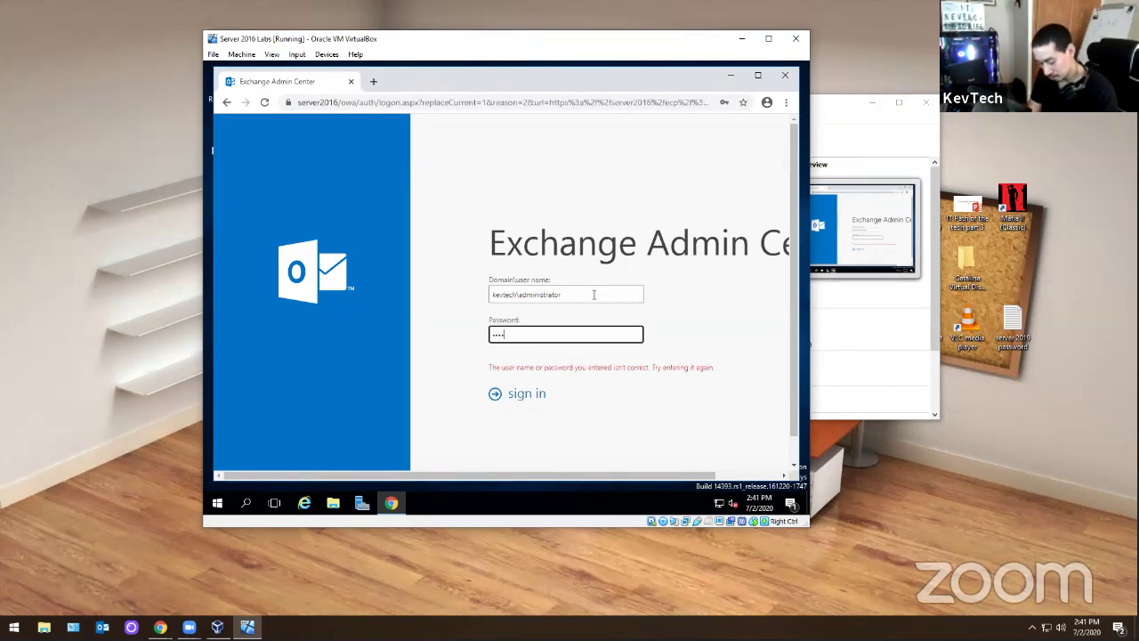
text(•••••)
key(Return)
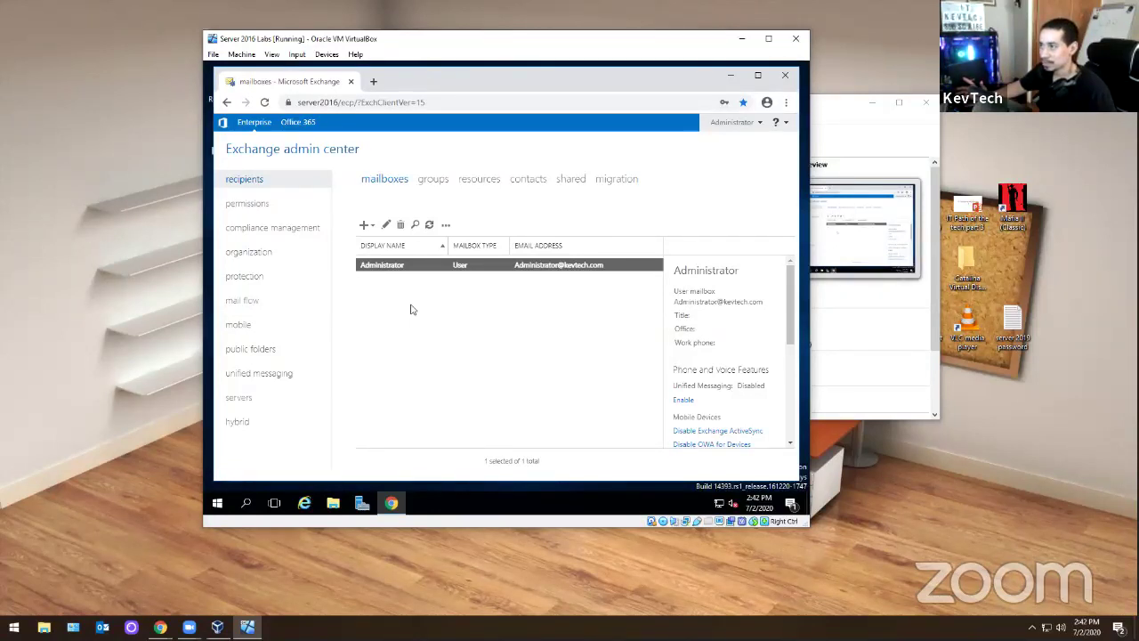
- Try the Office 365 link, close its tab, and glance at the Administrator account menu
click(305, 122)
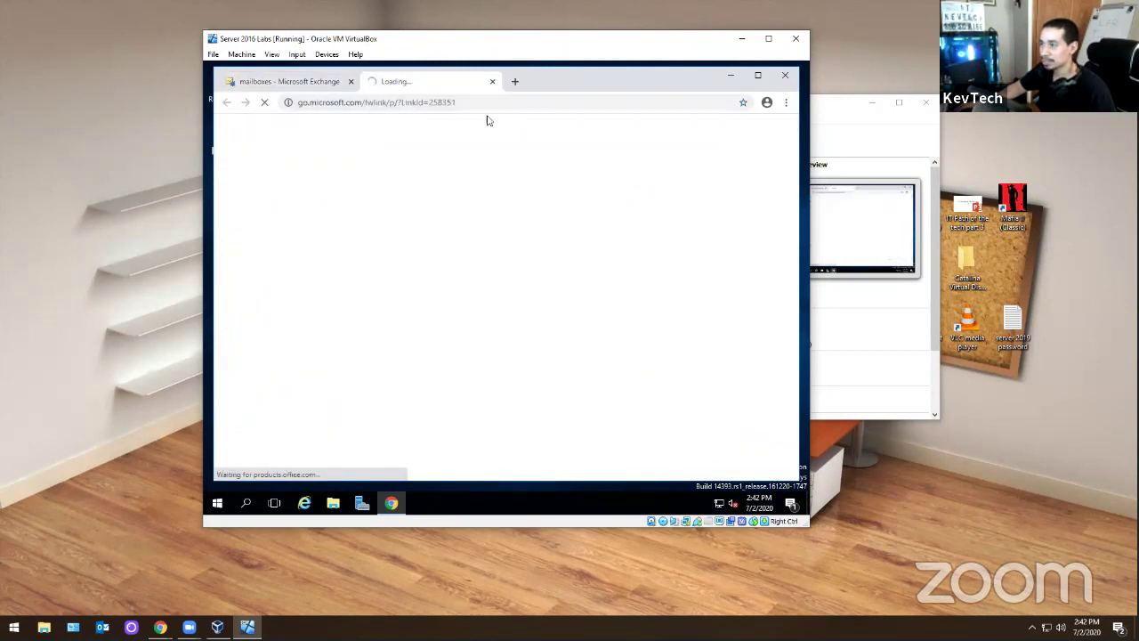
click(492, 81)
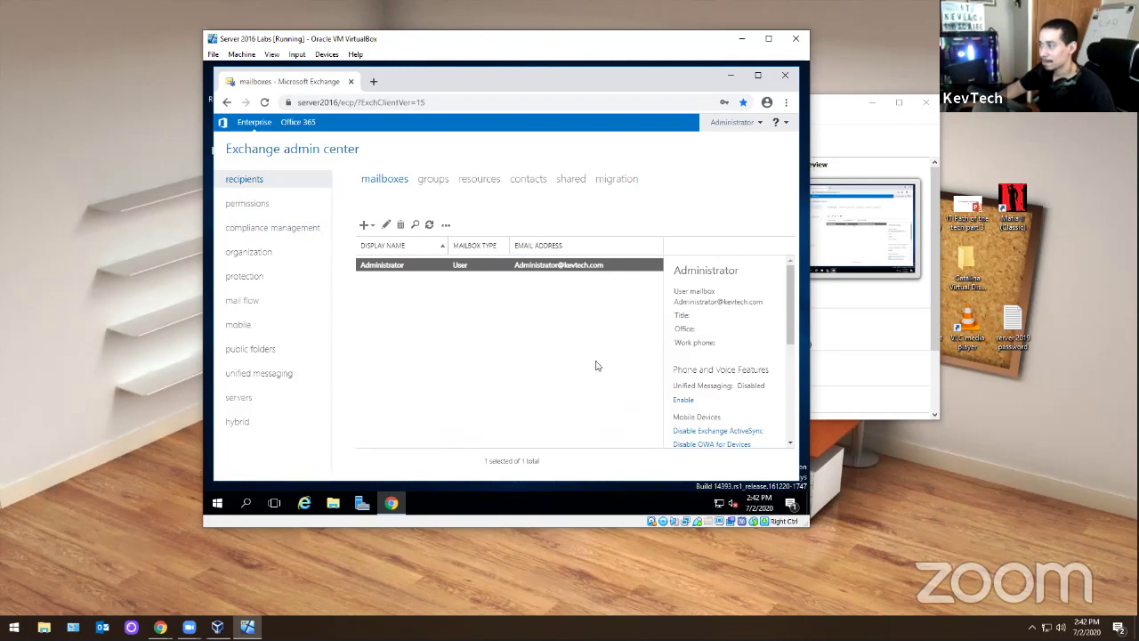
click(746, 127)
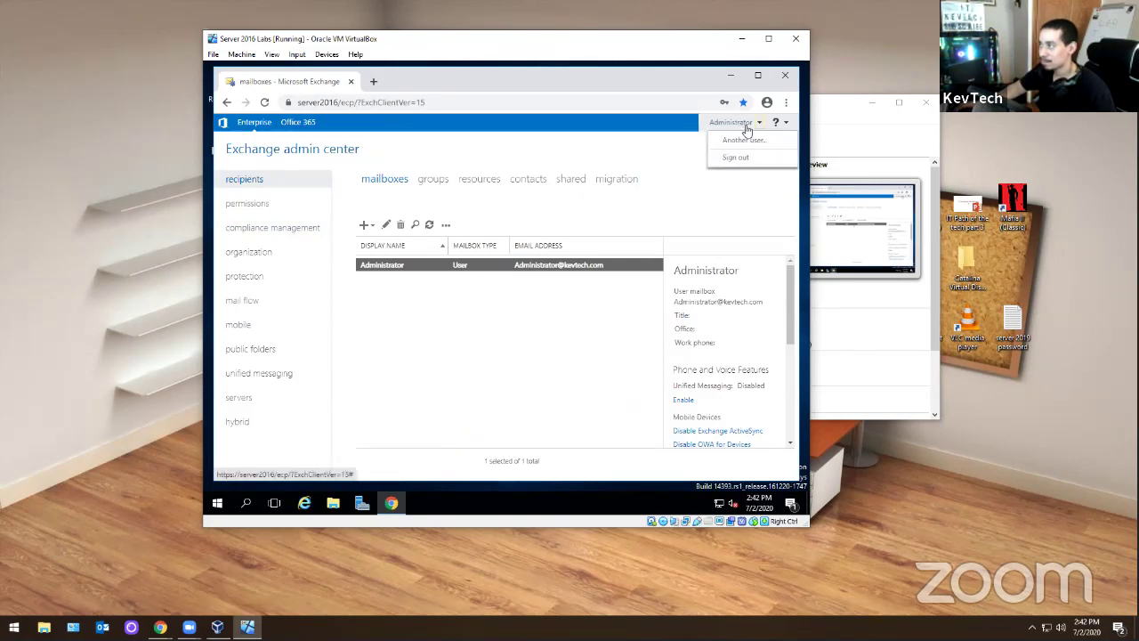
click(537, 408)
- Check the help menu, return to the Enterprise view, then close the admin center browser window
click(778, 122)
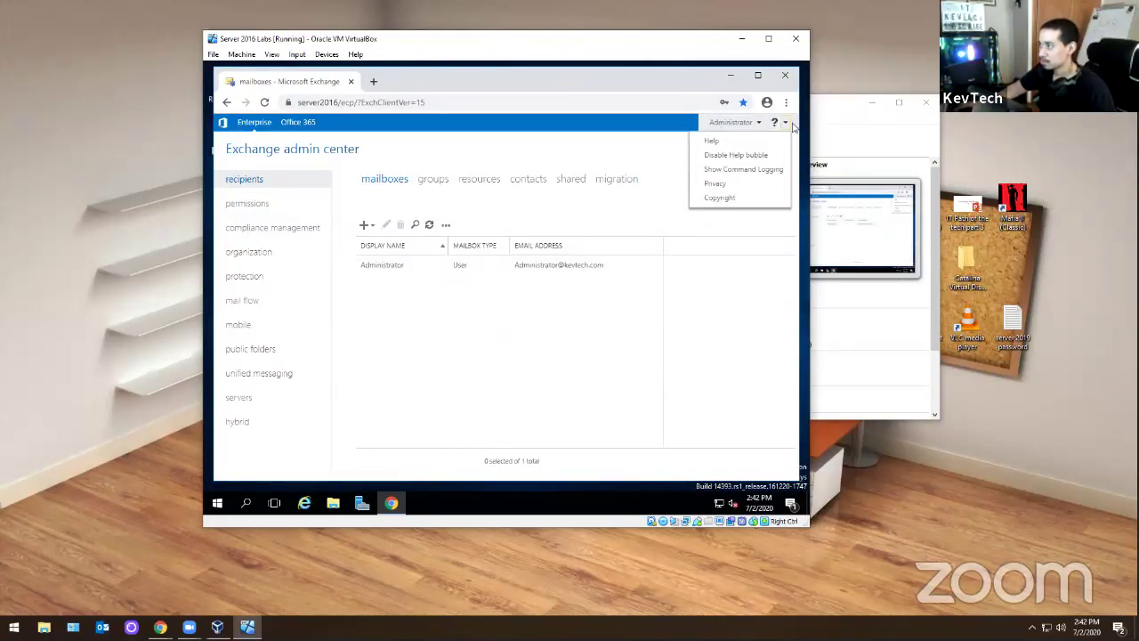
click(250, 130)
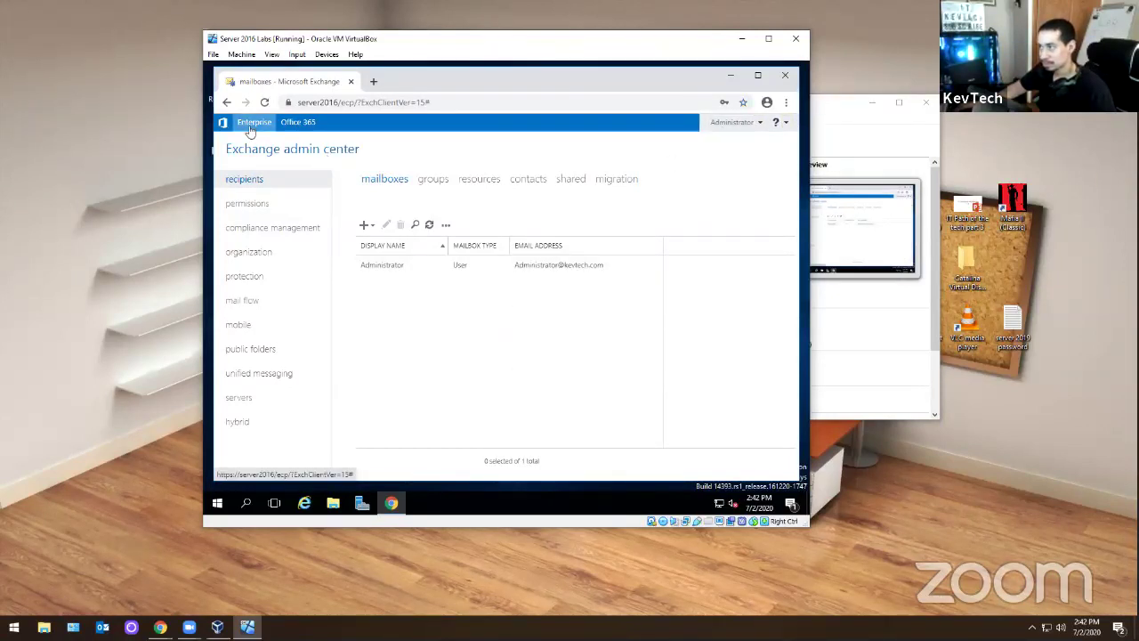
click(785, 75)
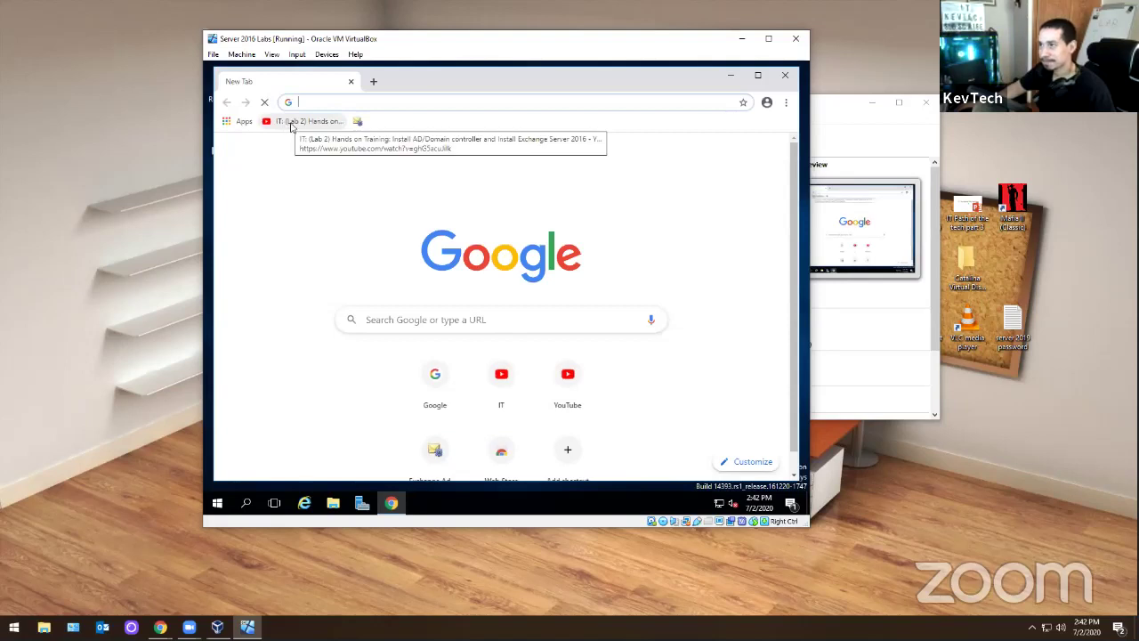
- Reload Exchange admin center from its bookmark and sign in with the administrator password
click(357, 121)
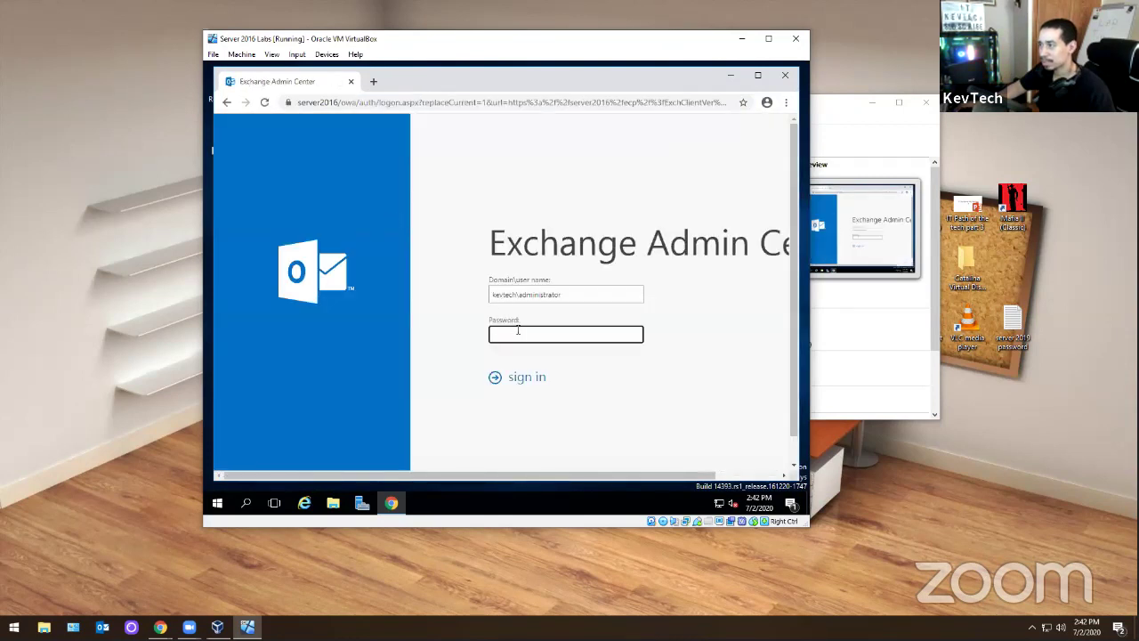
text(*)
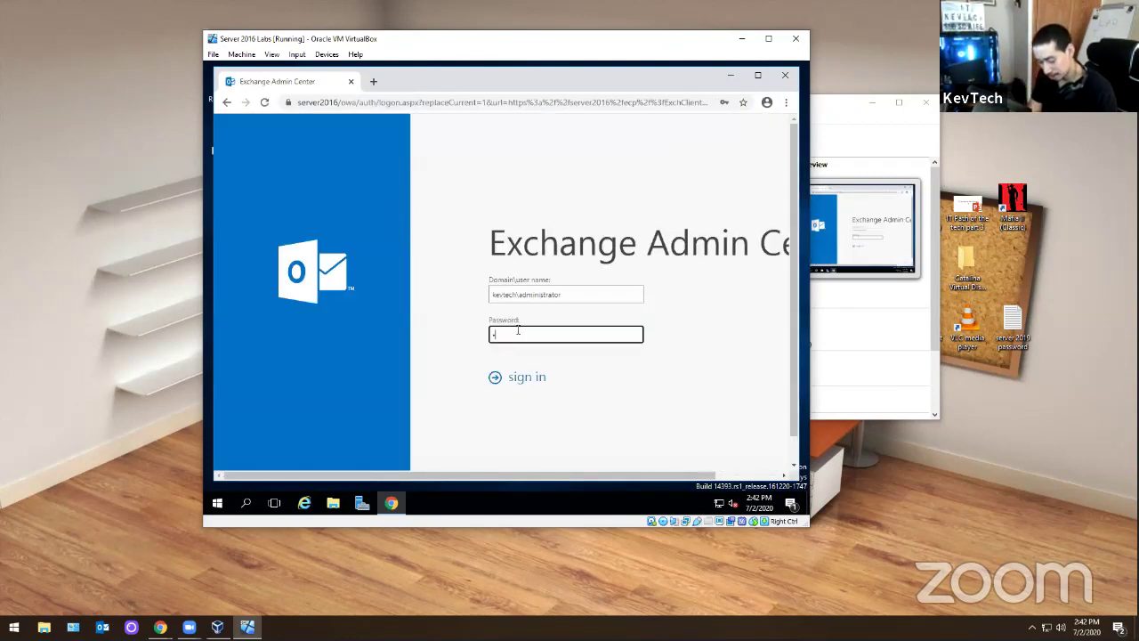
text(*******)
key(Return)
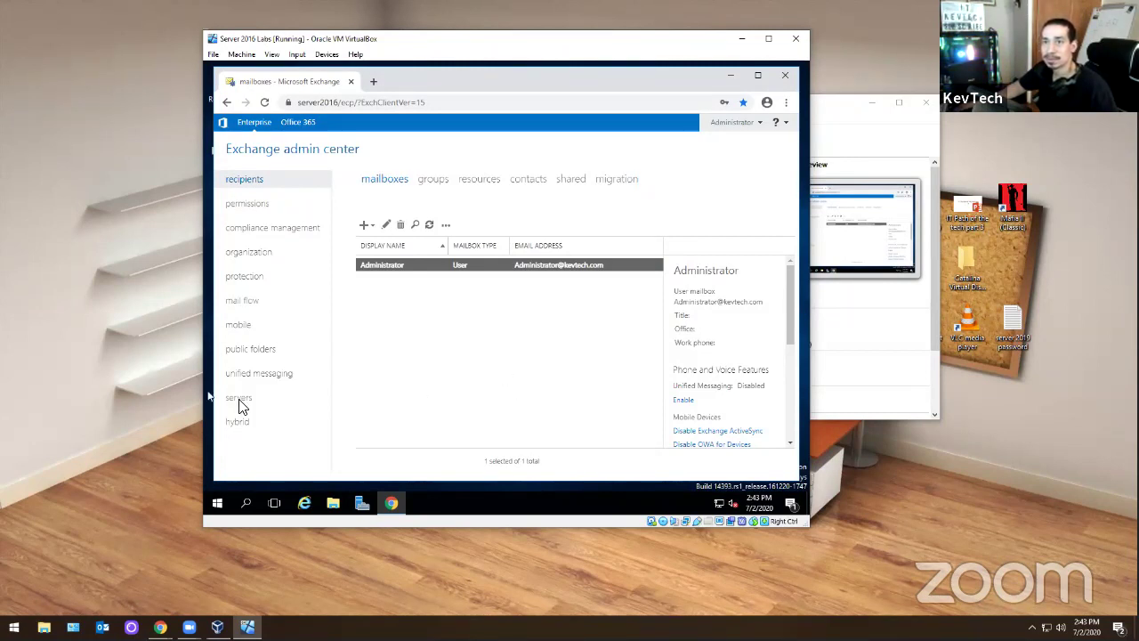
- Release input from the VM and drag the VirtualBox window's corner to enlarge it slightly
key(alt+Tab)
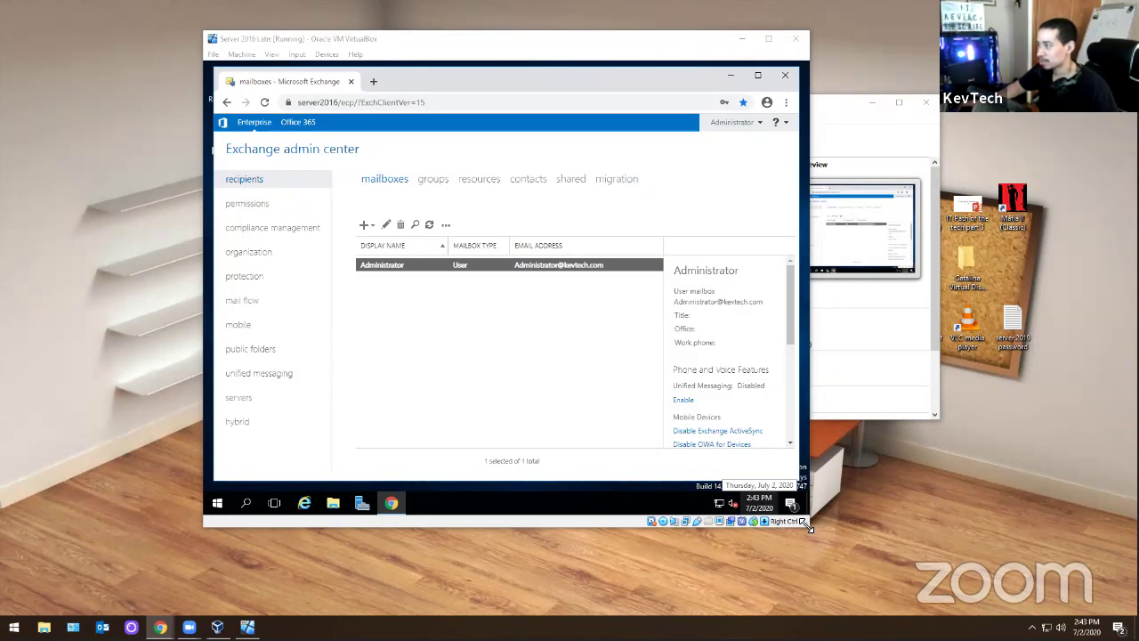
drag(808, 527, 806, 535)
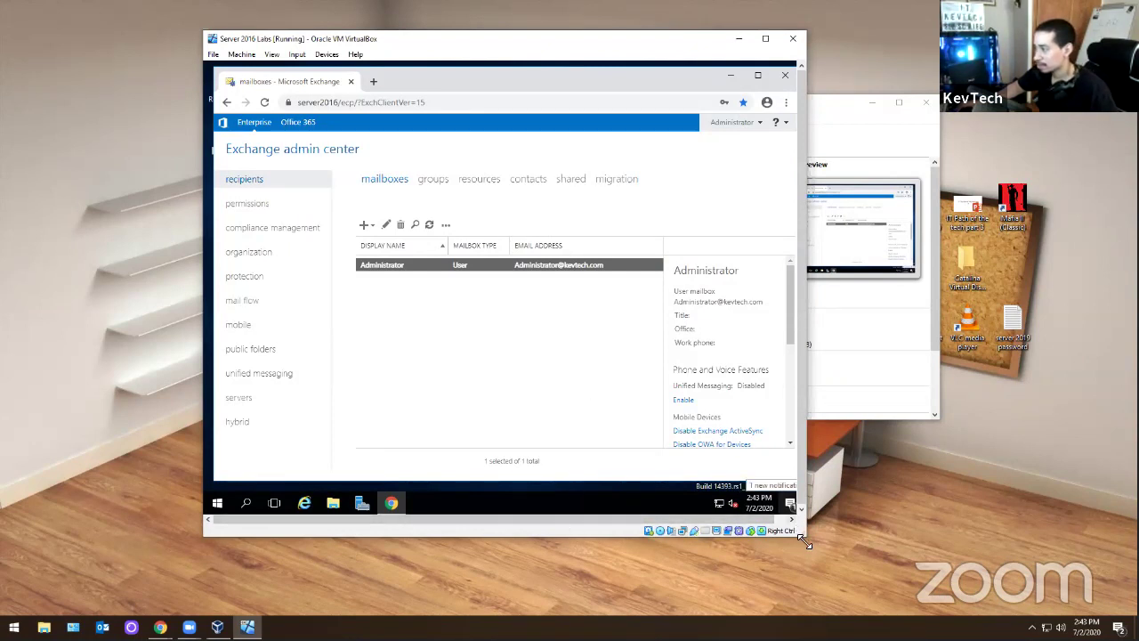
- Close Chrome, view the Downloads folder's setup files in File Explorer, then close Explorer
click(784, 82)
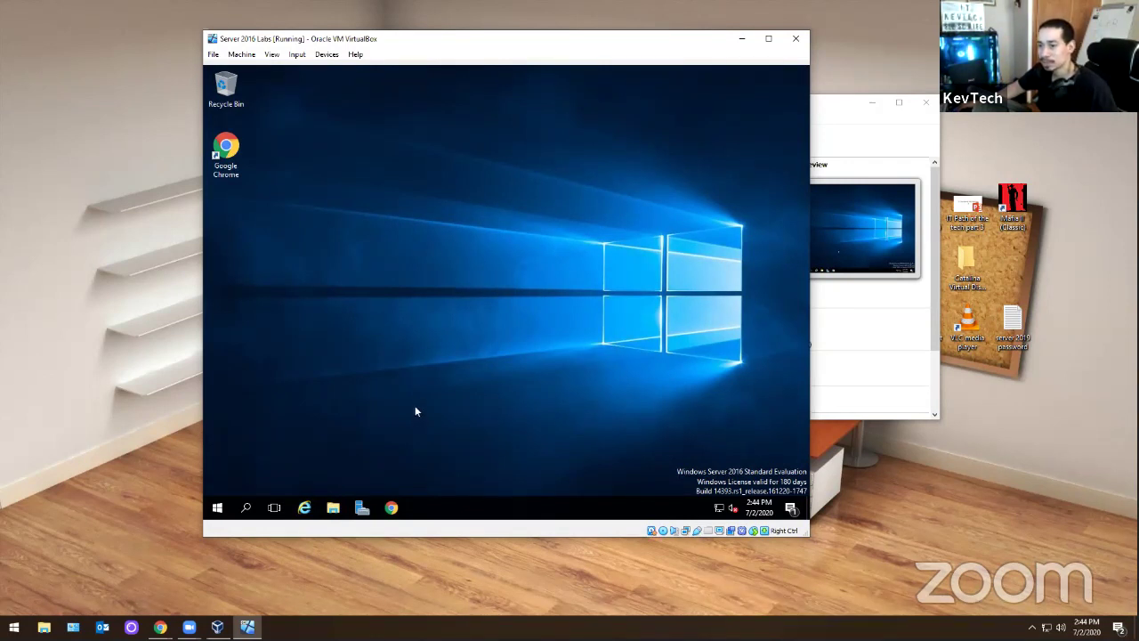
click(342, 506)
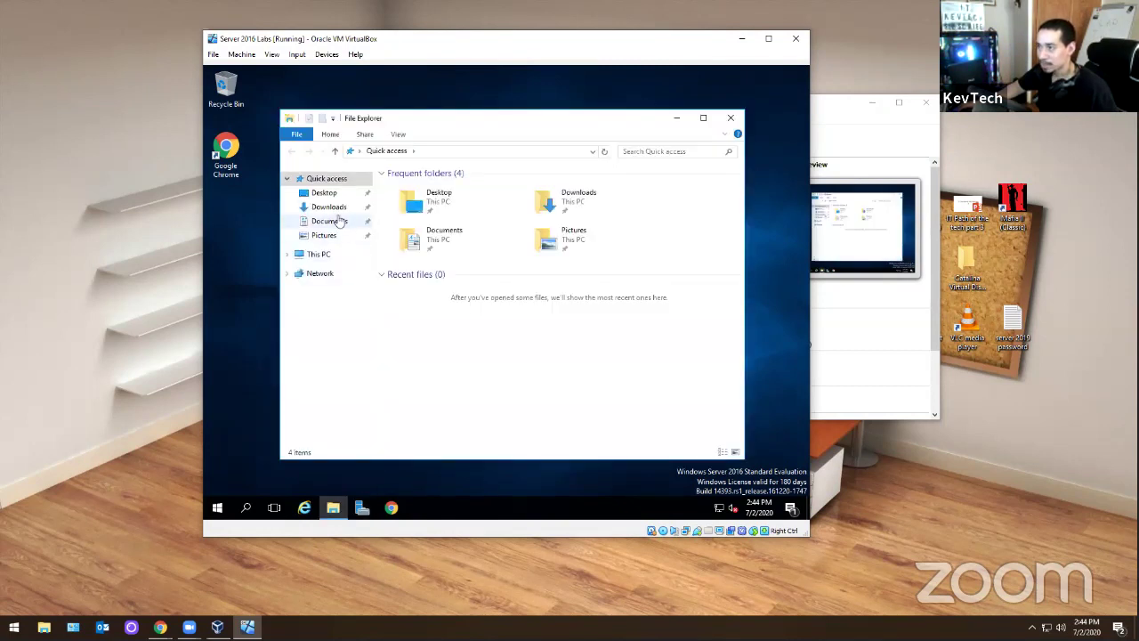
click(335, 209)
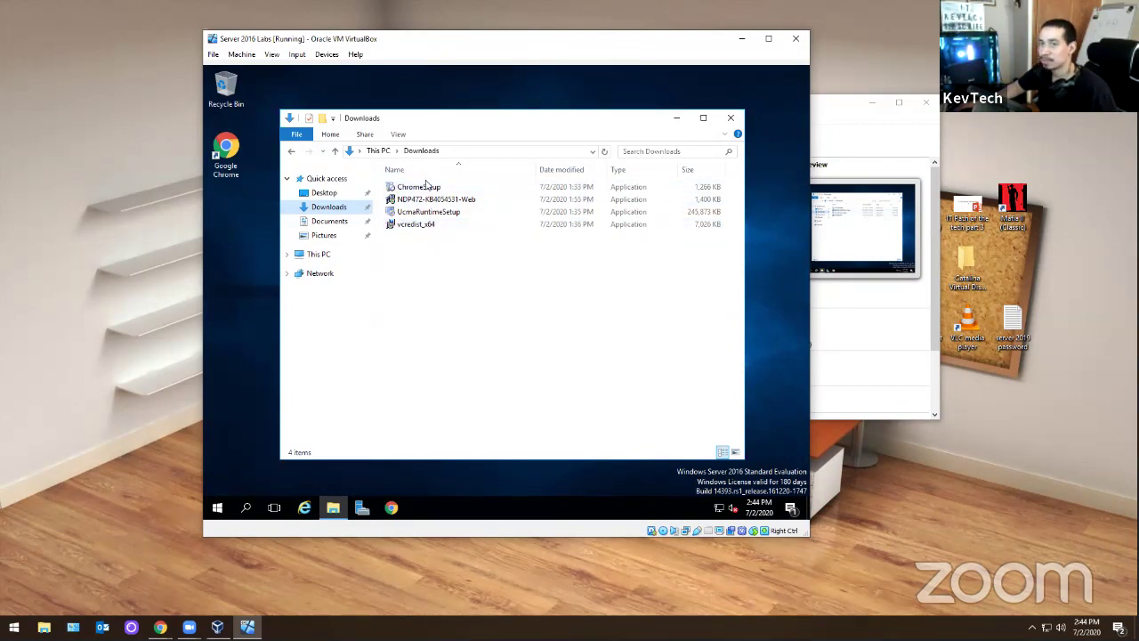
click(731, 117)
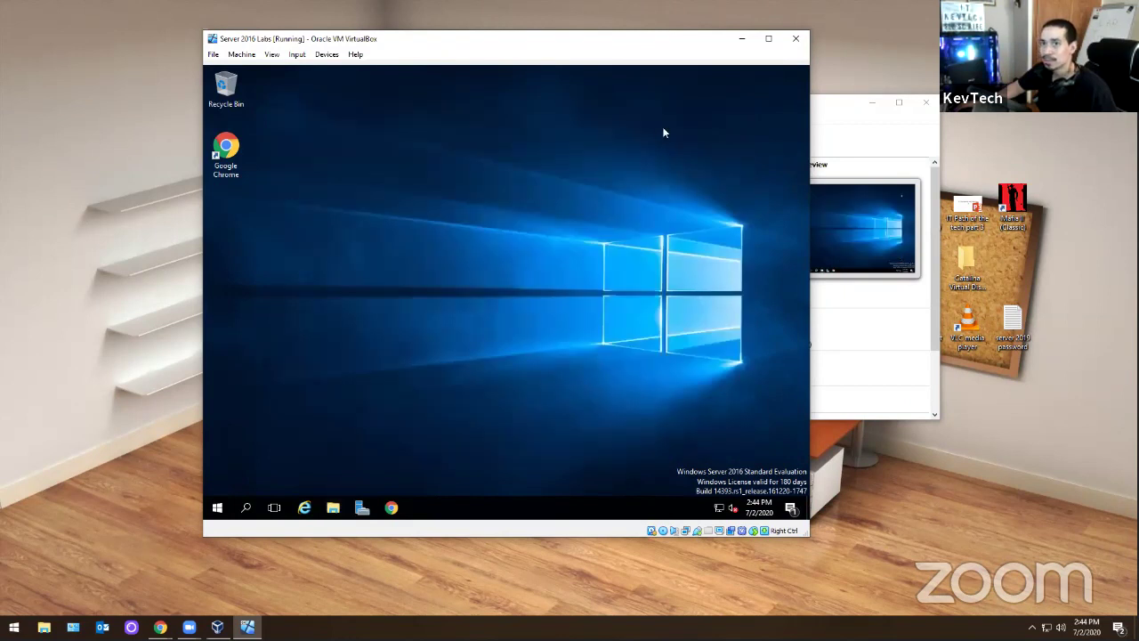